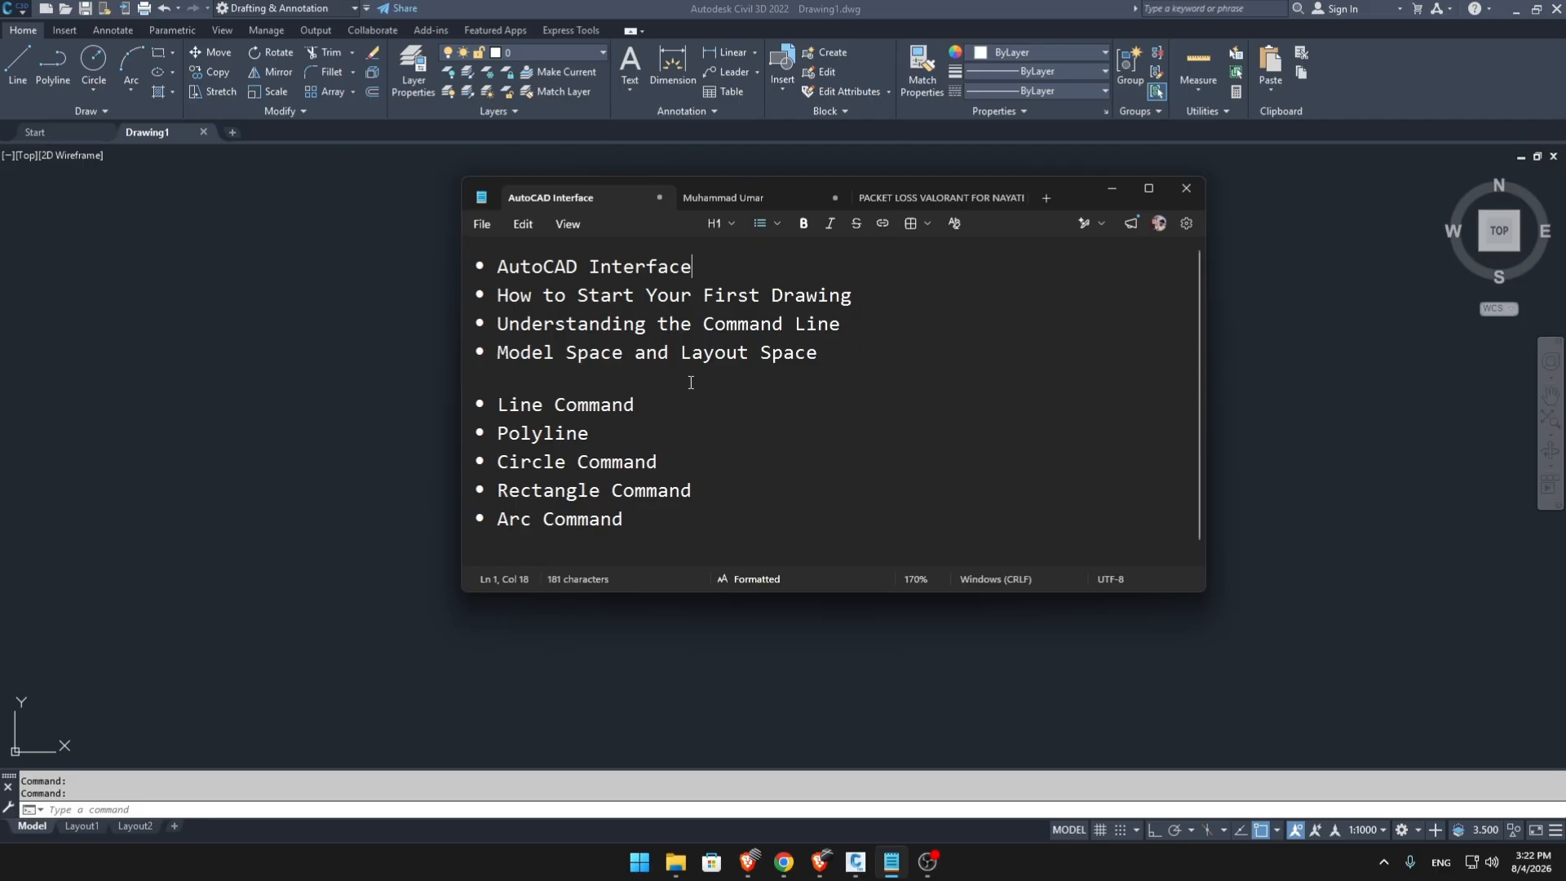
# Minimize the notes window and draw a closed, irregular seven-sided outline with the Line command.
pyautogui.scroll(-1, 730, 440)
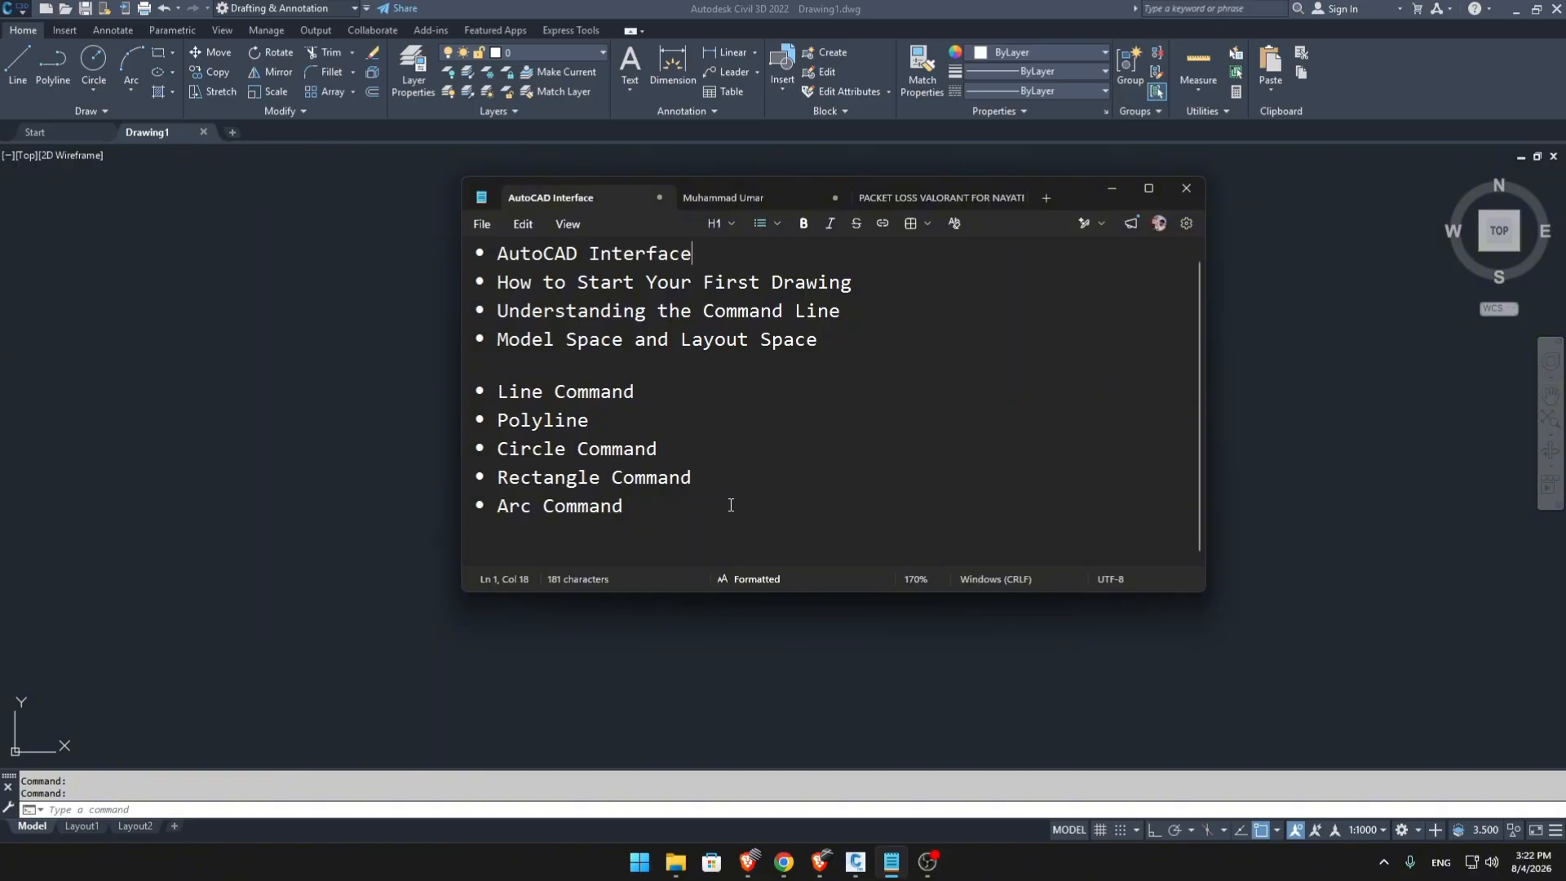
pyautogui.click(1112, 189)
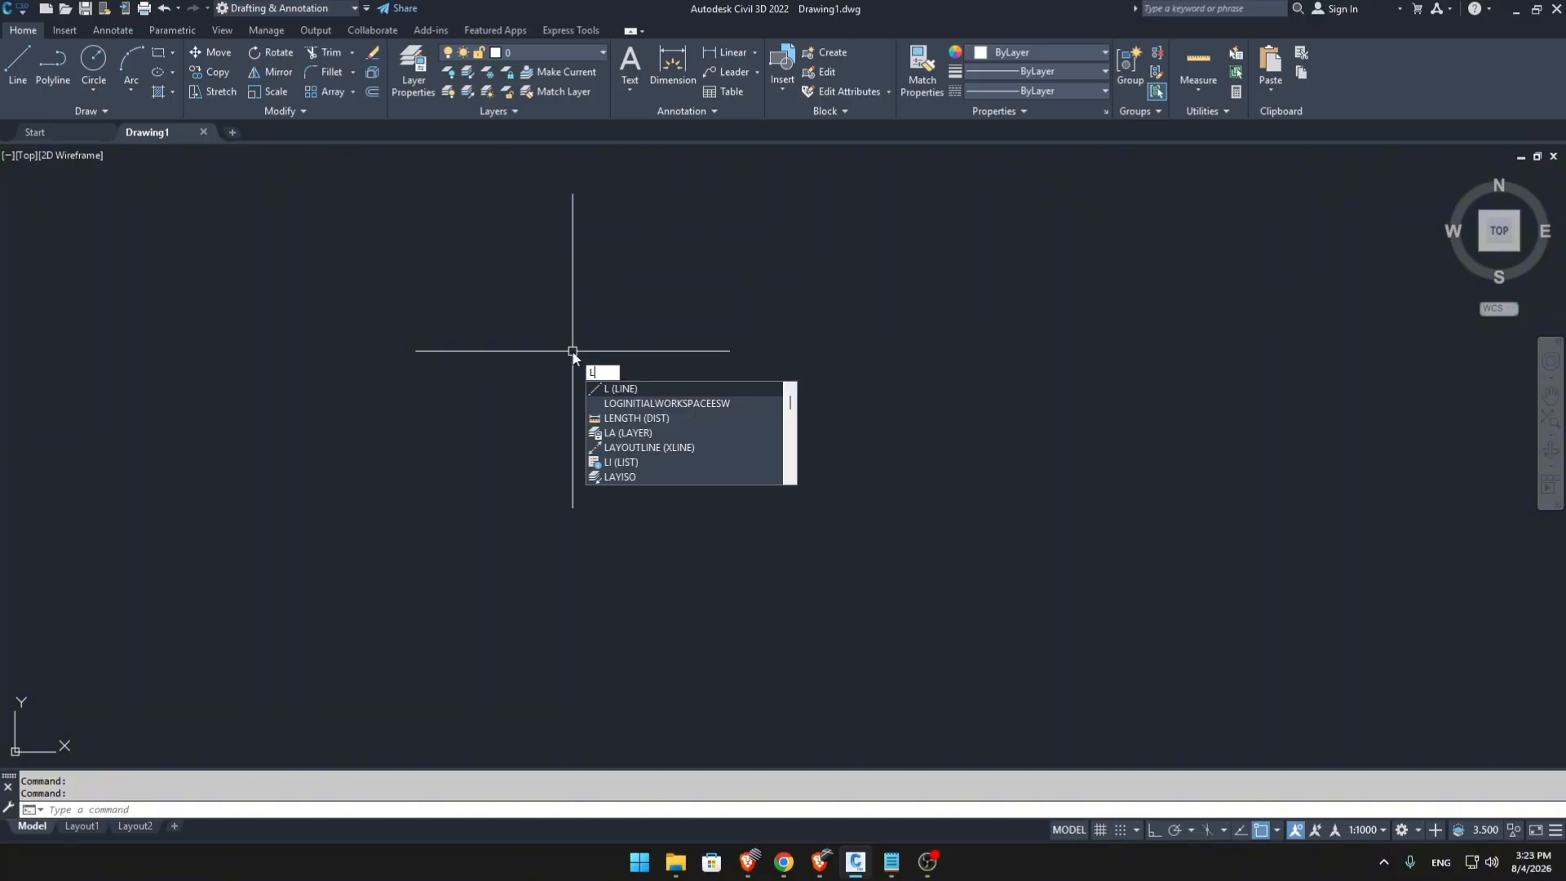
pyautogui.press('Return')
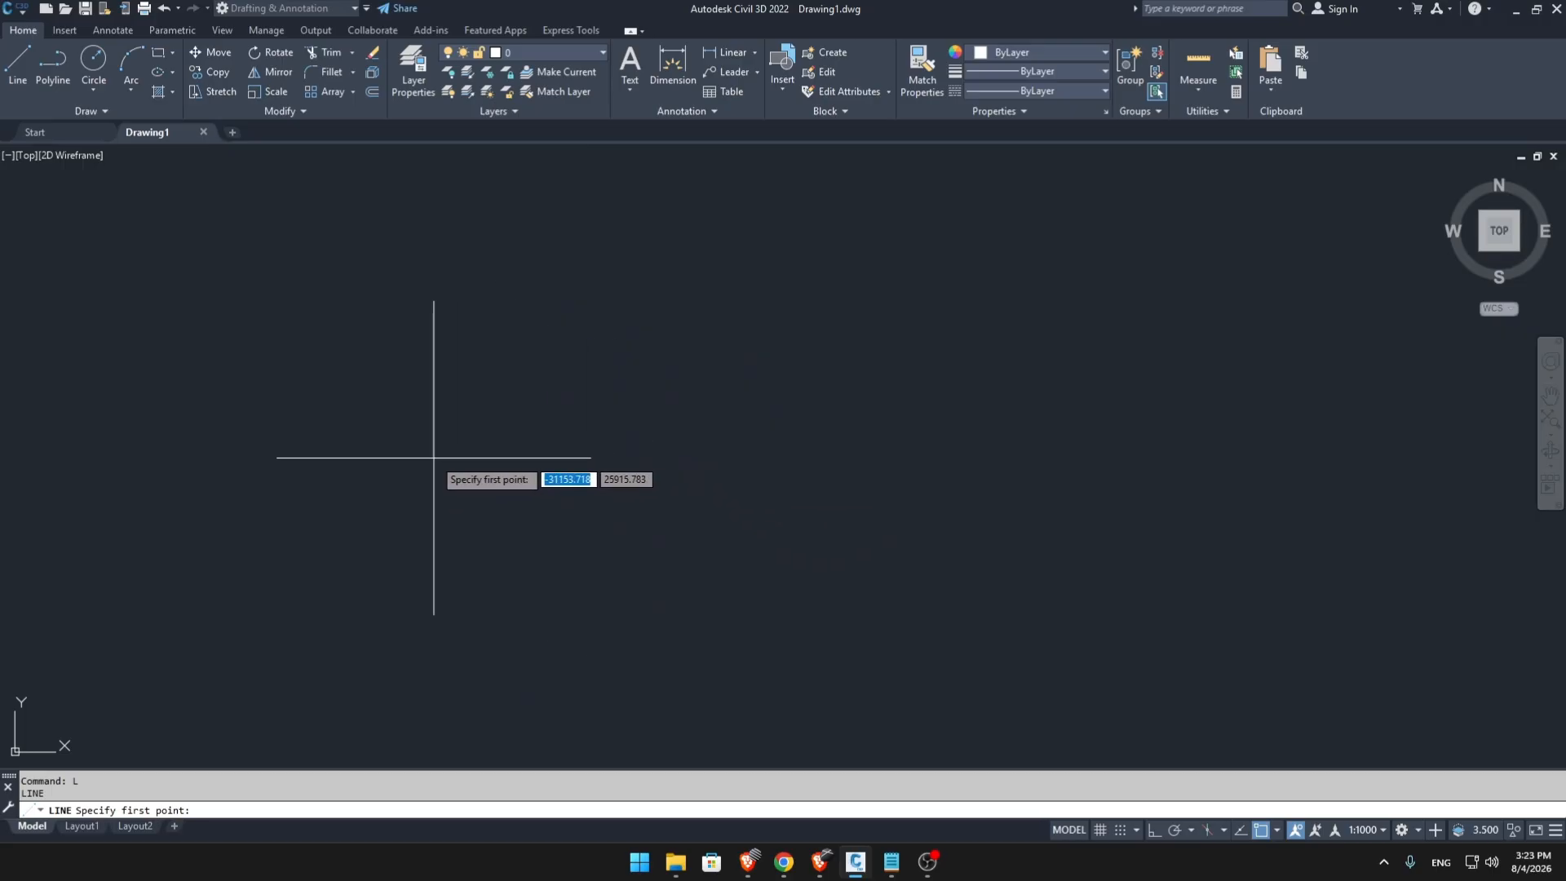
pyautogui.click(405, 476)
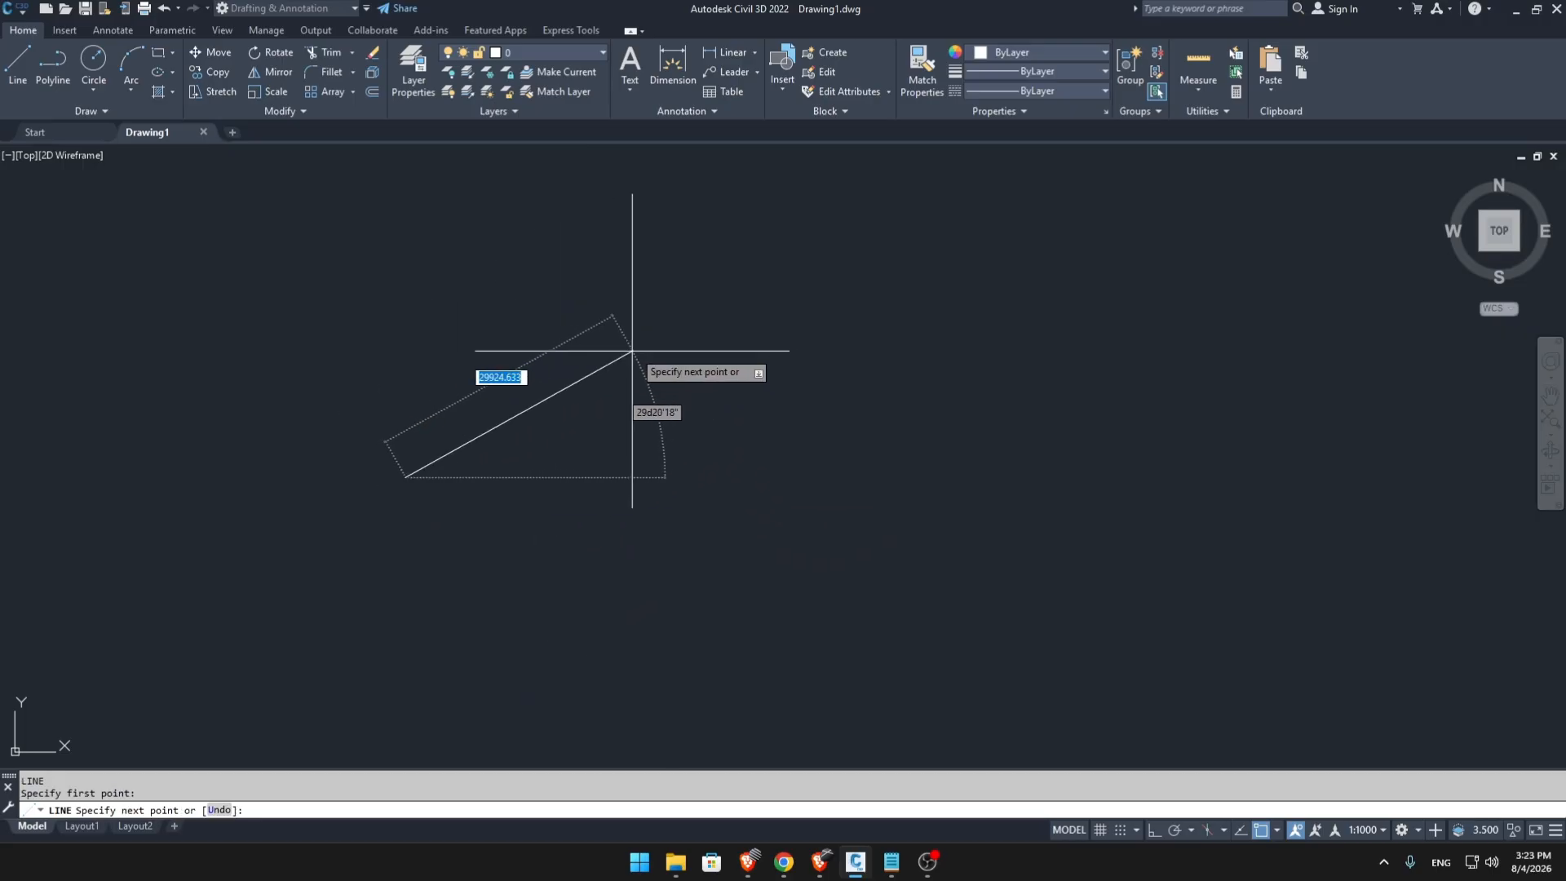
pyautogui.click(705, 270)
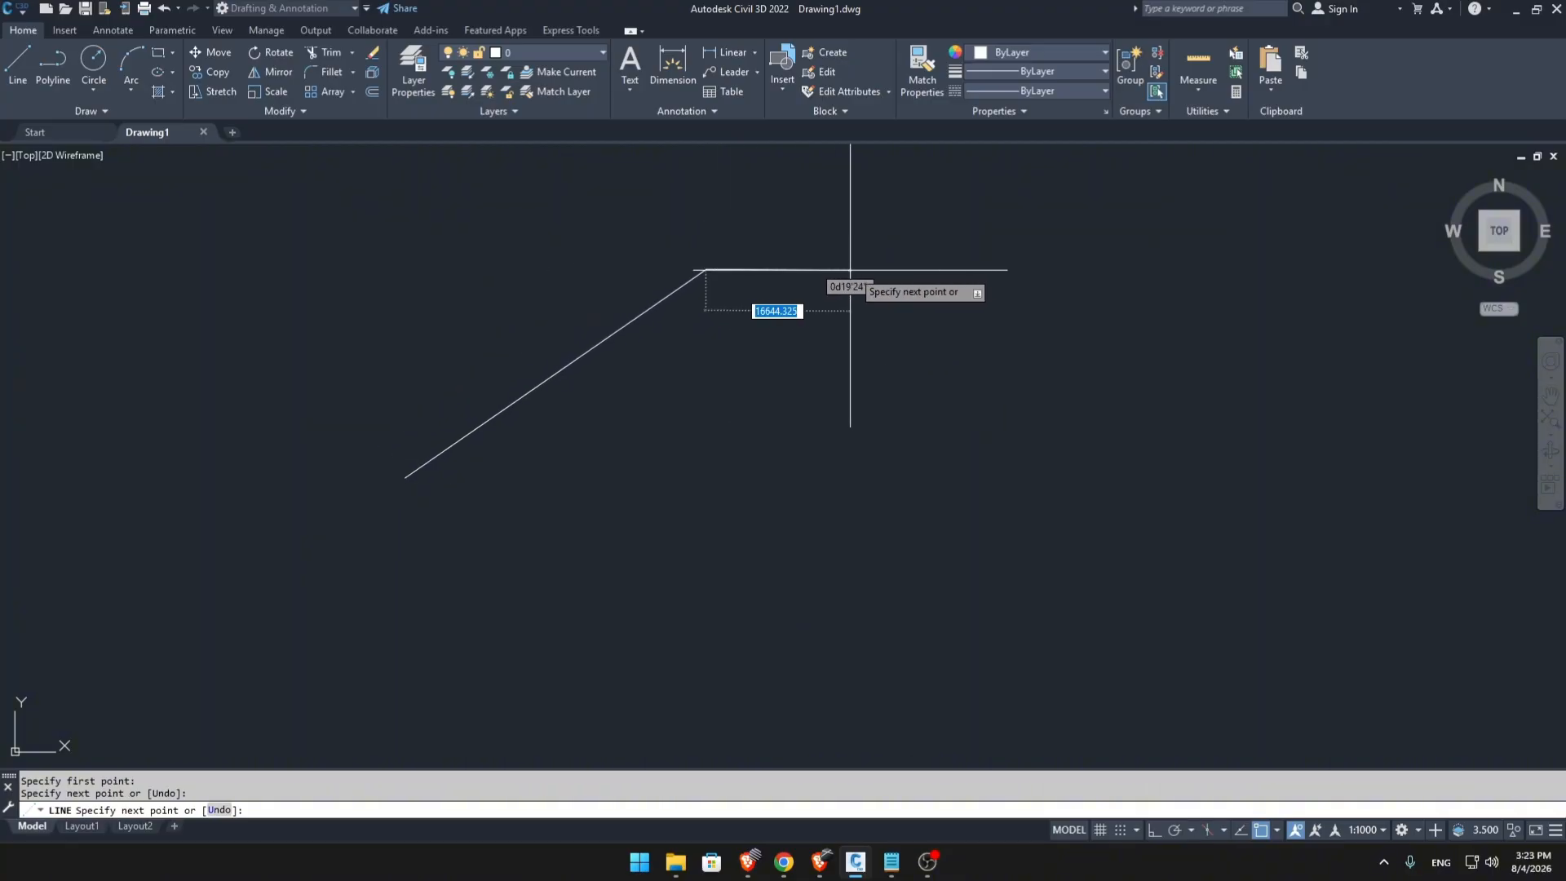
pyautogui.click(1098, 217)
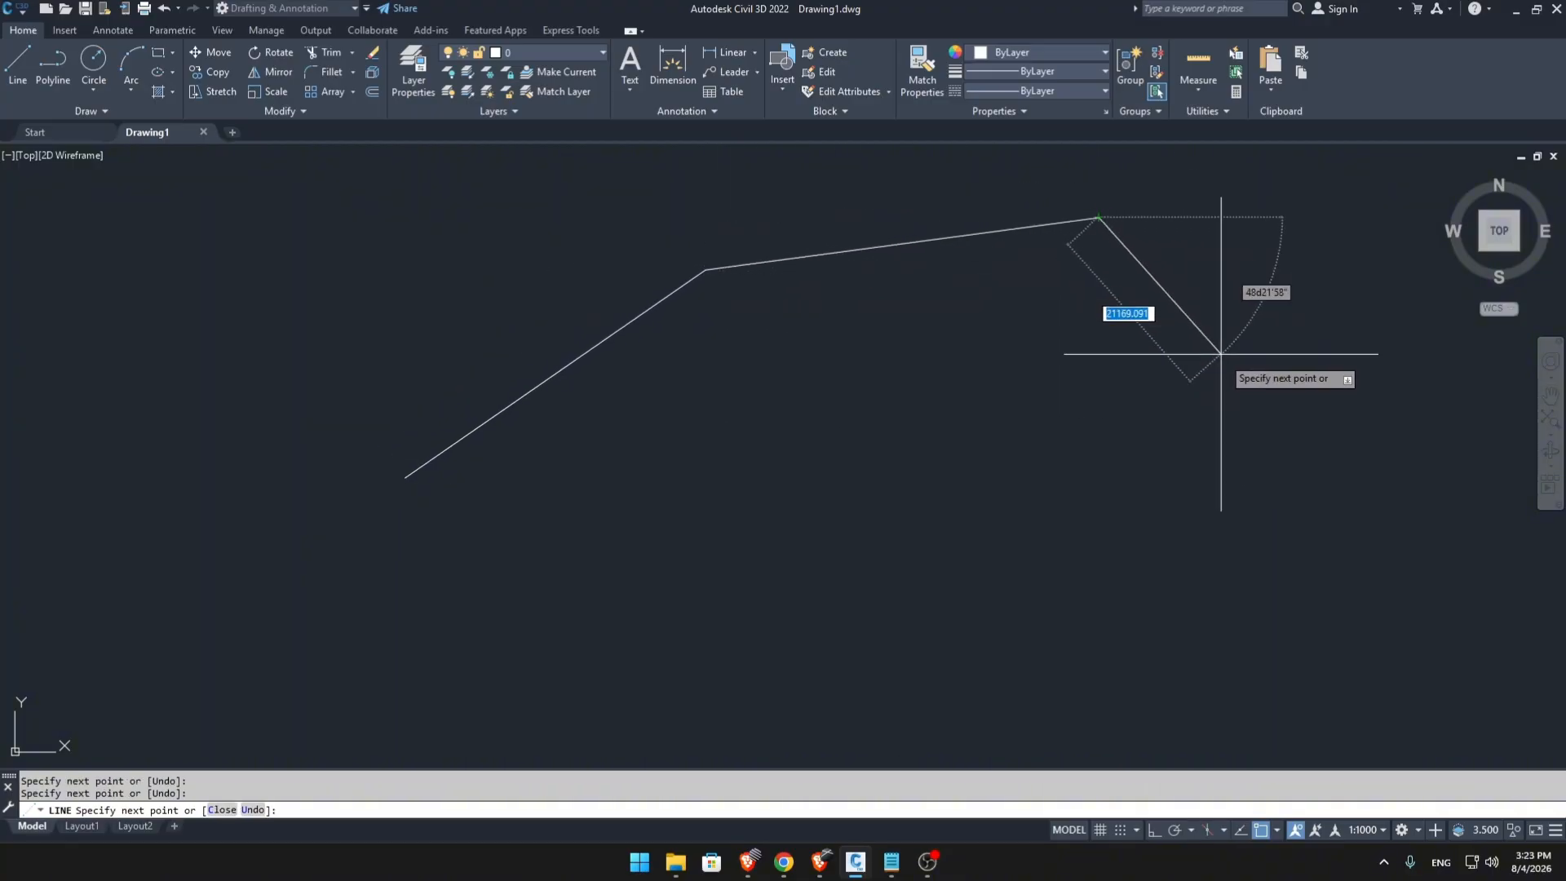
pyautogui.click(1279, 398)
pyautogui.click(1042, 604)
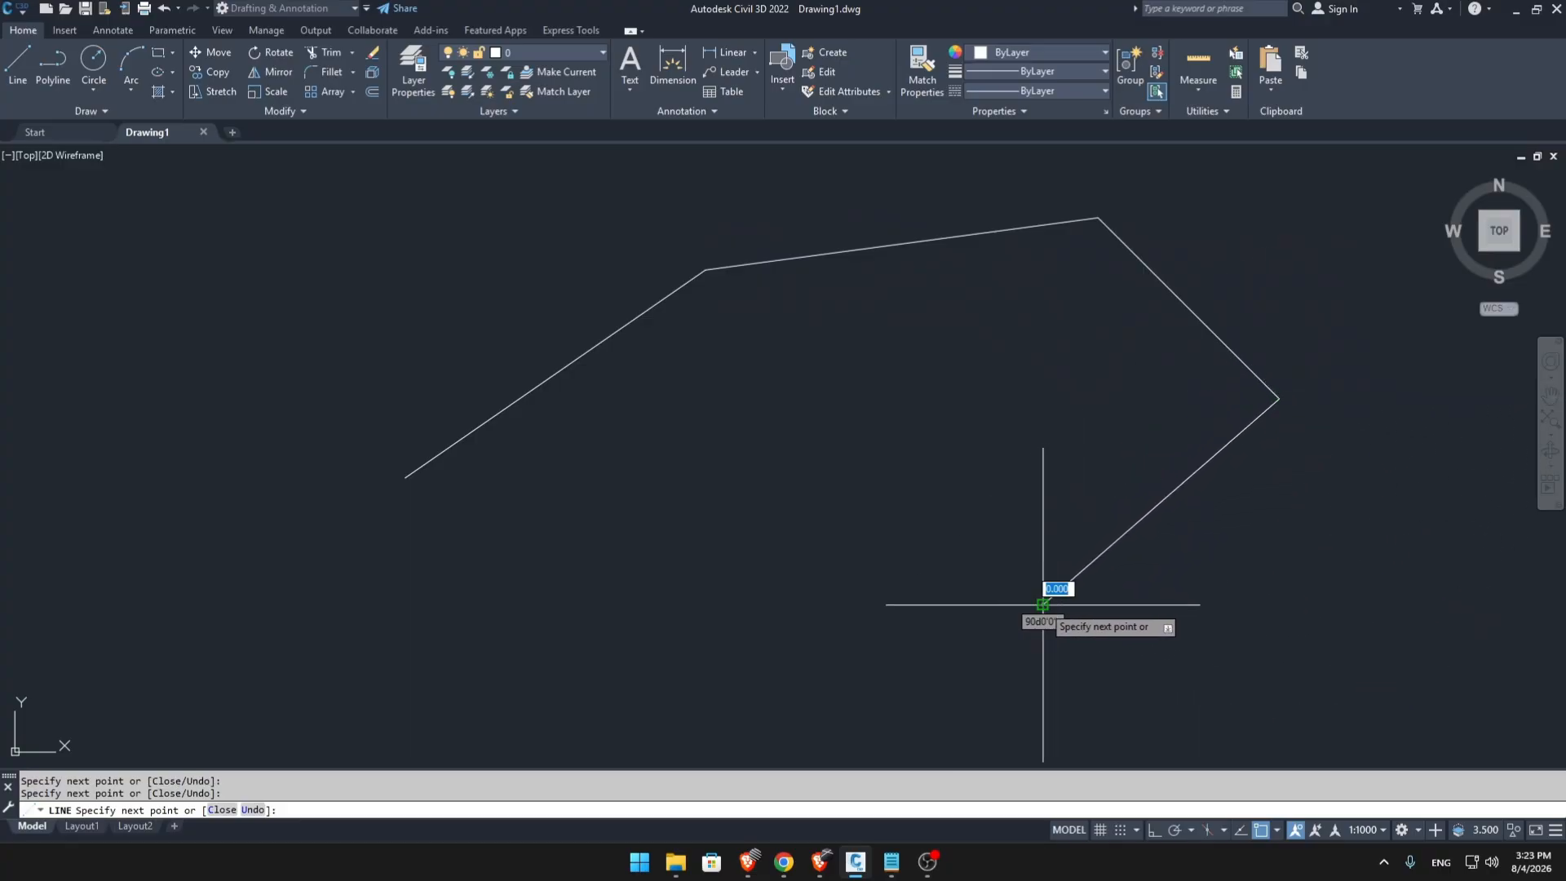
pyautogui.click(762, 487)
pyautogui.click(509, 614)
pyautogui.click(406, 478)
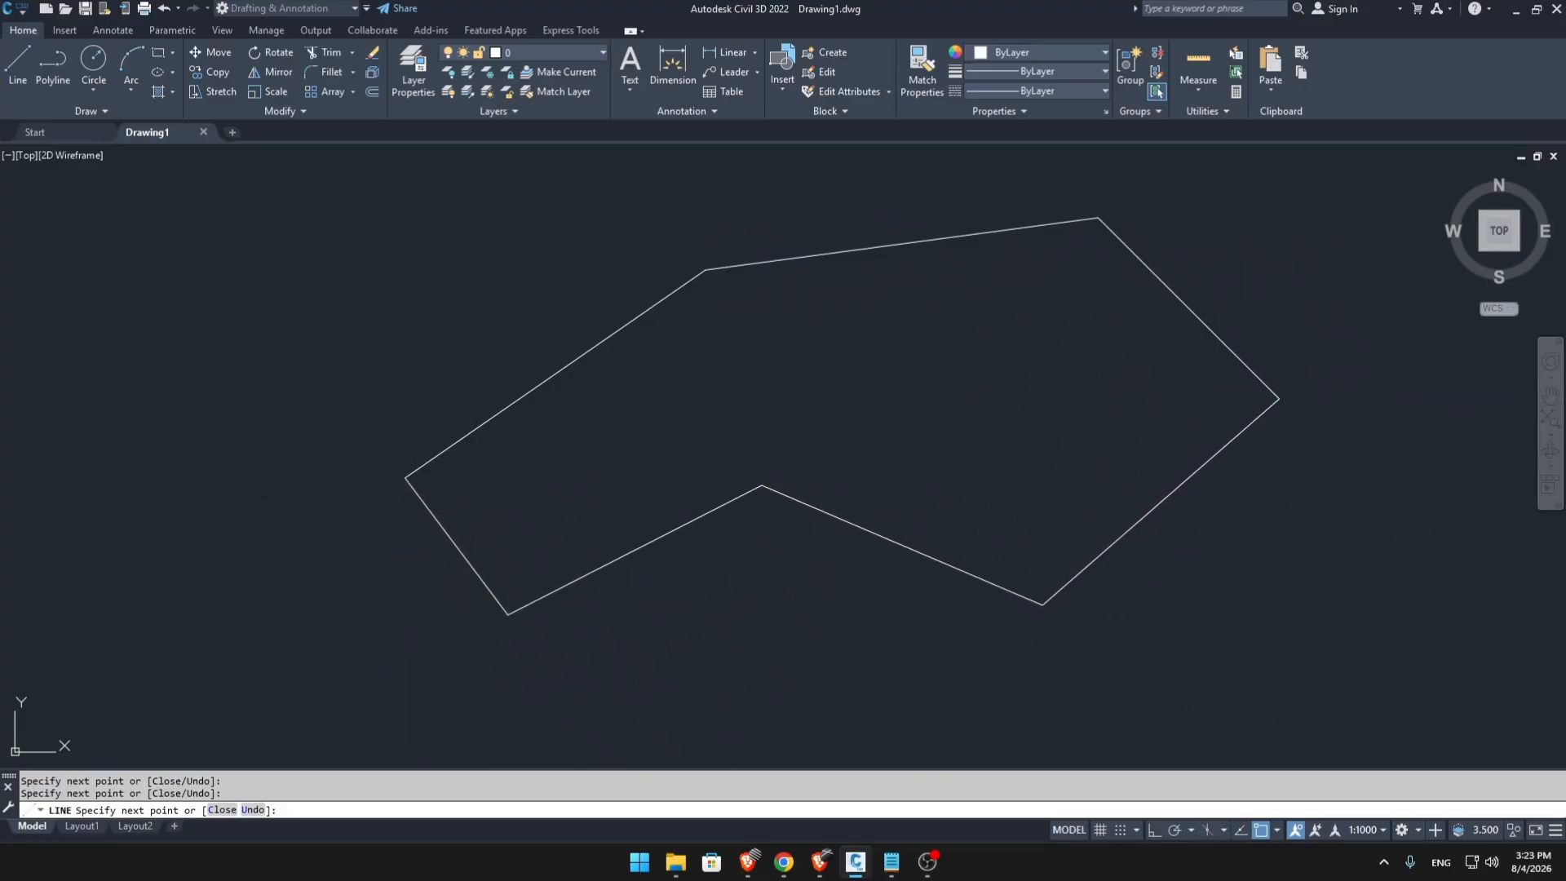
pyautogui.press('Escape')
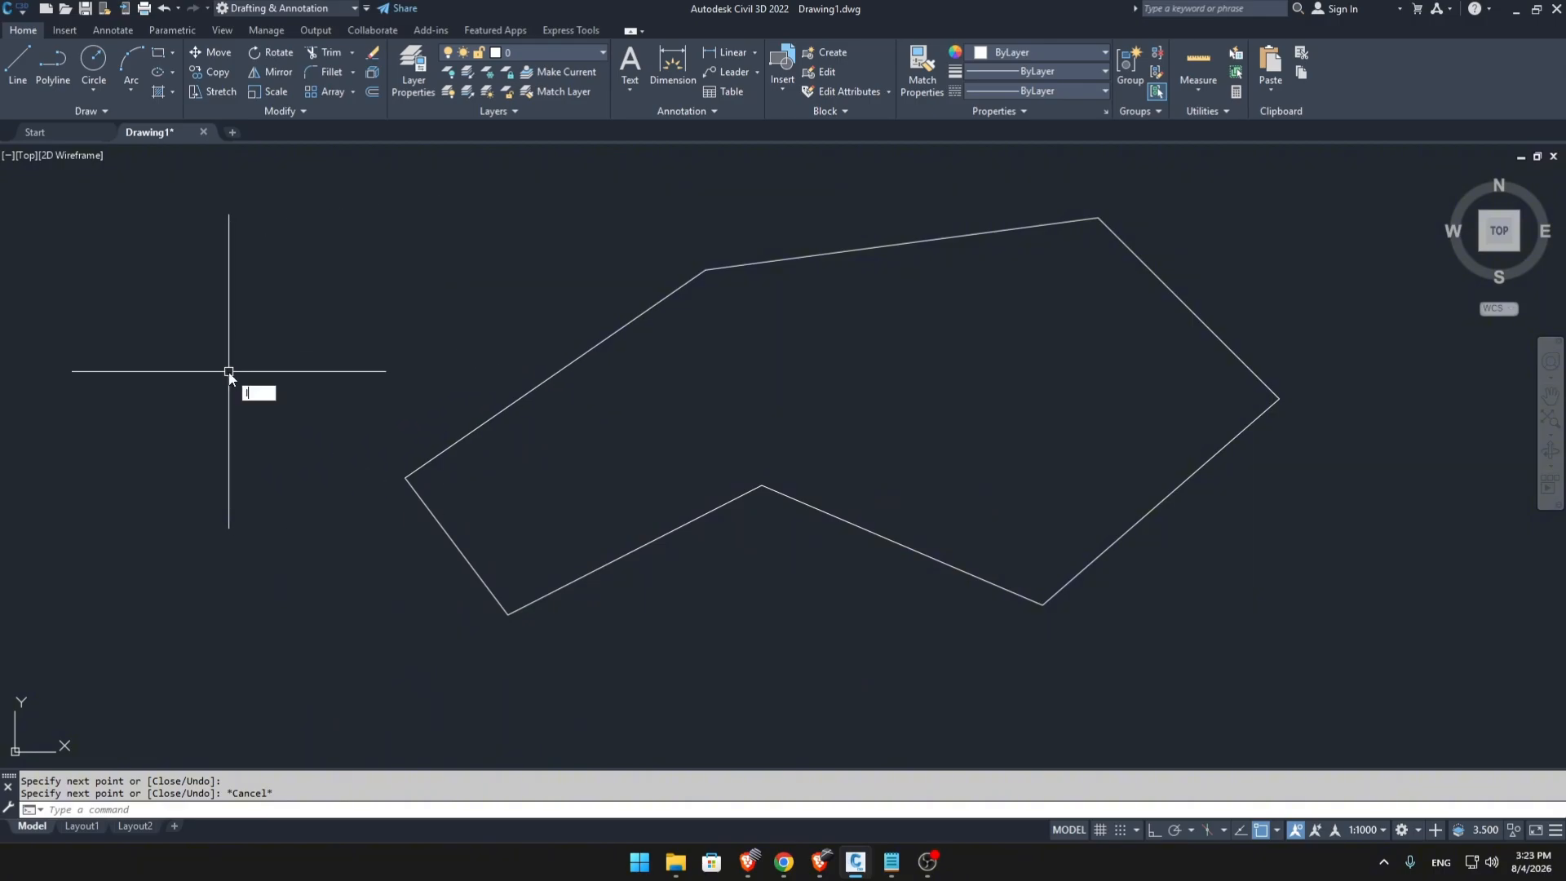
# Draw a nearly horizontal line 20000 units long inside the seven-sided outline.
pyautogui.write('L')
pyautogui.press('Return')
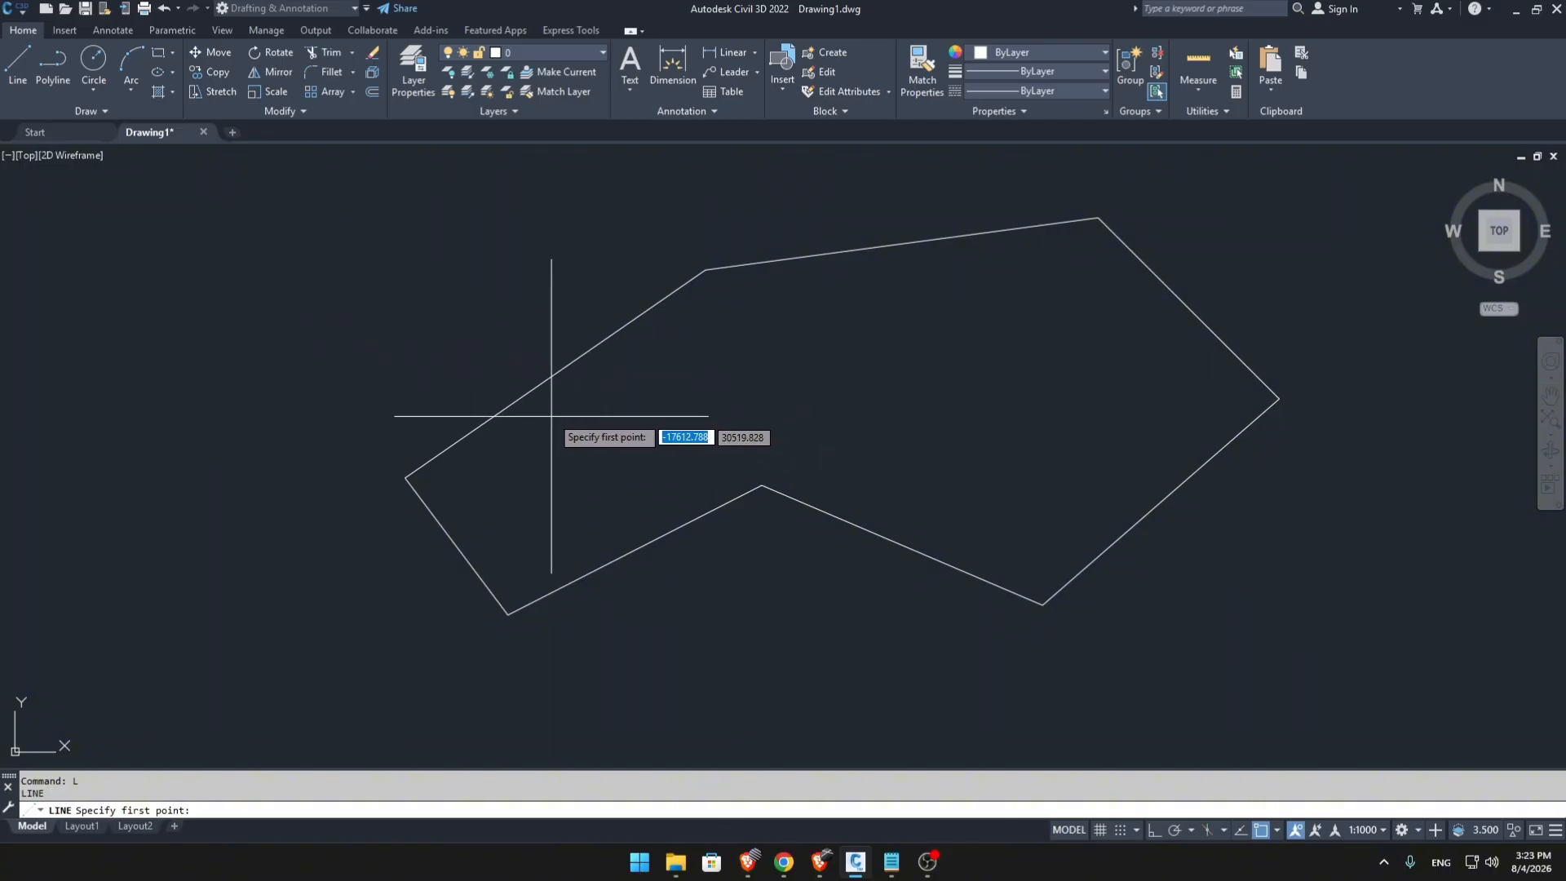
pyautogui.click(579, 420)
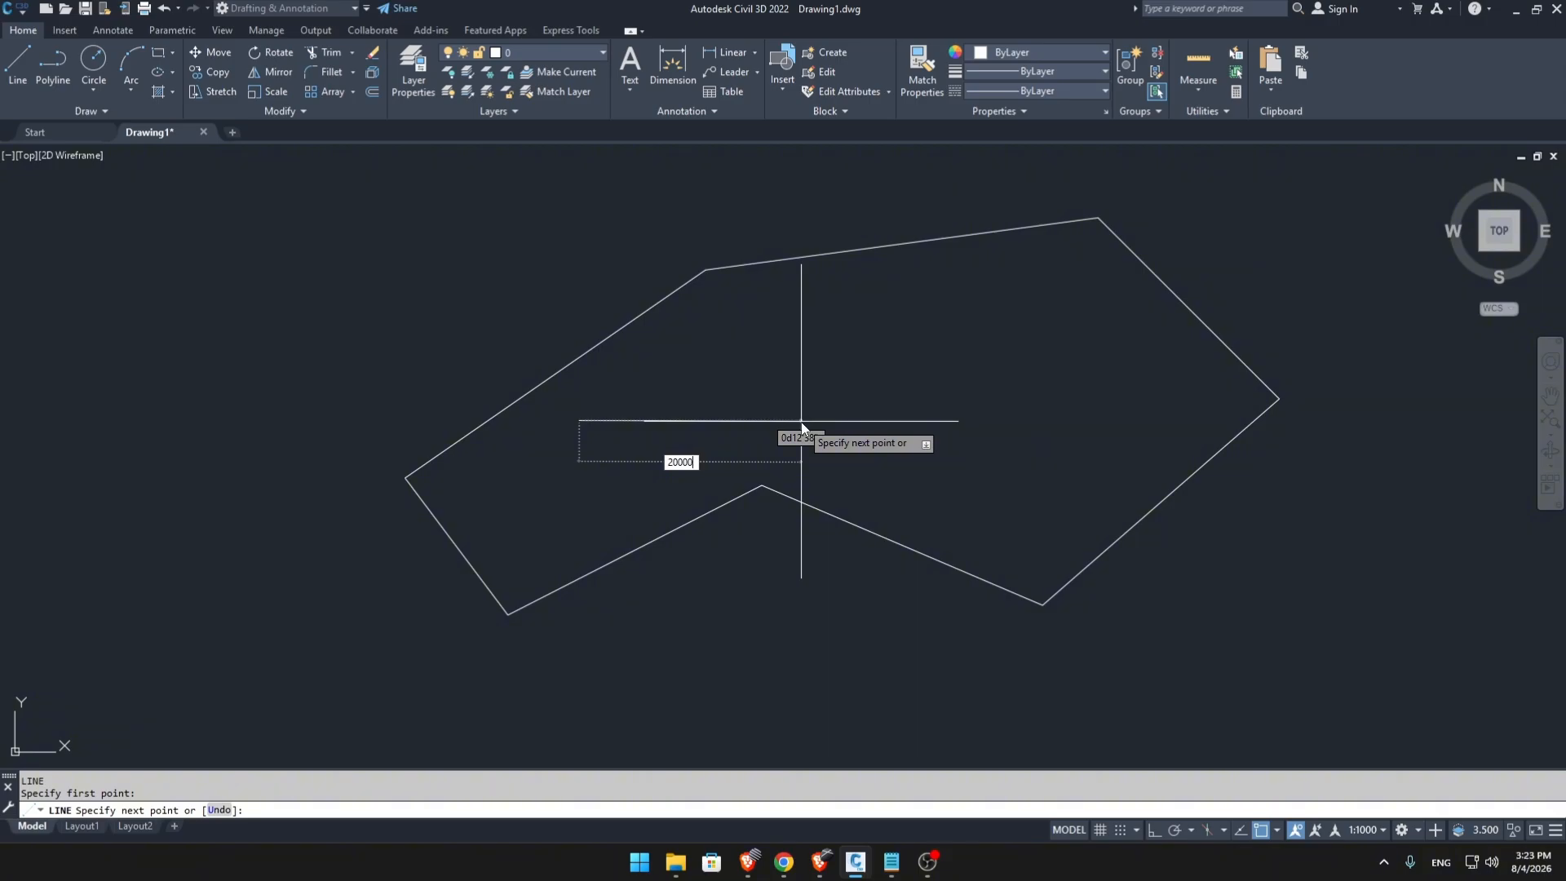
pyautogui.press('Return')
pyautogui.press('Escape')
pyautogui.scroll(2, 632, 424)
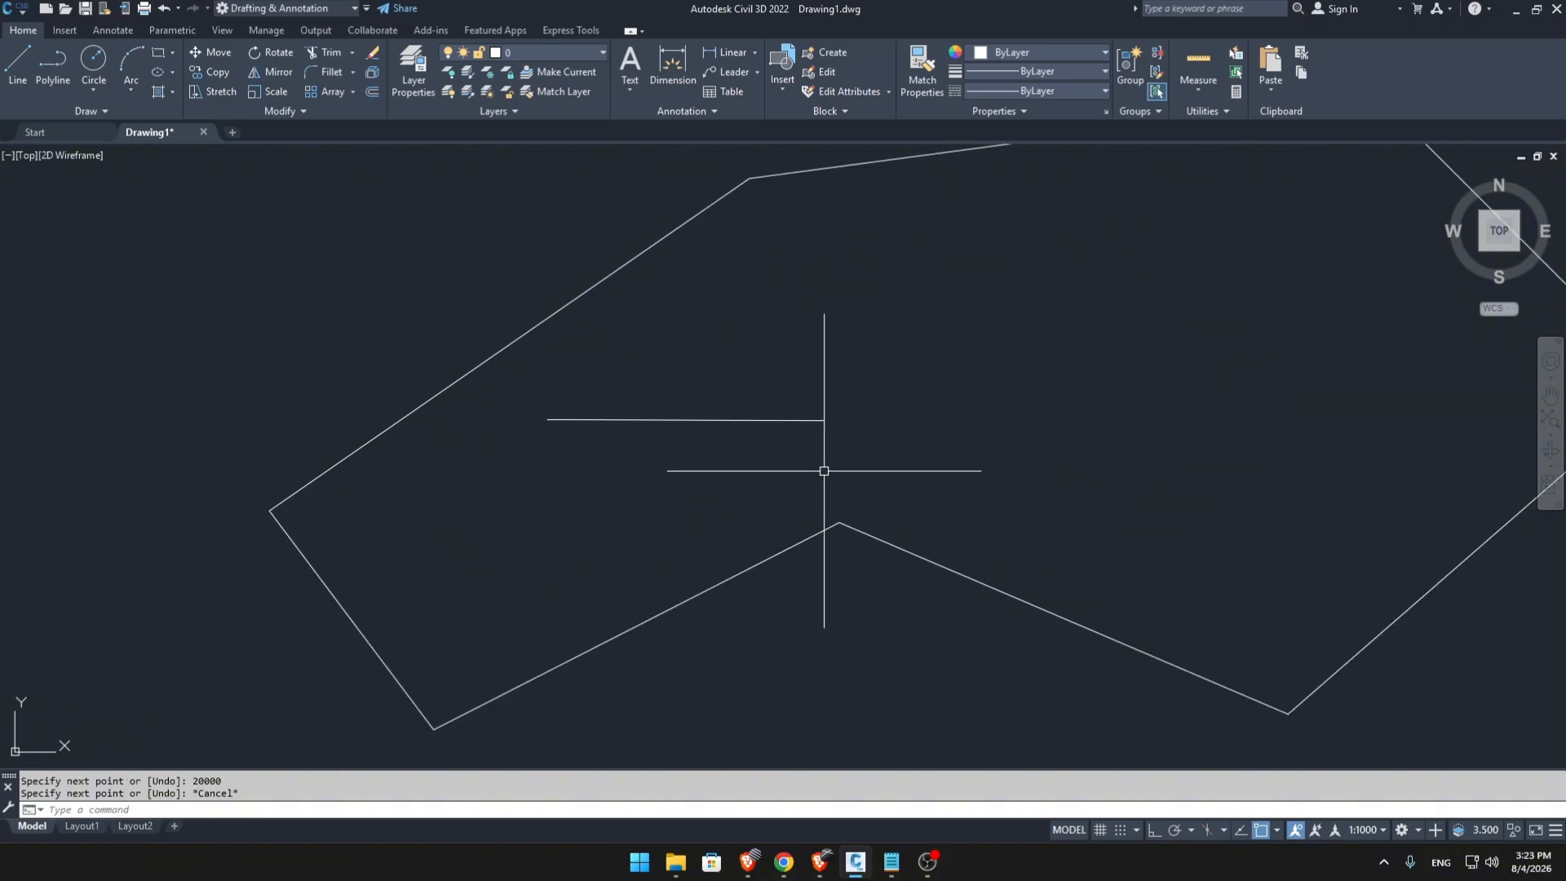
pyautogui.scroll(-2, 759, 424)
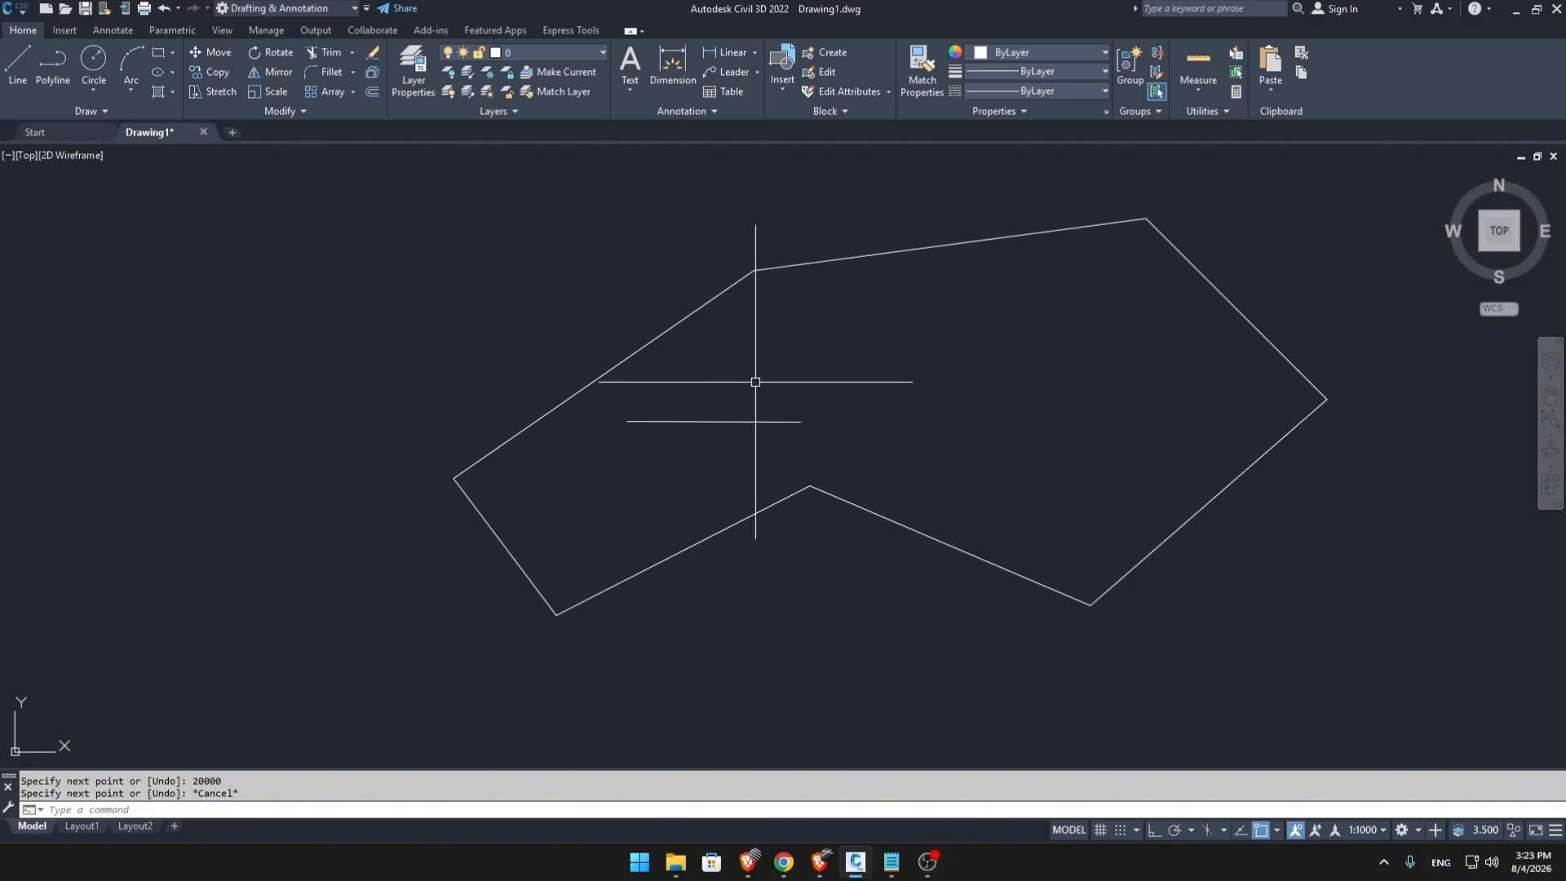
pyautogui.moveTo(857, 453); pyautogui.dragTo(682, 467, button='middle')
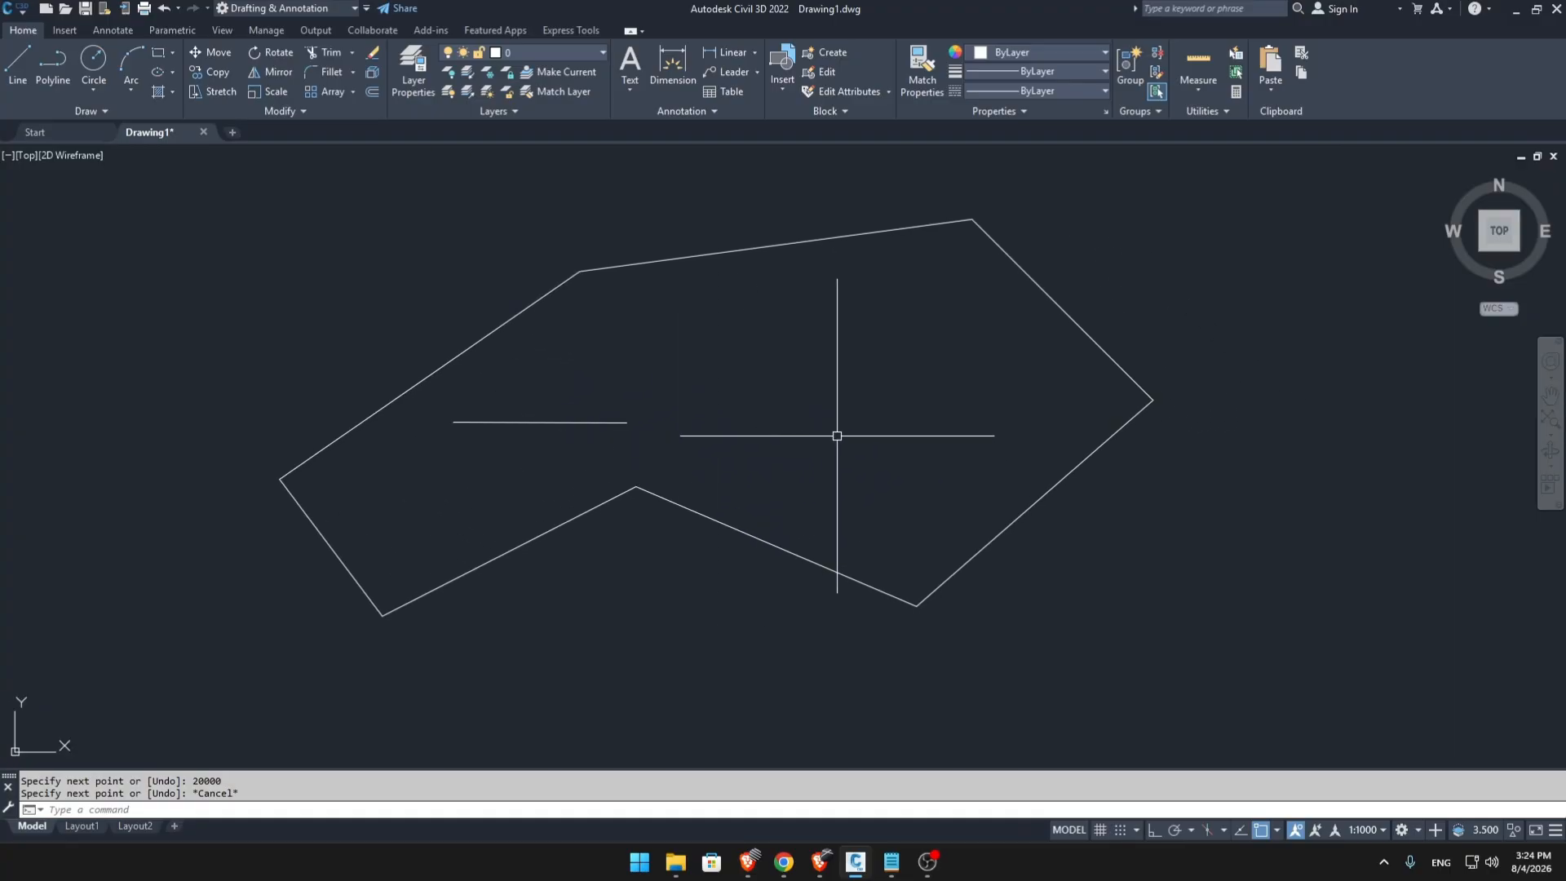
# Draw a nearly horizontal line 500 units long in empty space.
pyautogui.scroll(4, 837, 436)
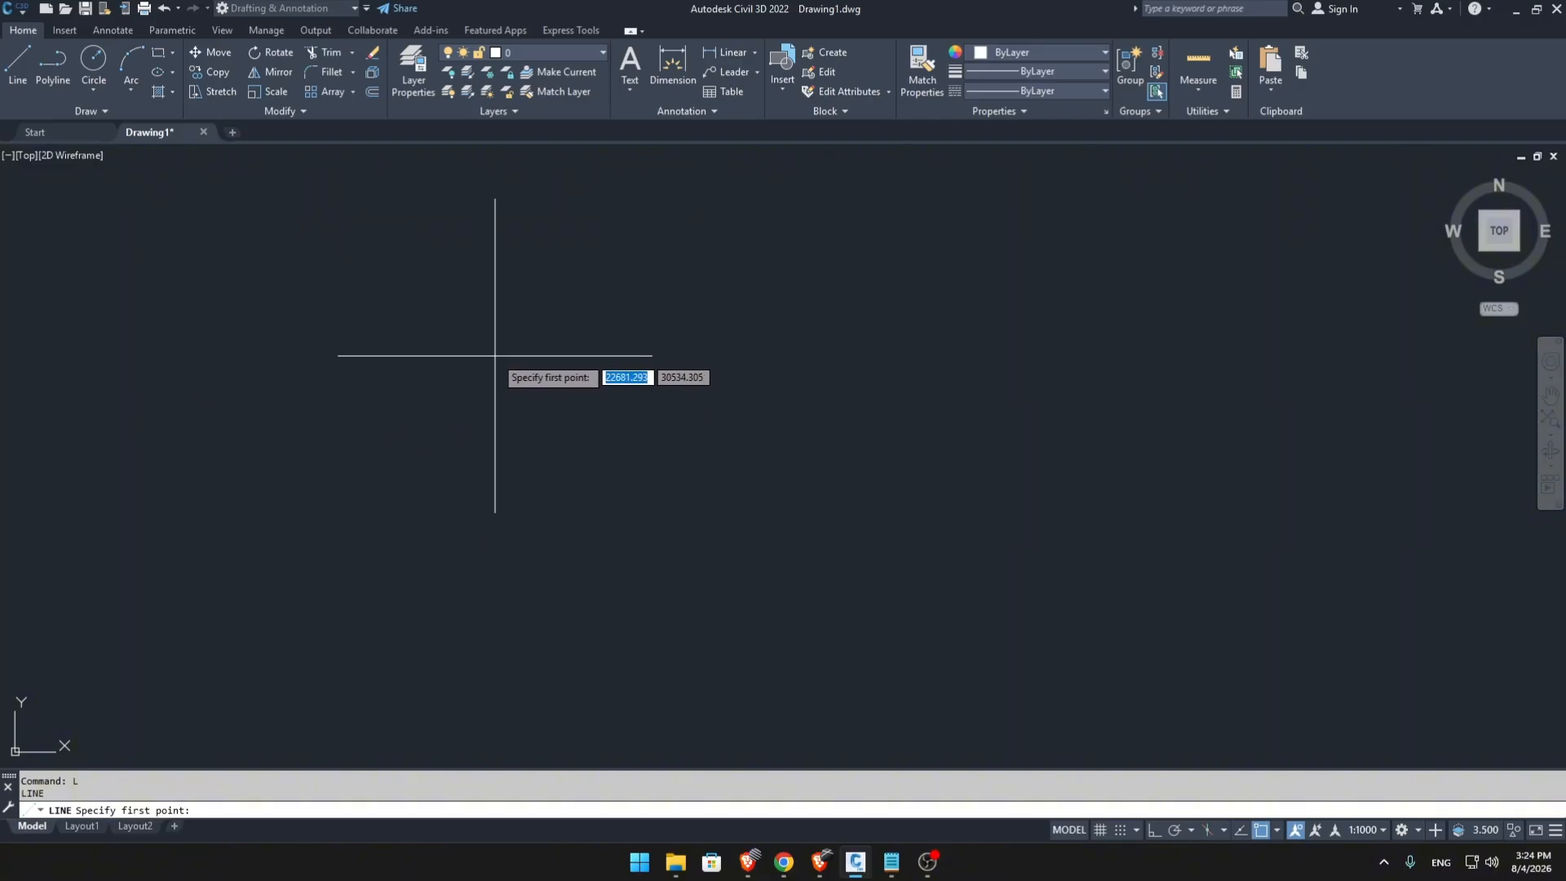
pyautogui.click(470, 368)
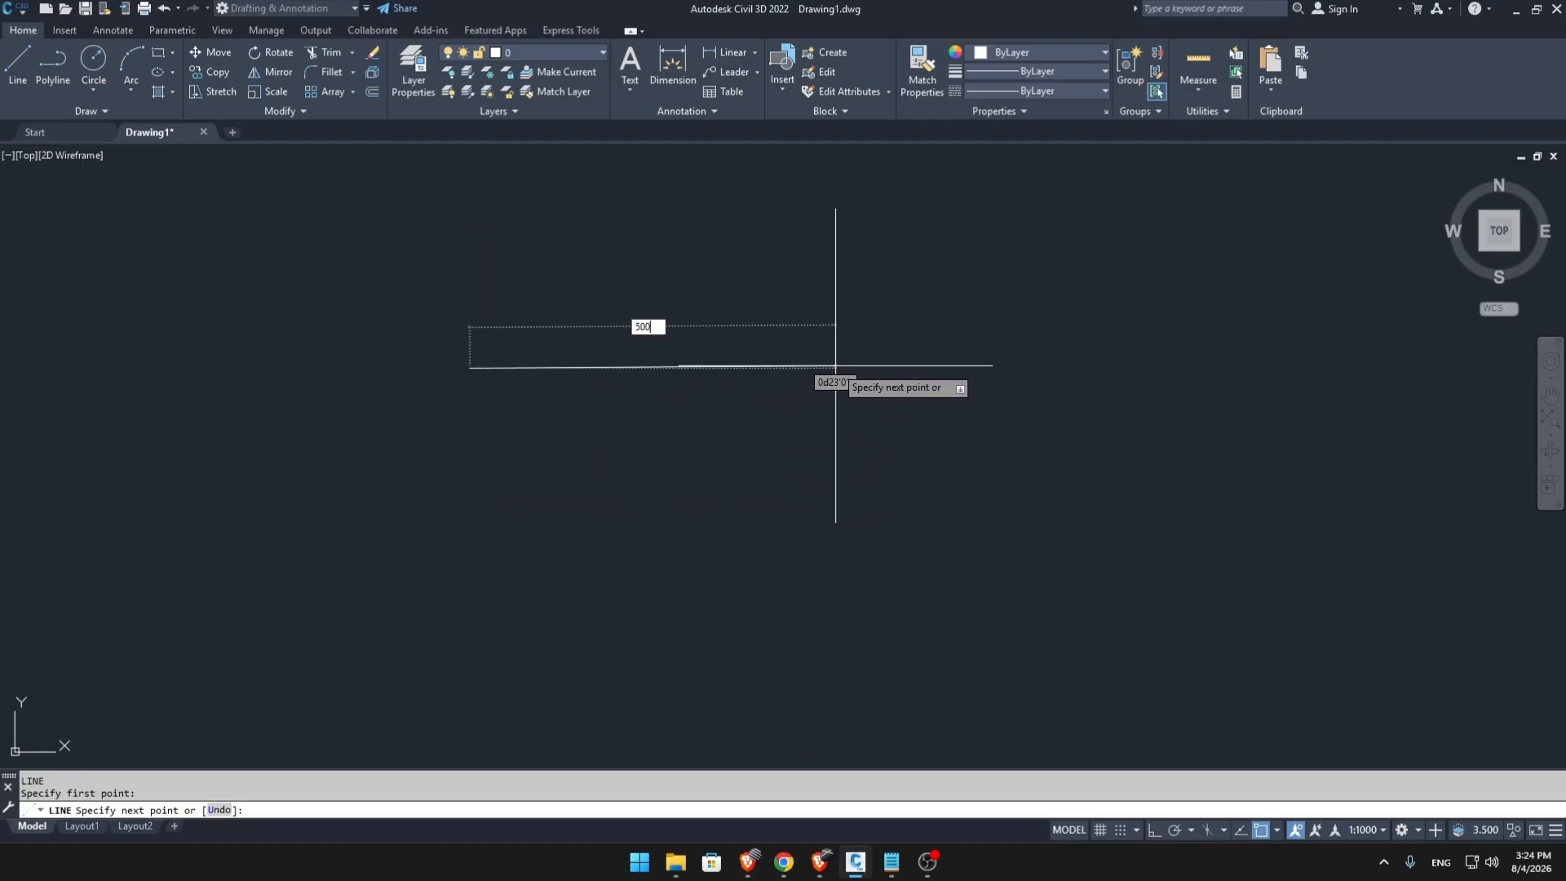
pyautogui.press('Return')
pyautogui.press('Escape')
pyautogui.scroll(2, 836, 366)
pyautogui.scroll(-6, 1061, 442)
pyautogui.moveTo(1061, 442); pyautogui.dragTo(843, 450, button='middle')
pyautogui.scroll(4, 842, 448)
pyautogui.scroll(-8, 842, 448)
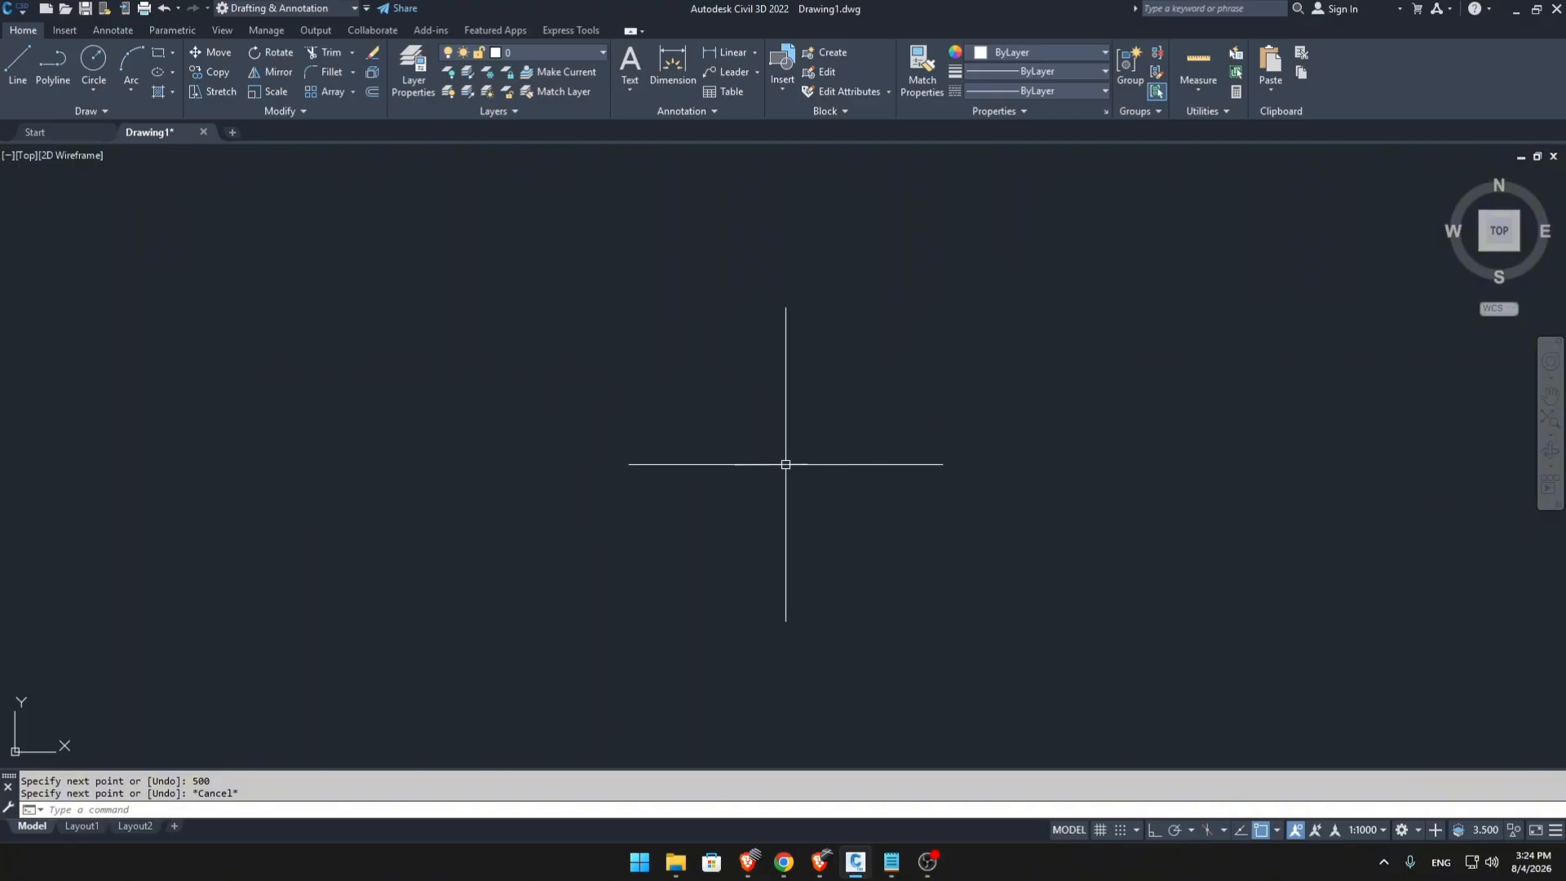
# Draw a 100-unit line slanting upward at about 17° below the 500-unit line.
pyautogui.write('l')
pyautogui.press('Return')
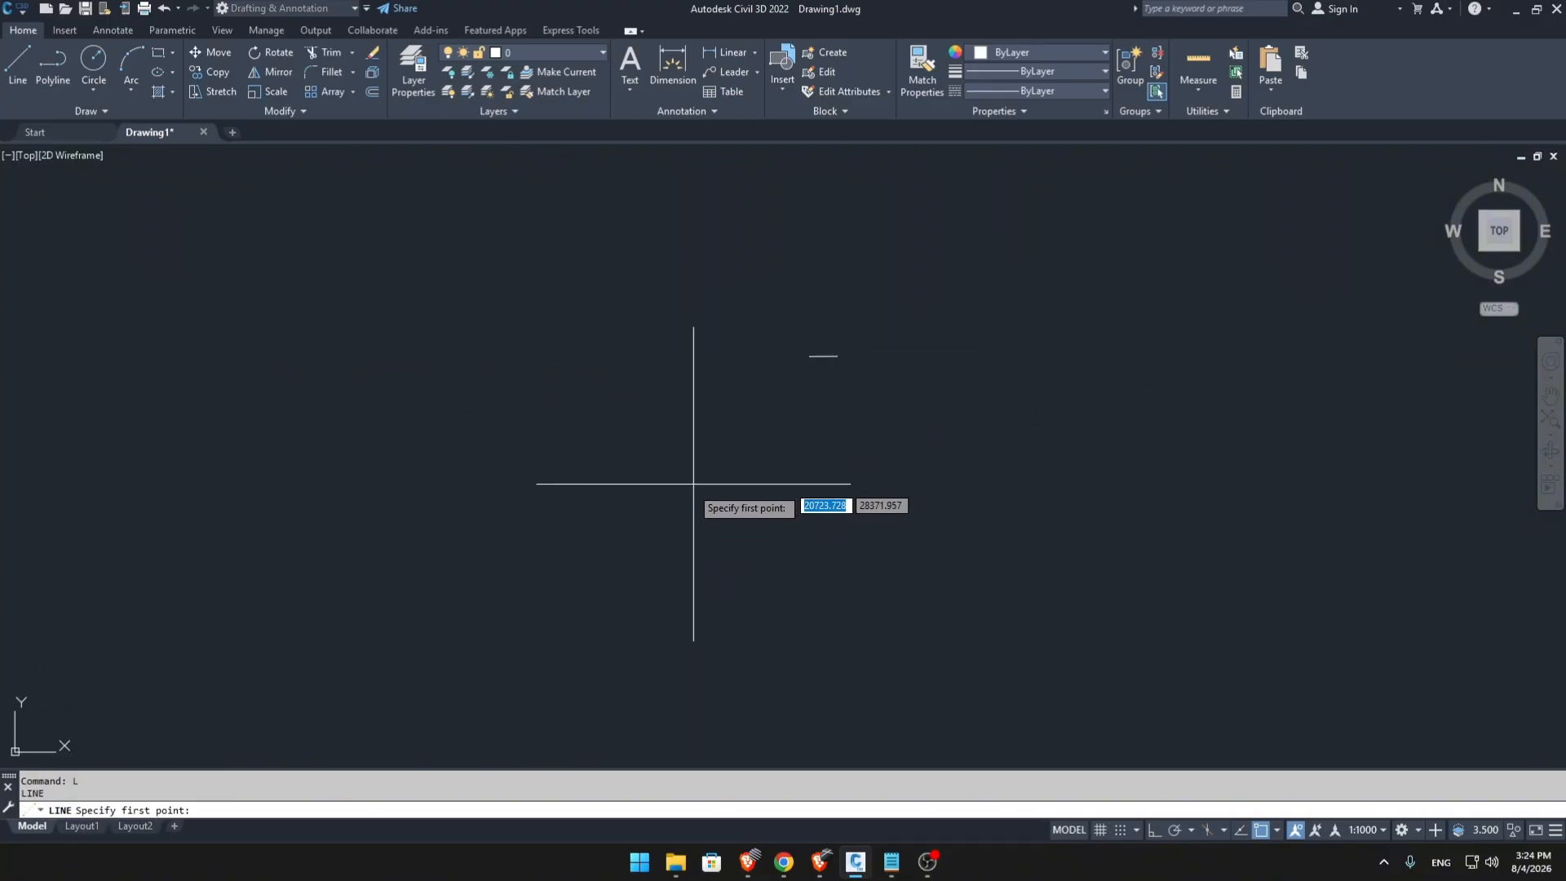
pyautogui.click(644, 553)
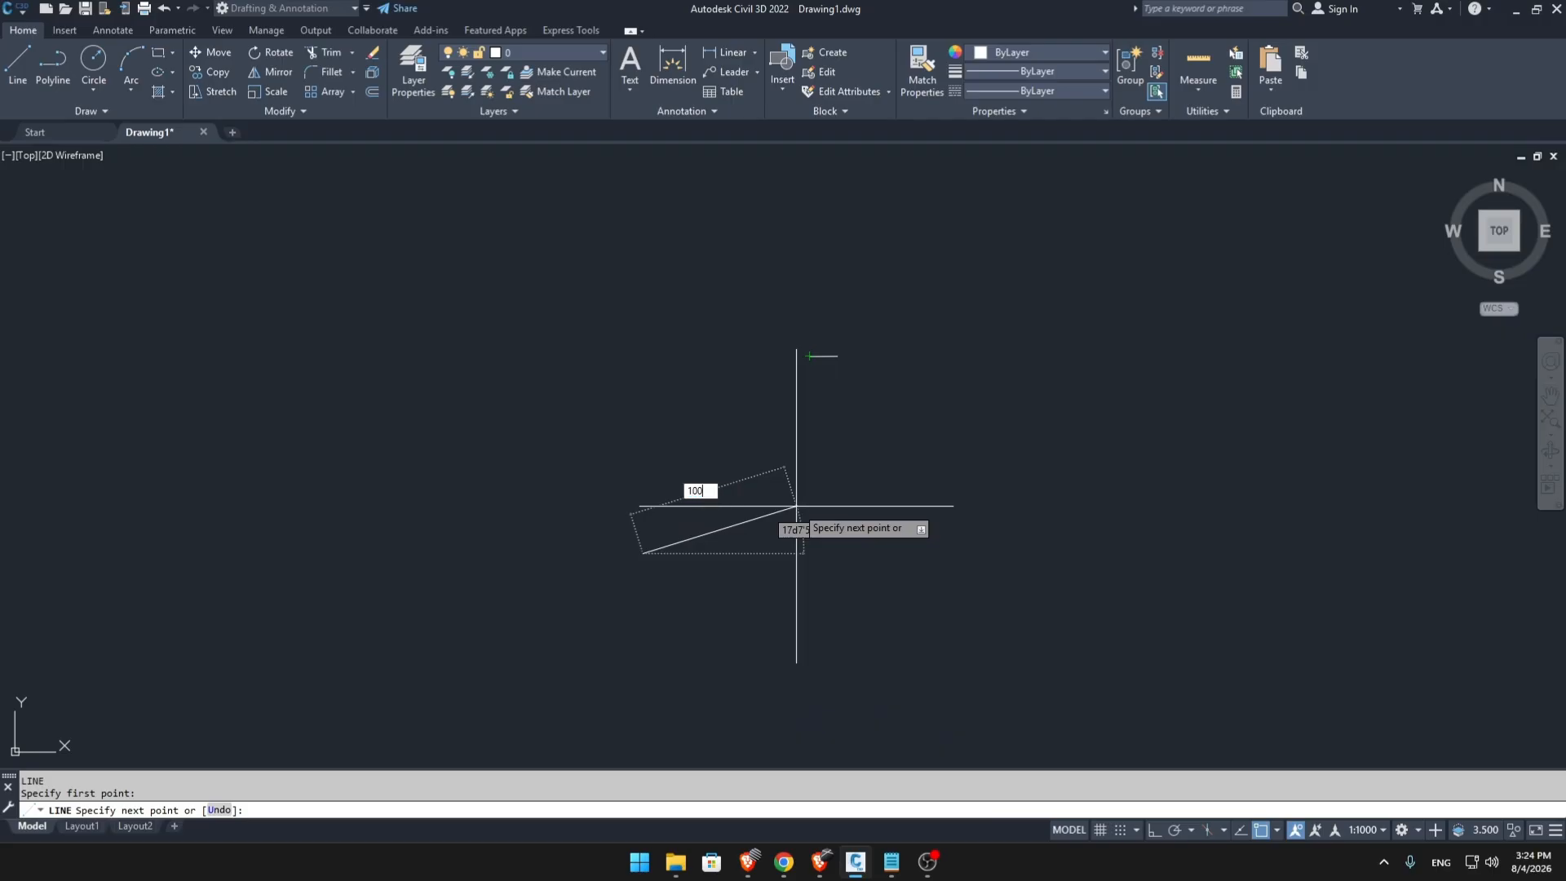
pyautogui.press('Escape')
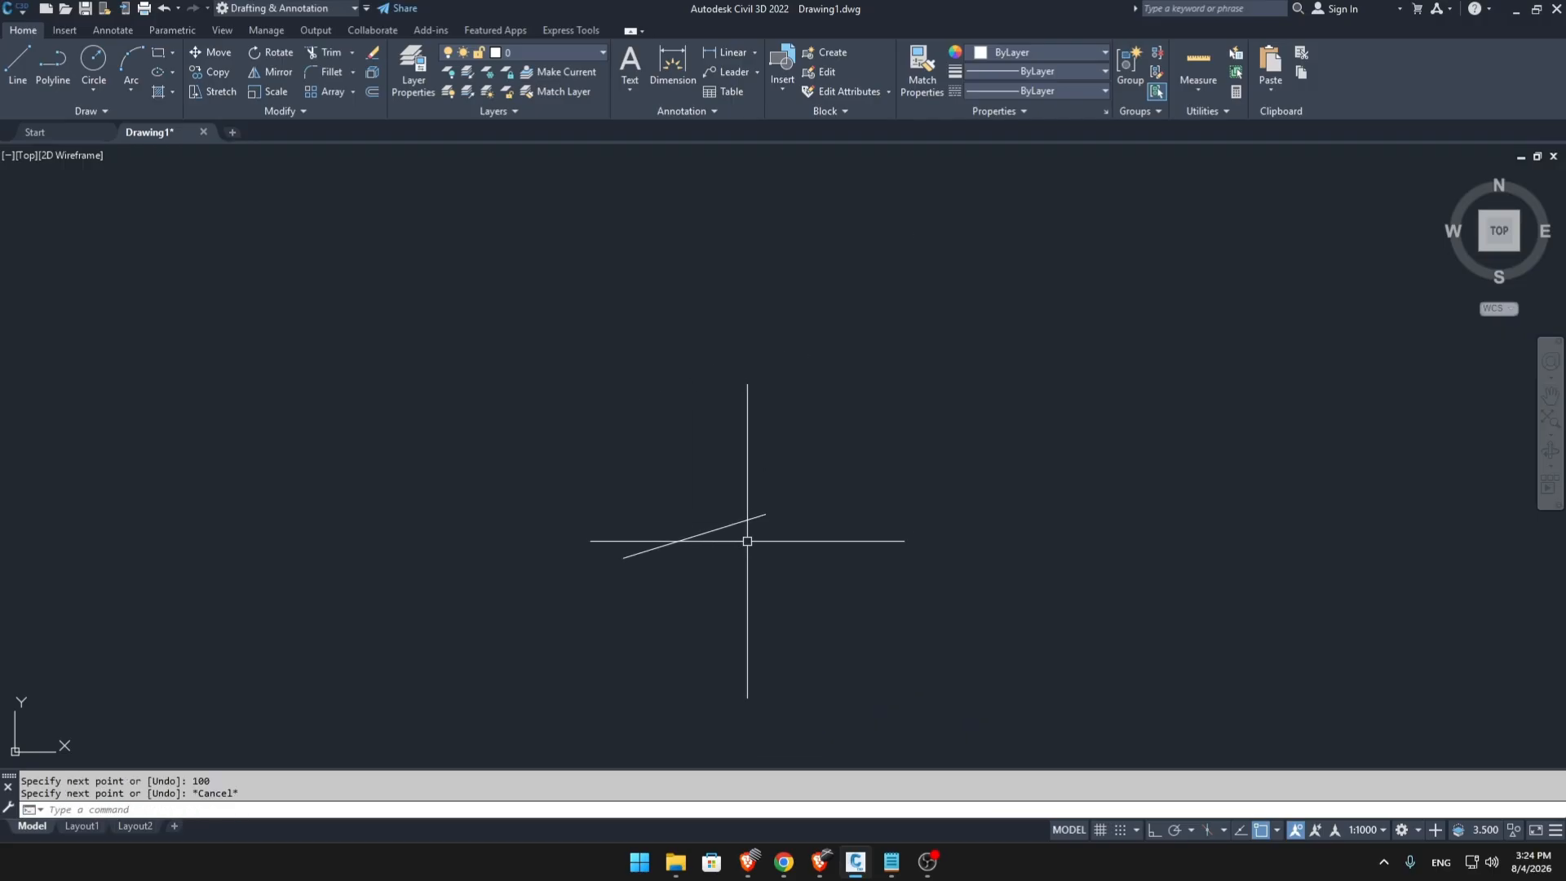
# Turn Ortho mode on and draw five connected horizontal and vertical line segments spiralling around the short slanted line.
pyautogui.write('l')
pyautogui.press('Return')
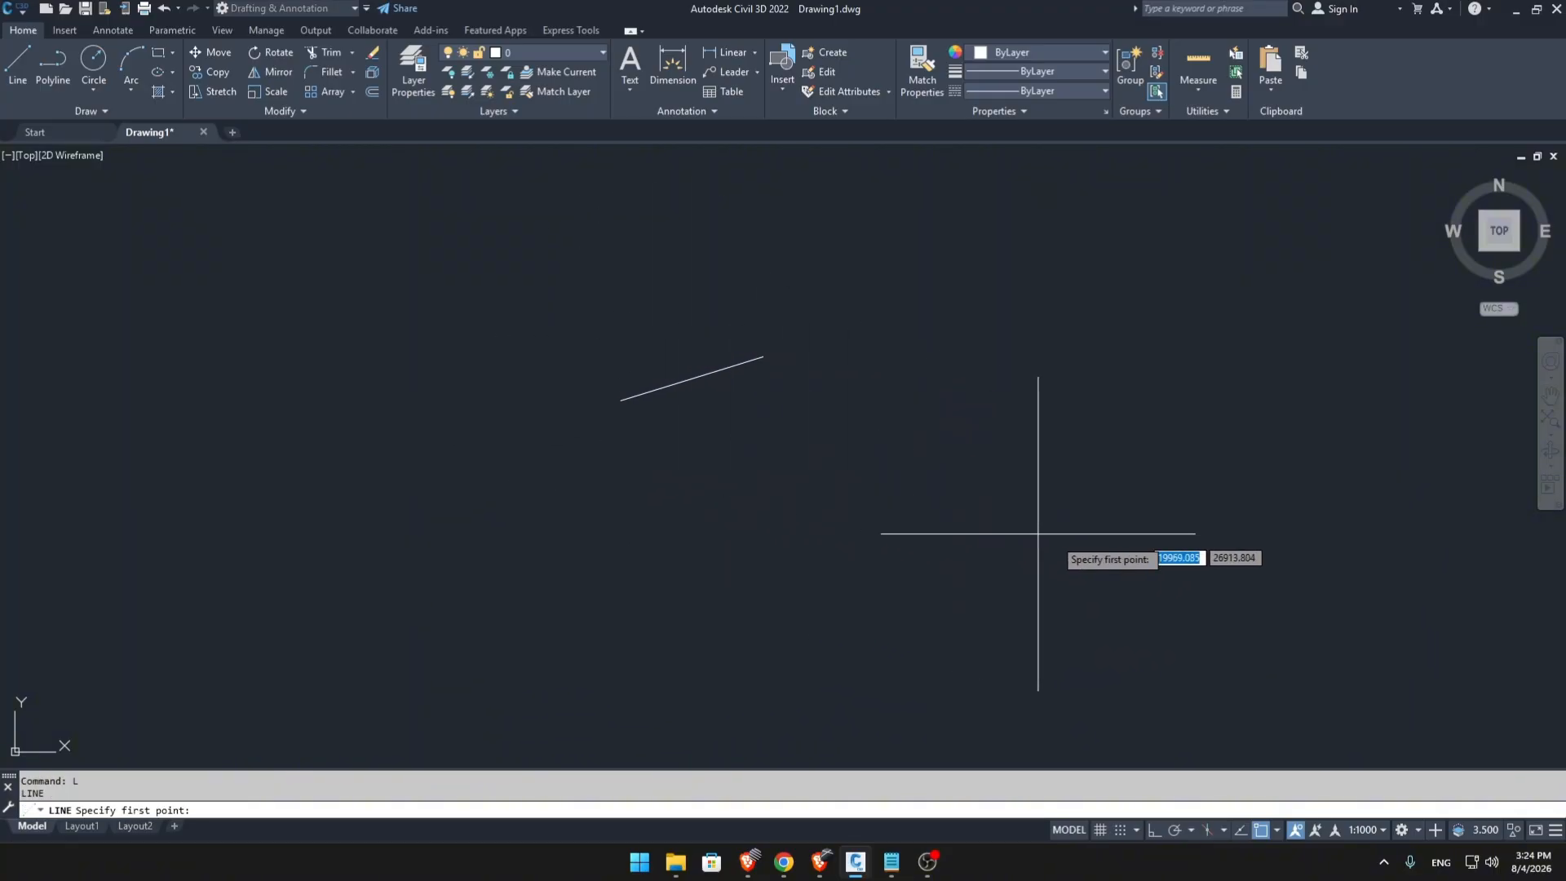
pyautogui.click(624, 493)
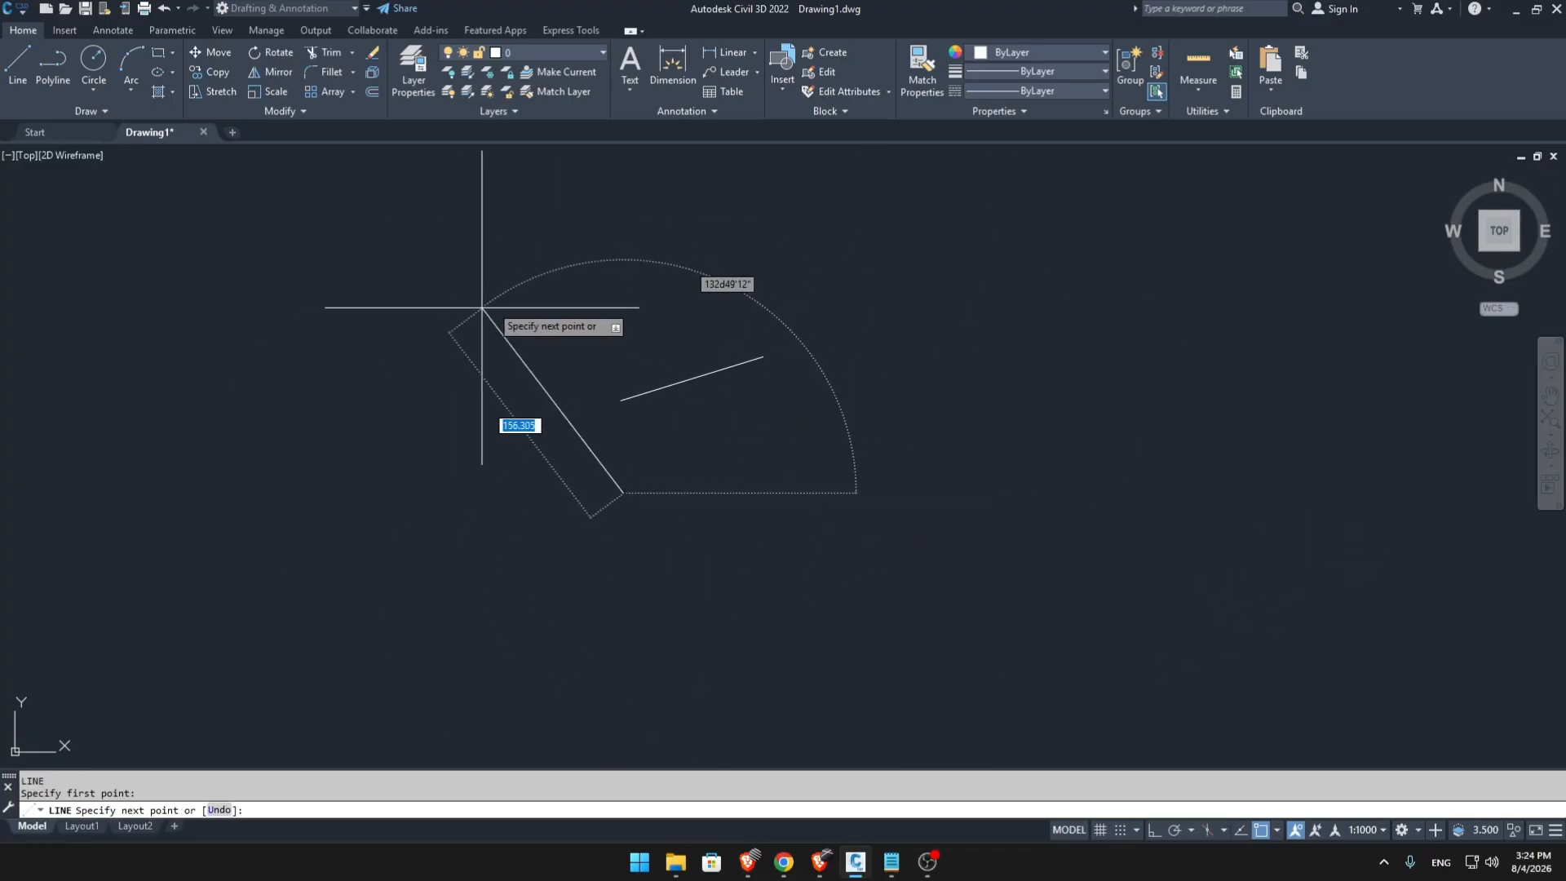
pyautogui.click(1155, 829)
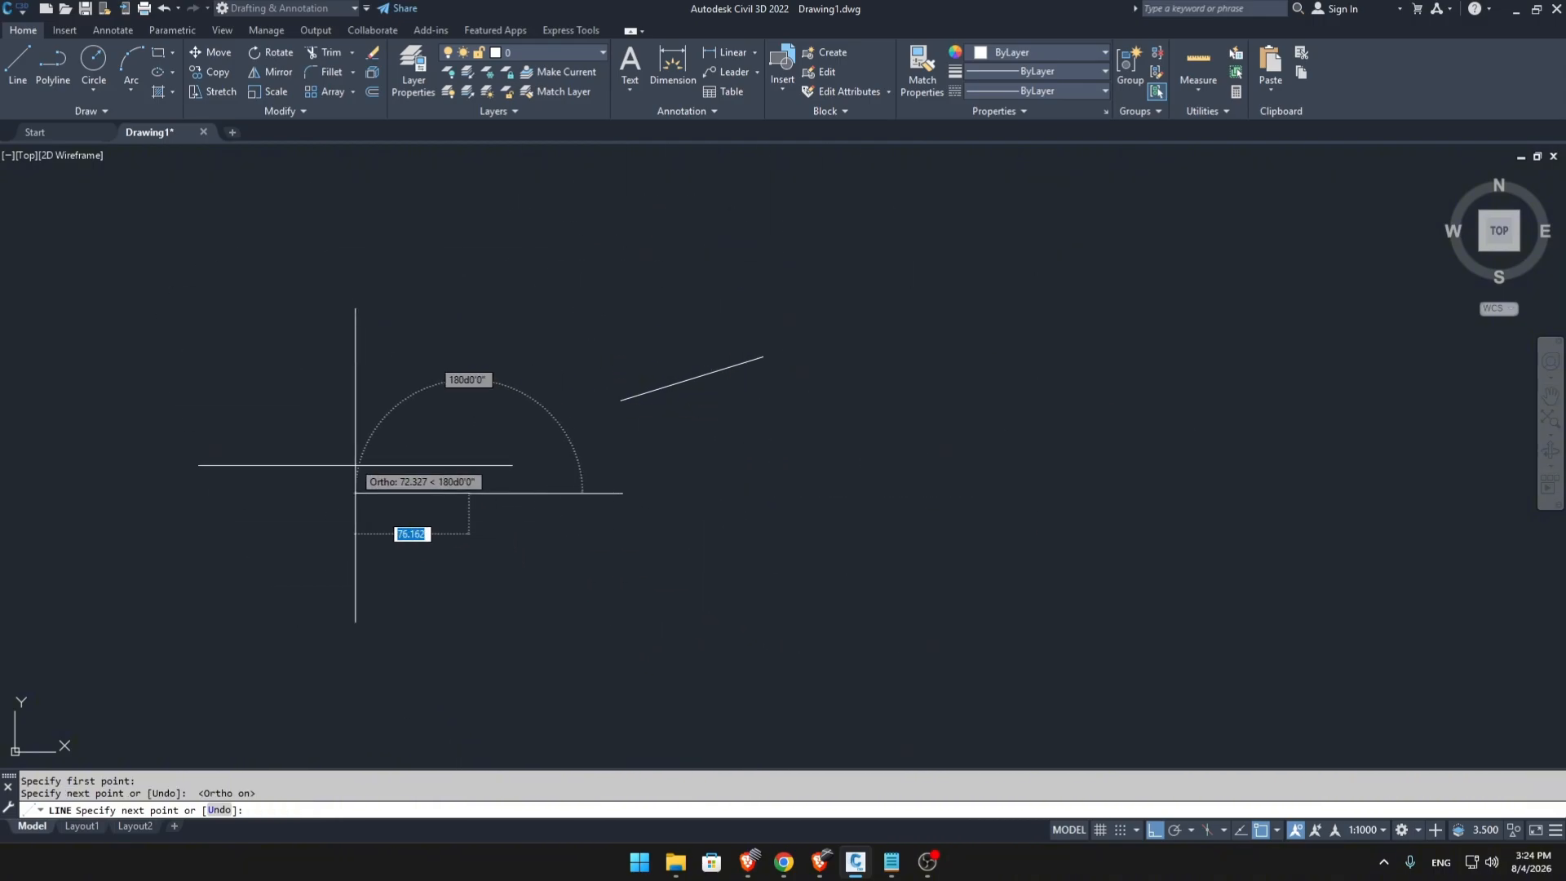
pyautogui.click(468, 493)
pyautogui.click(468, 294)
pyautogui.click(980, 293)
pyautogui.click(980, 538)
pyautogui.click(339, 540)
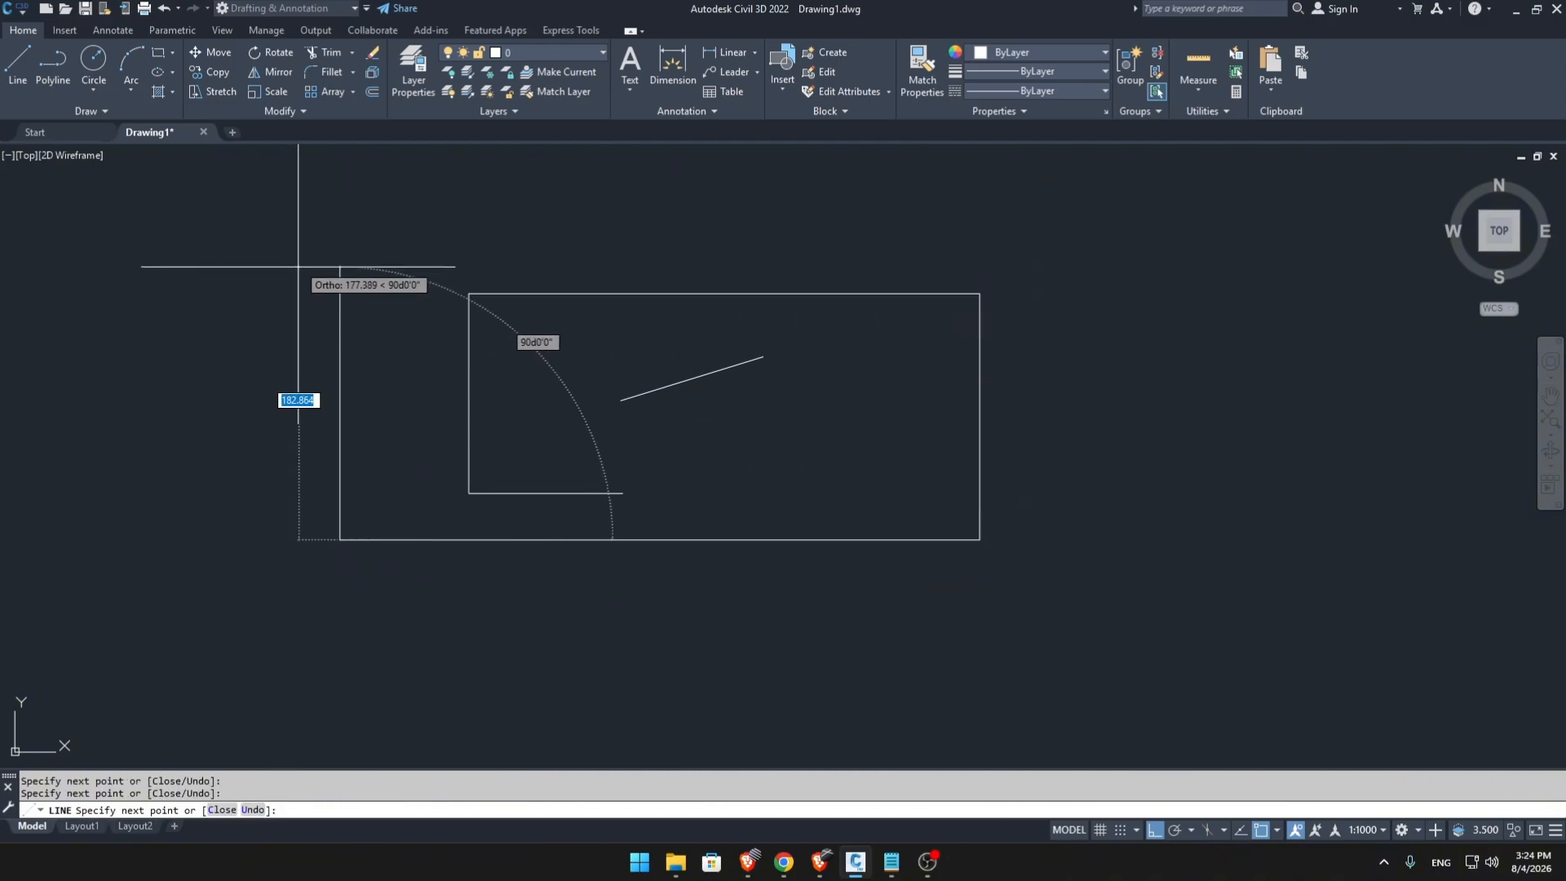
# Extend the rectangular spiral outward with four more orthogonal segments and end the line.
pyautogui.click(340, 168)
pyautogui.click(1162, 168)
pyautogui.click(1161, 619)
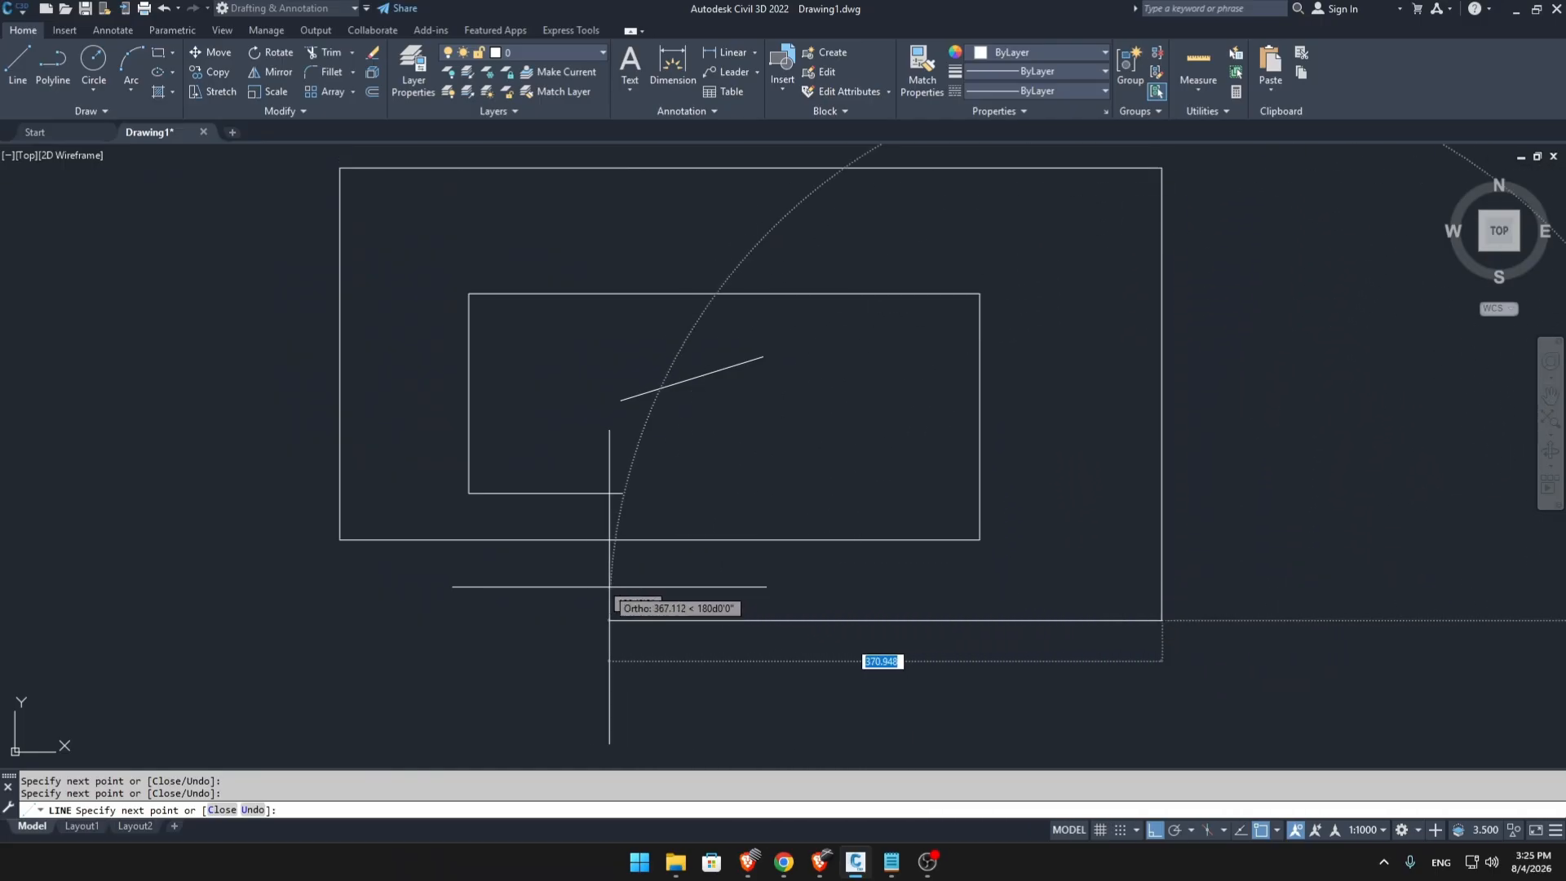
pyautogui.click(600, 584)
pyautogui.press('Escape')
# Begin a new line to the right of the rectangular spiral, with polar tracking on at 30° increments.
pyautogui.scroll(-4, 953, 569)
pyautogui.moveTo(954, 570); pyautogui.dragTo(543, 534, button='middle')
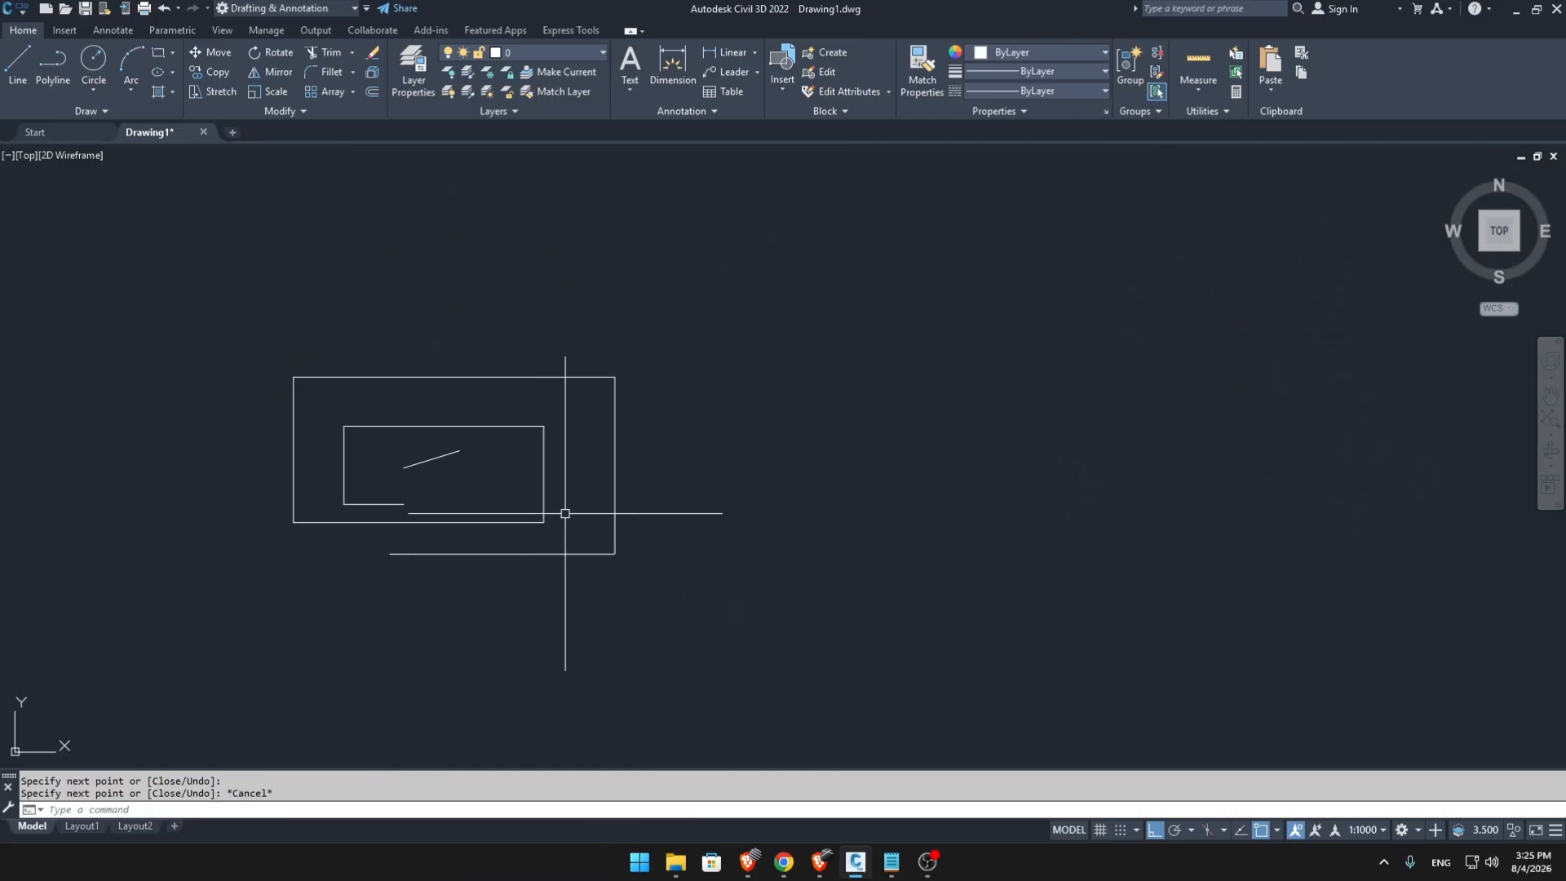
pyautogui.write('L')
pyautogui.press('Return')
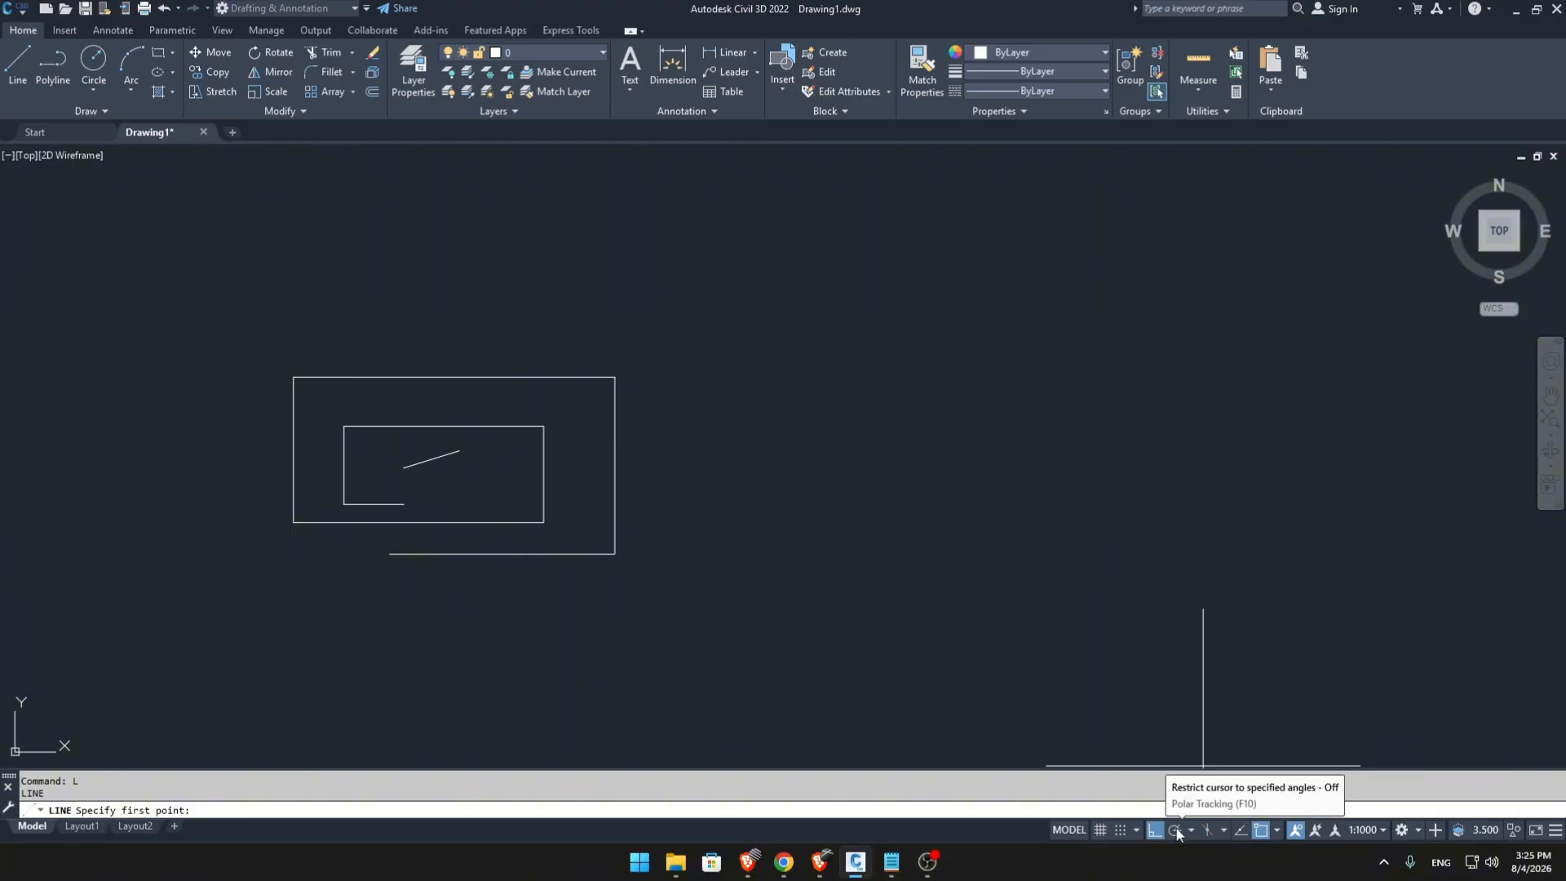
pyautogui.click(1175, 831)
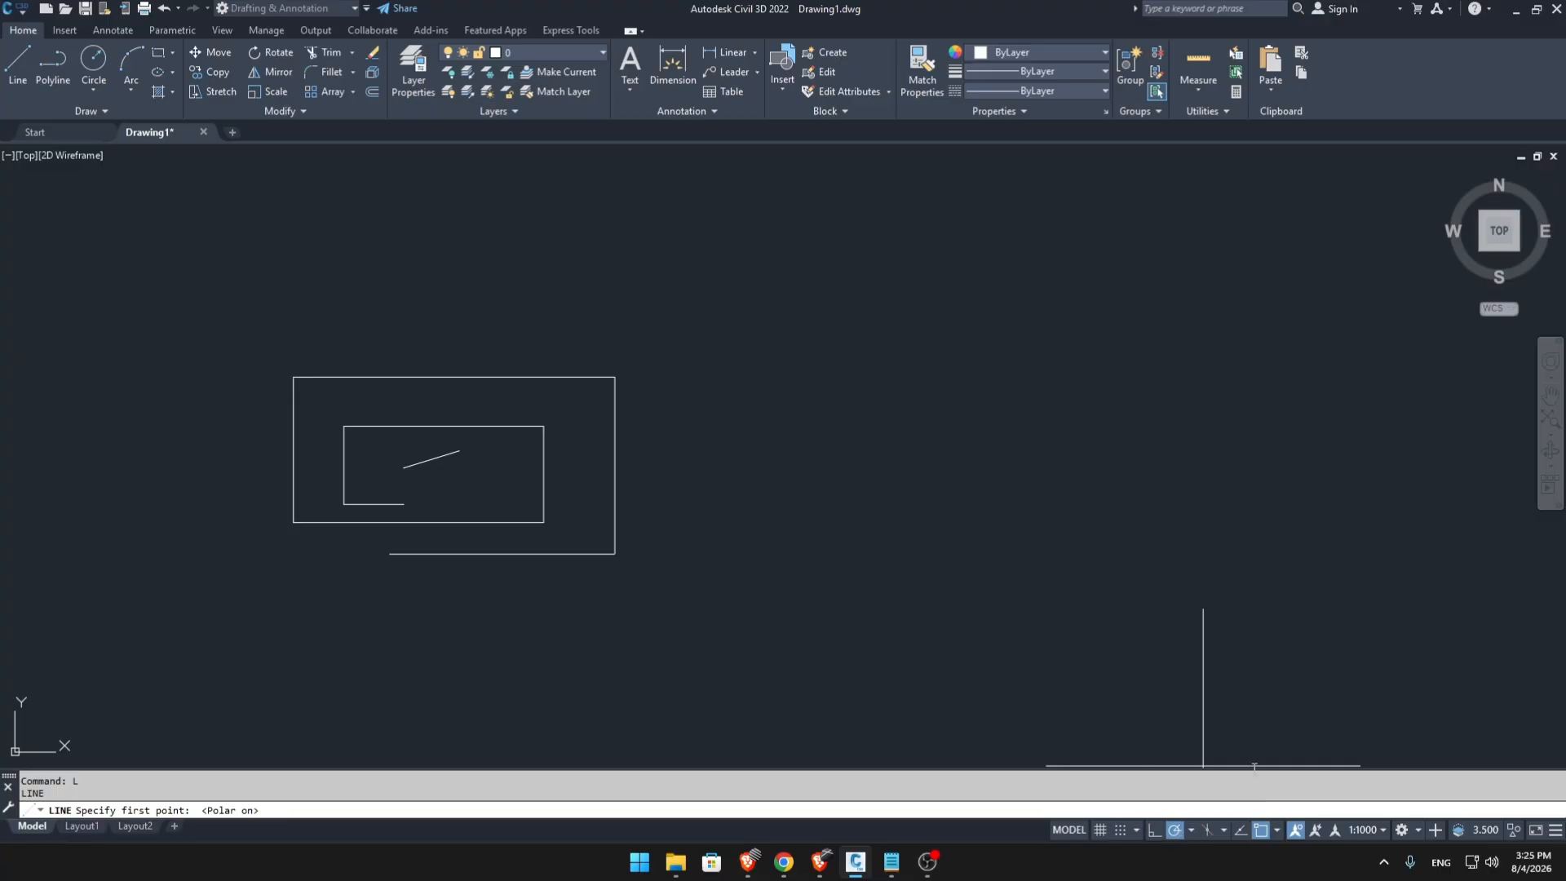
pyautogui.click(773, 536)
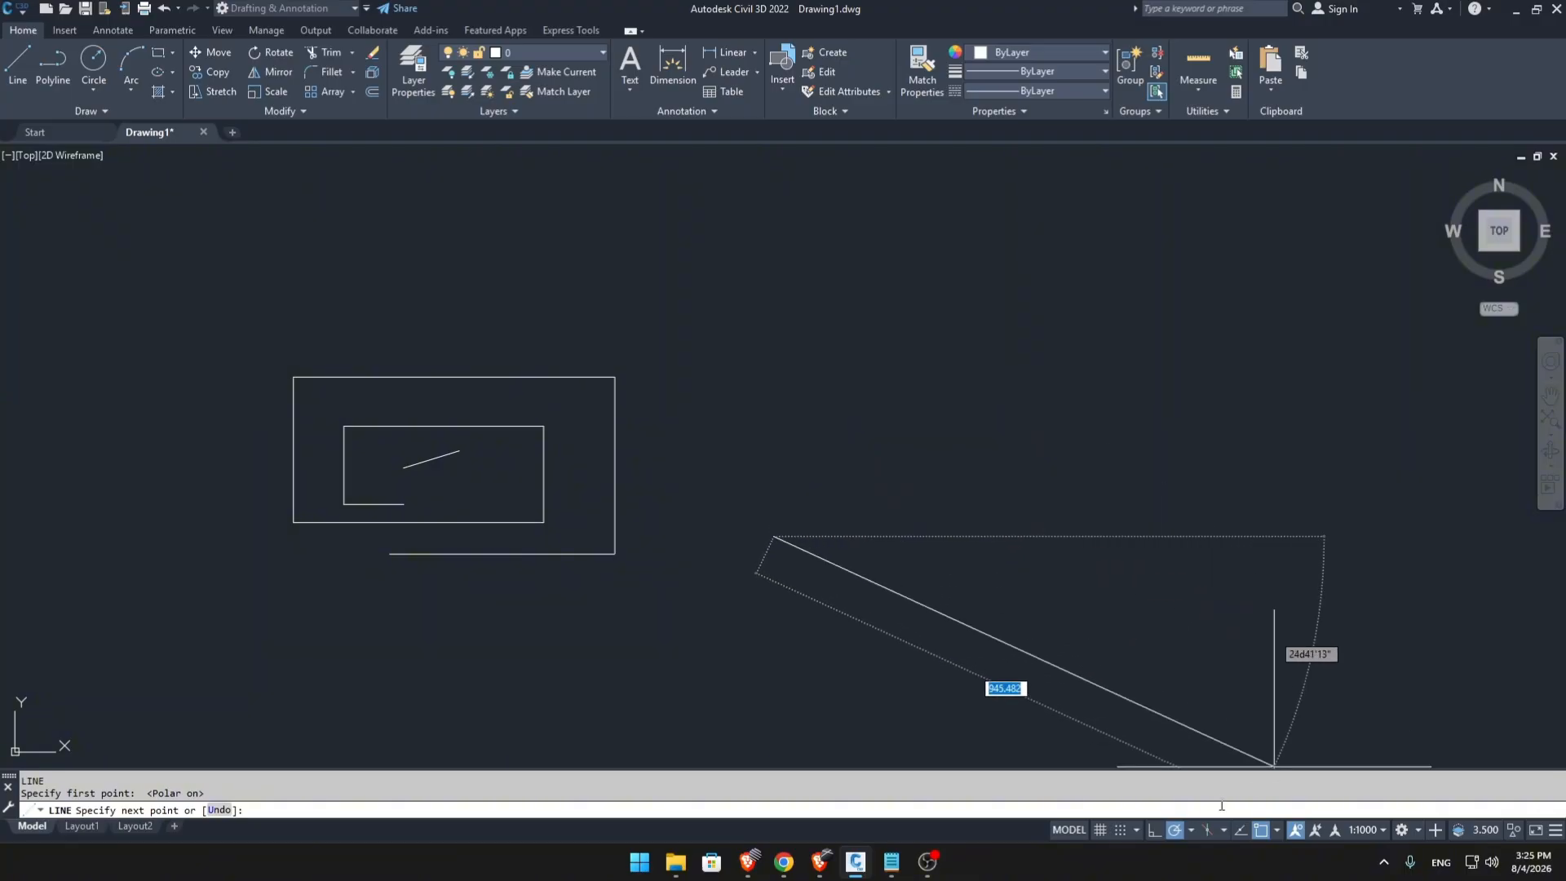
pyautogui.click(1191, 830)
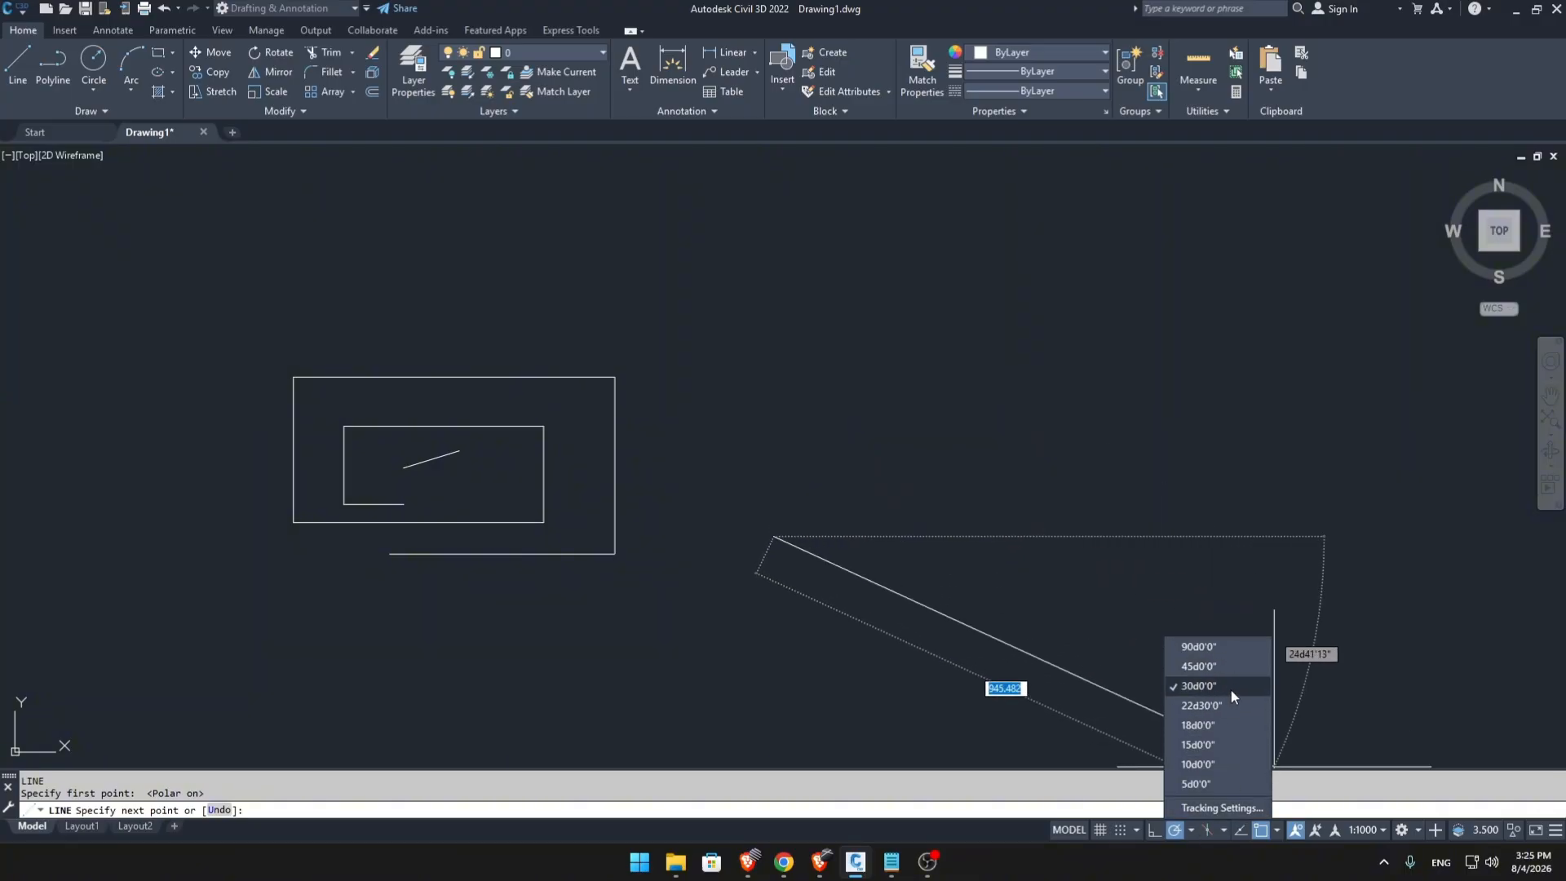
pyautogui.click(1231, 690)
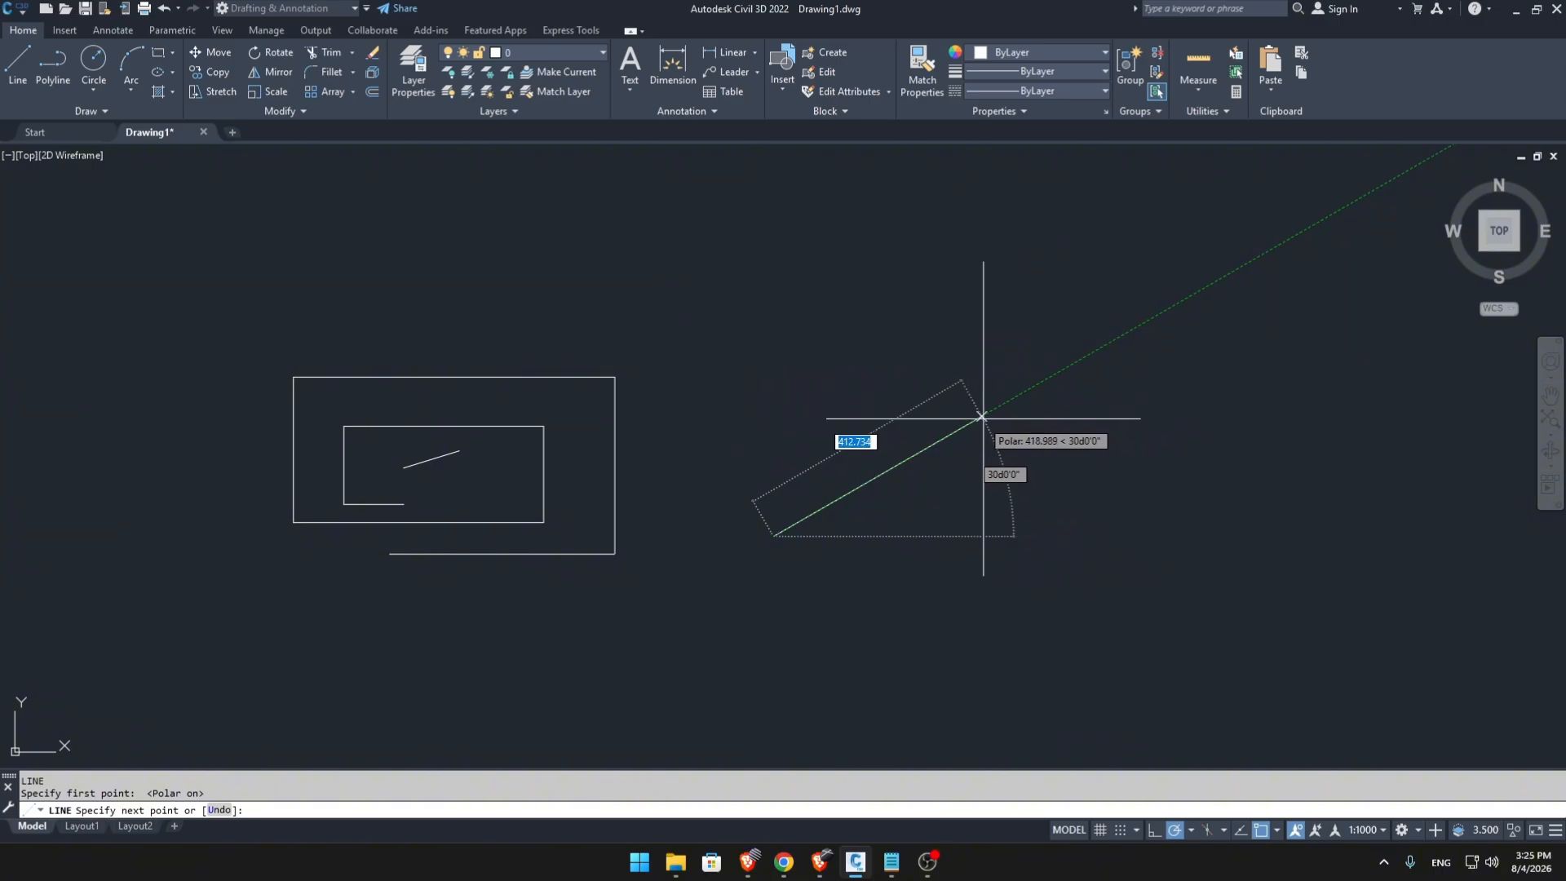
# Draw a four-leg zigzag upward along the 30° and 150° tracking directions, with the first leg about 240 units long.
pyautogui.click(895, 466)
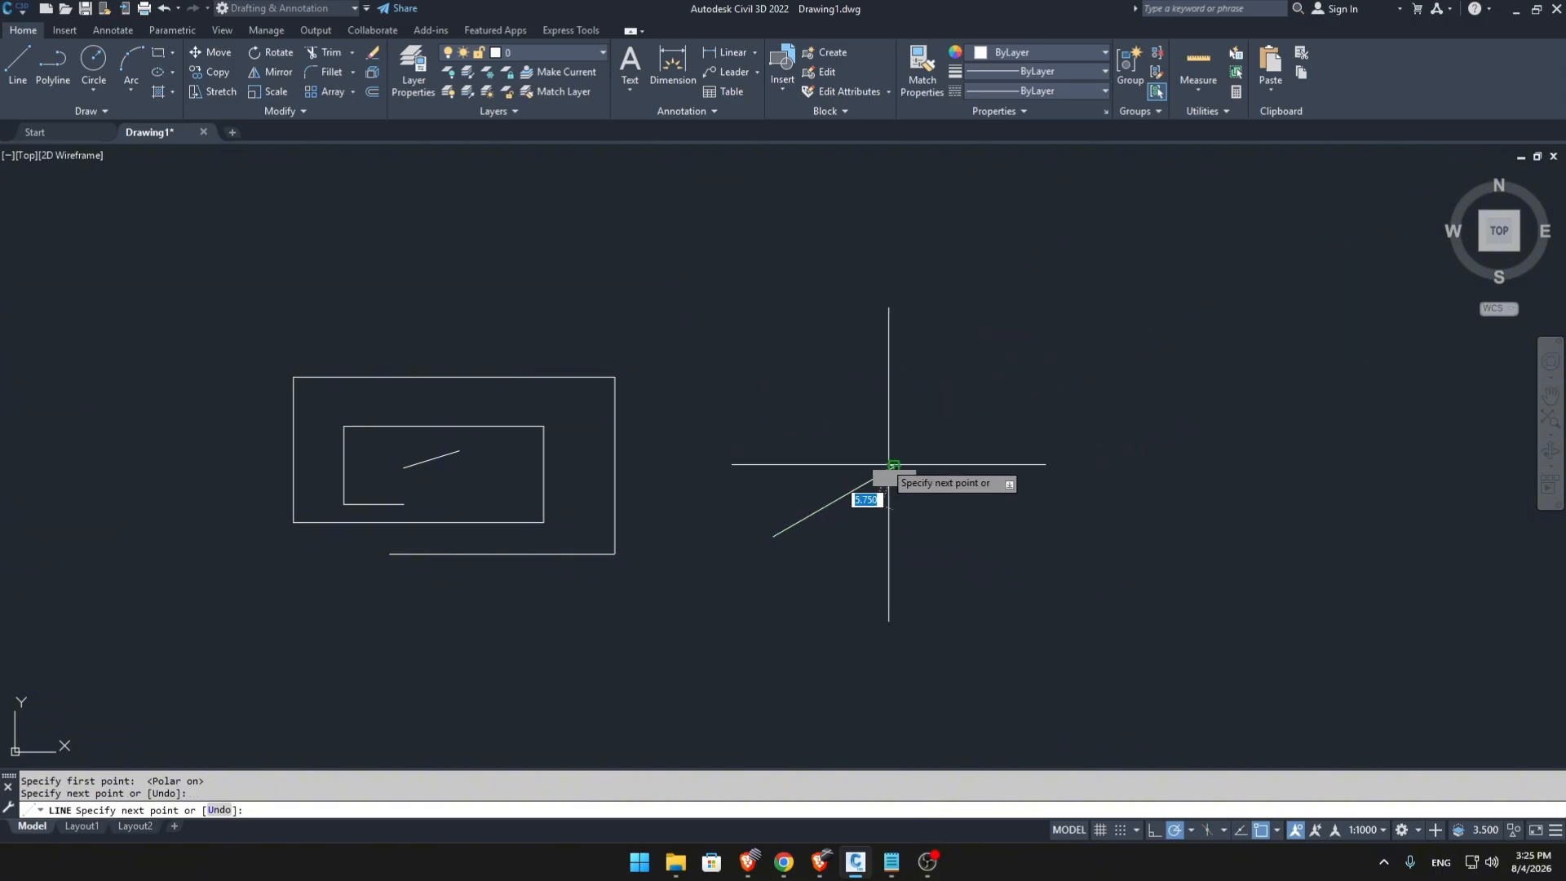
pyautogui.click(761, 389)
pyautogui.click(907, 306)
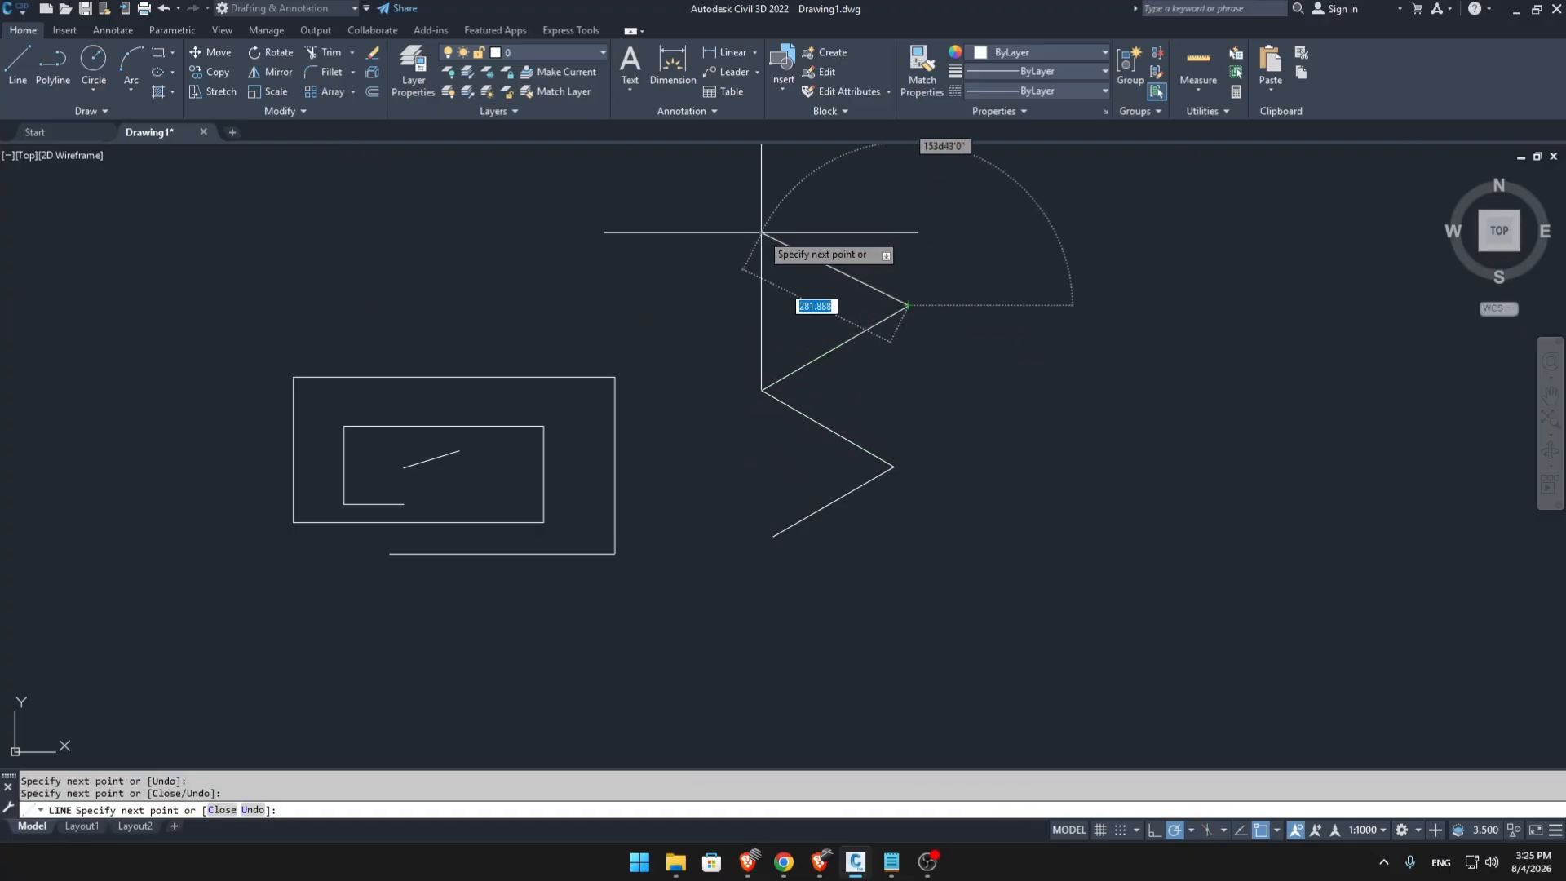
pyautogui.click(787, 235)
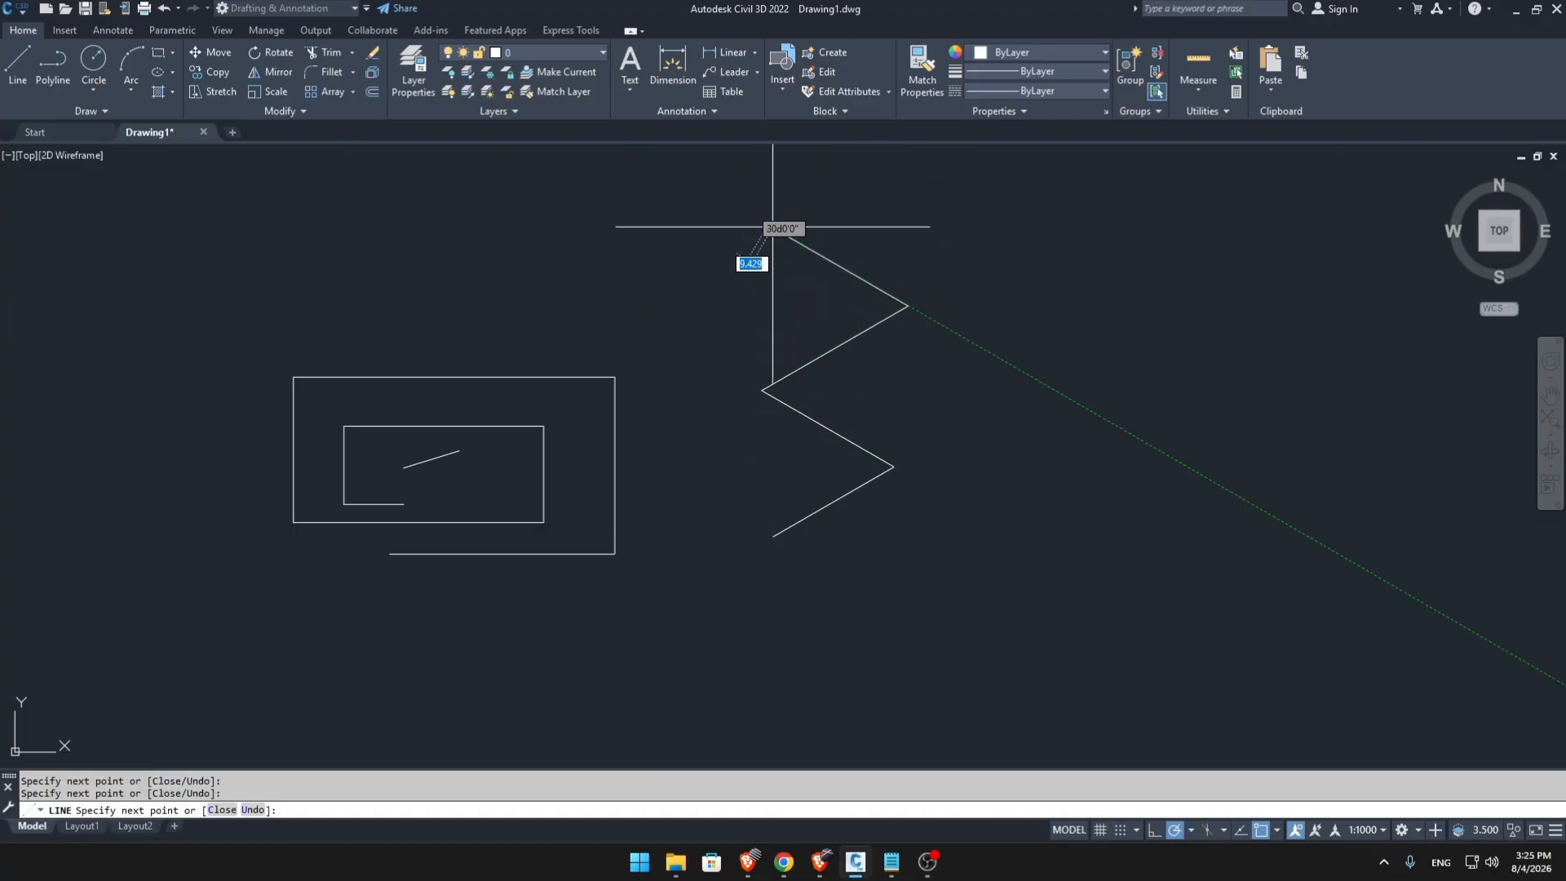
pyautogui.click(773, 227)
pyautogui.press('Escape')
pyautogui.scroll(-2, 905, 419)
pyautogui.scroll(2, 827, 439)
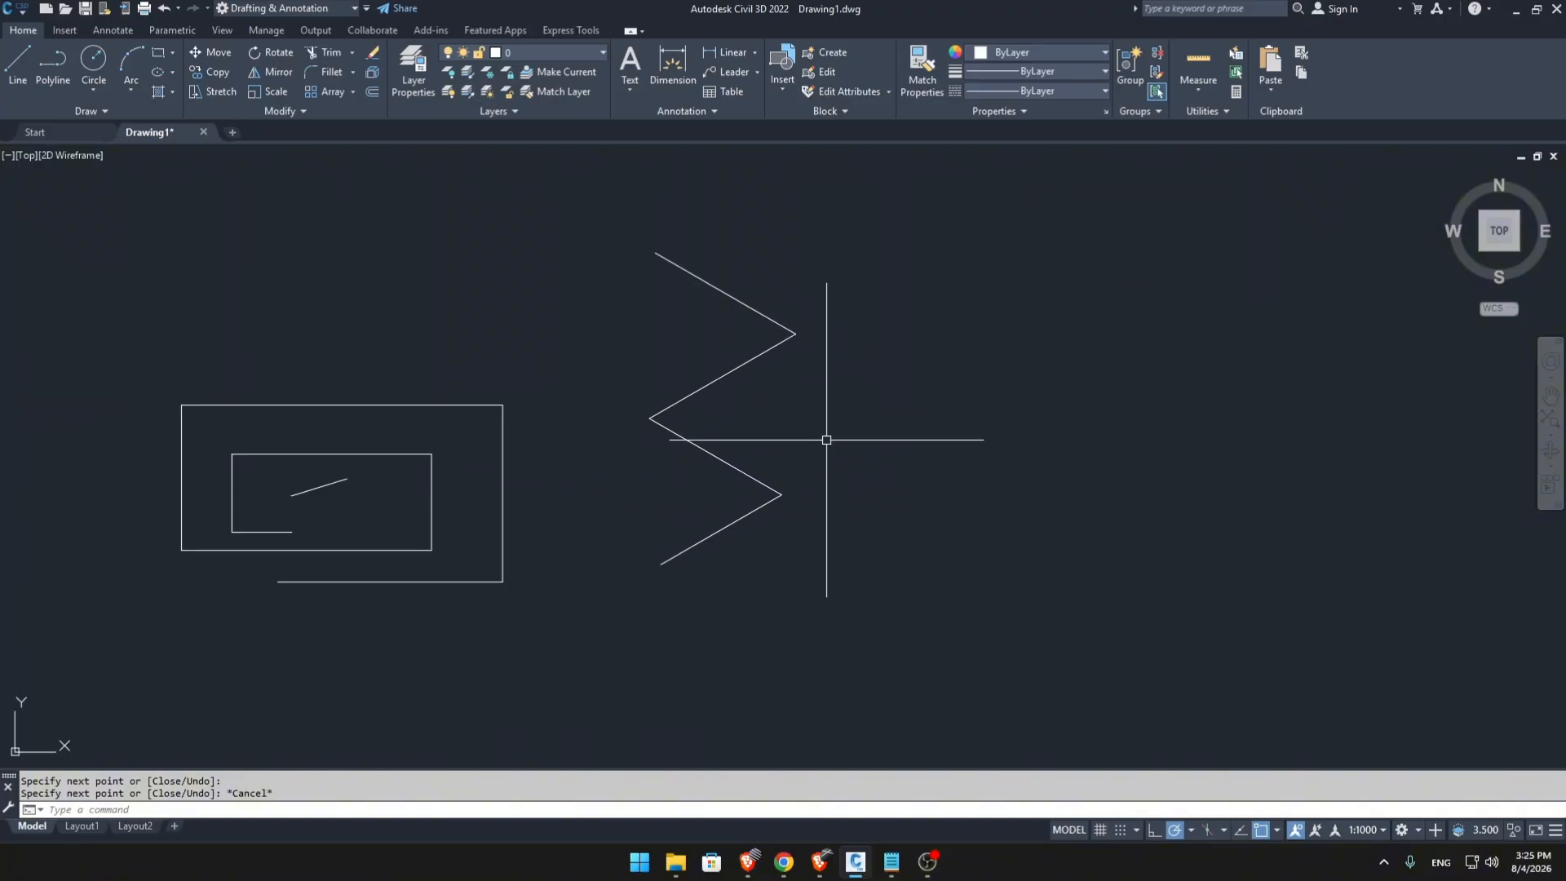
# Turn Ortho mode on and draw a single line 100 units long at 45° to the right of the zigzag.
pyautogui.click(1154, 829)
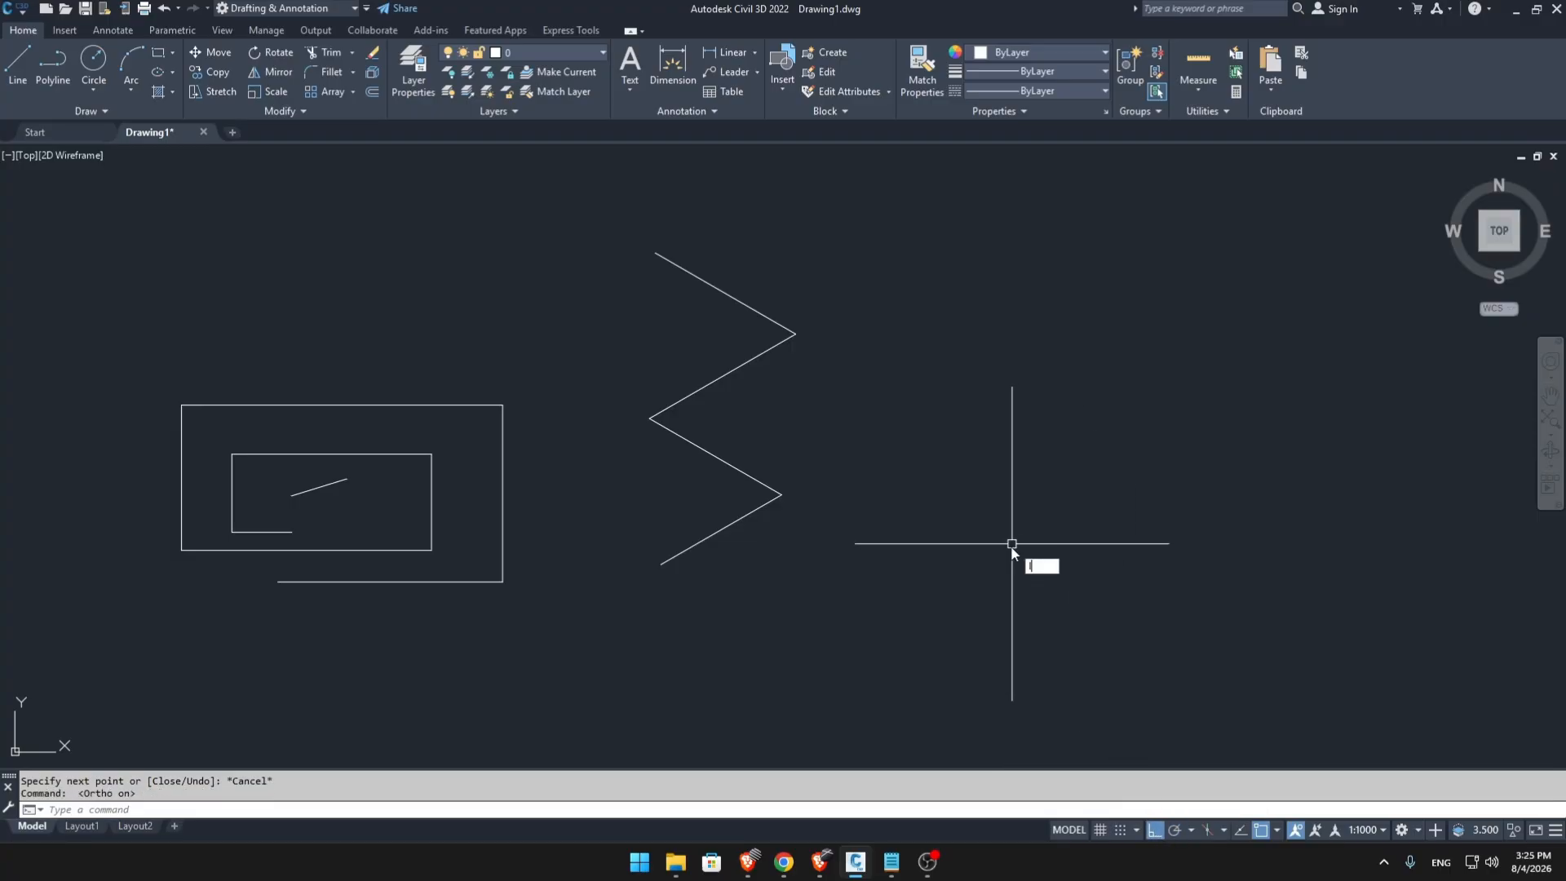
pyautogui.write('L')
pyautogui.press('Return')
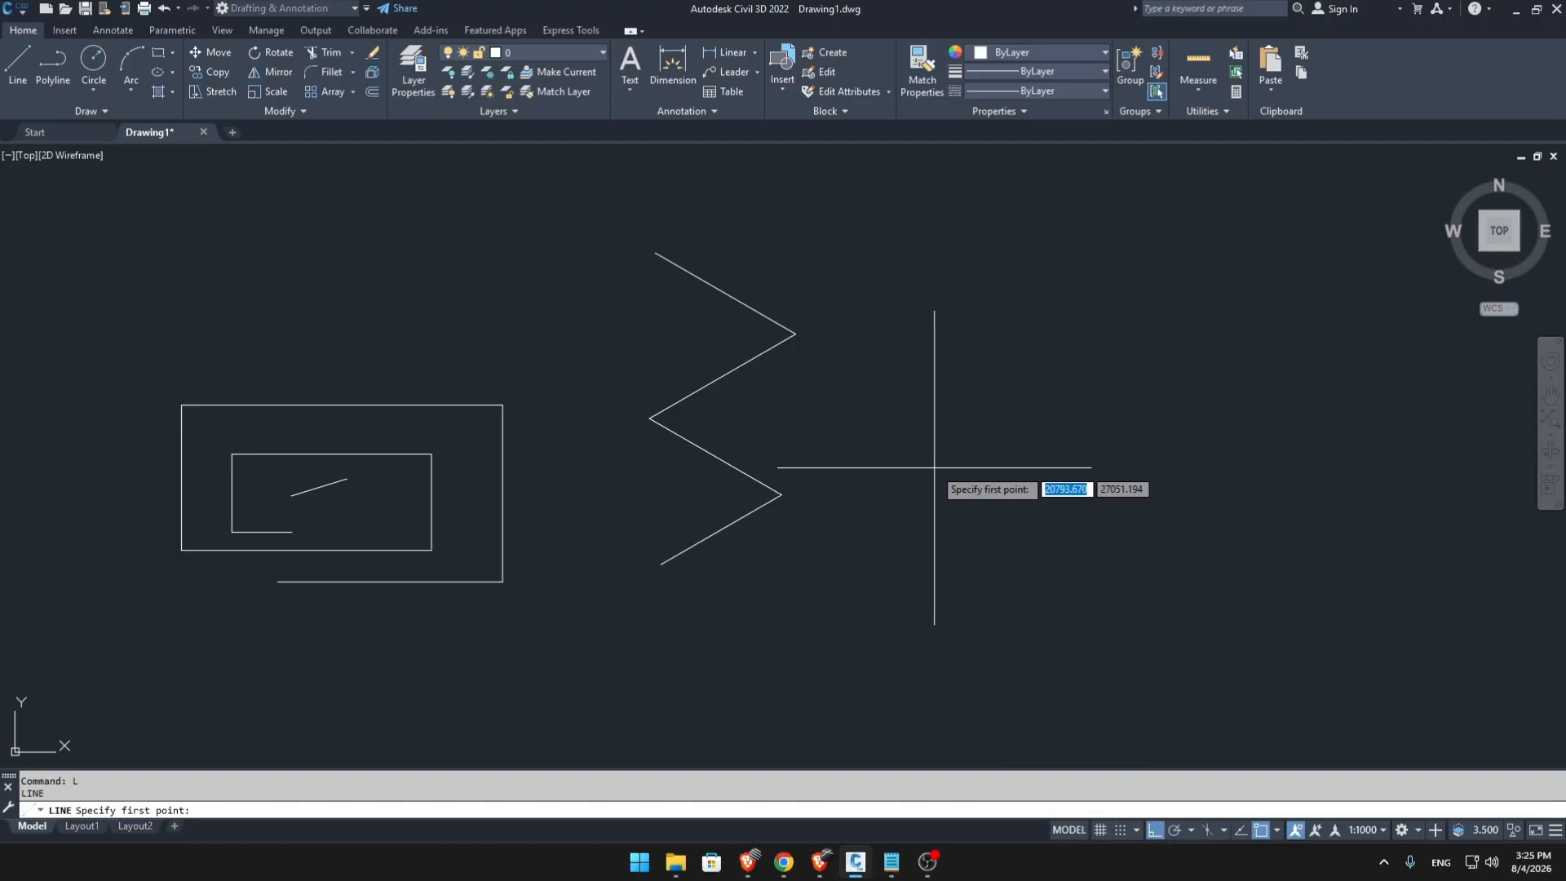
pyautogui.click(914, 492)
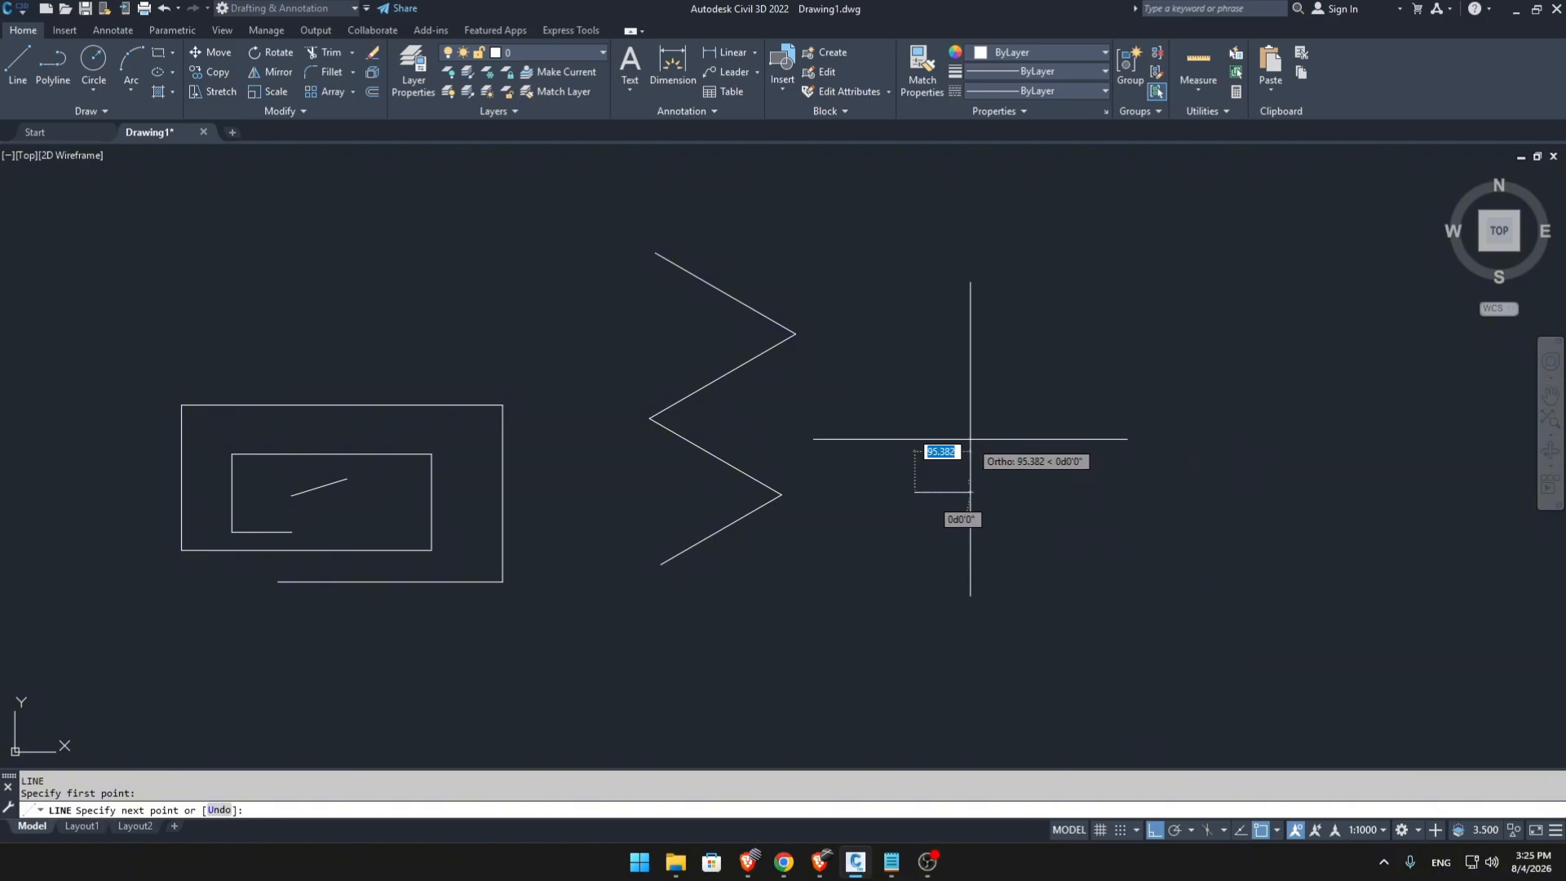
pyautogui.scroll(2, 1020, 486)
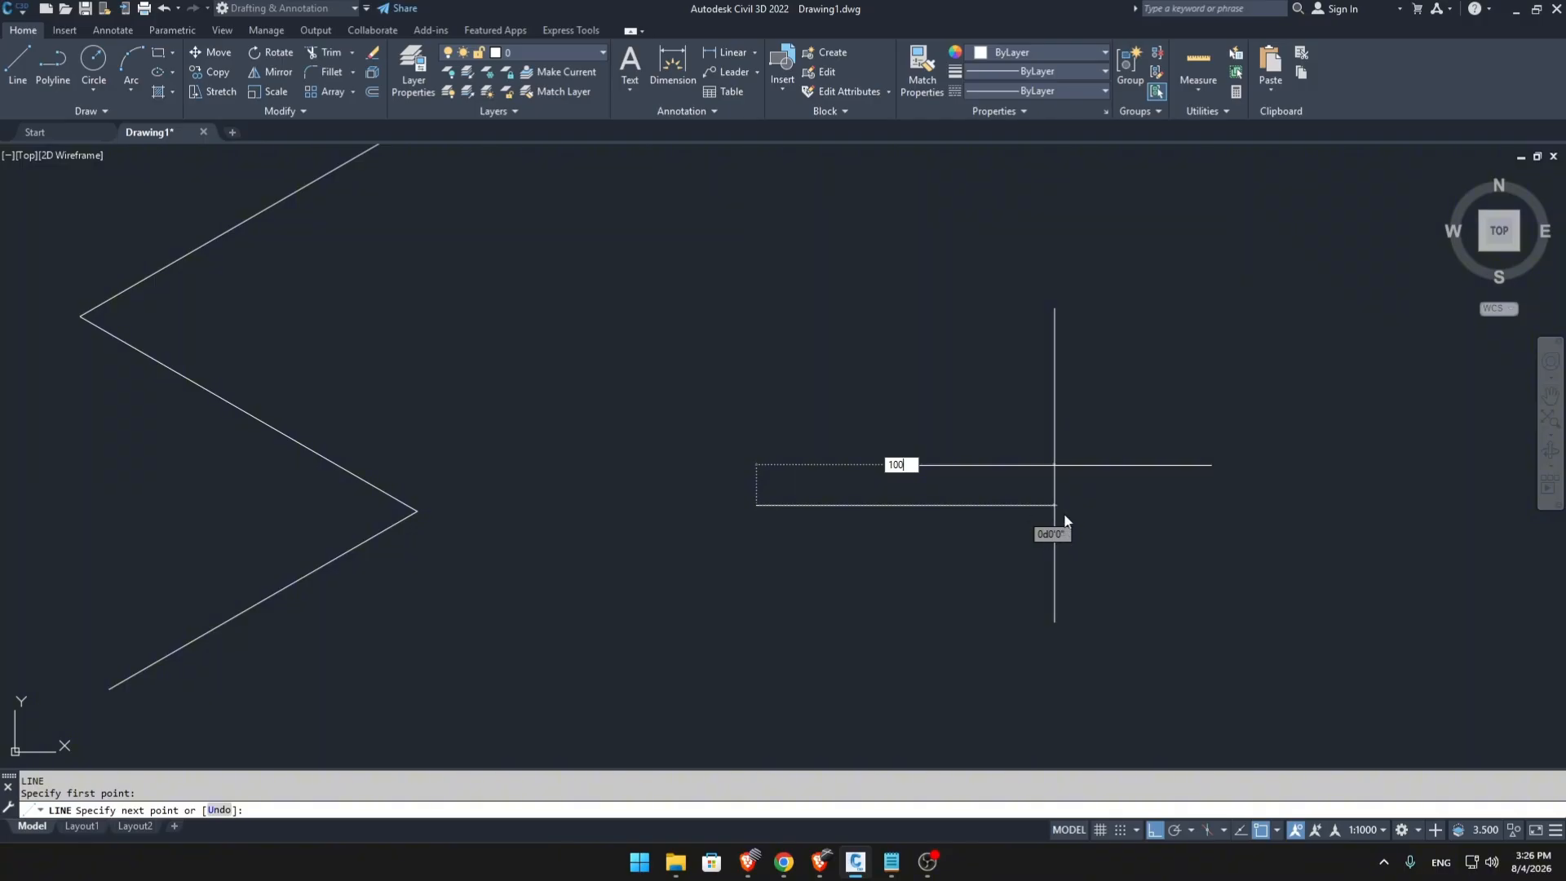
pyautogui.press('Tab')
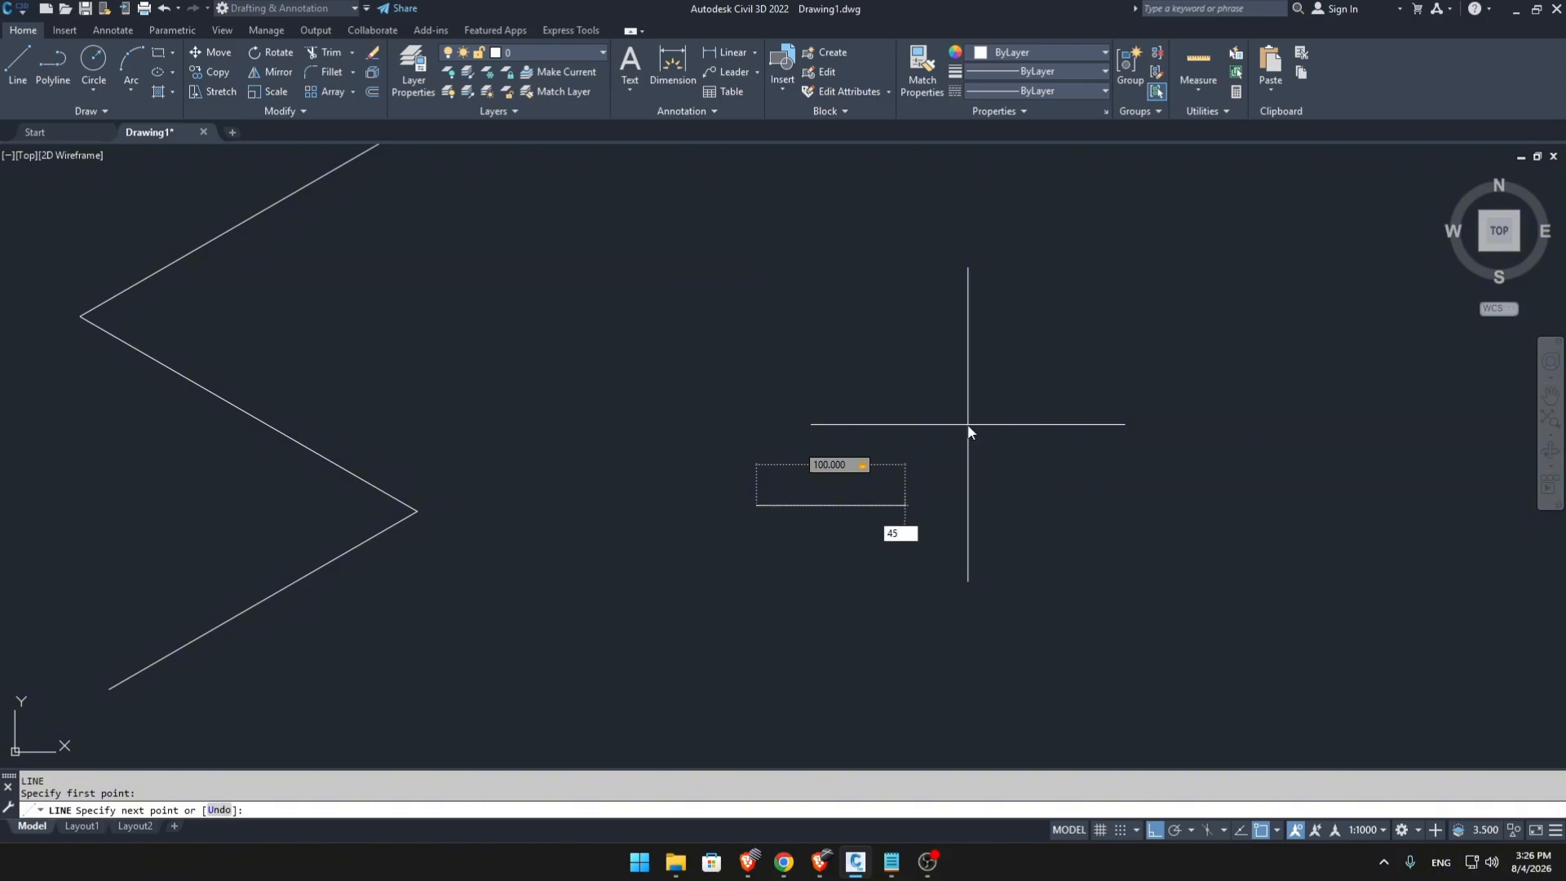
pyautogui.press('Return')
pyautogui.press('Escape')
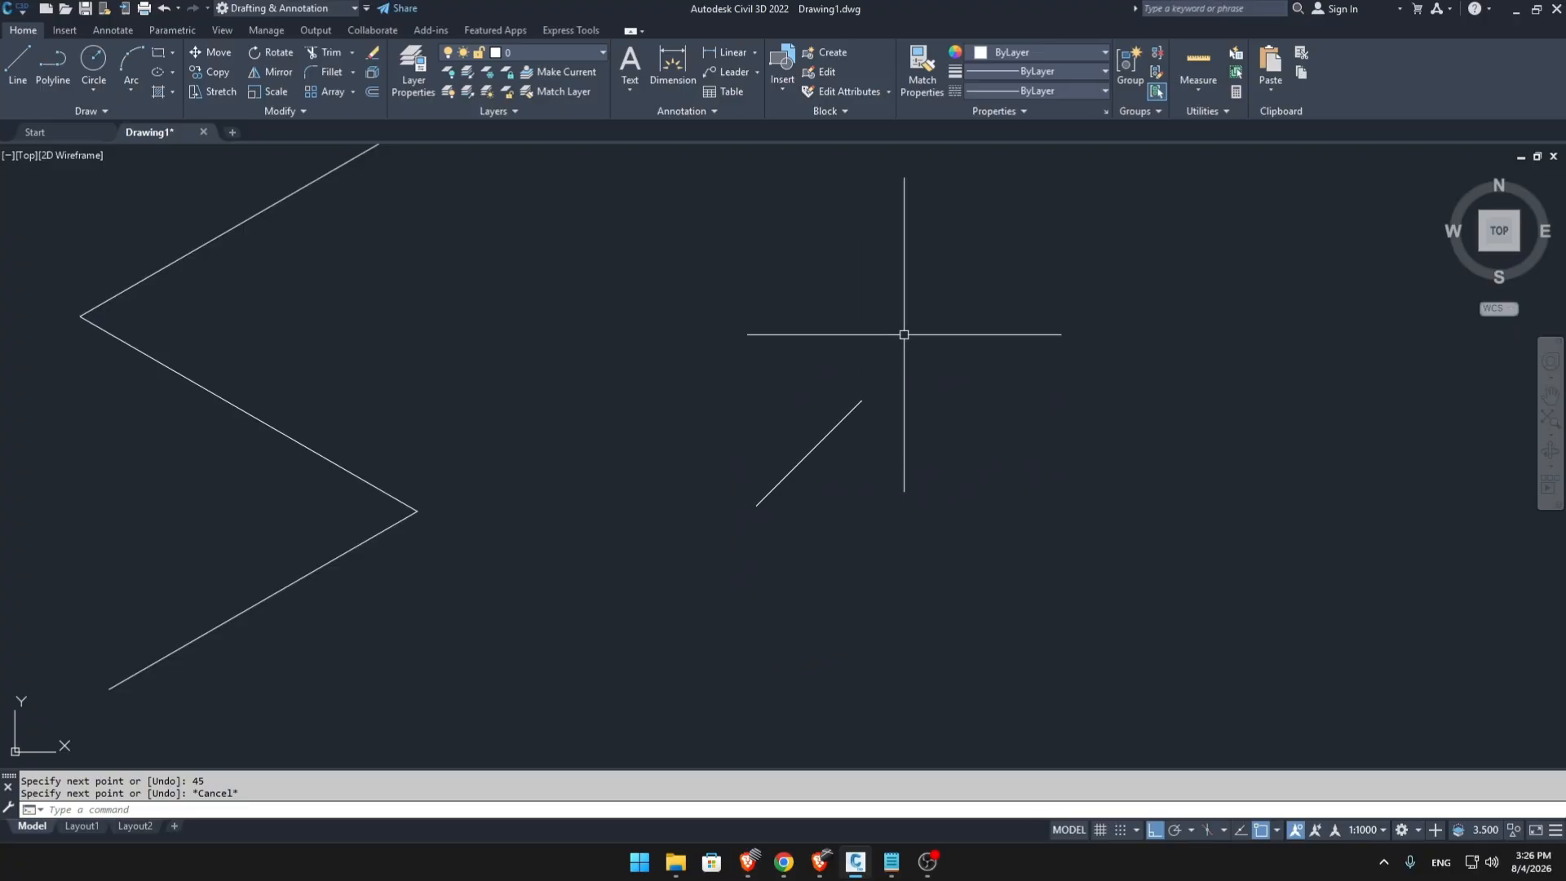
# Draw a single line 1000 units long at 80°, starting just above the rectangular spiral.
pyautogui.scroll(-6, 861, 479)
pyautogui.scroll(4, 839, 514)
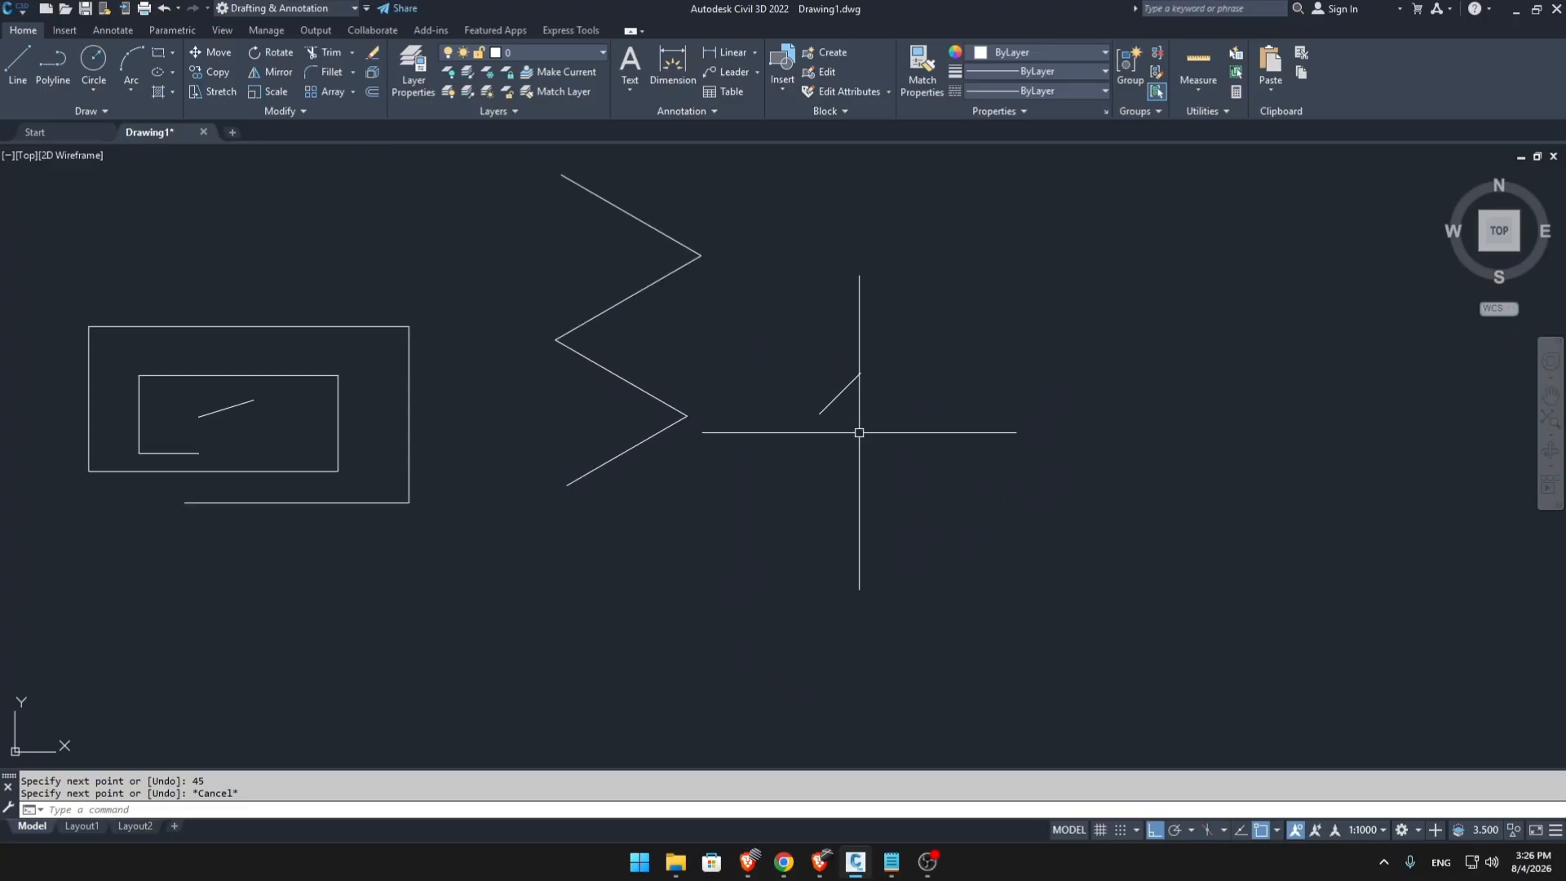
pyautogui.scroll(-3, 912, 589)
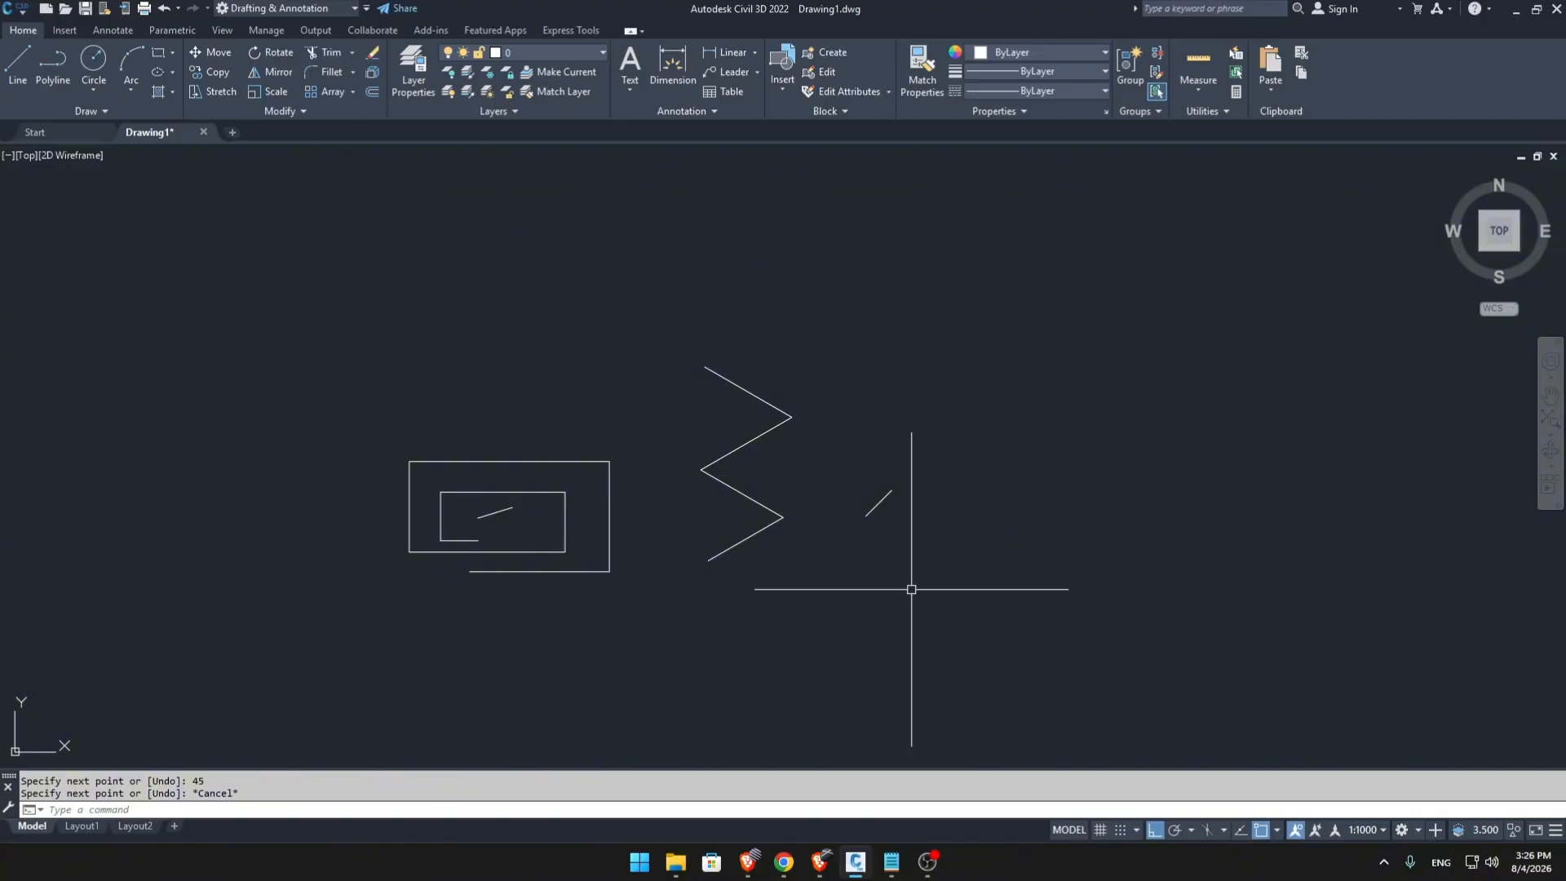
pyautogui.write('L')
pyautogui.press('Return')
pyautogui.moveTo(867, 444); pyautogui.dragTo(1032, 563, button='middle')
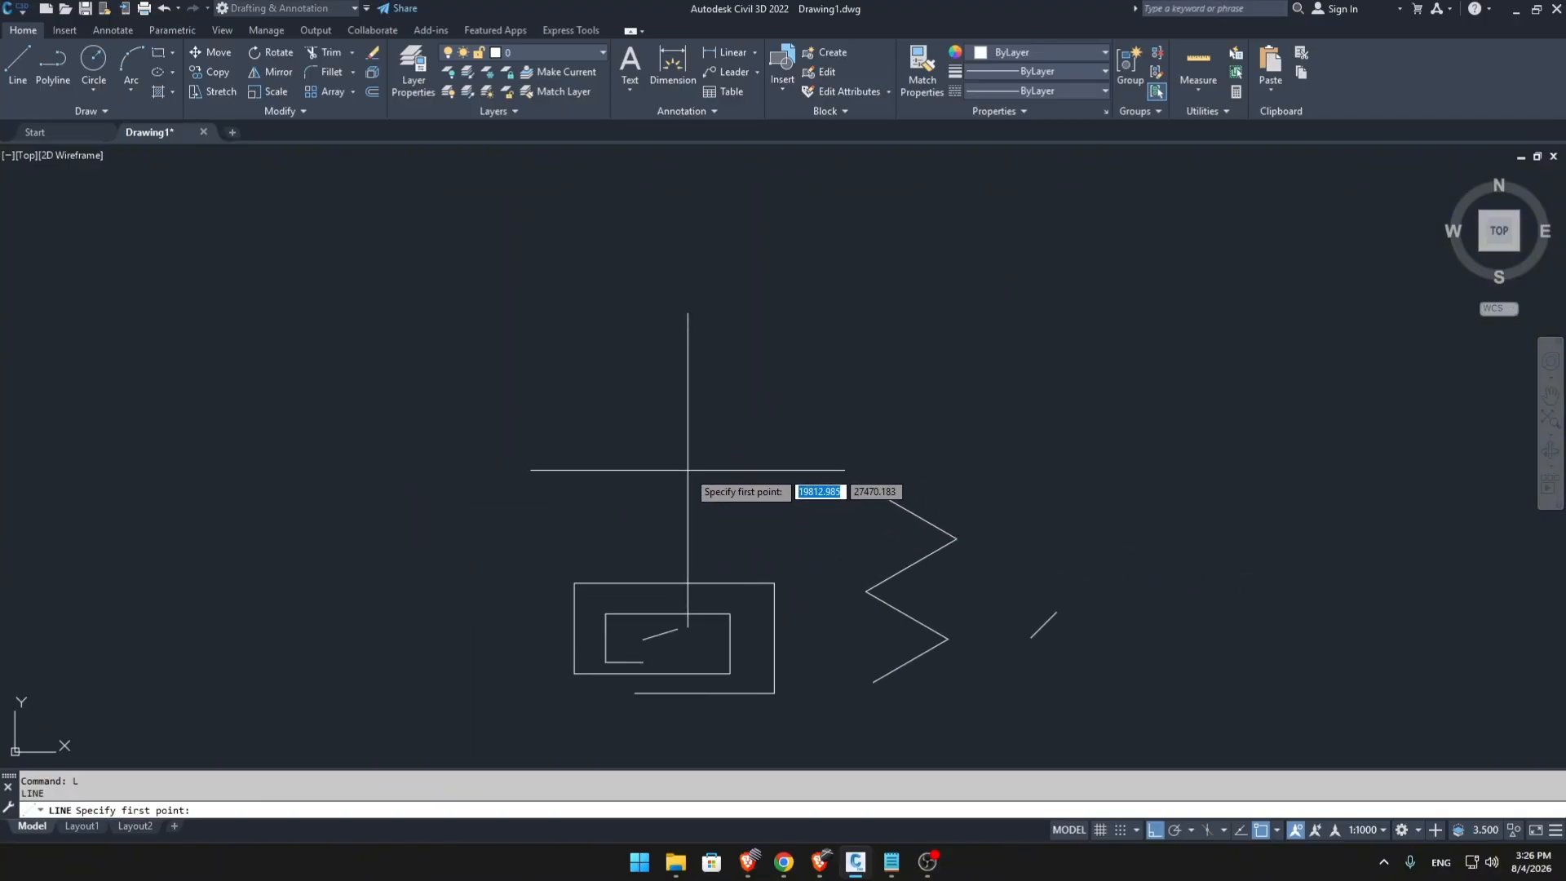
pyautogui.click(587, 492)
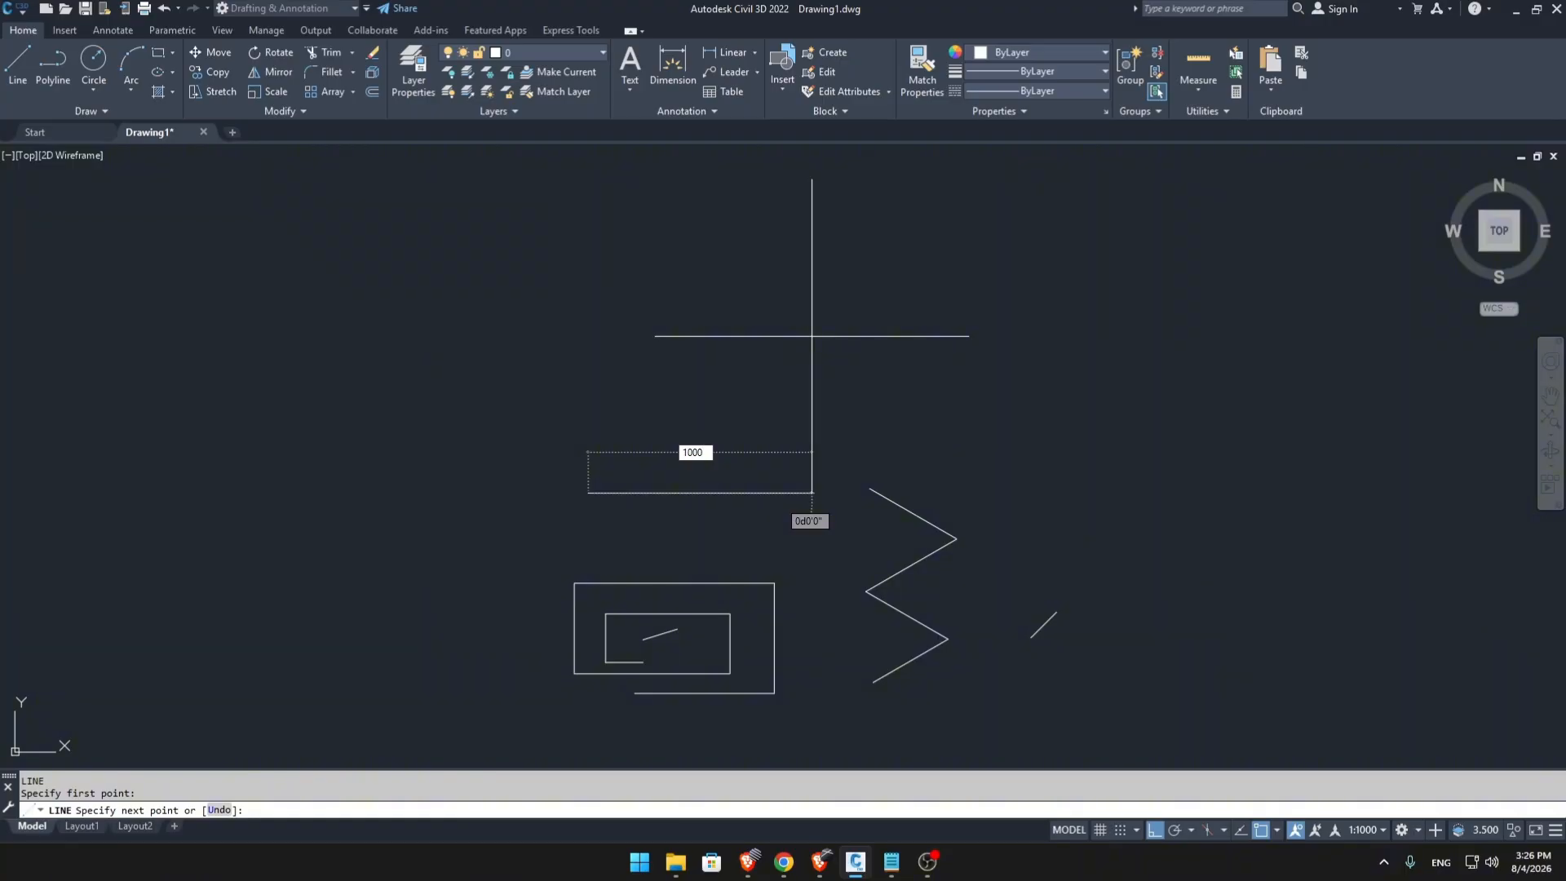
pyautogui.write('1000')
pyautogui.press('Tab')
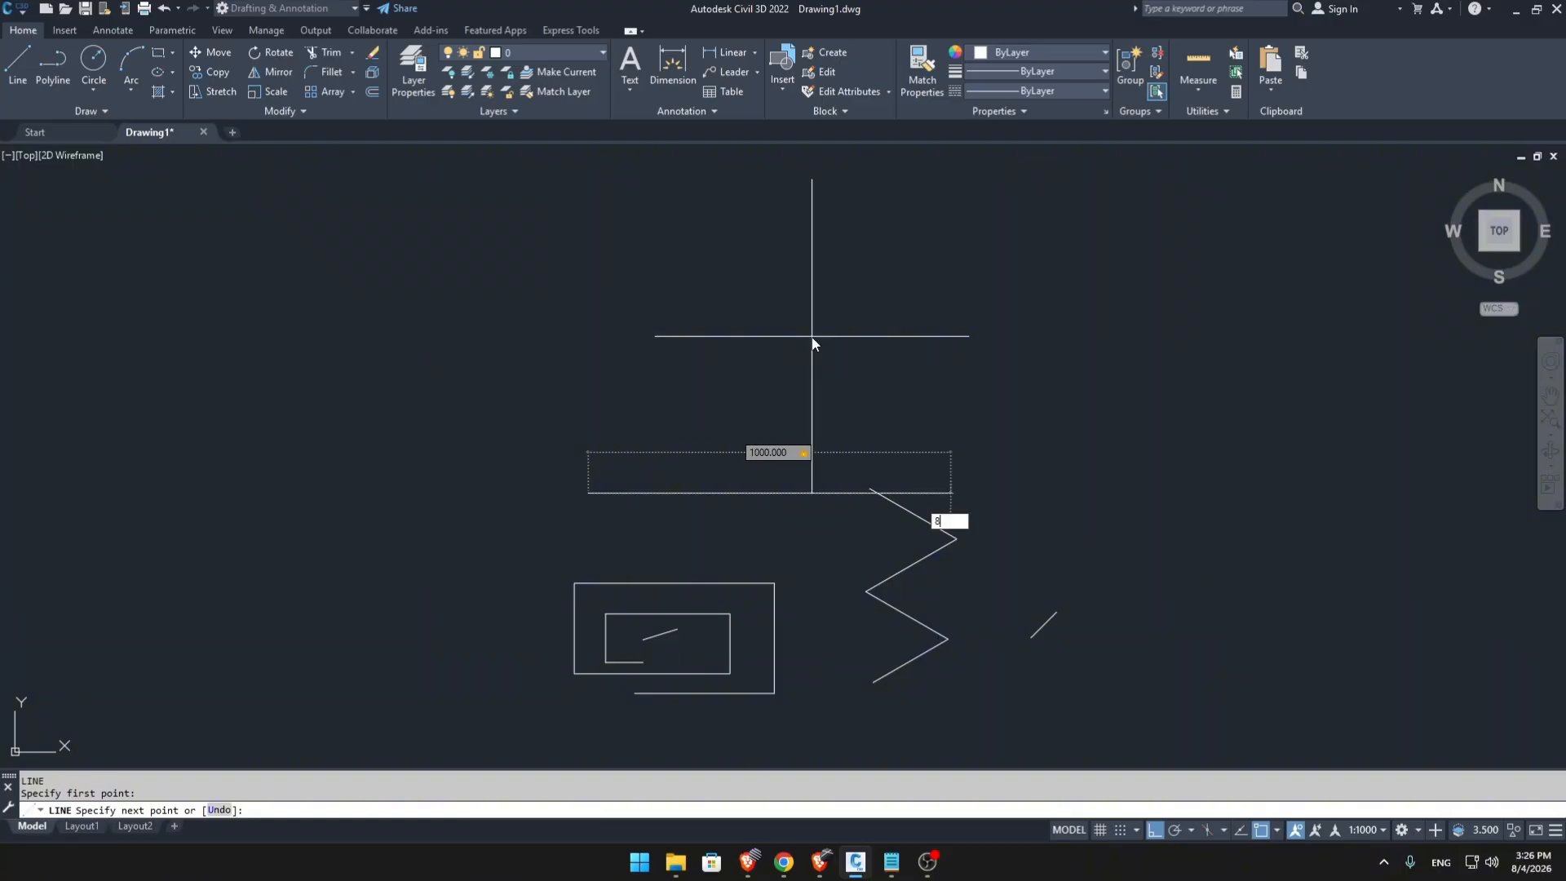
pyautogui.write('80')
pyautogui.press('Return')
pyautogui.press('Escape')
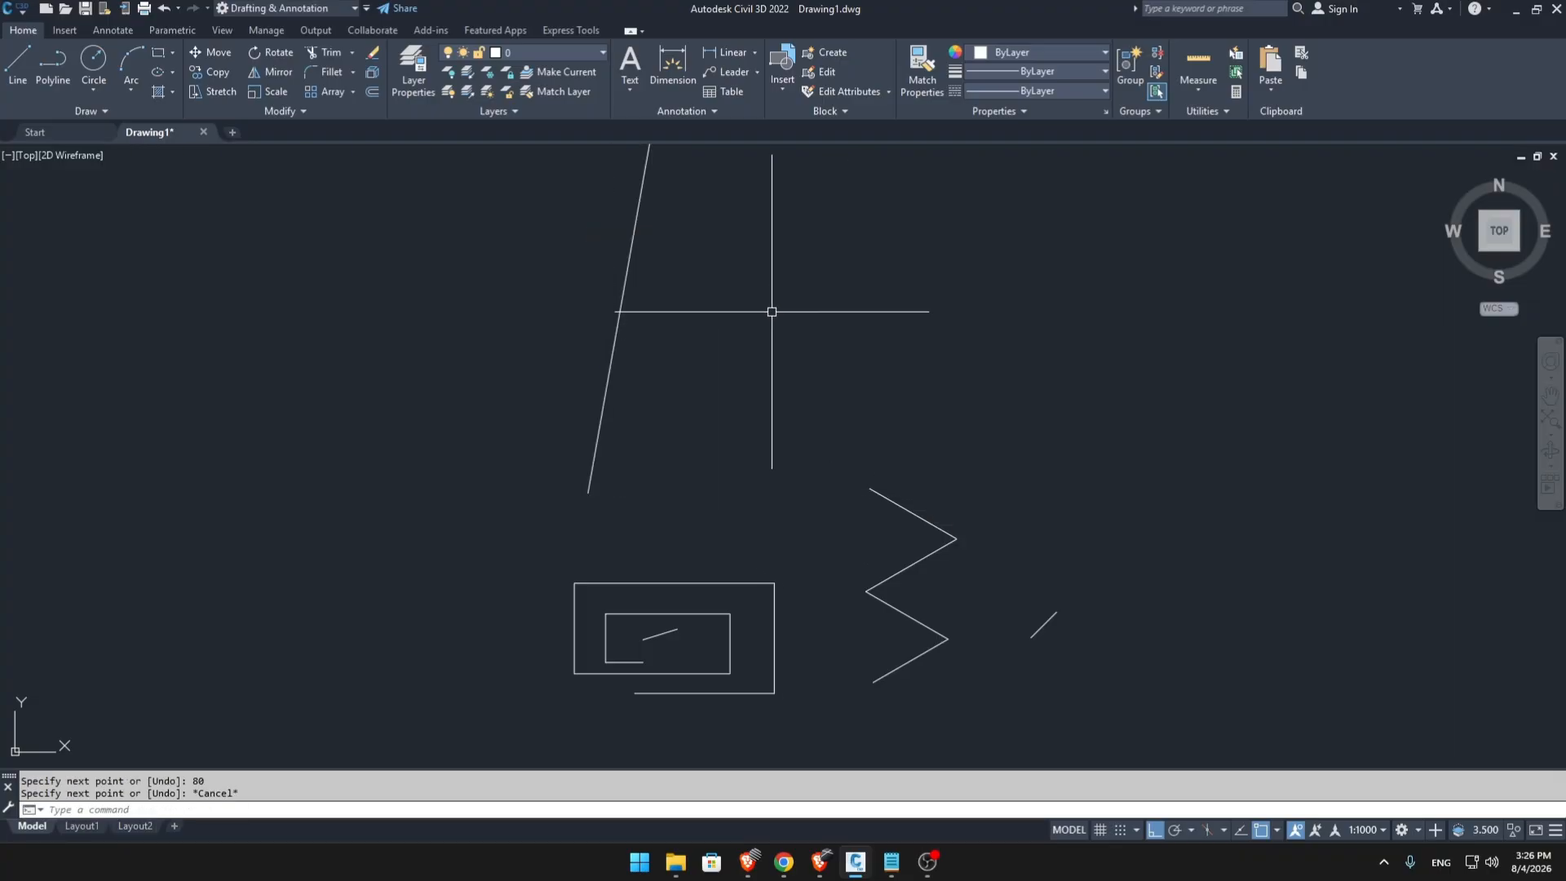
# Draw a vertical line about 552 units long downward, left of the 1000-unit slanted line, and end the command.
pyautogui.scroll(-2, 776, 359)
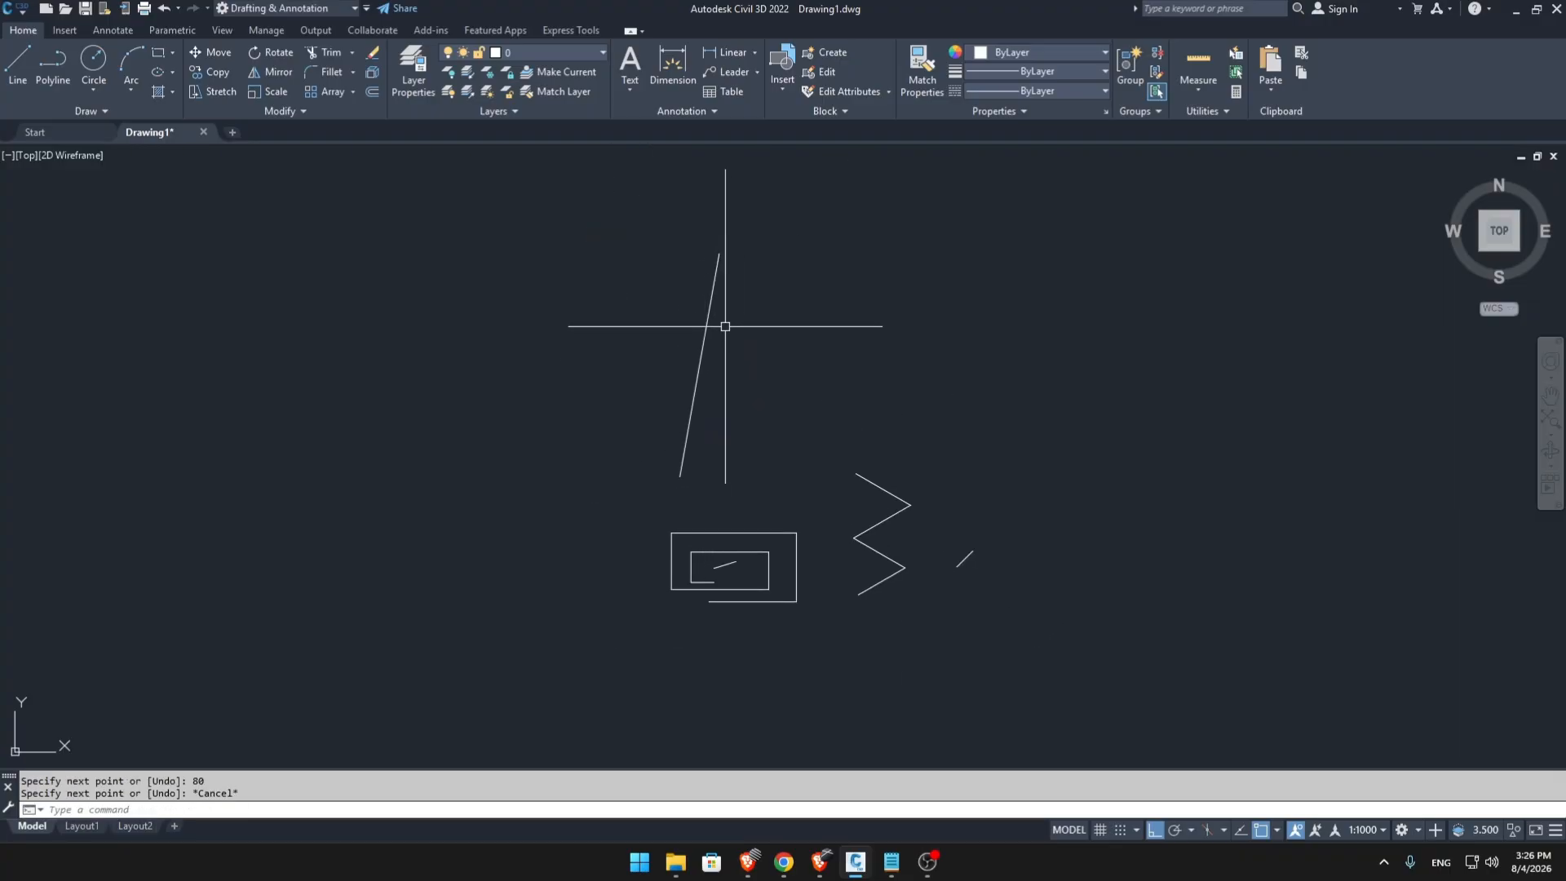
pyautogui.scroll(2, 726, 322)
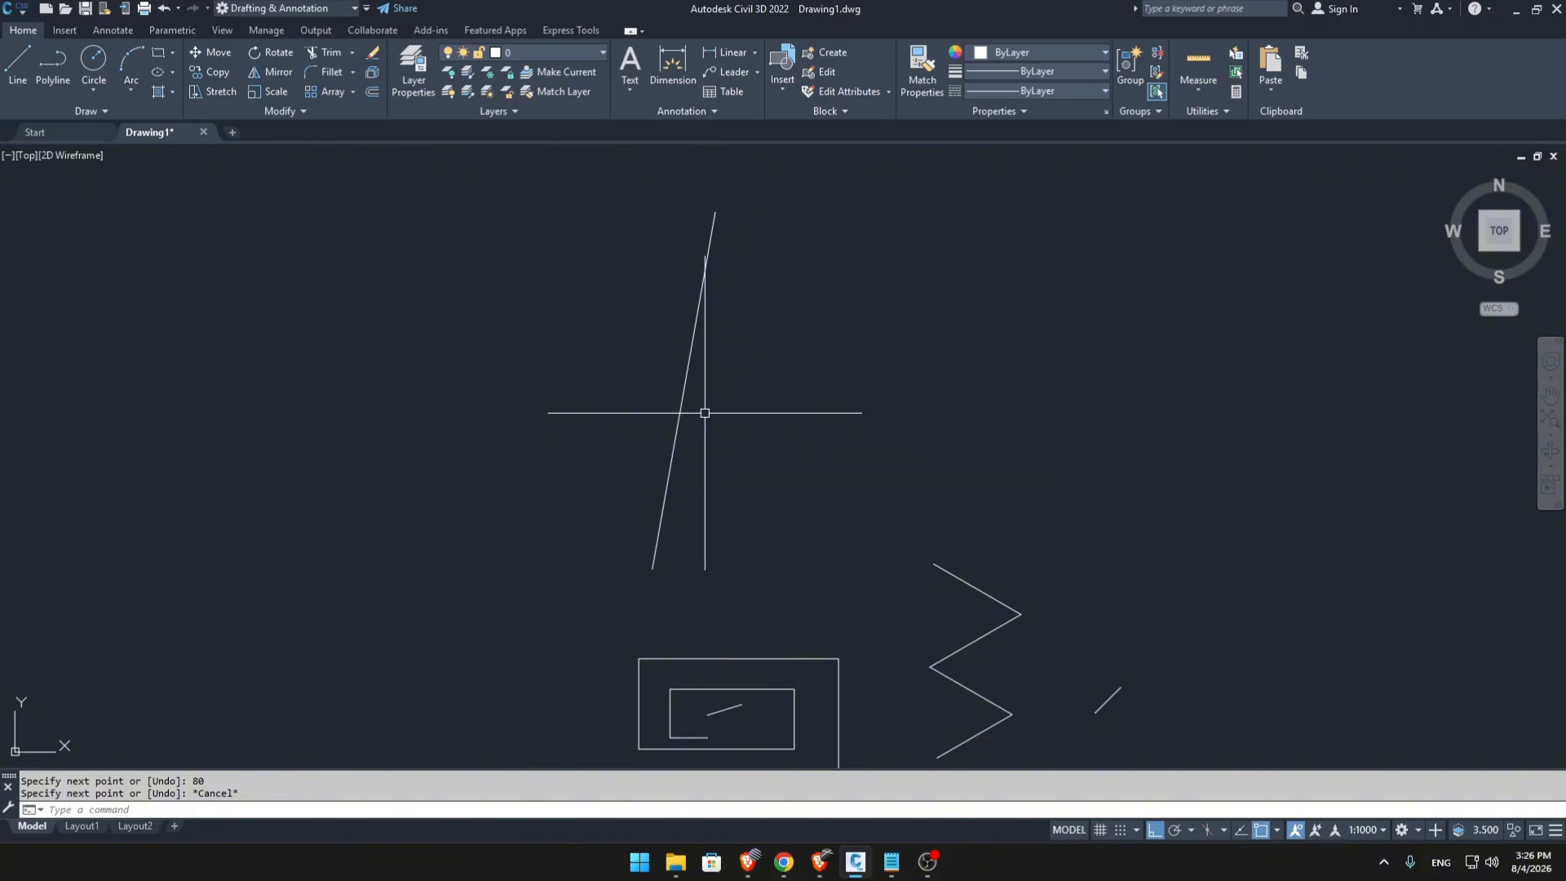
pyautogui.scroll(-4, 830, 439)
pyautogui.moveTo(831, 438)
pyautogui.mouseDown(button='middle')
pyautogui.moveTo(728, 359)
pyautogui.moveTo(847, 459)
pyautogui.moveTo(811, 475)
pyautogui.mouseUp(button='middle')
pyautogui.scroll(4, 719, 407)
pyautogui.scroll(-2, 846, 454)
pyautogui.write('L')
pyautogui.press('Return')
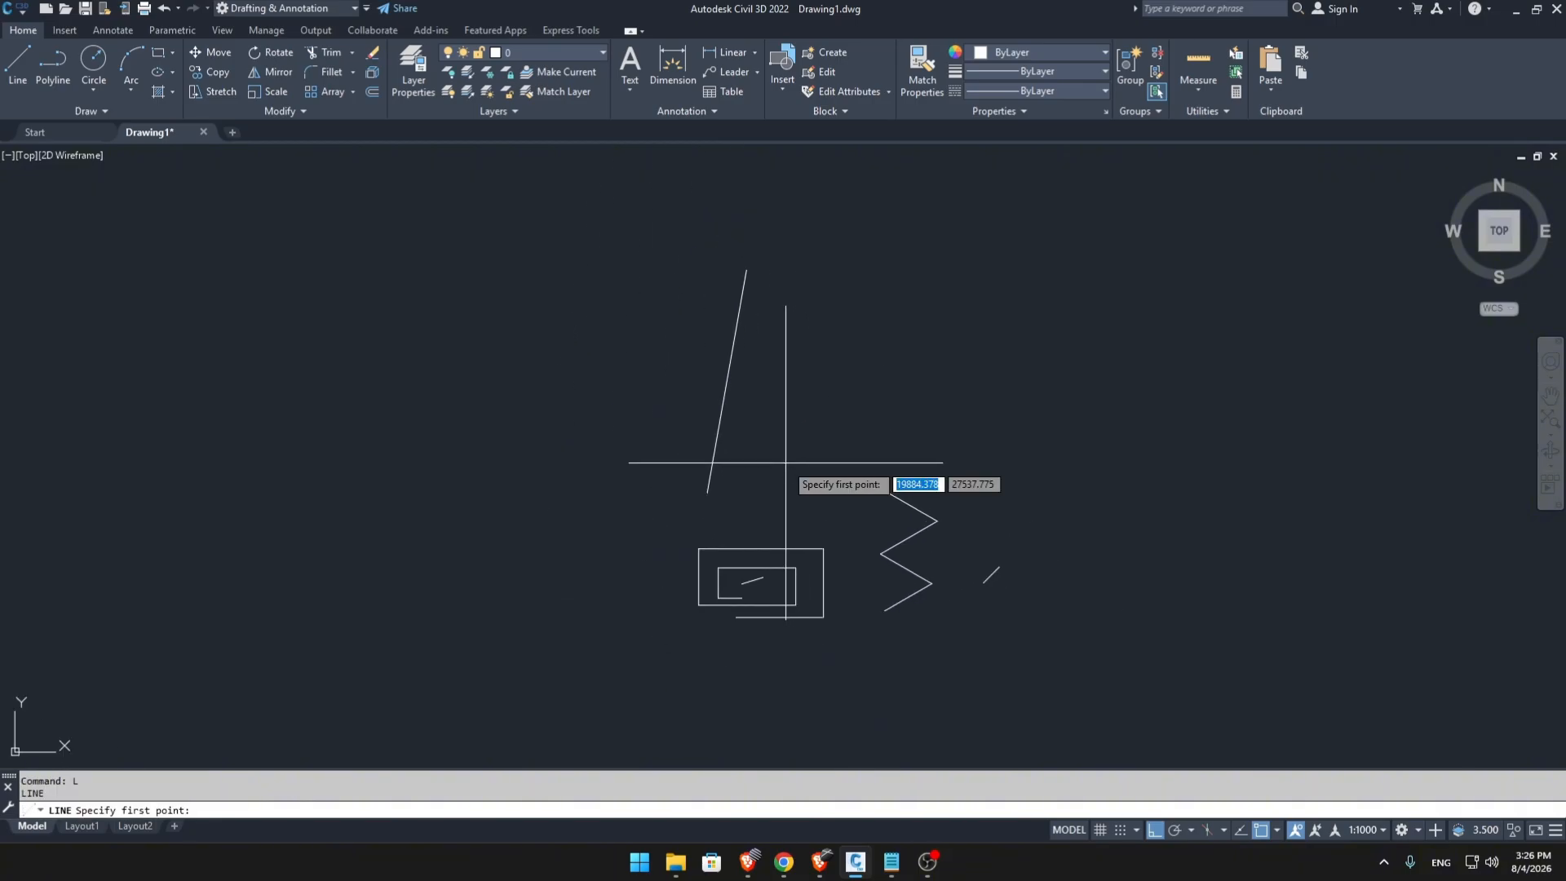
pyautogui.moveTo(633, 400)
pyautogui.mouseDown(button='middle')
pyautogui.moveTo(923, 440)
pyautogui.moveTo(1007, 435)
pyautogui.mouseUp(button='middle')
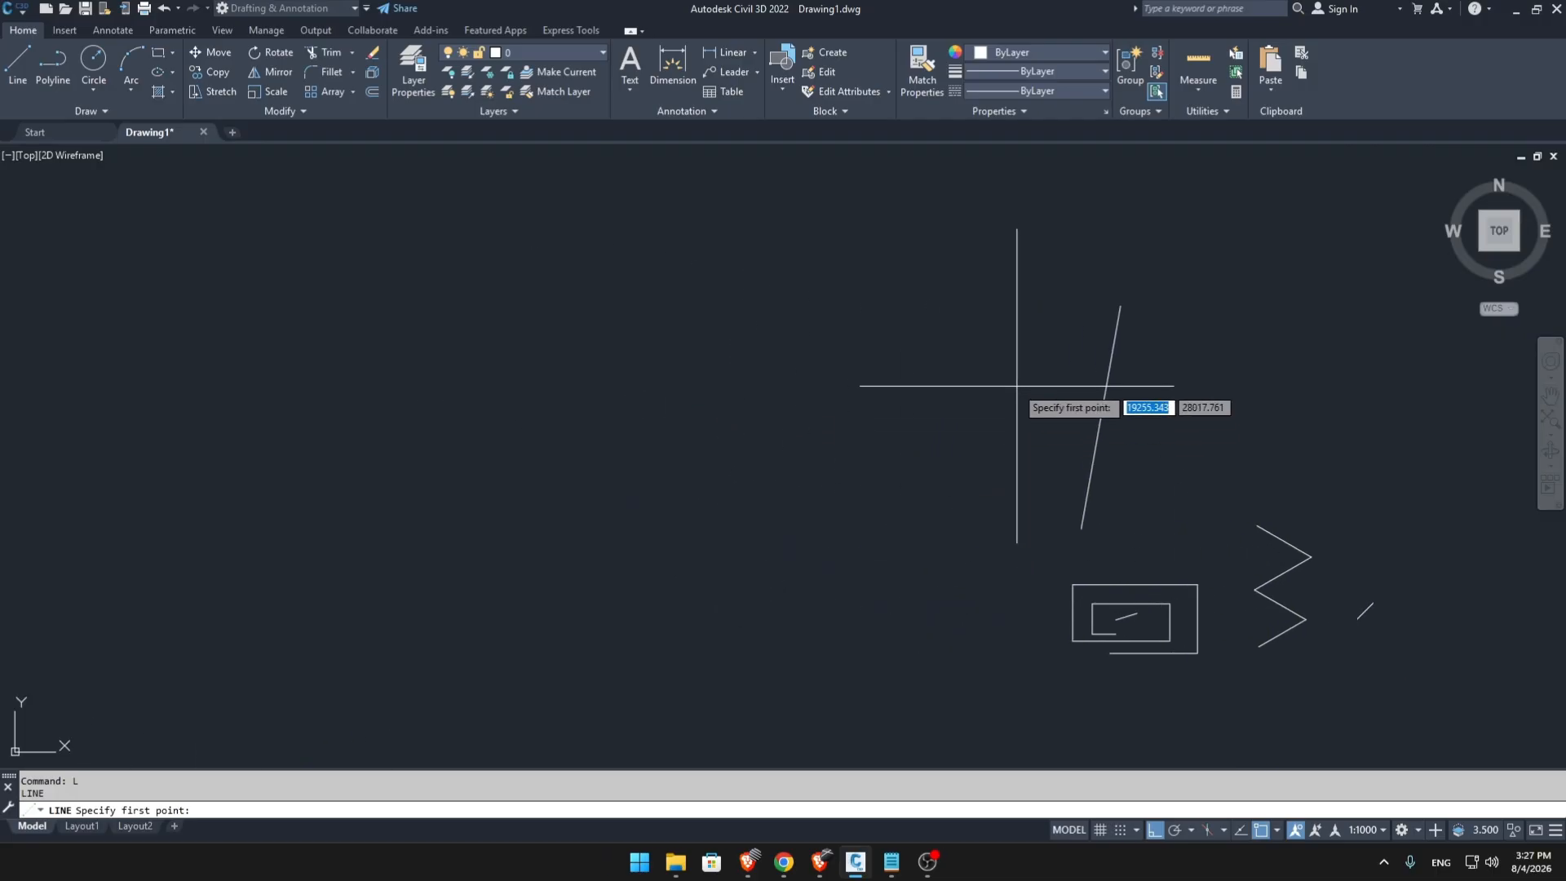
pyautogui.click(973, 313)
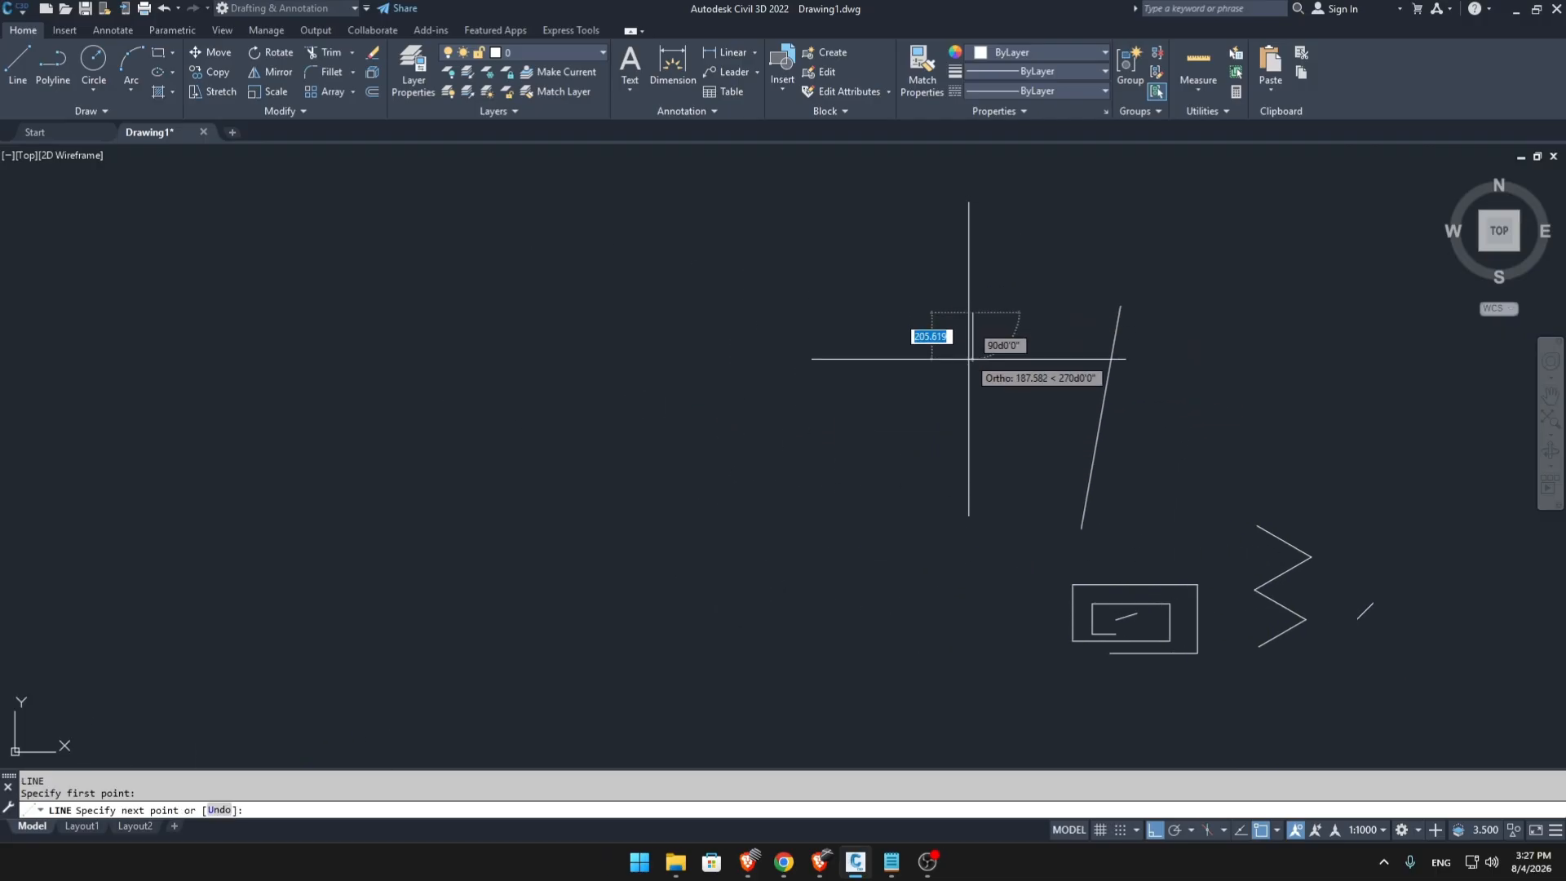
pyautogui.click(968, 438)
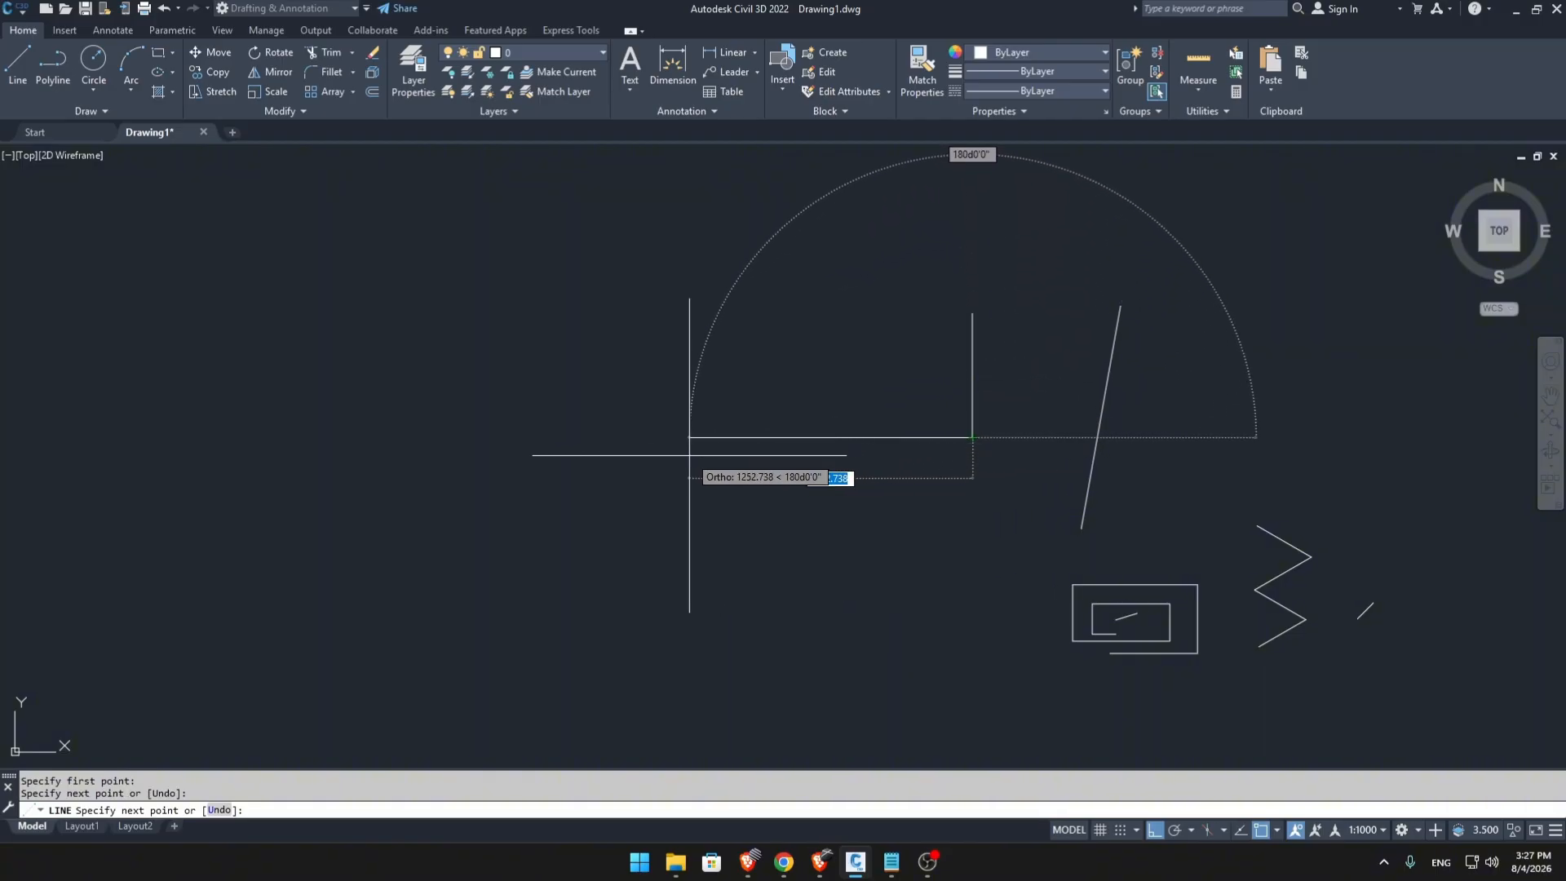
pyautogui.press('Escape')
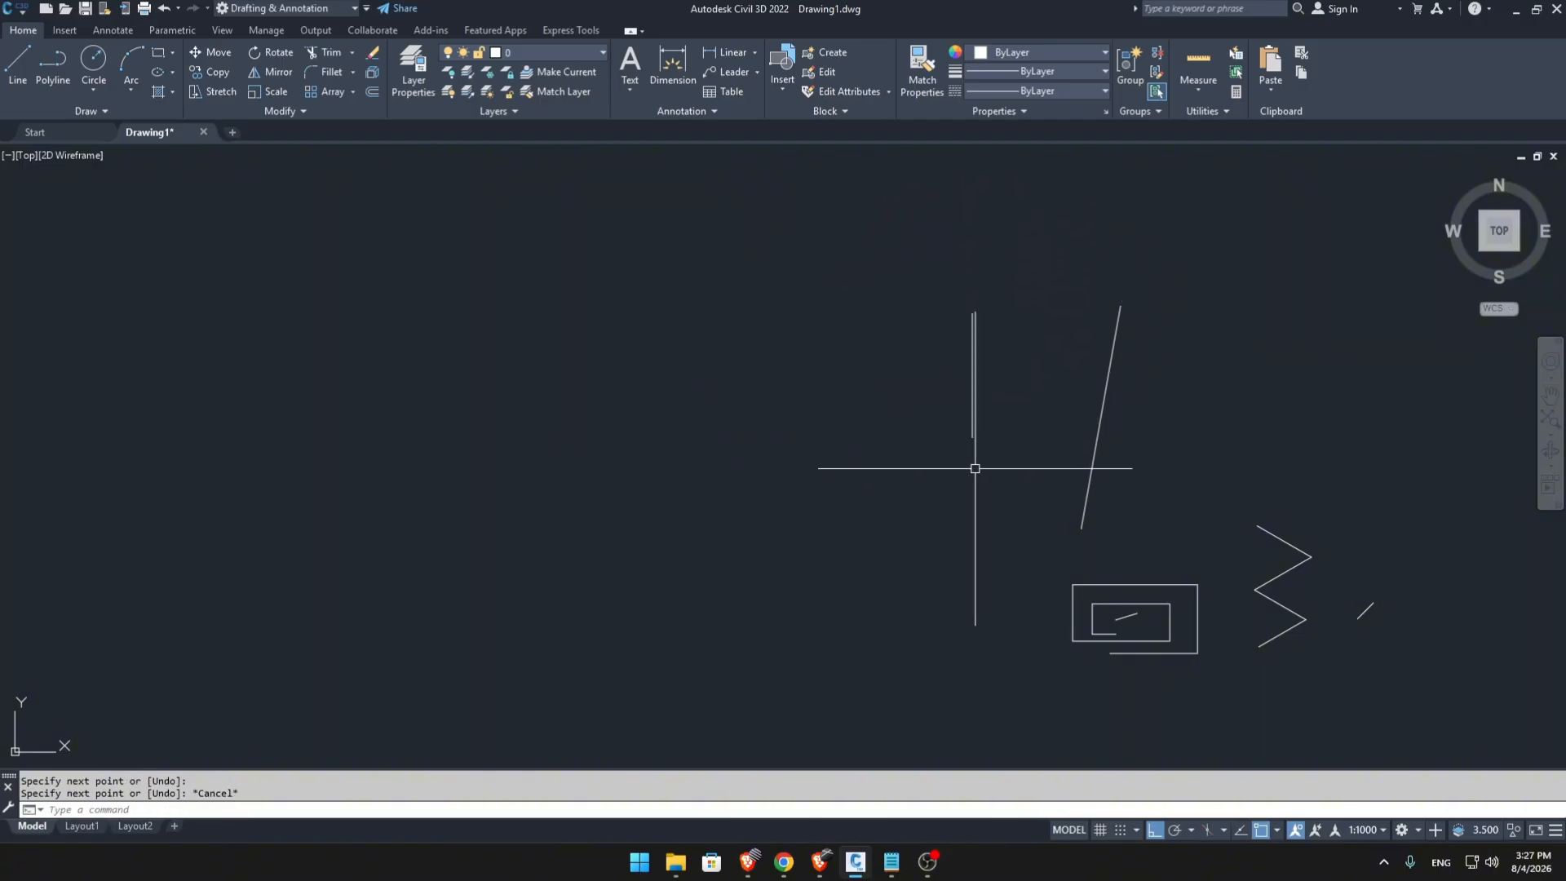
# Start a new line in empty space near the vertical line's lower end with a 1-unit leg going straight down.
pyautogui.write('l')
pyautogui.press('Return')
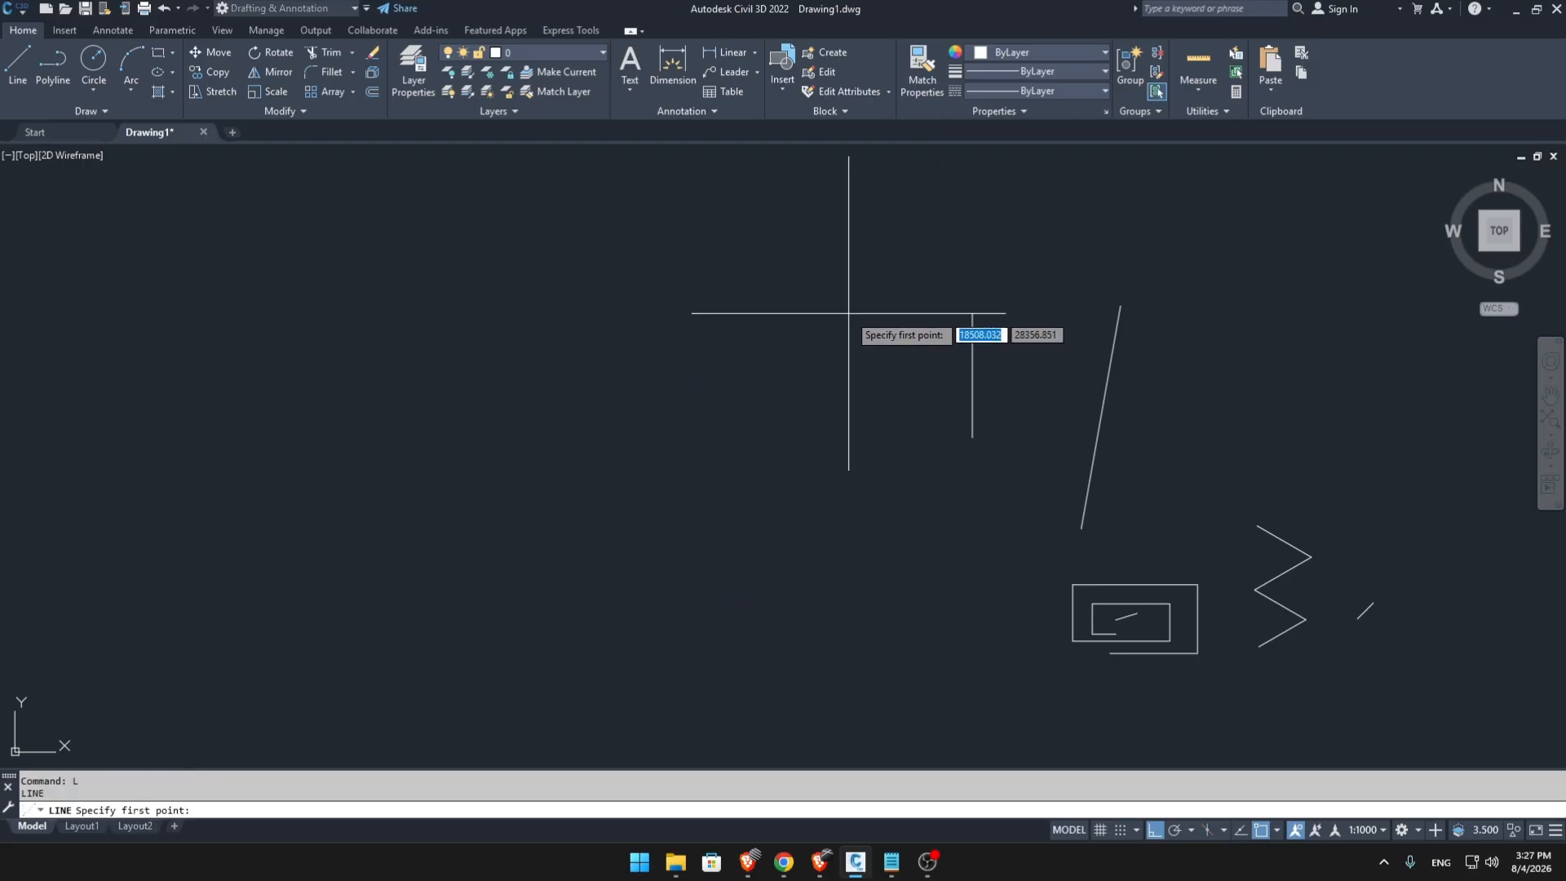
pyautogui.scroll(10, 915, 450)
pyautogui.moveTo(1116, 477); pyautogui.dragTo(965, 379, button='middle')
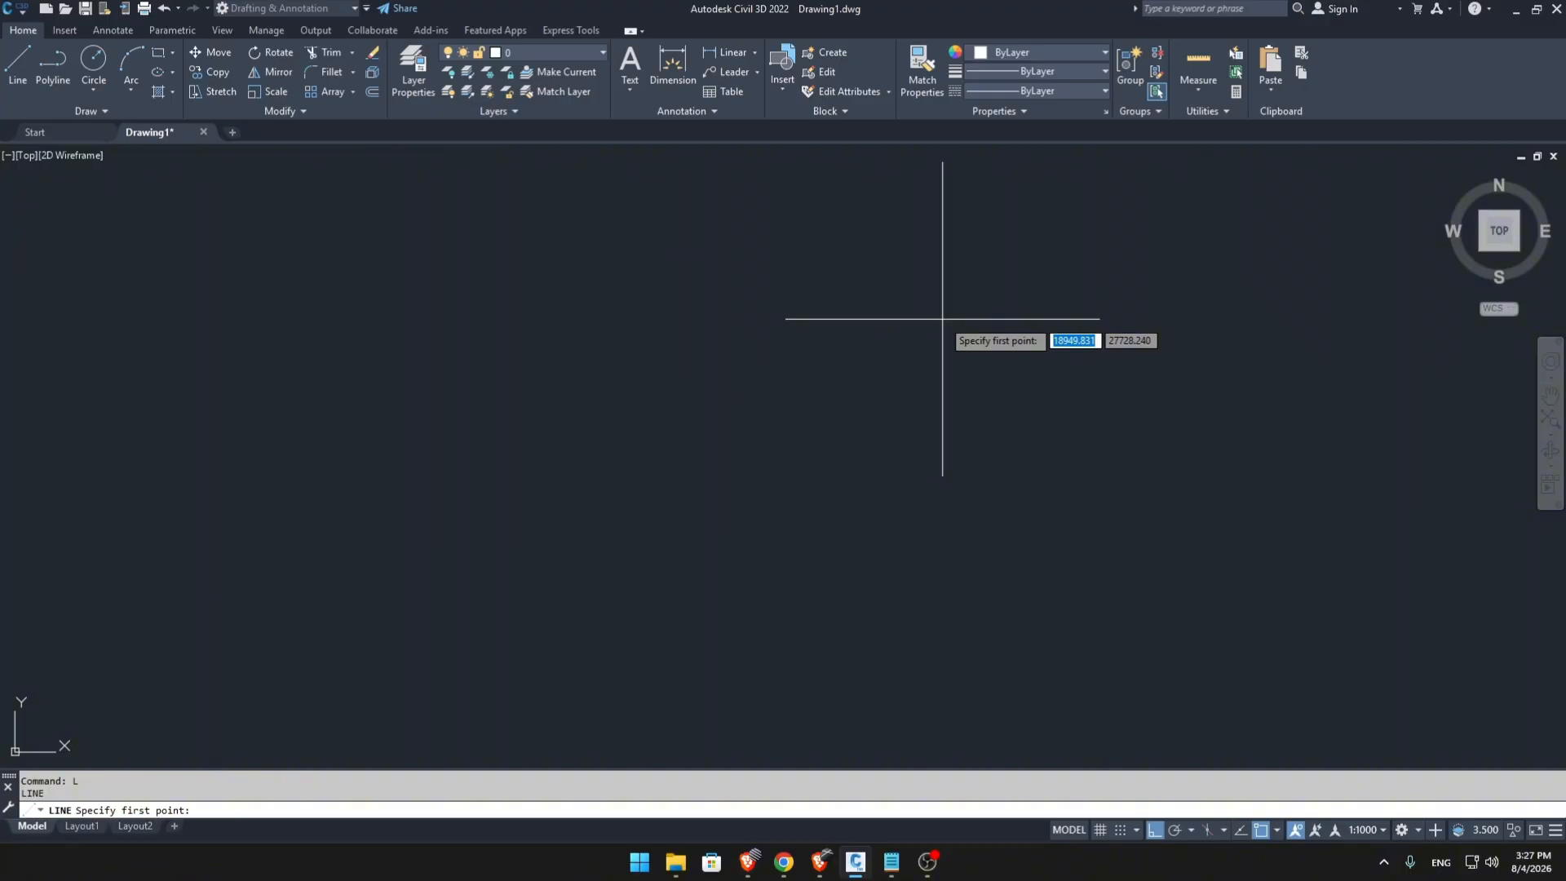
pyautogui.click(963, 278)
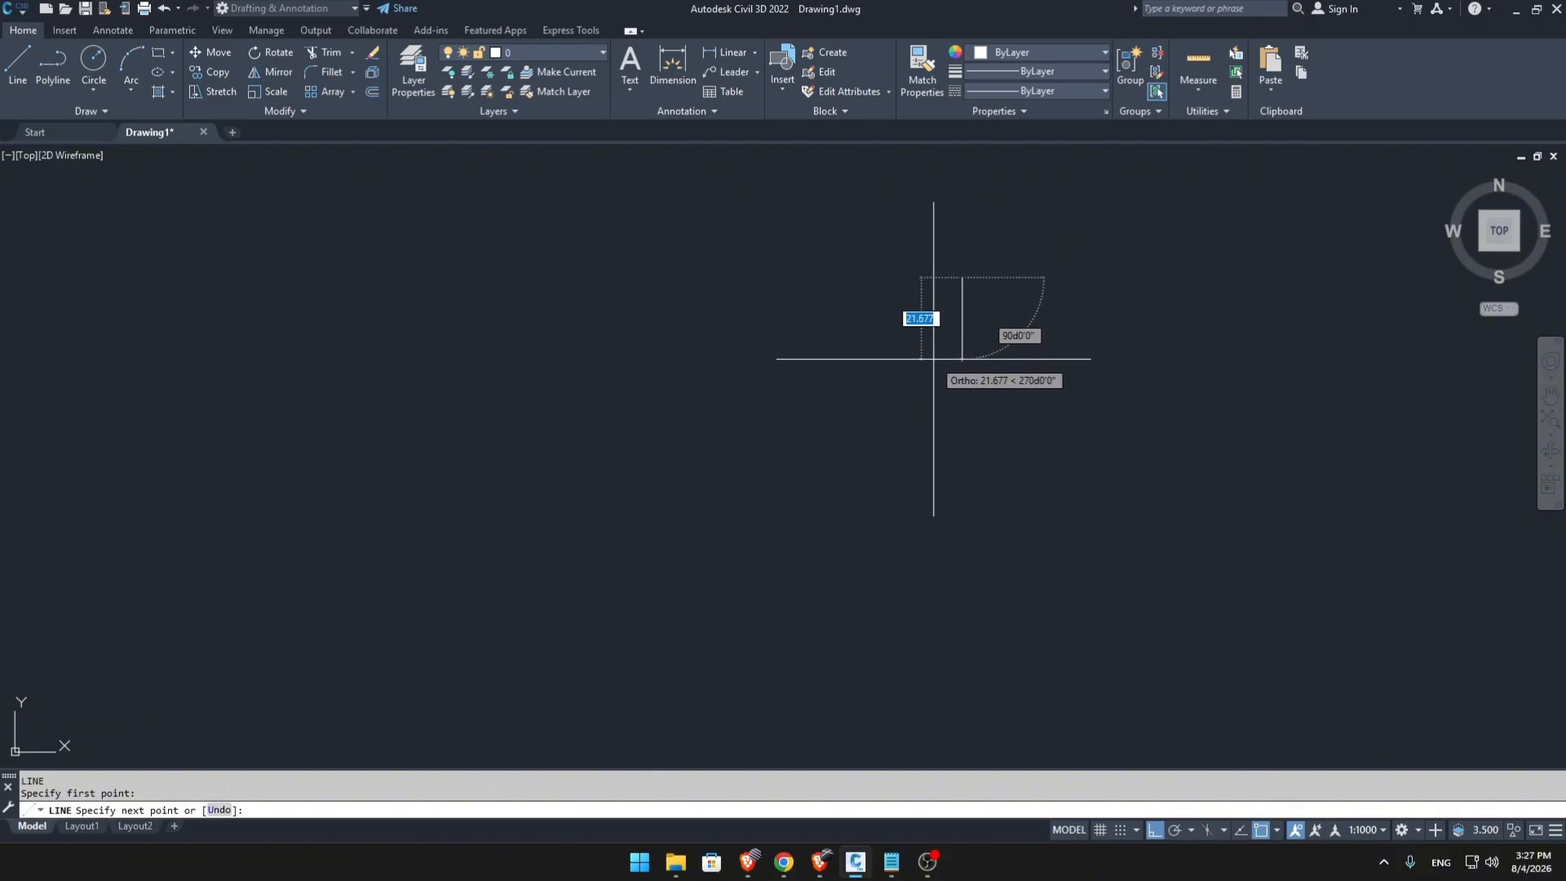
pyautogui.press('Return')
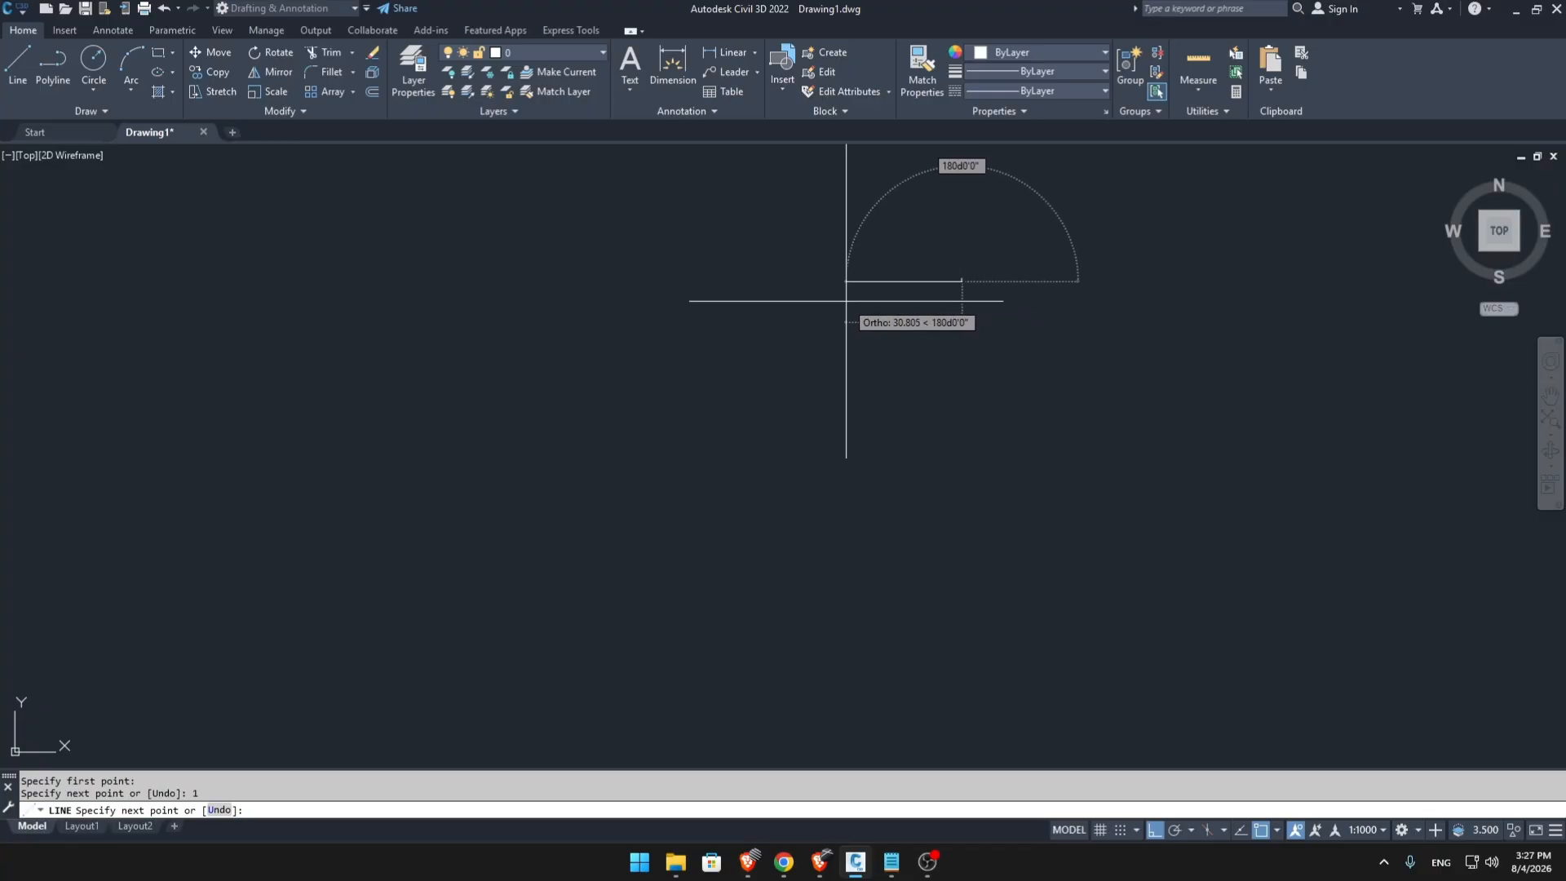
# Add a 2-unit horizontal leg to the left and complete the triangle by snapping to the first leg's upper endpoint.
pyautogui.scroll(8, 1028, 457)
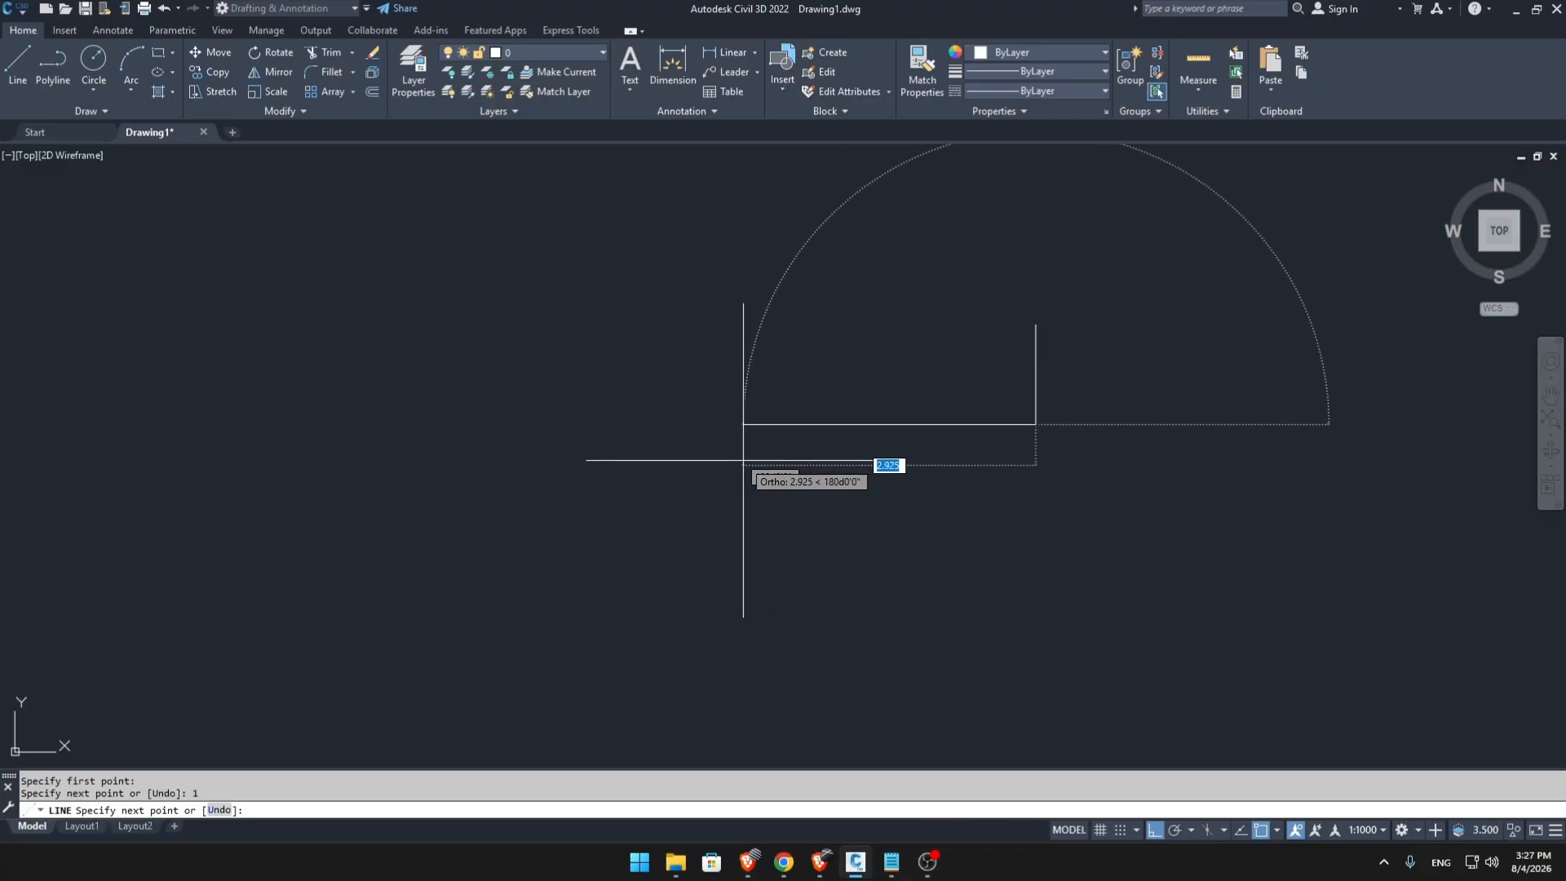
pyautogui.write('2')
pyautogui.press('Return')
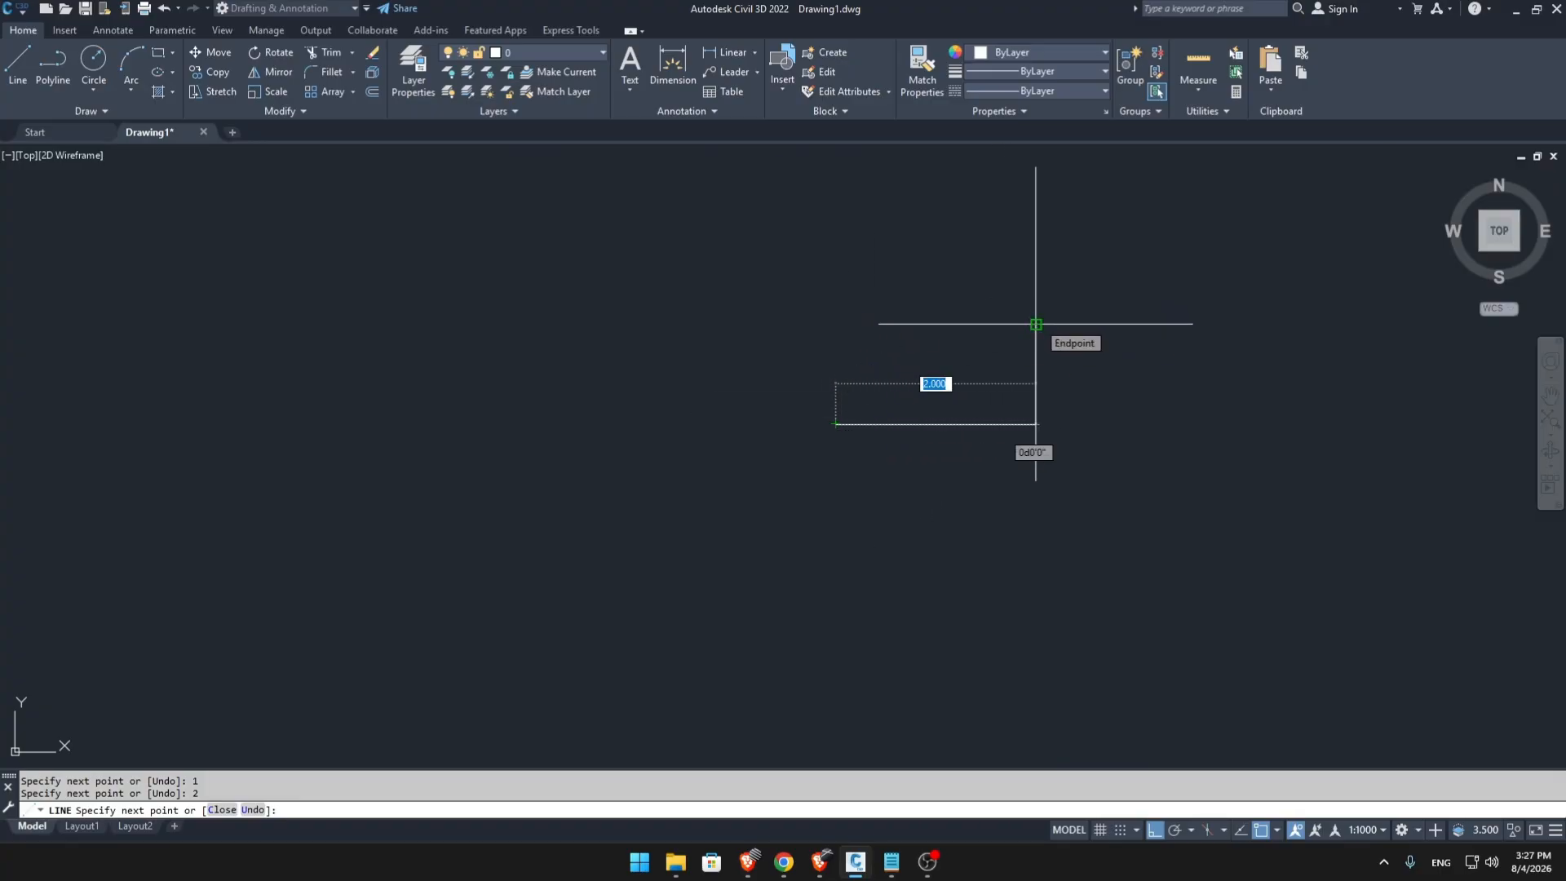
pyautogui.click(1036, 324)
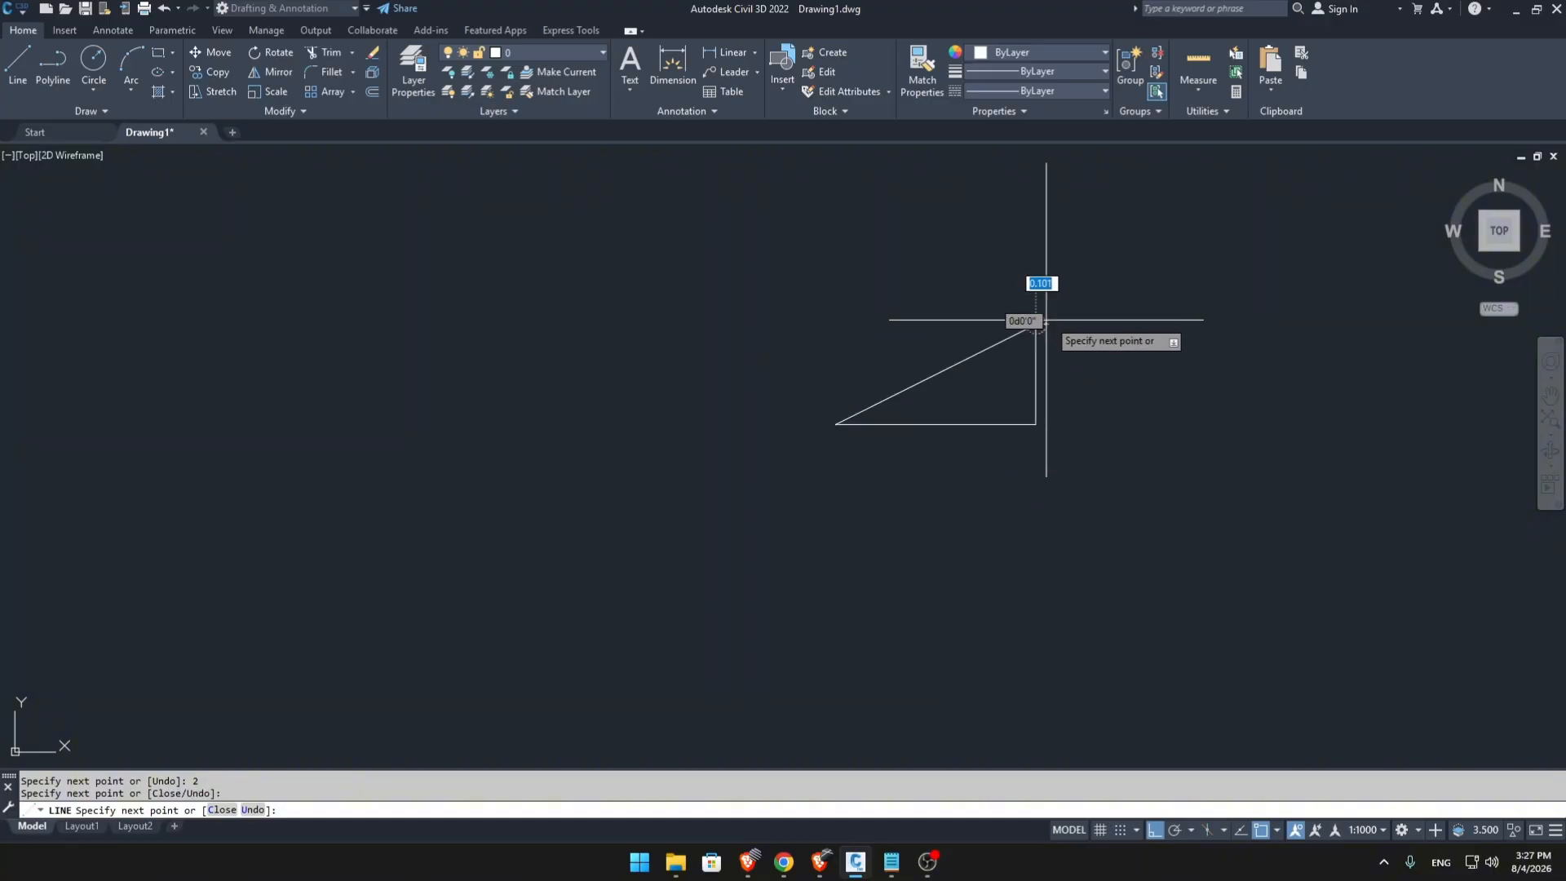
pyautogui.press('Escape')
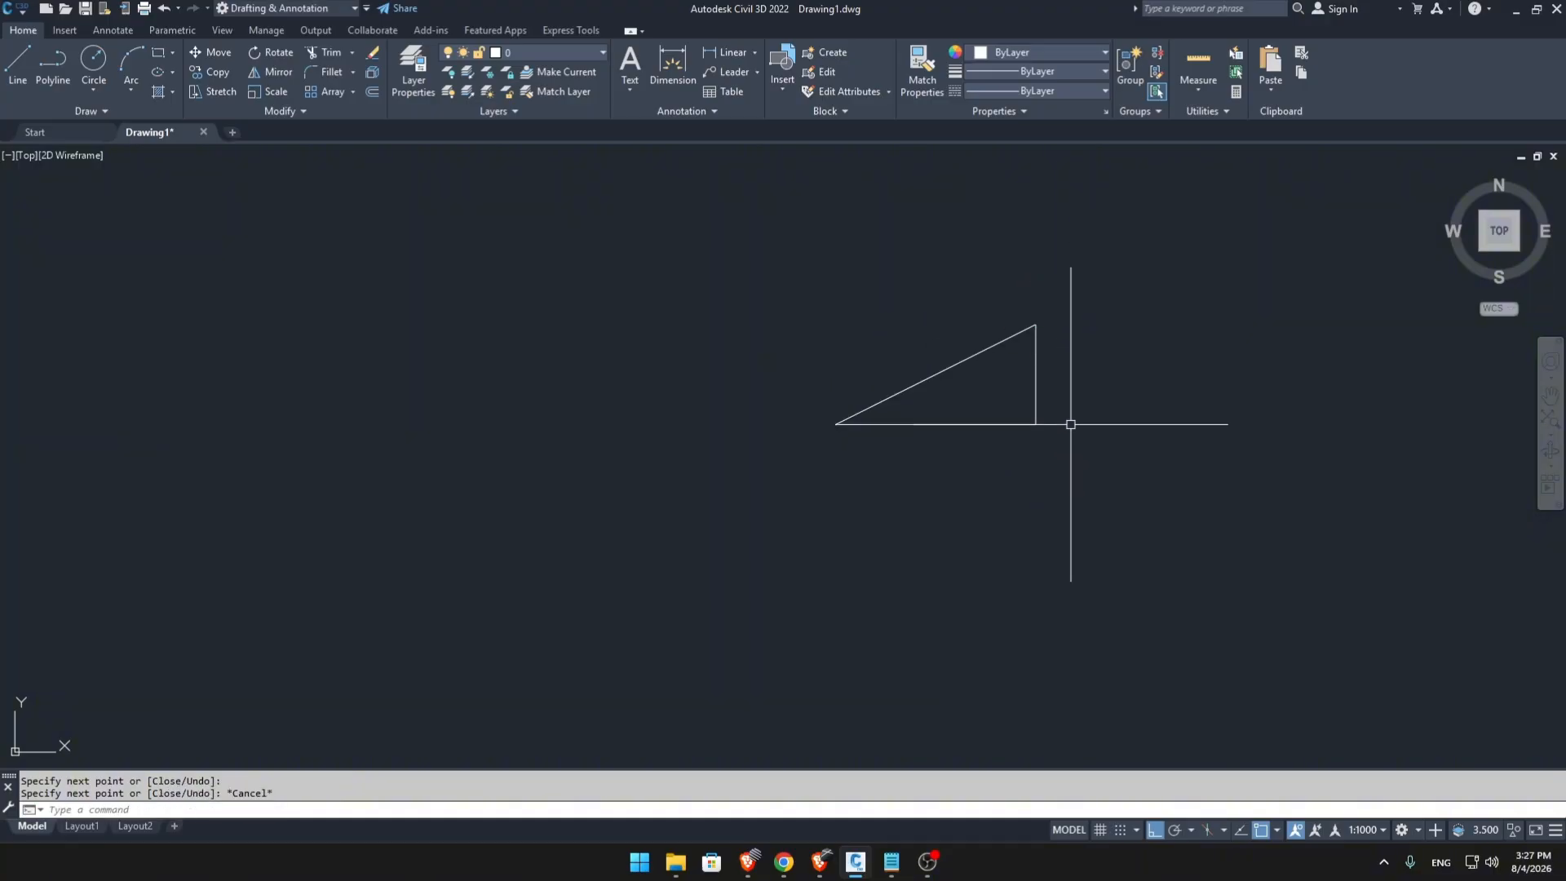
# Draw a second triangle left of the first, with a 1-unit leg down and a 2-unit leg left, finished with the Close option.
pyautogui.moveTo(1042, 442); pyautogui.dragTo(1029, 497, button='middle')
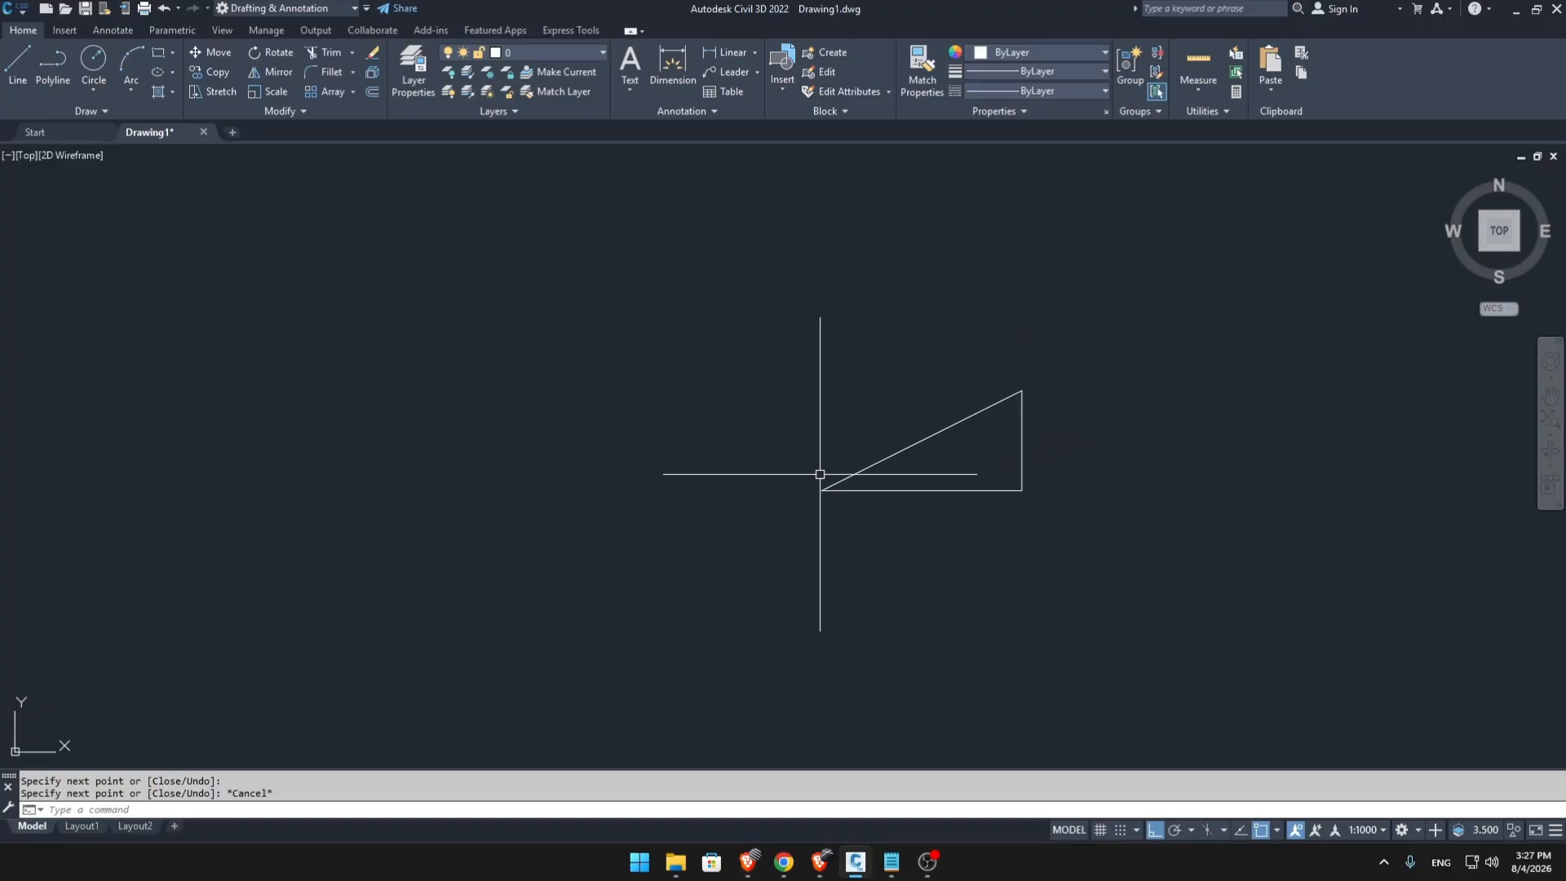
pyautogui.write('l')
pyautogui.press('Return')
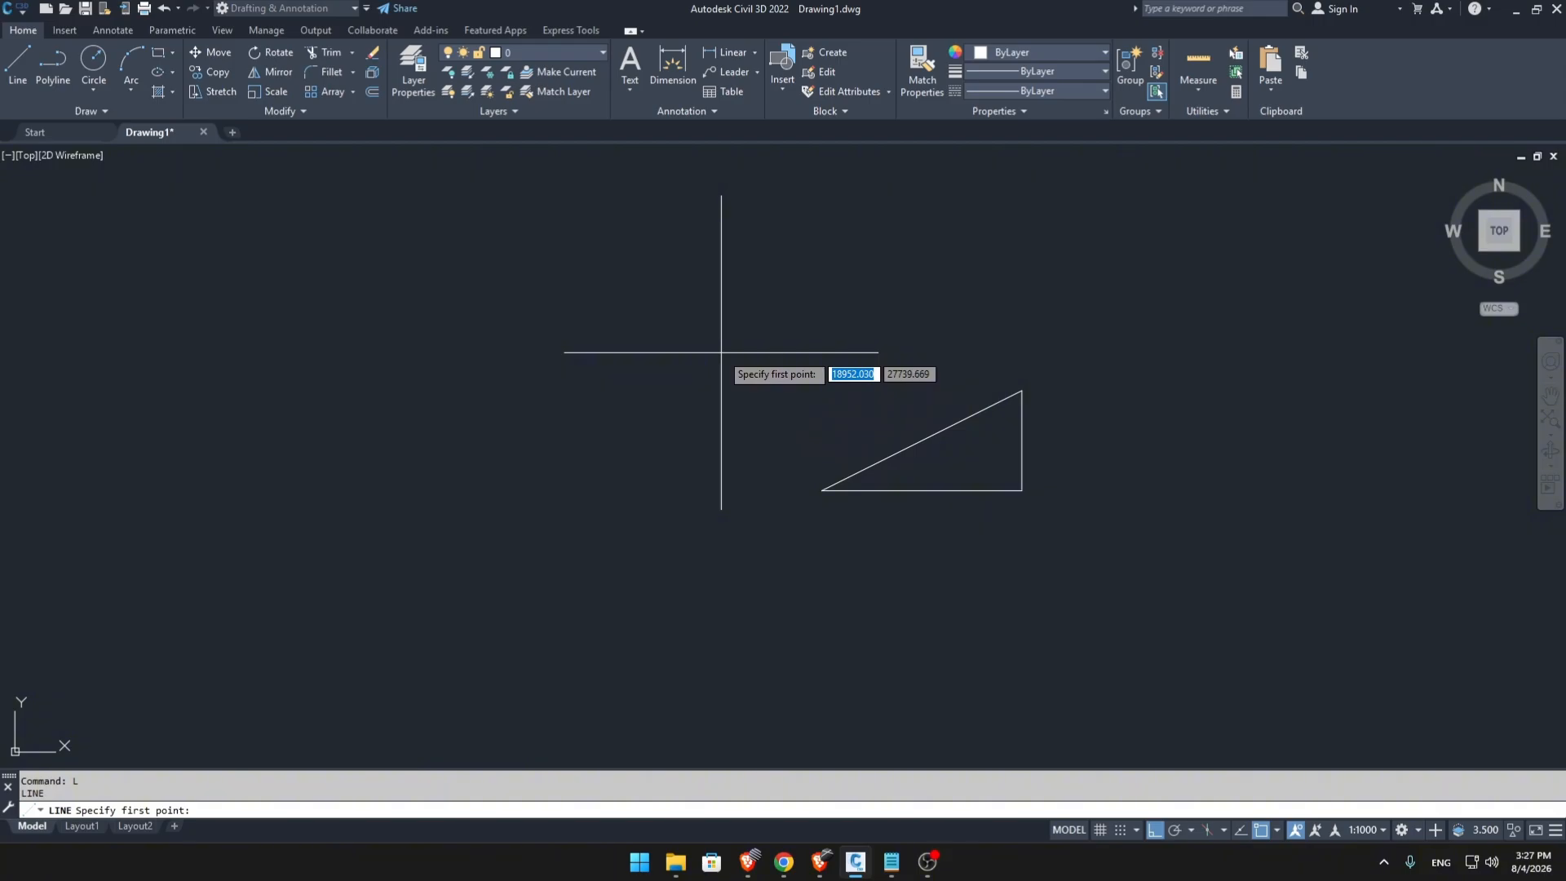
pyautogui.click(724, 474)
pyautogui.write('1')
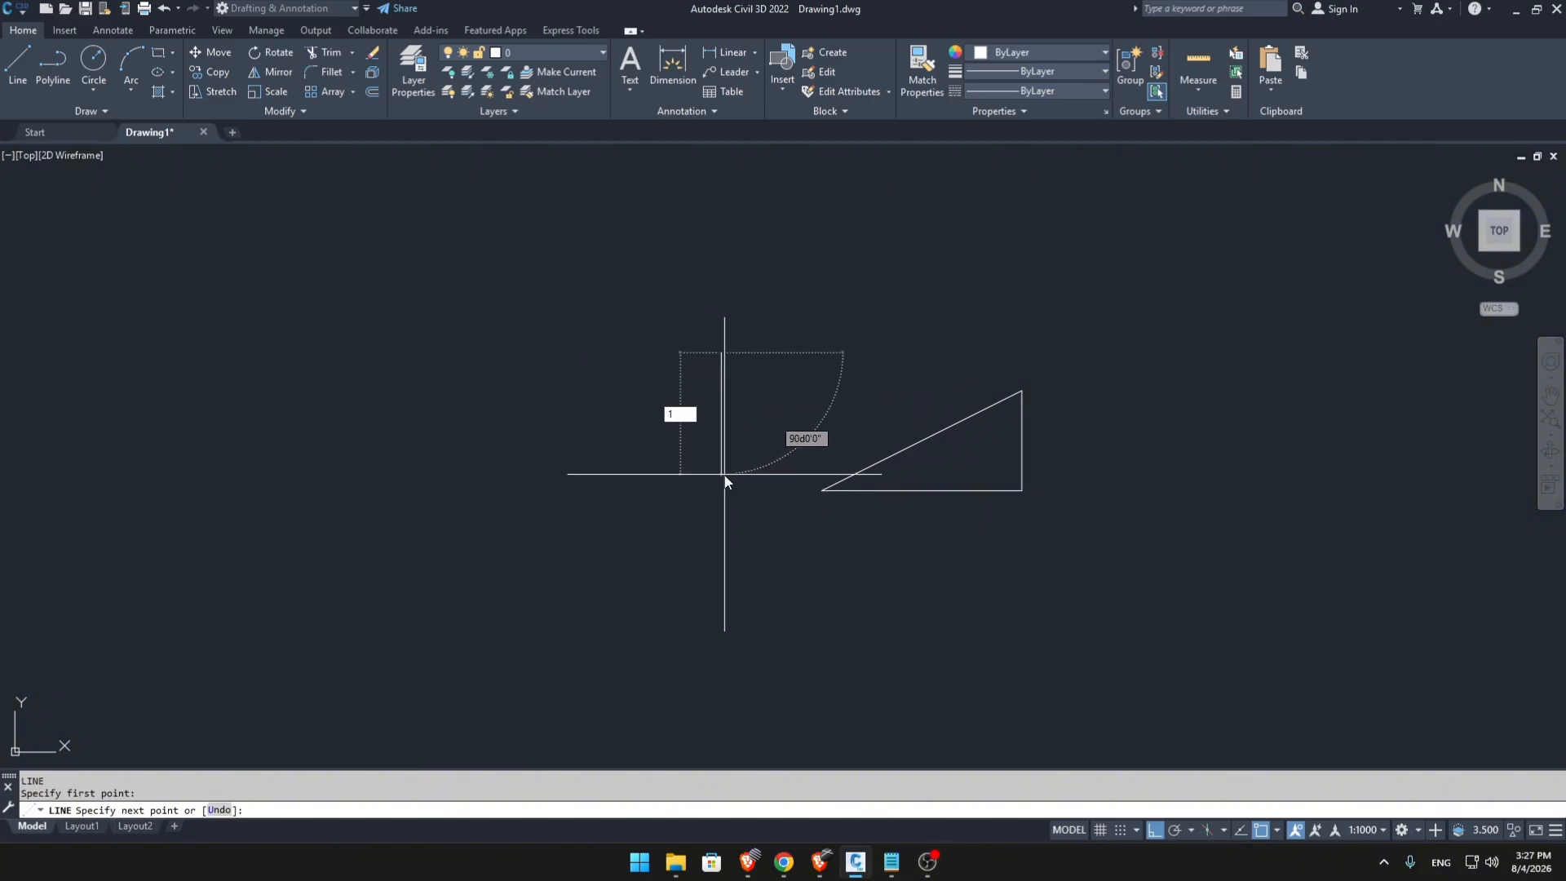
pyautogui.press('Return')
pyautogui.write('2')
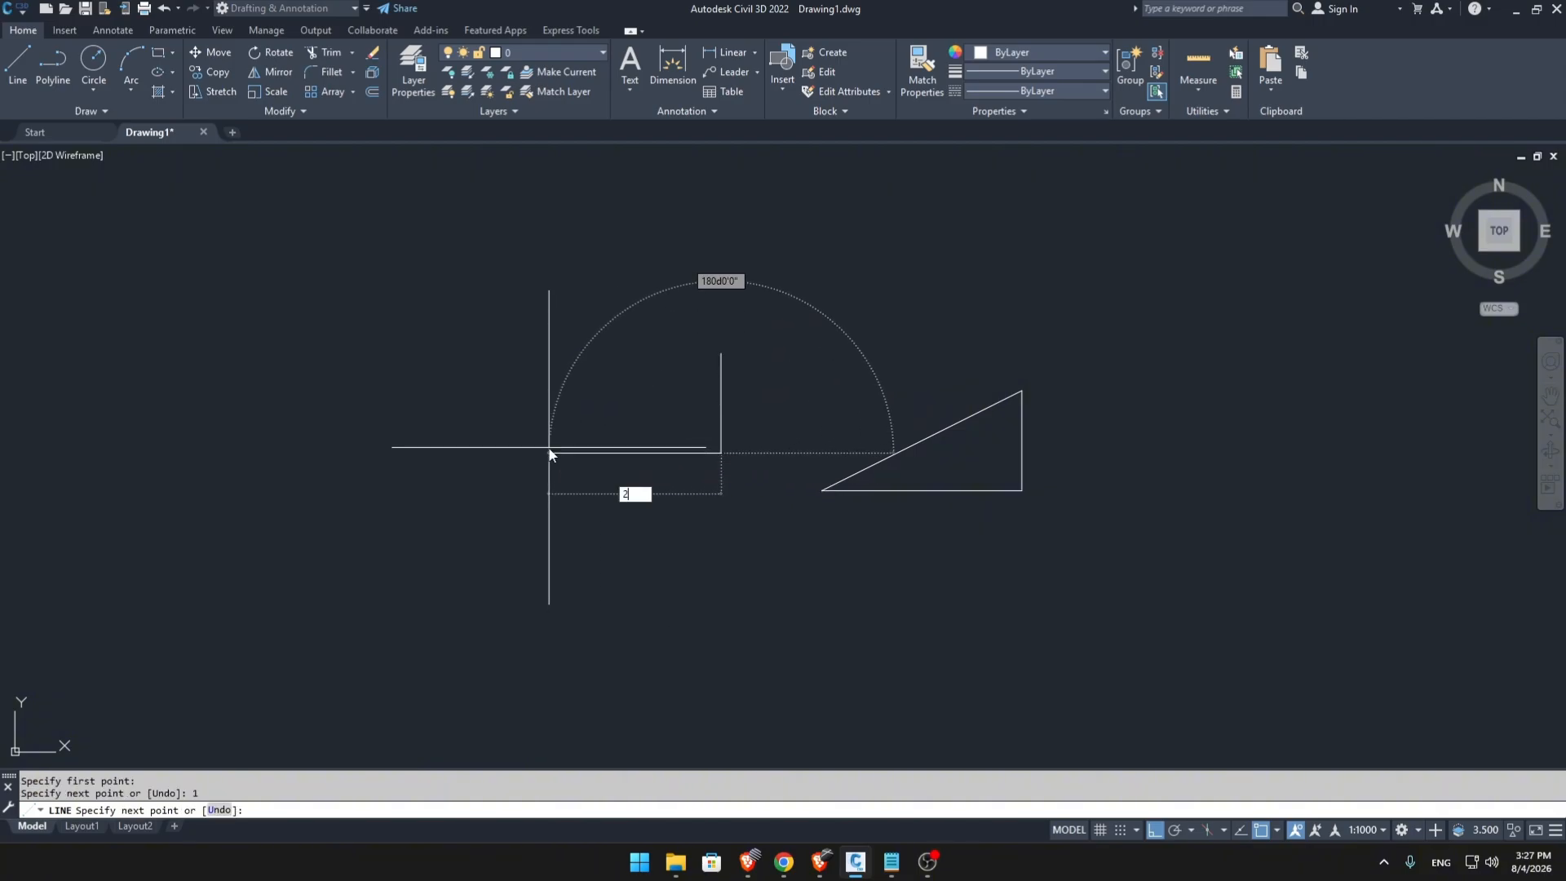
pyautogui.press('Return')
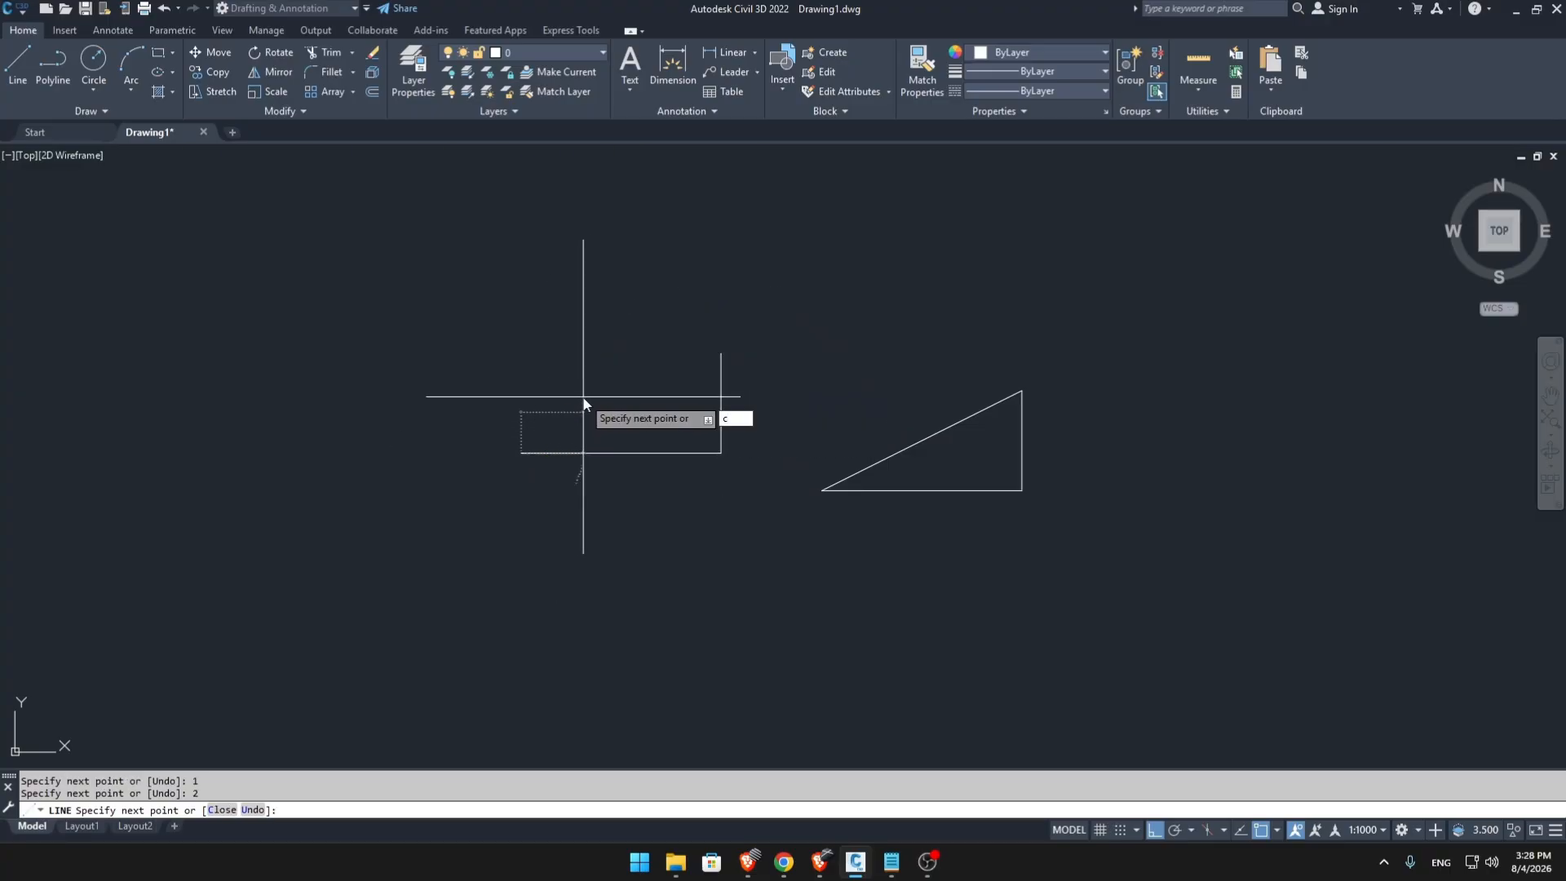
pyautogui.press('Return')
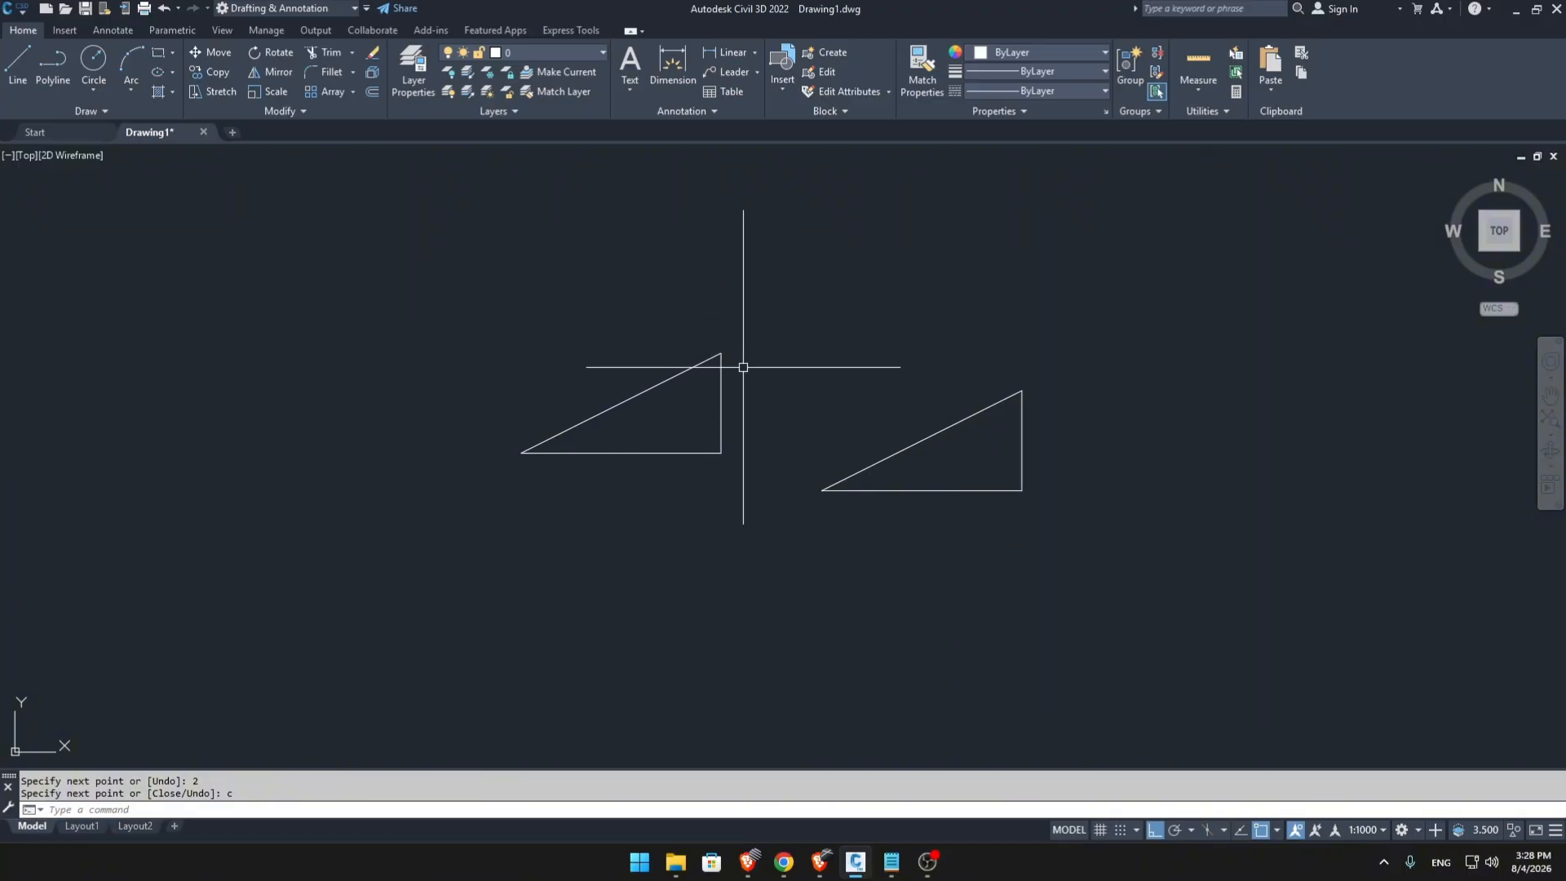
pyautogui.scroll(-5, 864, 547)
pyautogui.scroll(-4, 812, 457)
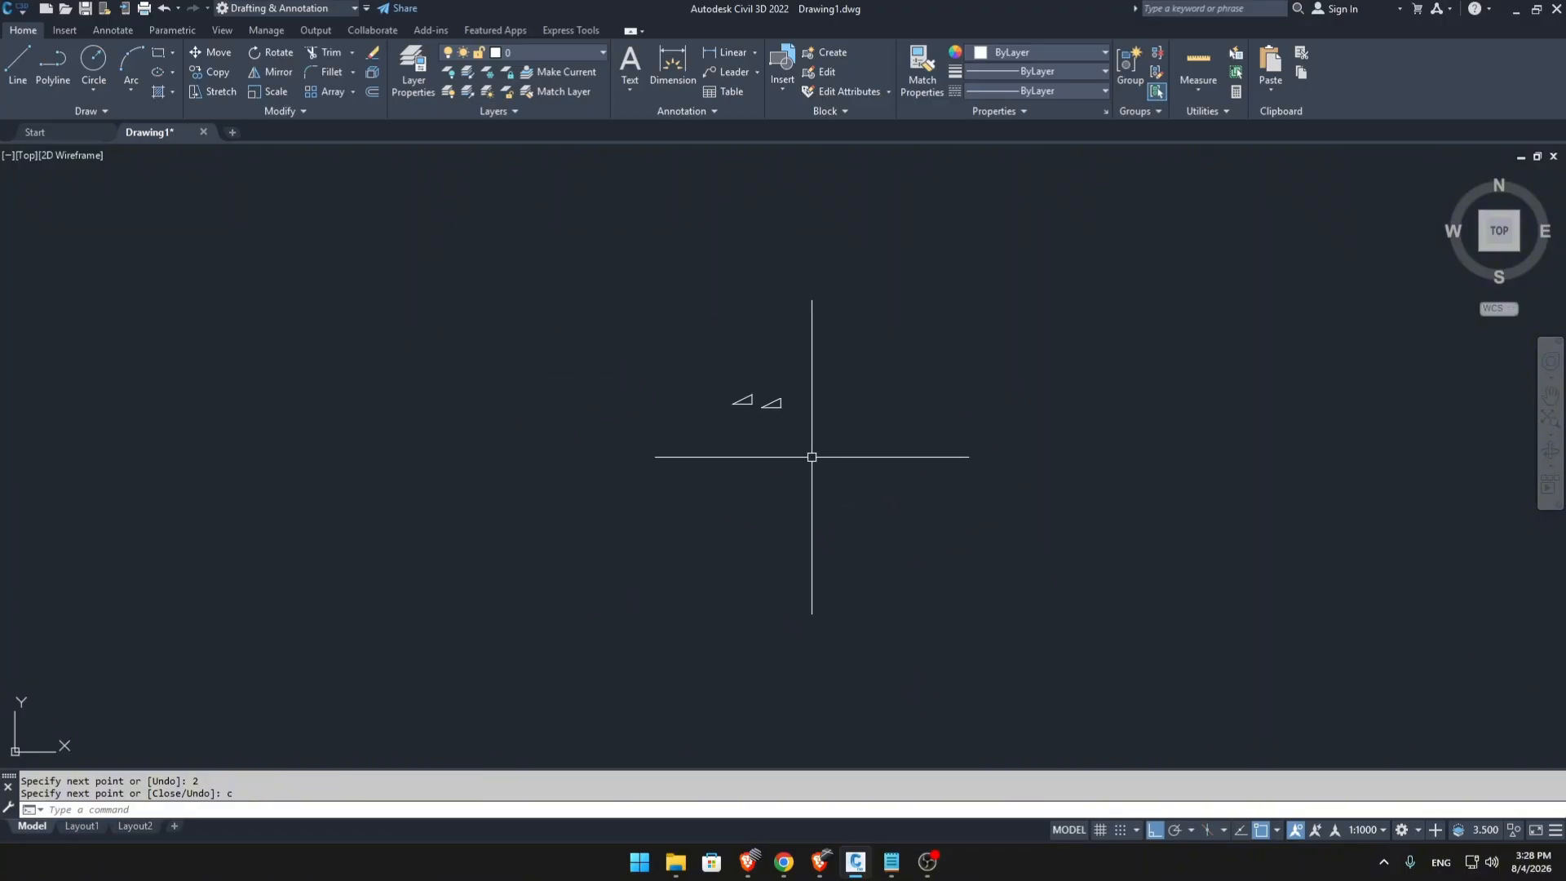
pyautogui.scroll(4, 713, 572)
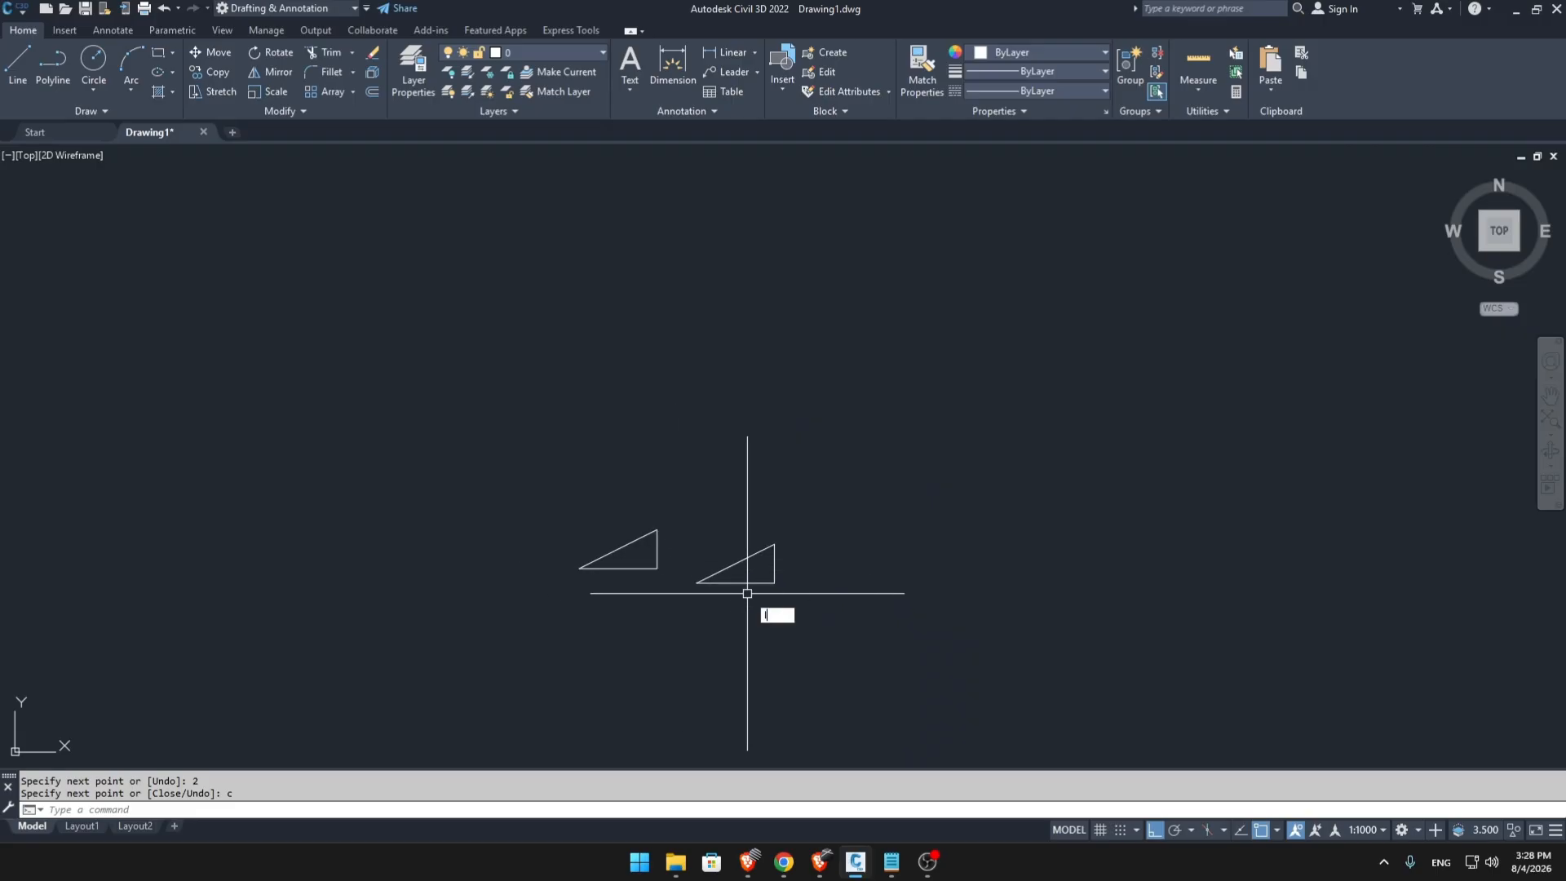
# Start a new line from a point in empty space above and to the right of the two triangles.
pyautogui.press('Return')
pyautogui.moveTo(937, 566); pyautogui.dragTo(775, 479, button='middle')
pyautogui.click(830, 318)
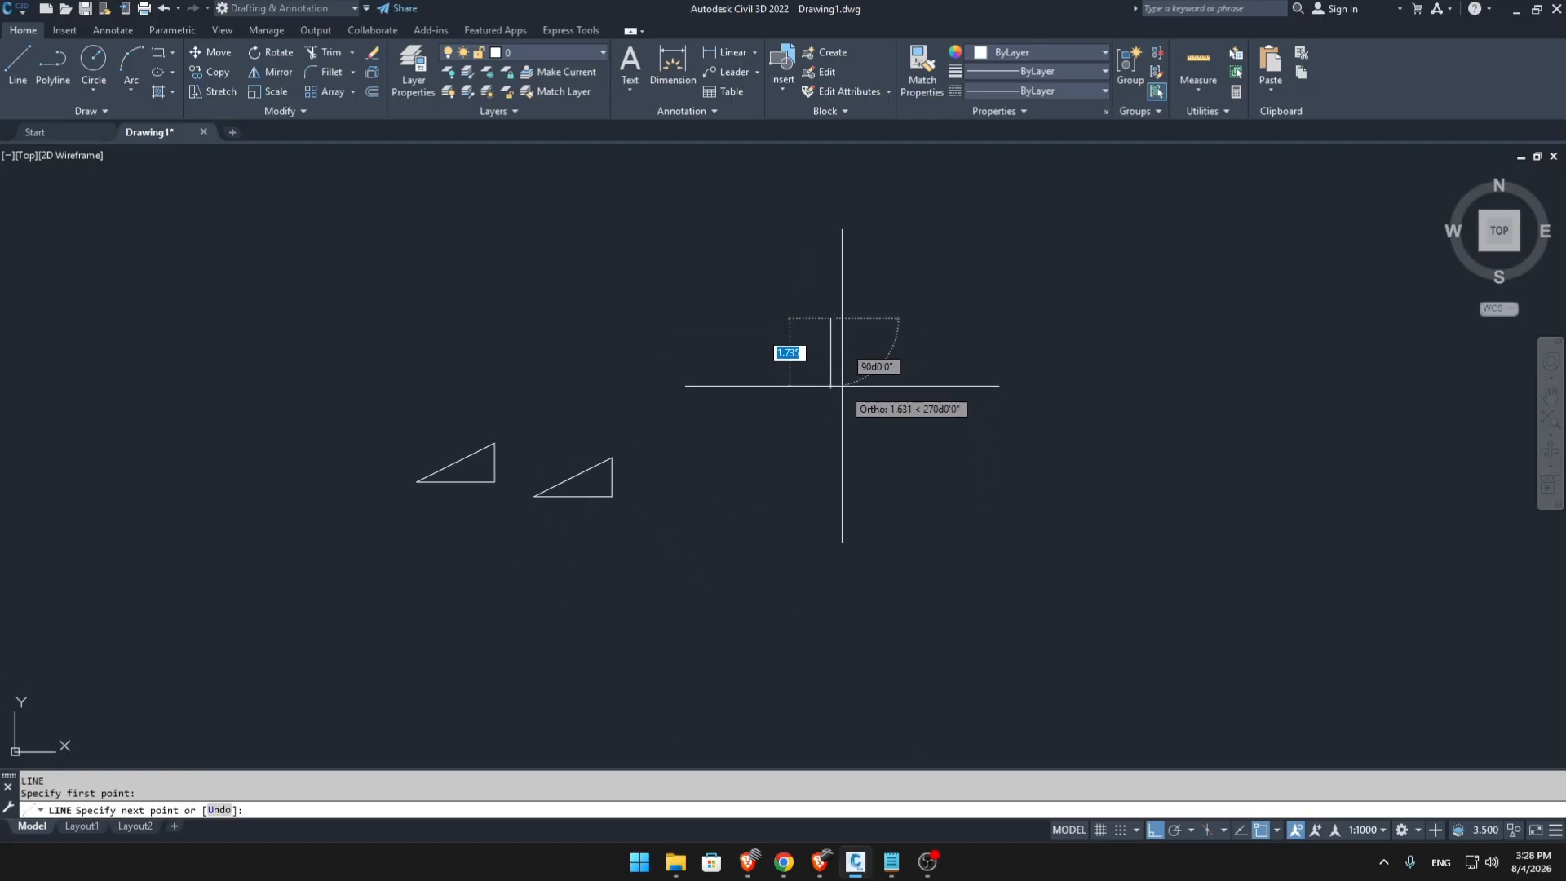
# Add four orthogonal legs: straight down, about 5 units right, about 3.6 units up, and left past the first leg.
pyautogui.click(840, 467)
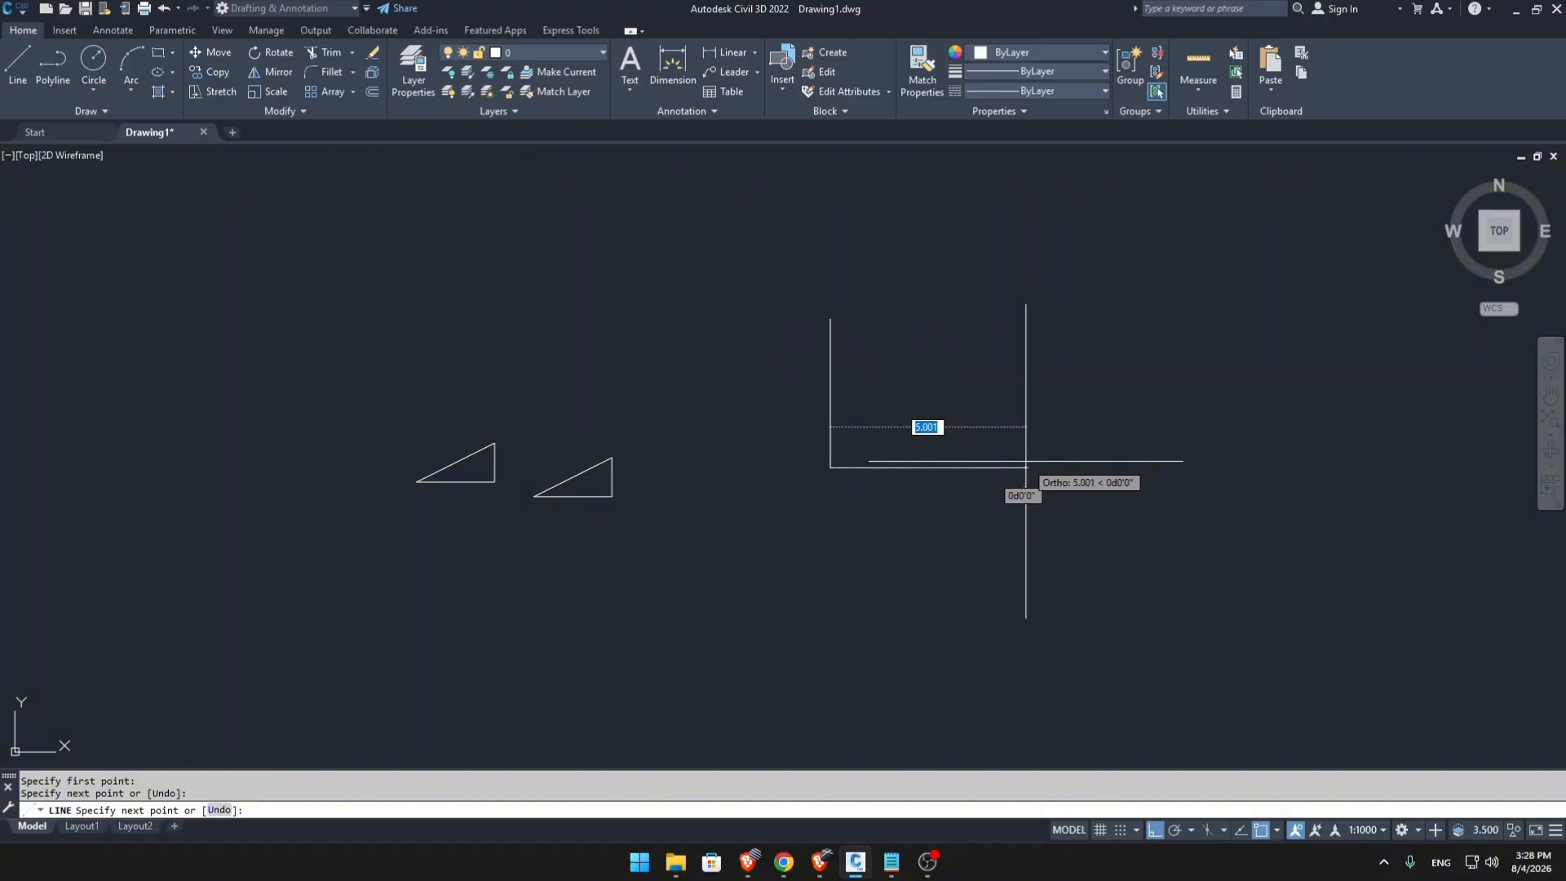
pyautogui.click(1026, 462)
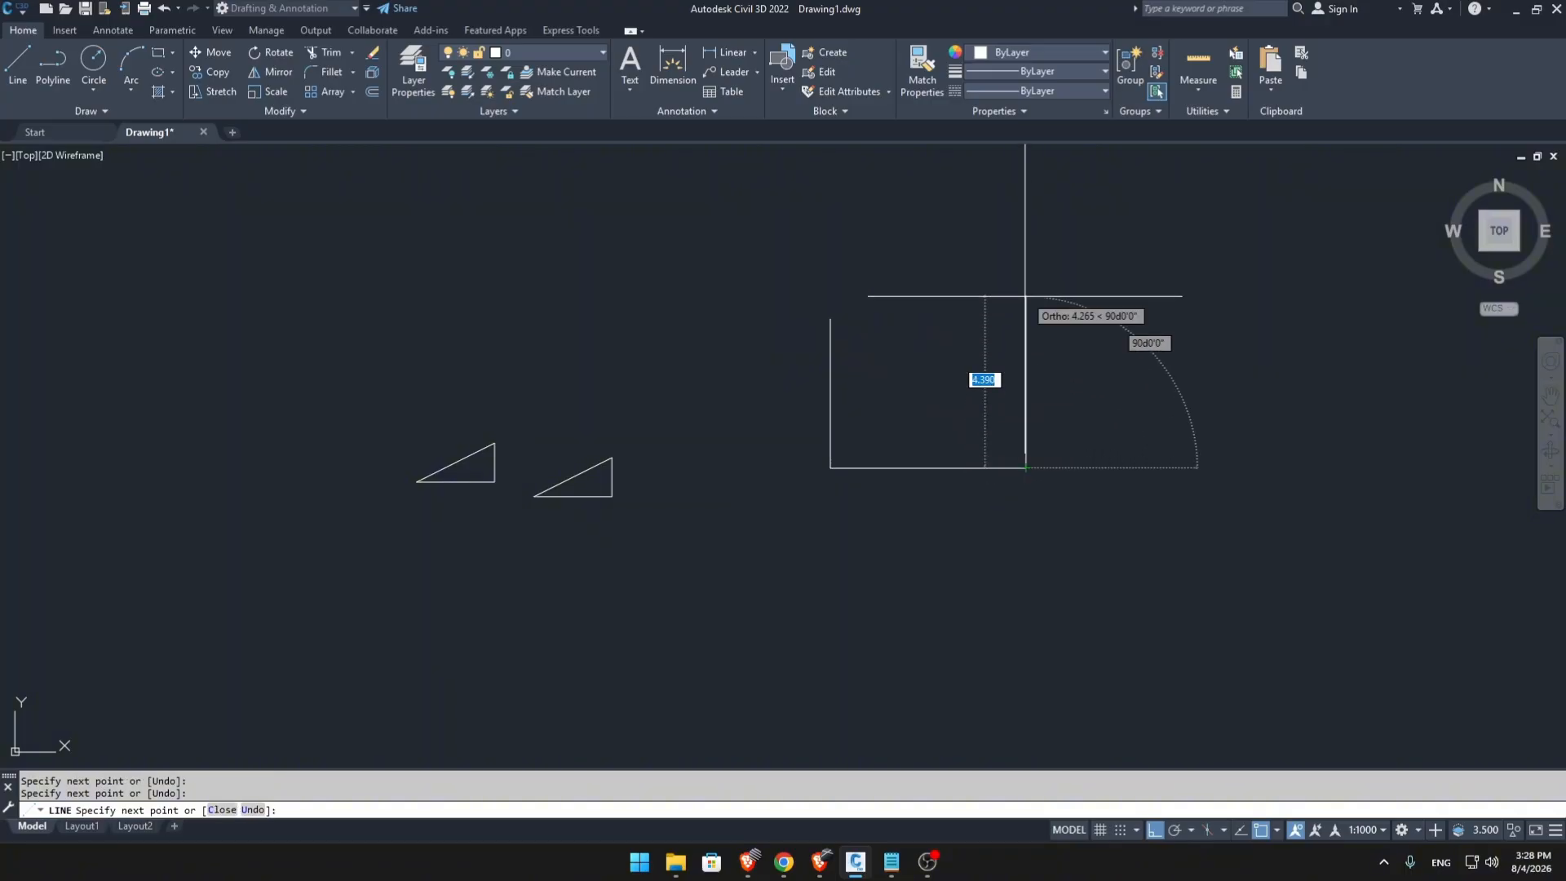
pyautogui.click(984, 329)
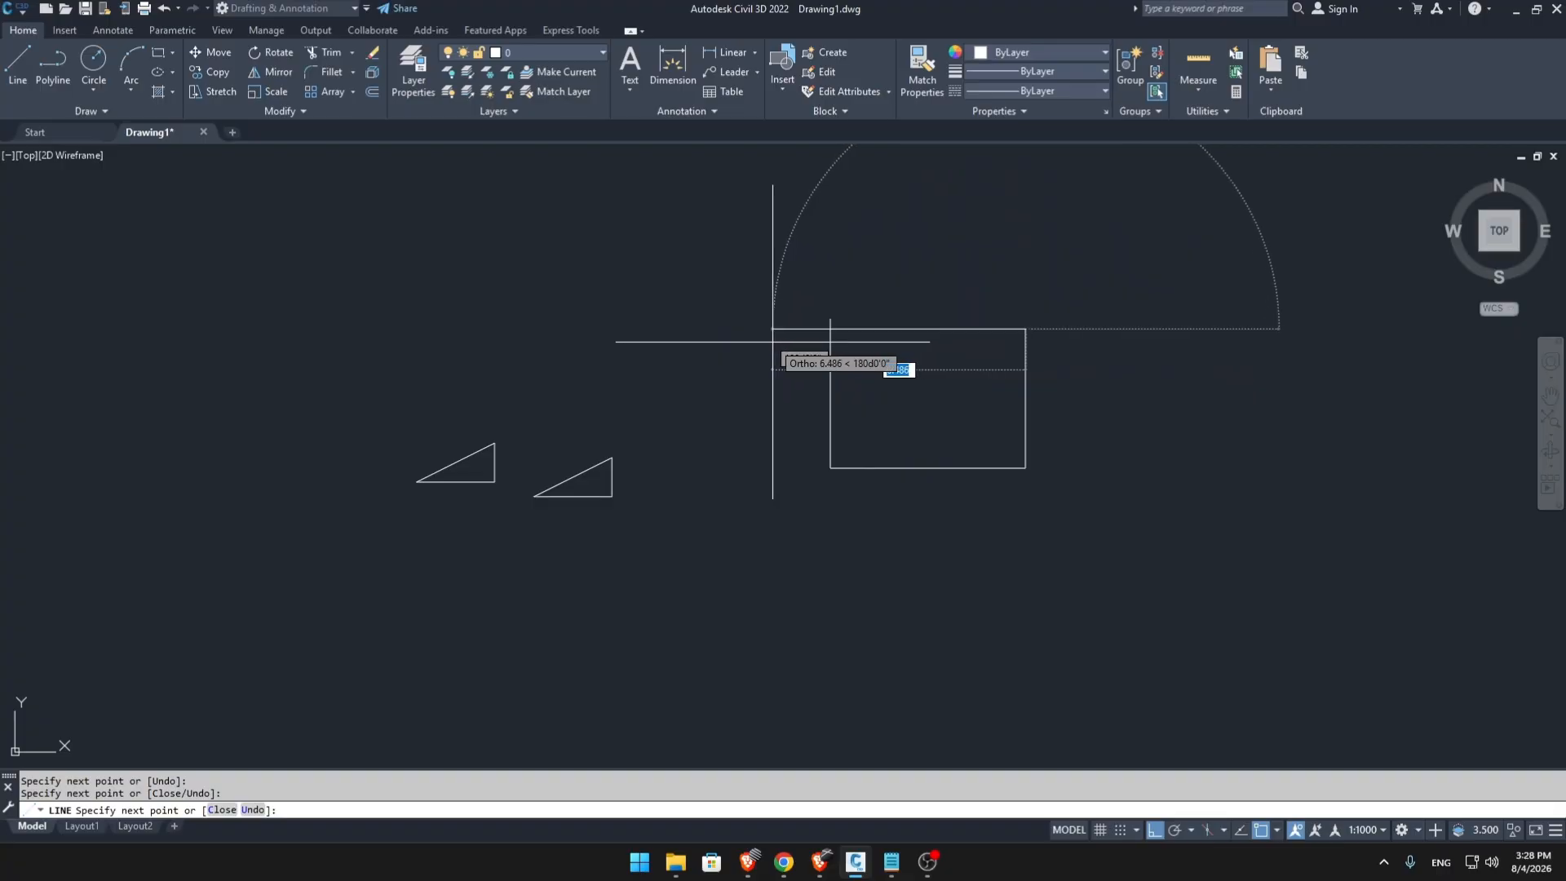
pyautogui.scroll(5, 776, 339)
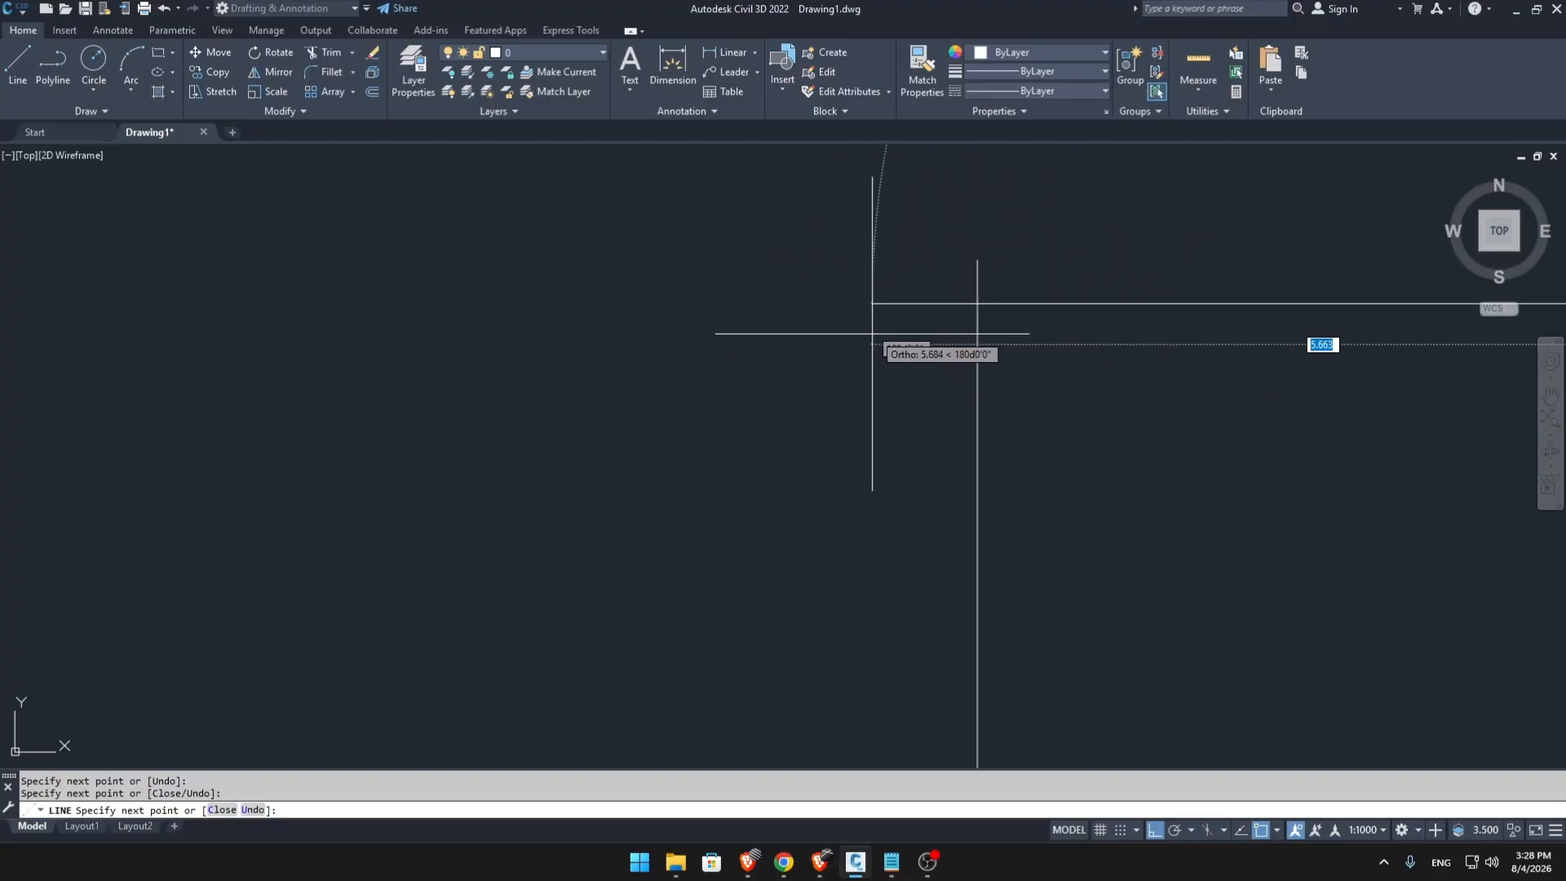
pyautogui.click(922, 324)
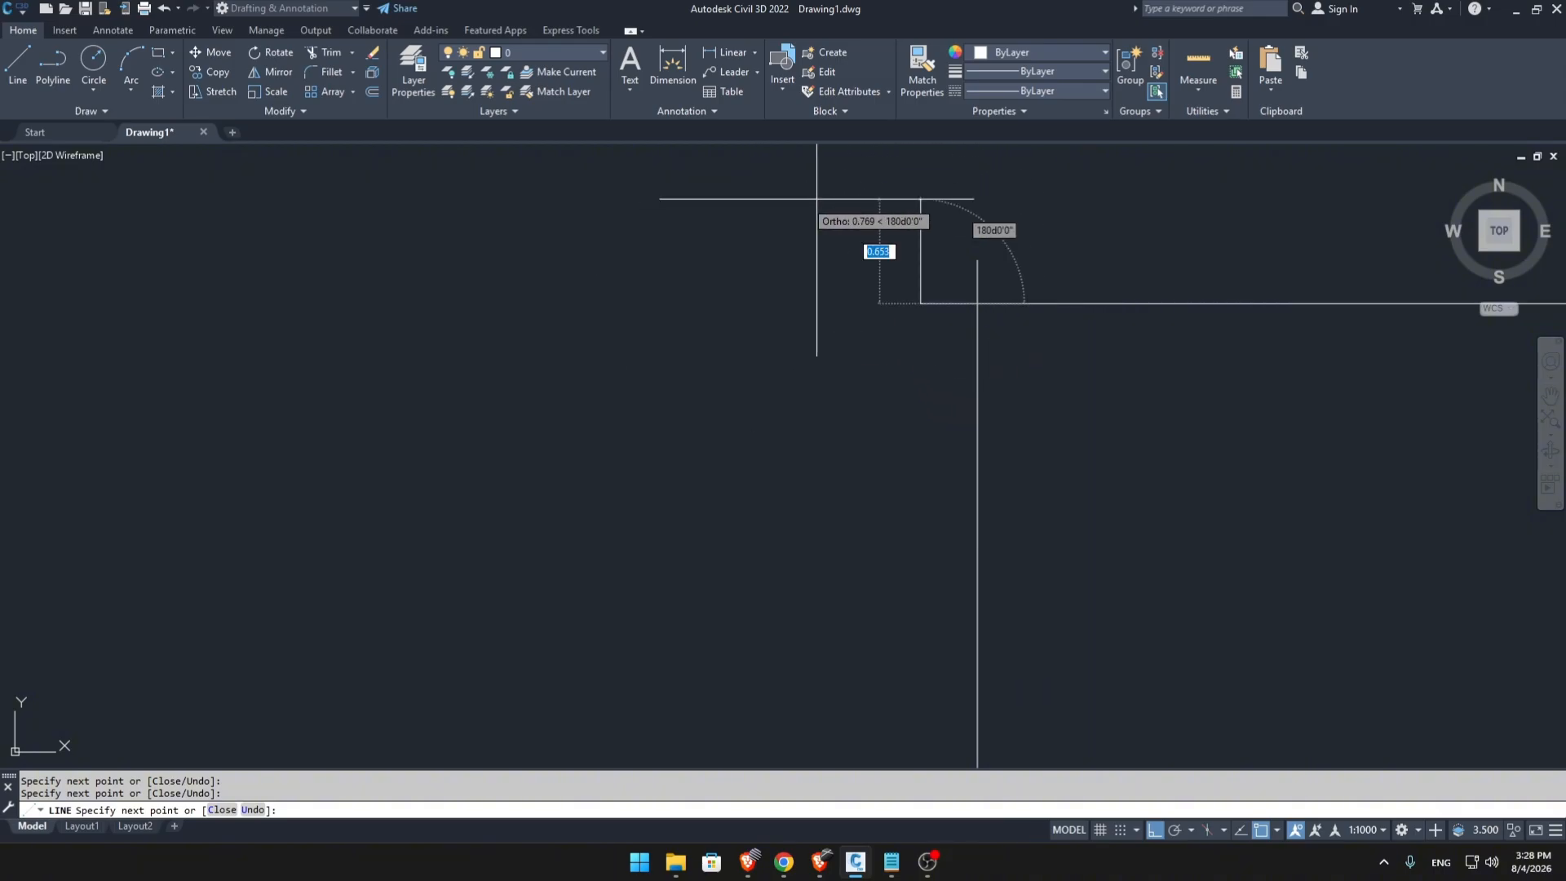
pyautogui.scroll(-3, 849, 367)
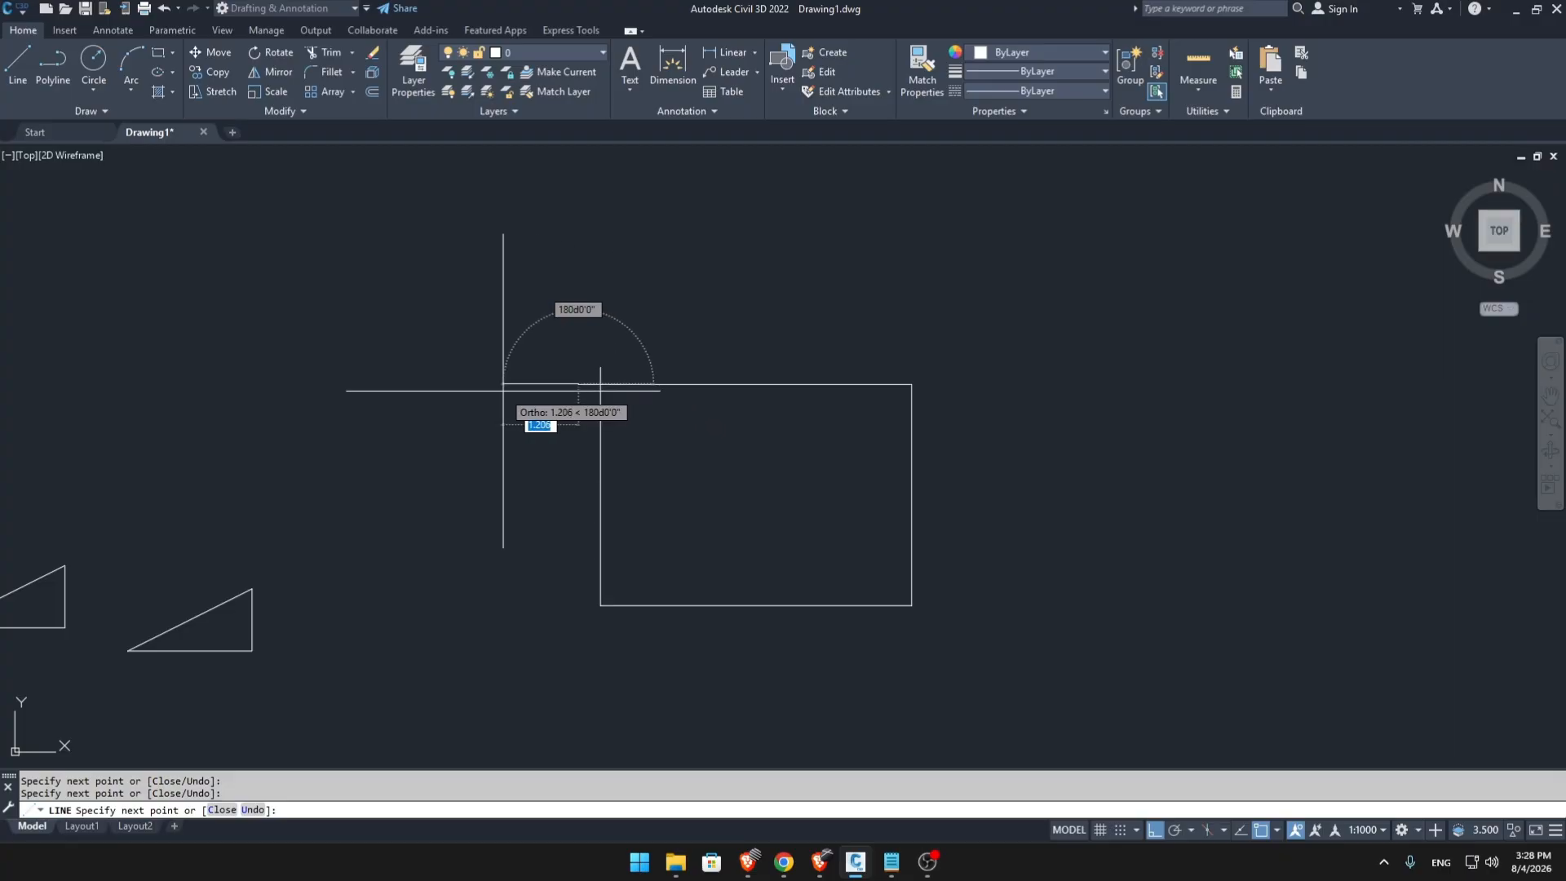
pyautogui.scroll(2, 659, 390)
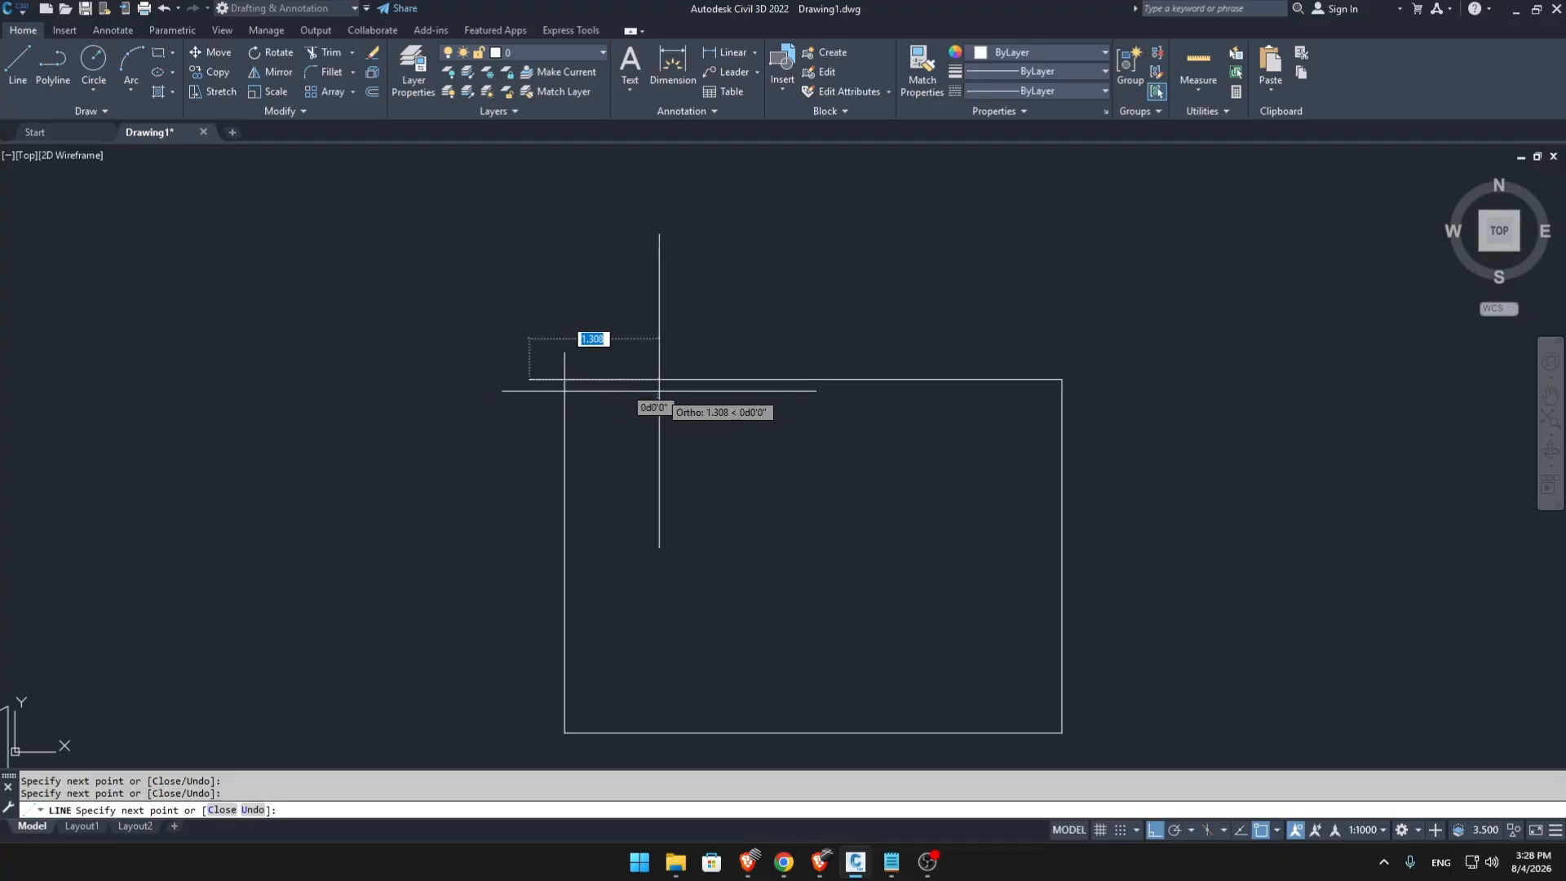
# Undo all four legs one by one back to the line's start point.
pyautogui.hotkey('ctrl', 'z')
pyautogui.scroll(-3, 1111, 526)
pyautogui.moveTo(1111, 526); pyautogui.dragTo(845, 495, button='middle')
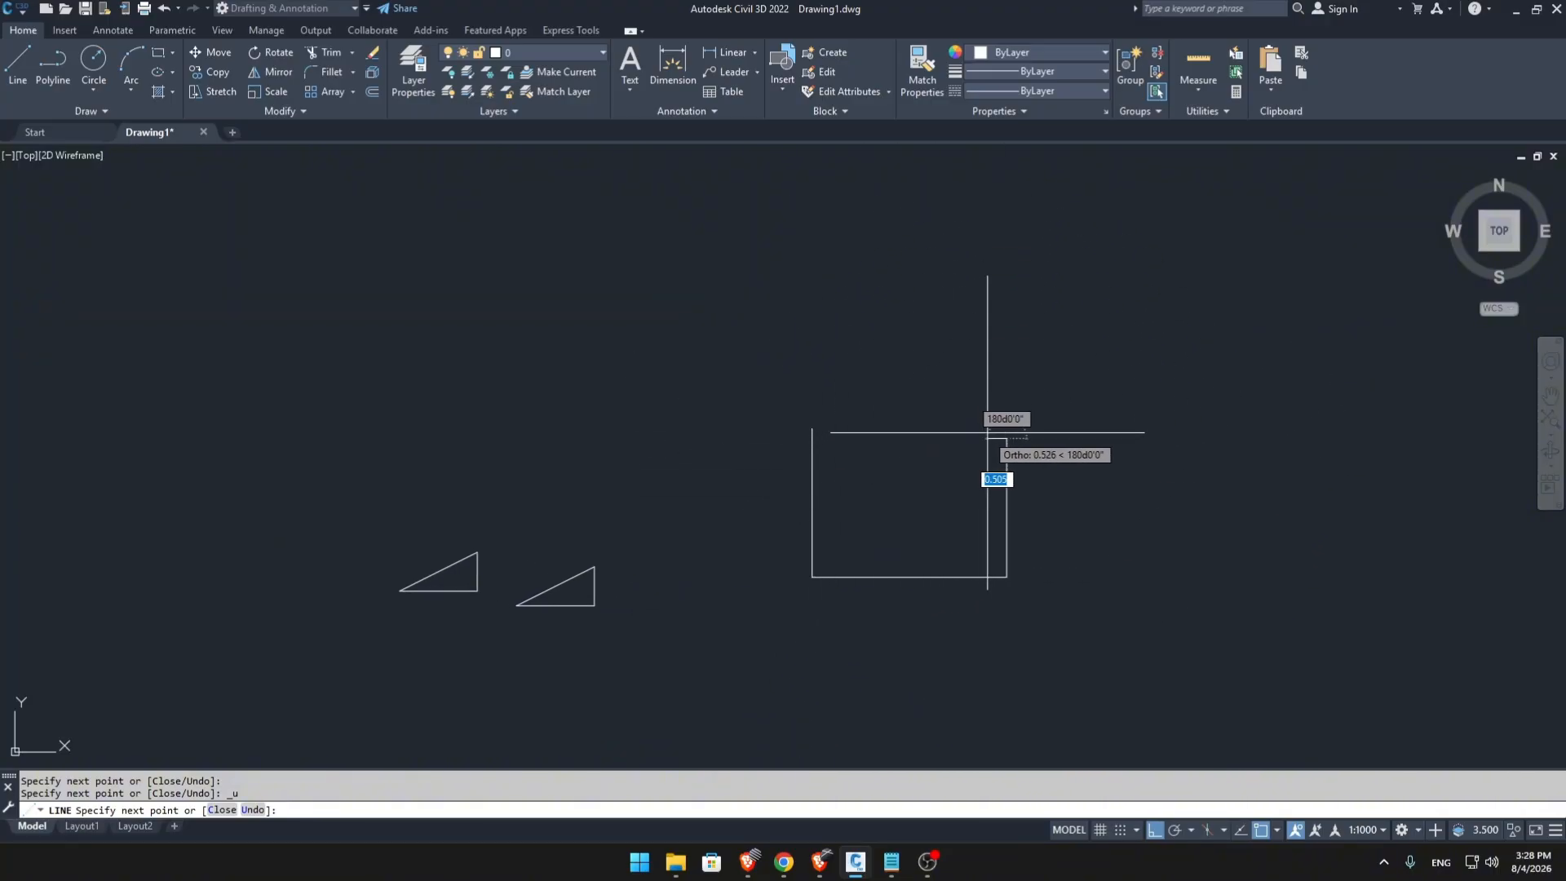
pyautogui.hotkey('ctrl', 'z')
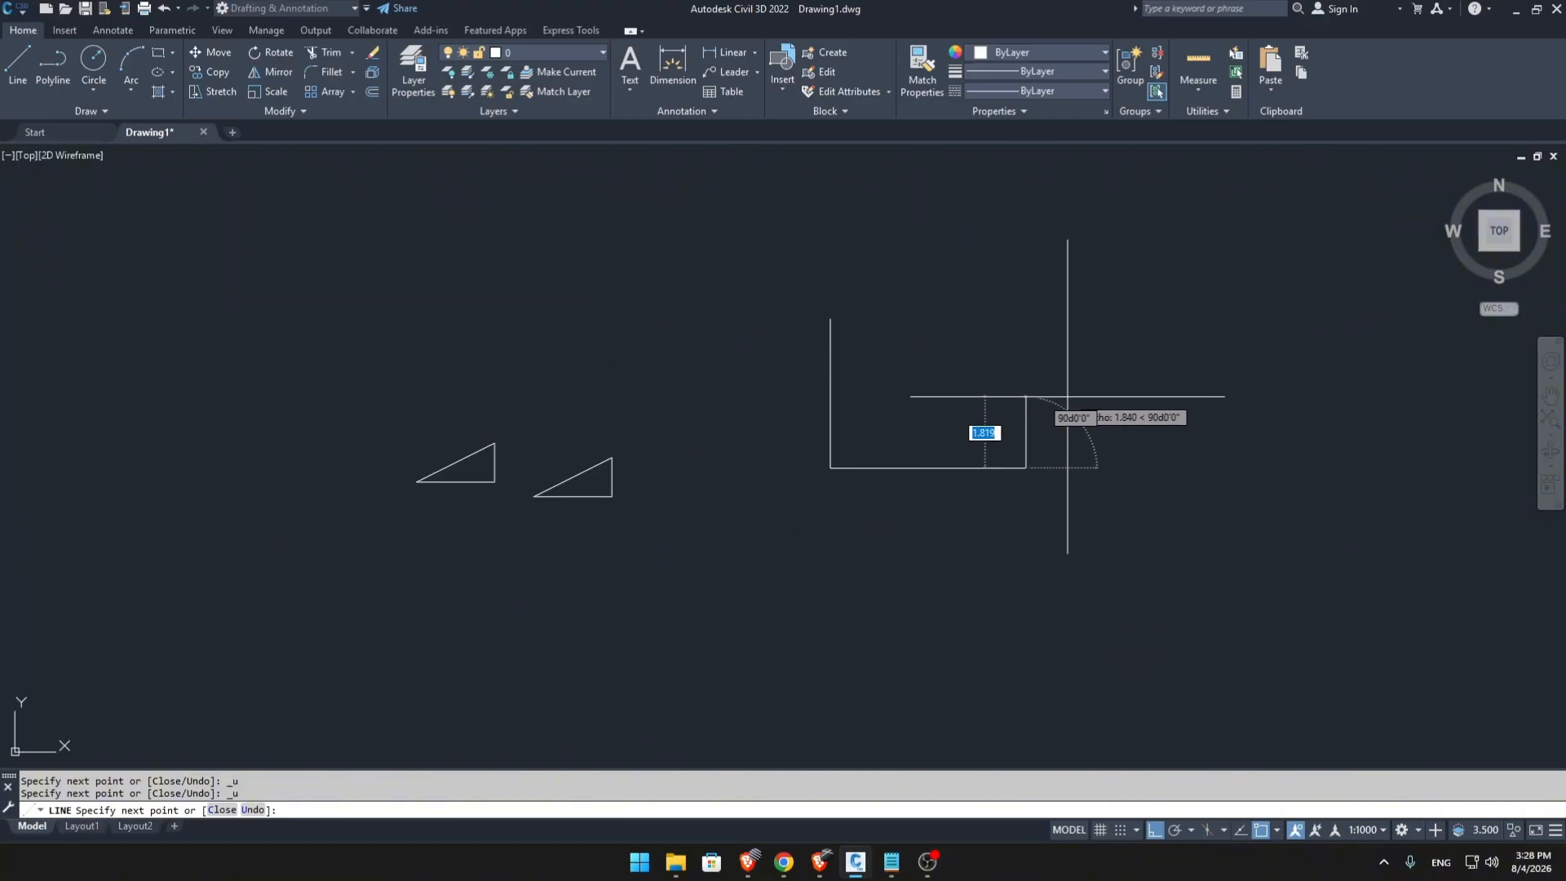
pyautogui.hotkey('ctrl', 'z')
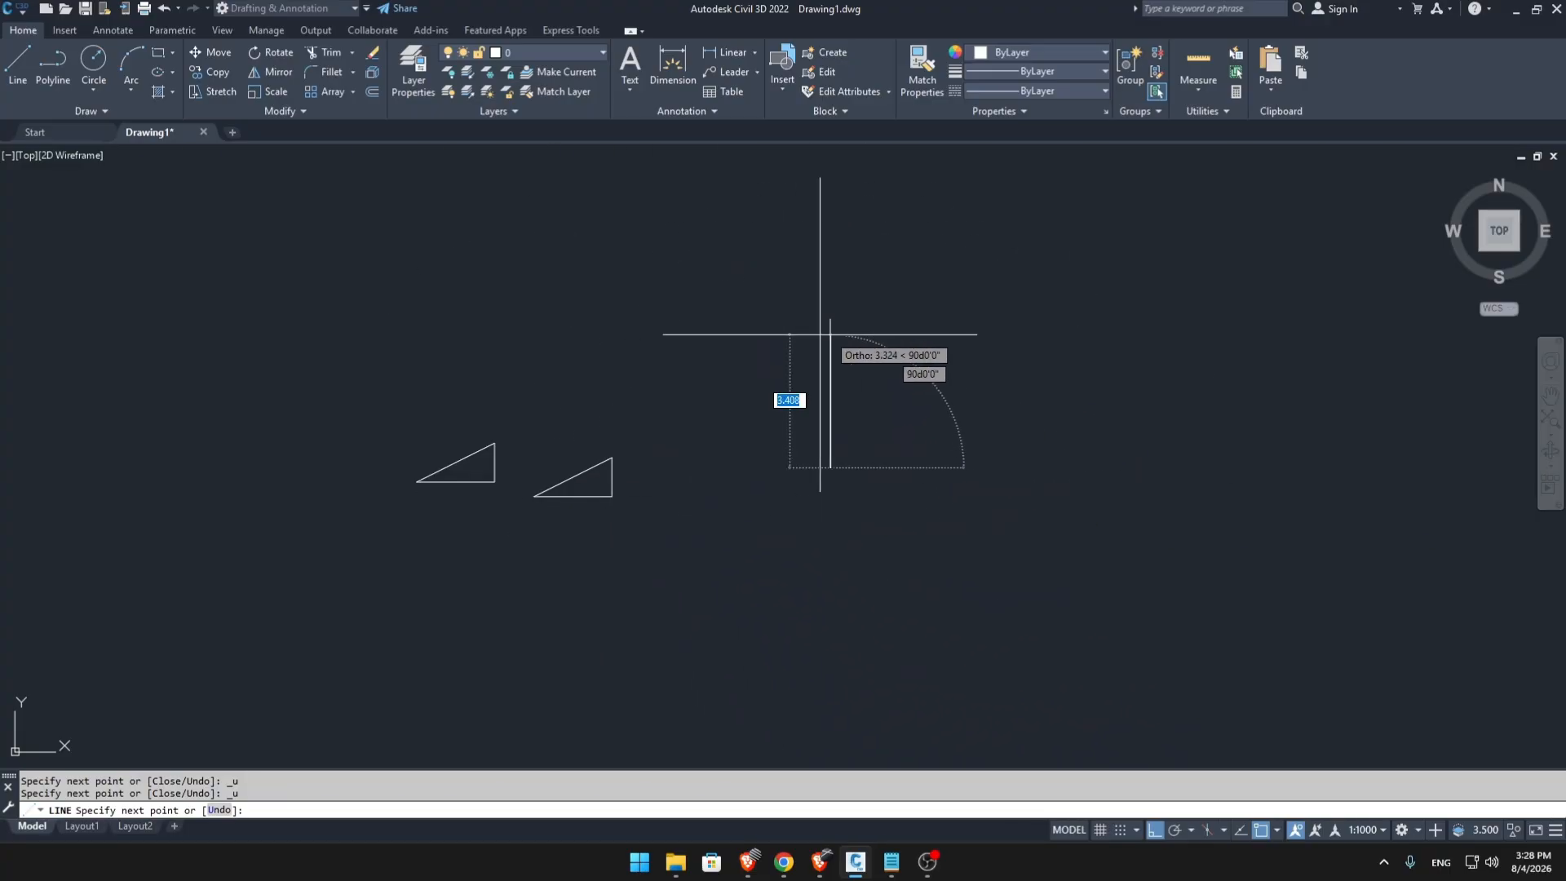
pyautogui.hotkey('ctrl', 'z')
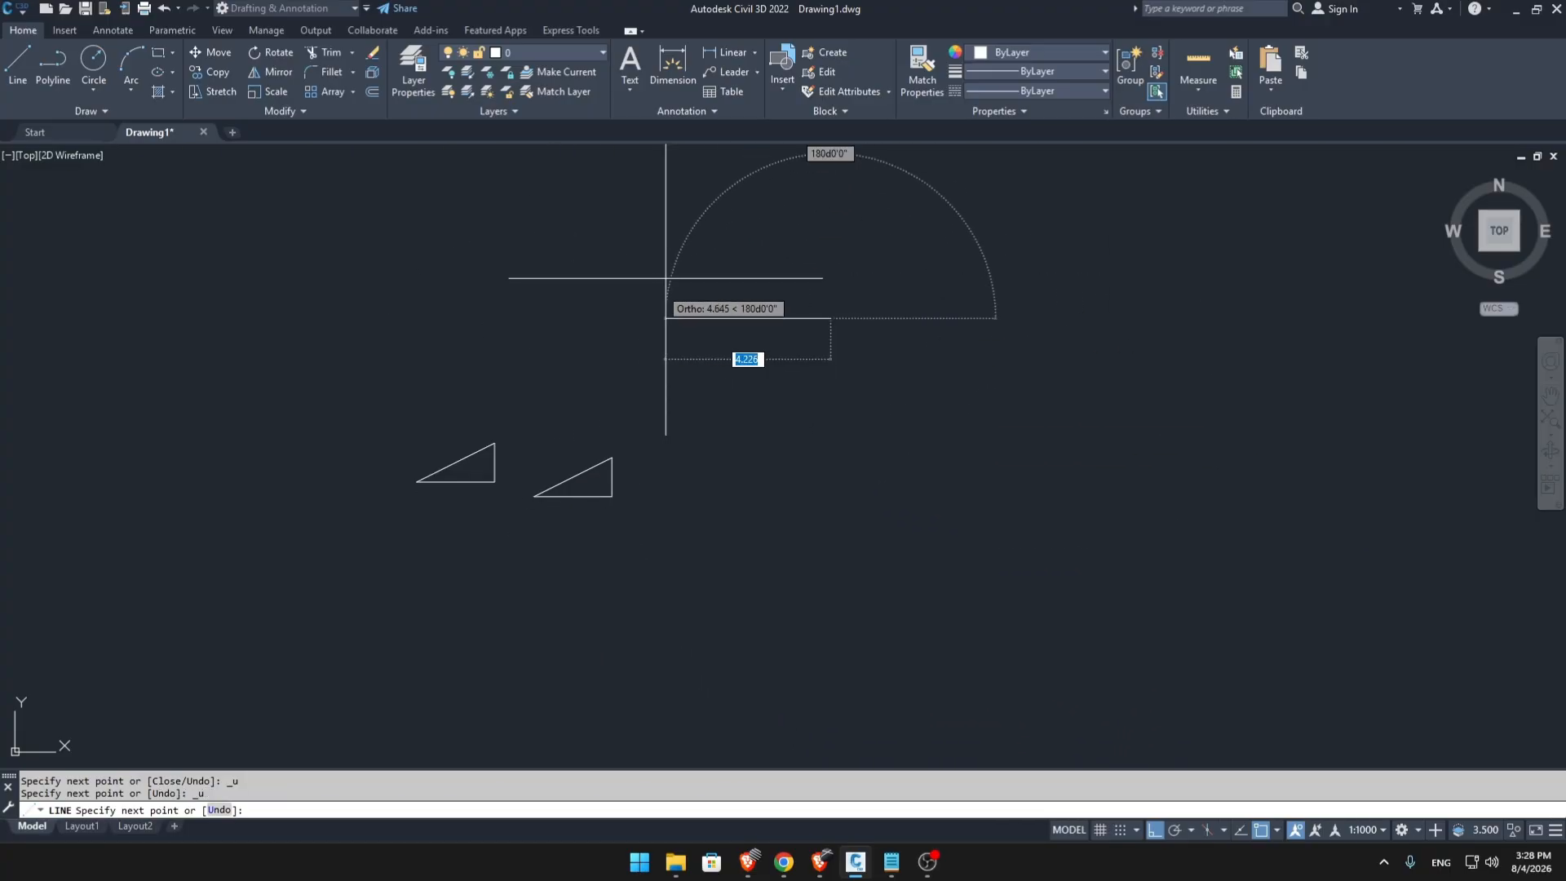
# Draw a vertical leg straight up from the start point and a horizontal leg to the right from its upper end.
pyautogui.moveTo(822, 319); pyautogui.dragTo(797, 486, button='middle')
pyautogui.click(805, 310)
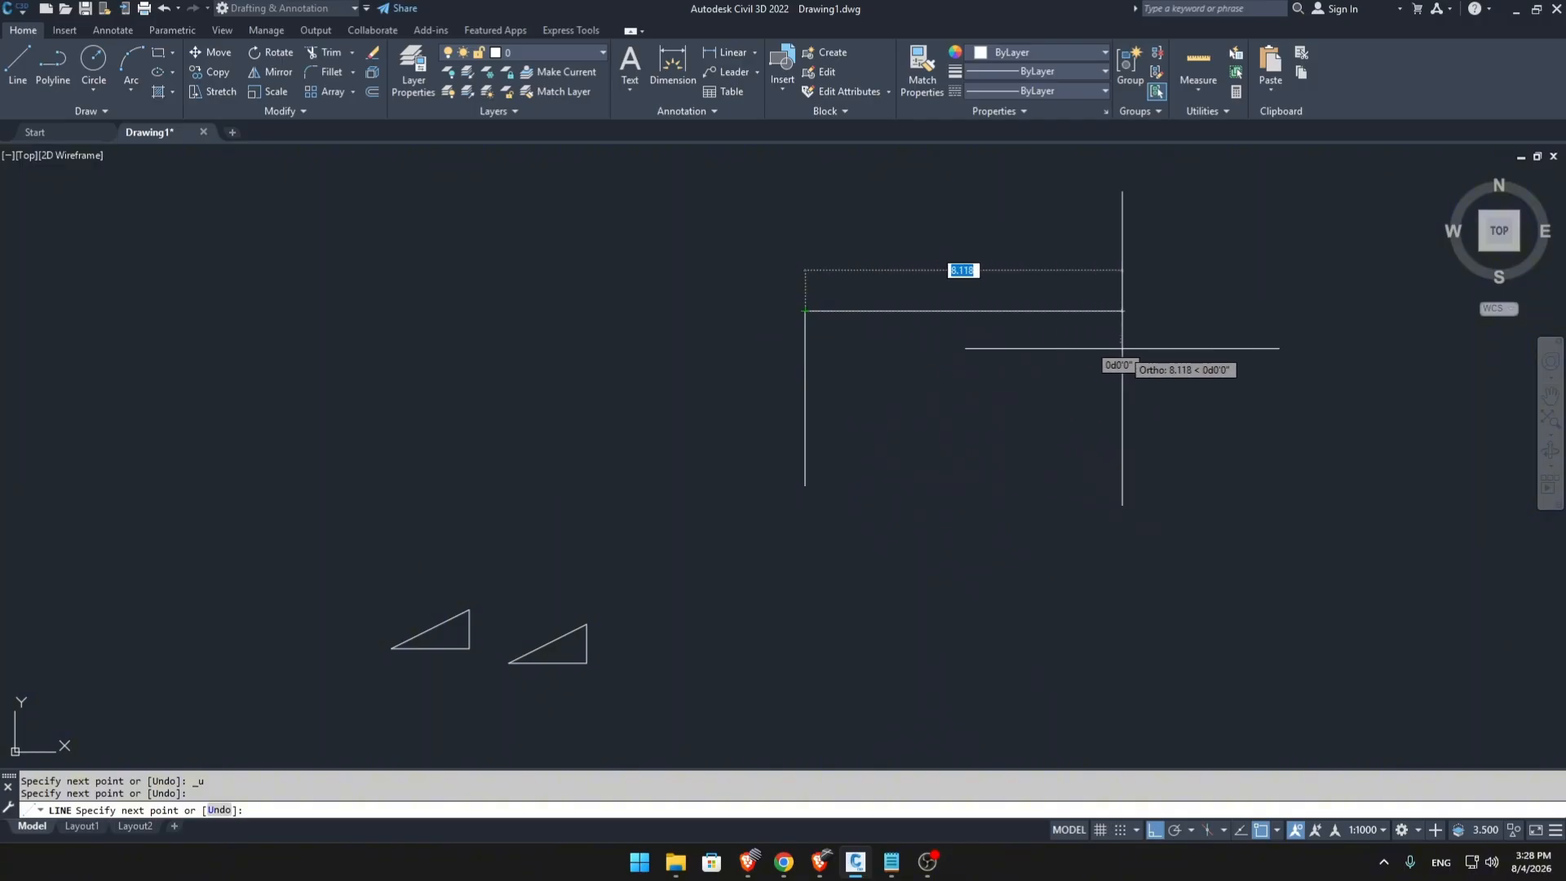
pyautogui.click(1067, 341)
# Try a leg about 4.2 units straight down from the horizontal leg's right end, and undo it.
pyautogui.scroll(4, 1064, 514)
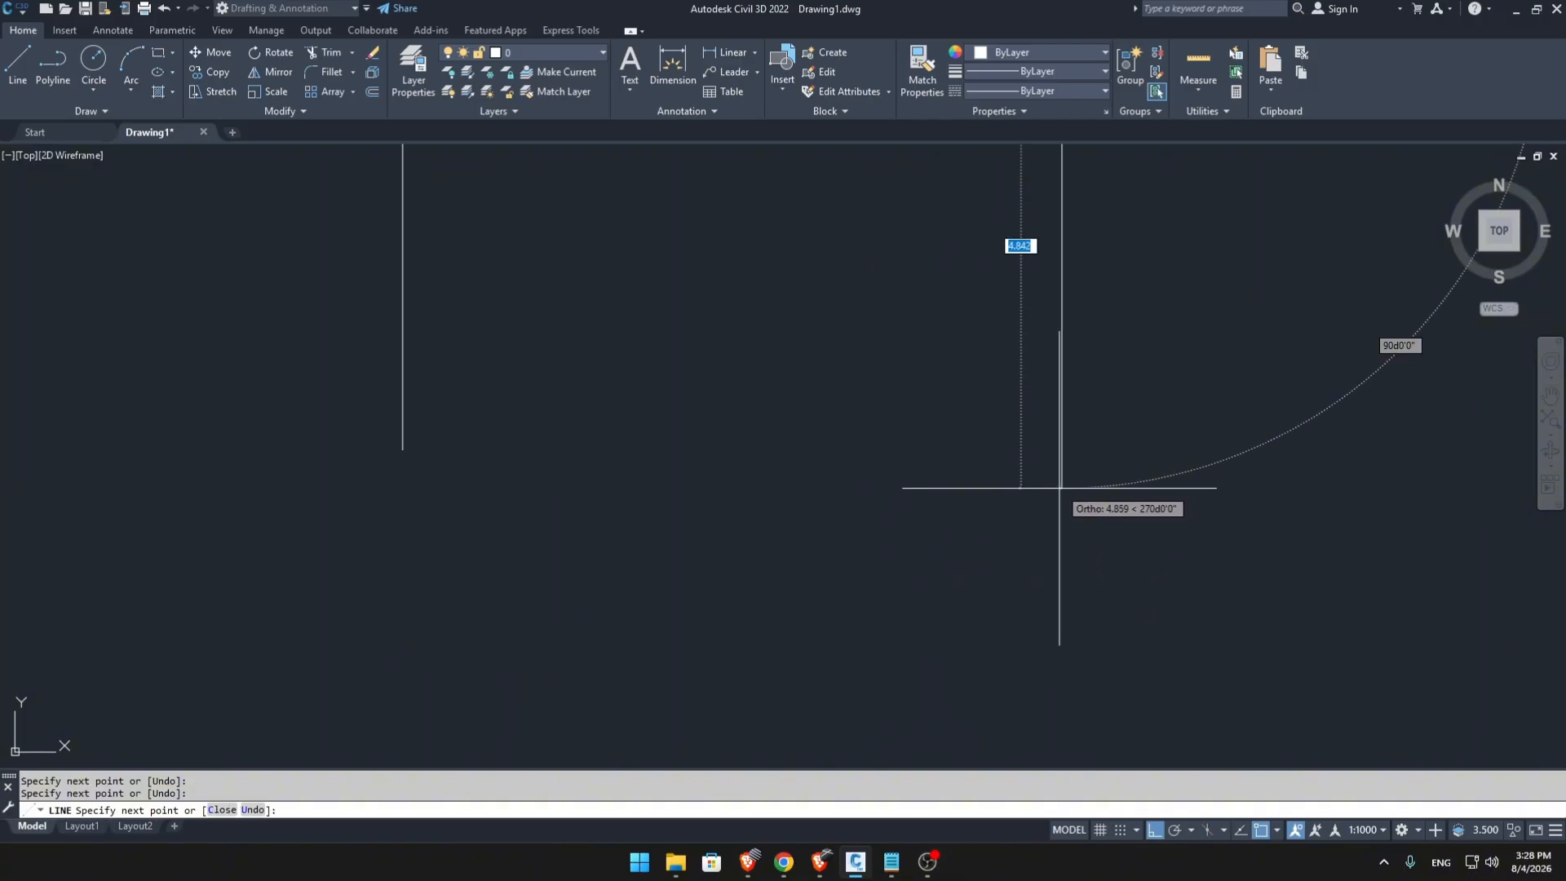
pyautogui.click(1034, 426)
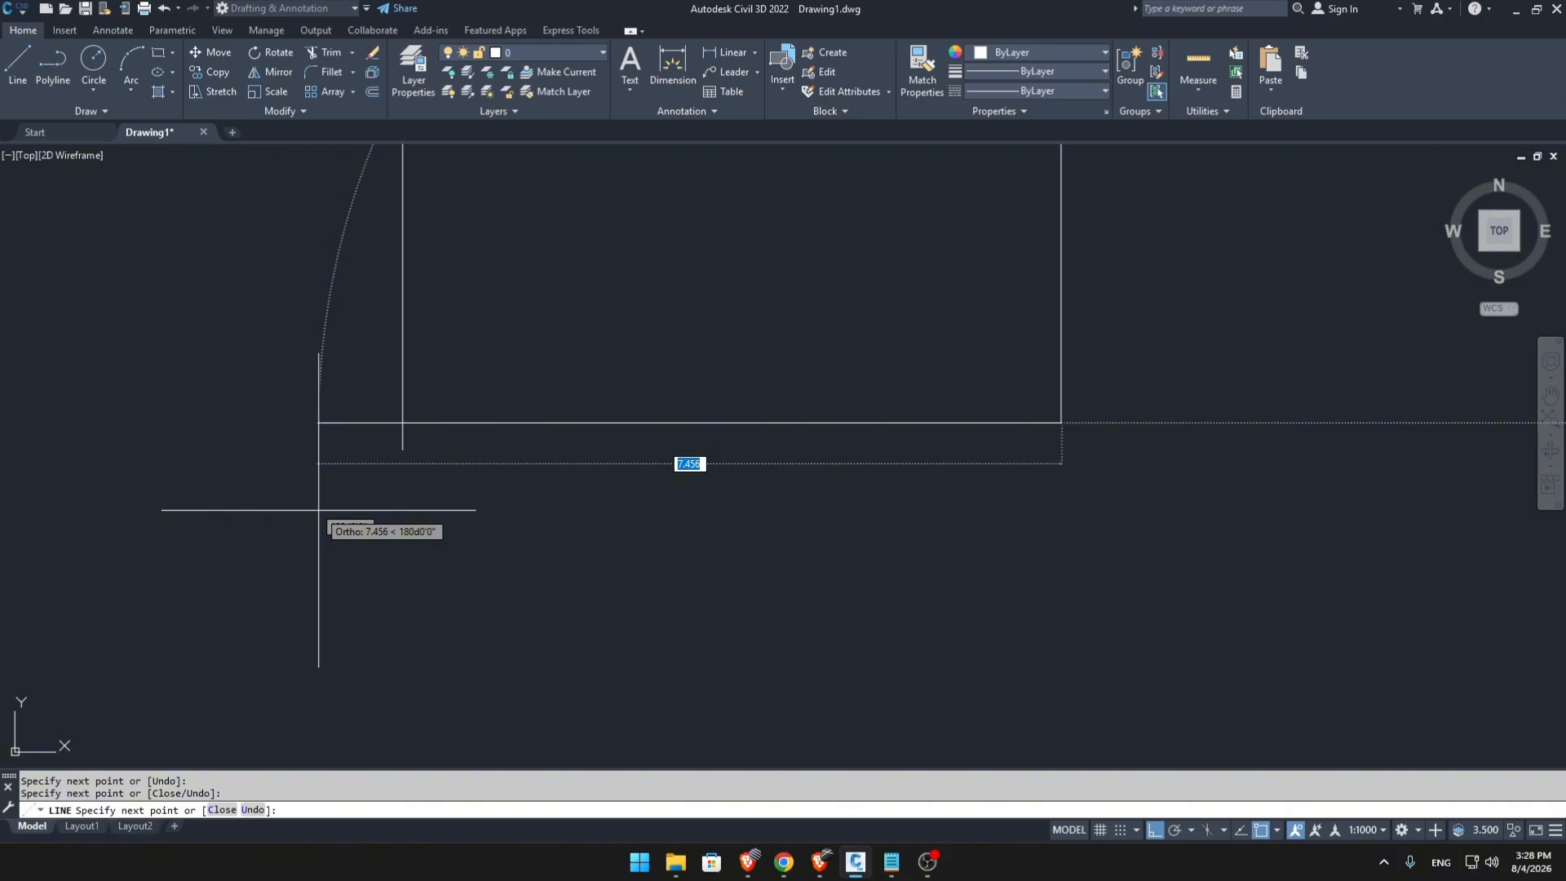
pyautogui.hotkey('ctrl', 'z')
pyautogui.scroll(-4, 866, 502)
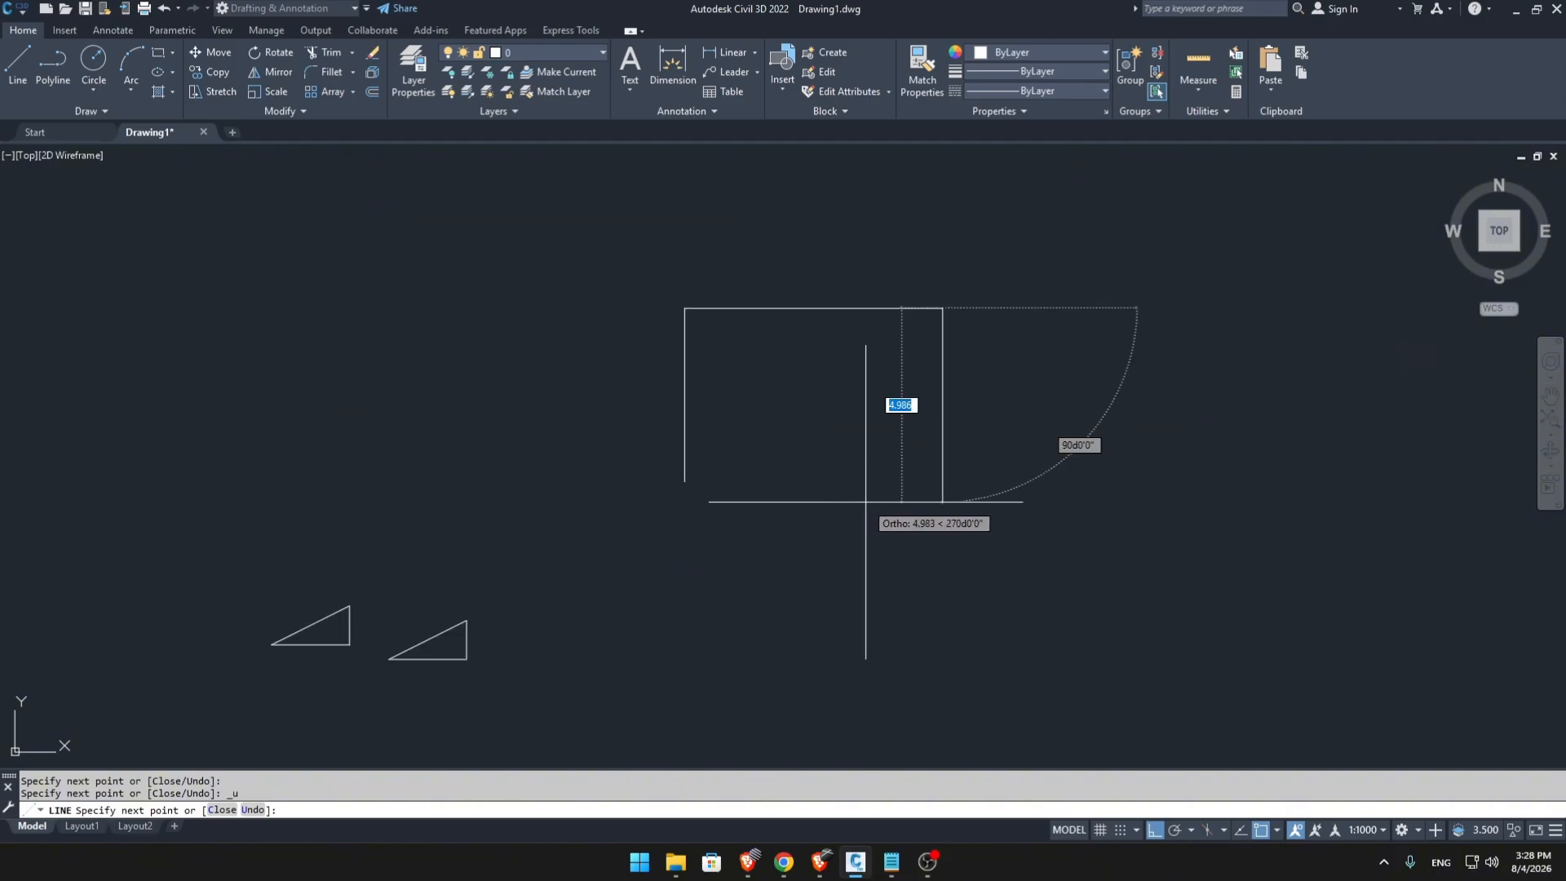
# Complete the triangle with a diagonal snapped to the vertical leg's lower endpoint, and end the Line command.
pyautogui.moveTo(865, 502); pyautogui.dragTo(959, 498, button='middle')
pyautogui.scroll(2, 980, 449)
pyautogui.moveTo(987, 441); pyautogui.dragTo(996, 459, button='middle')
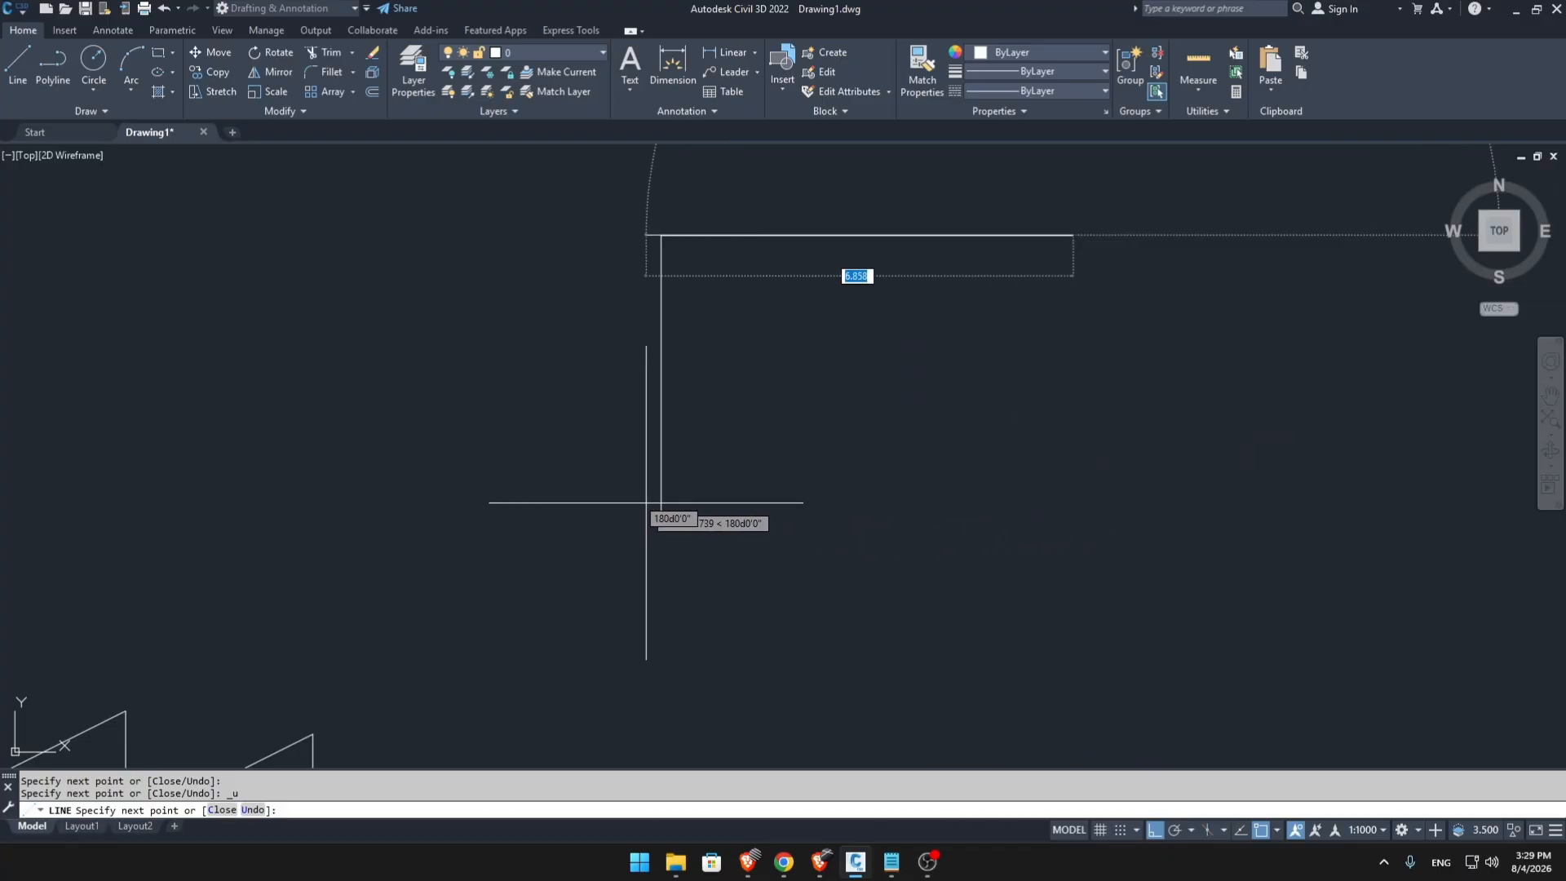
pyautogui.click(661, 512)
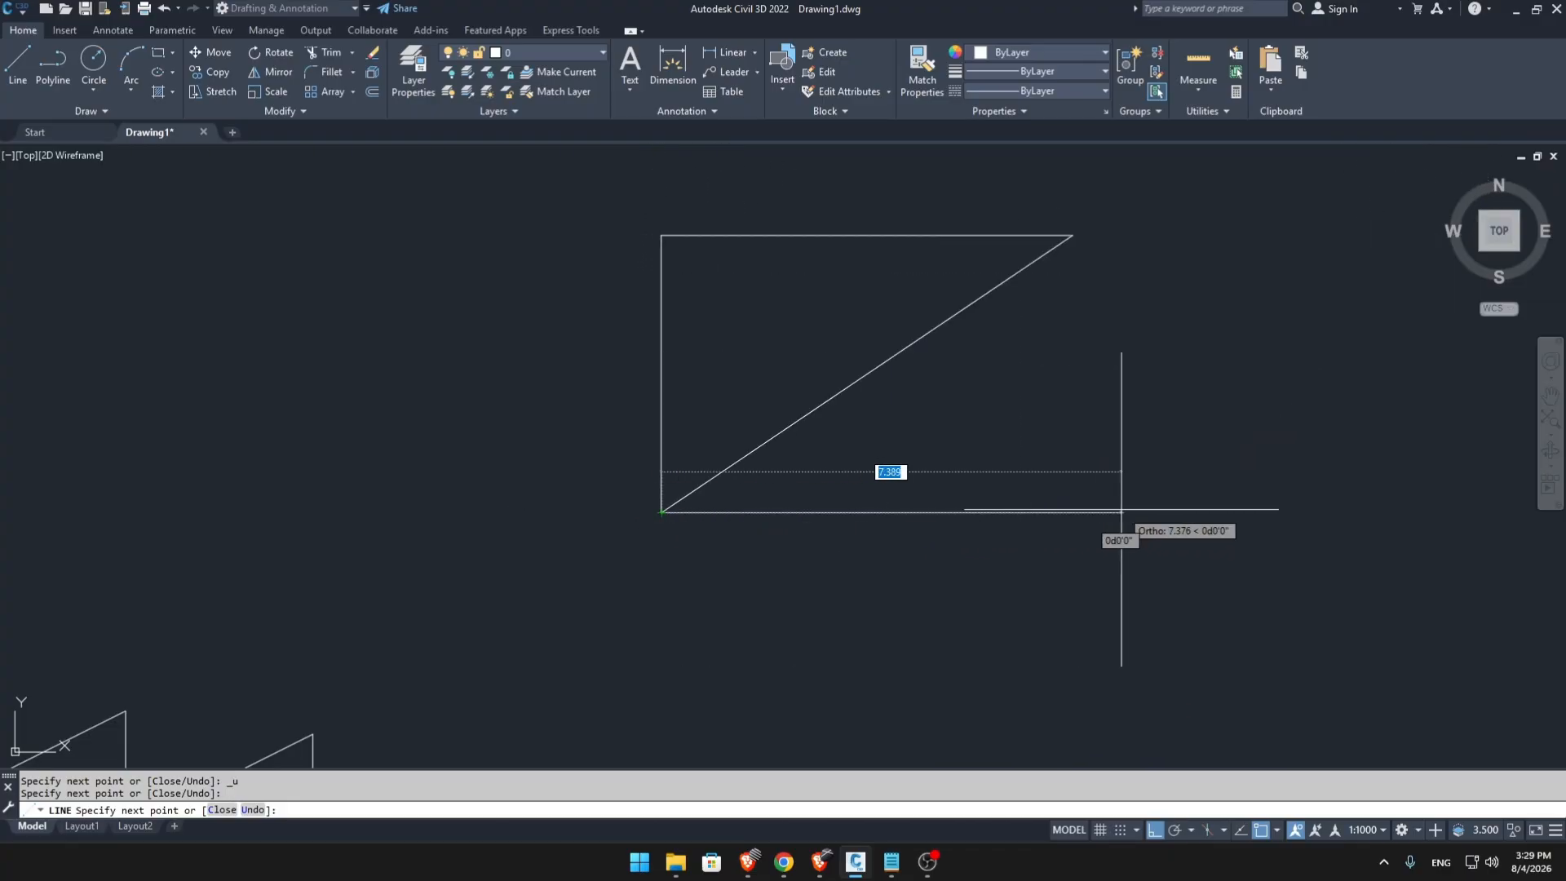
pyautogui.press('Escape')
pyautogui.scroll(-5, 872, 540)
pyautogui.moveTo(871, 541); pyautogui.dragTo(672, 433, button='middle')
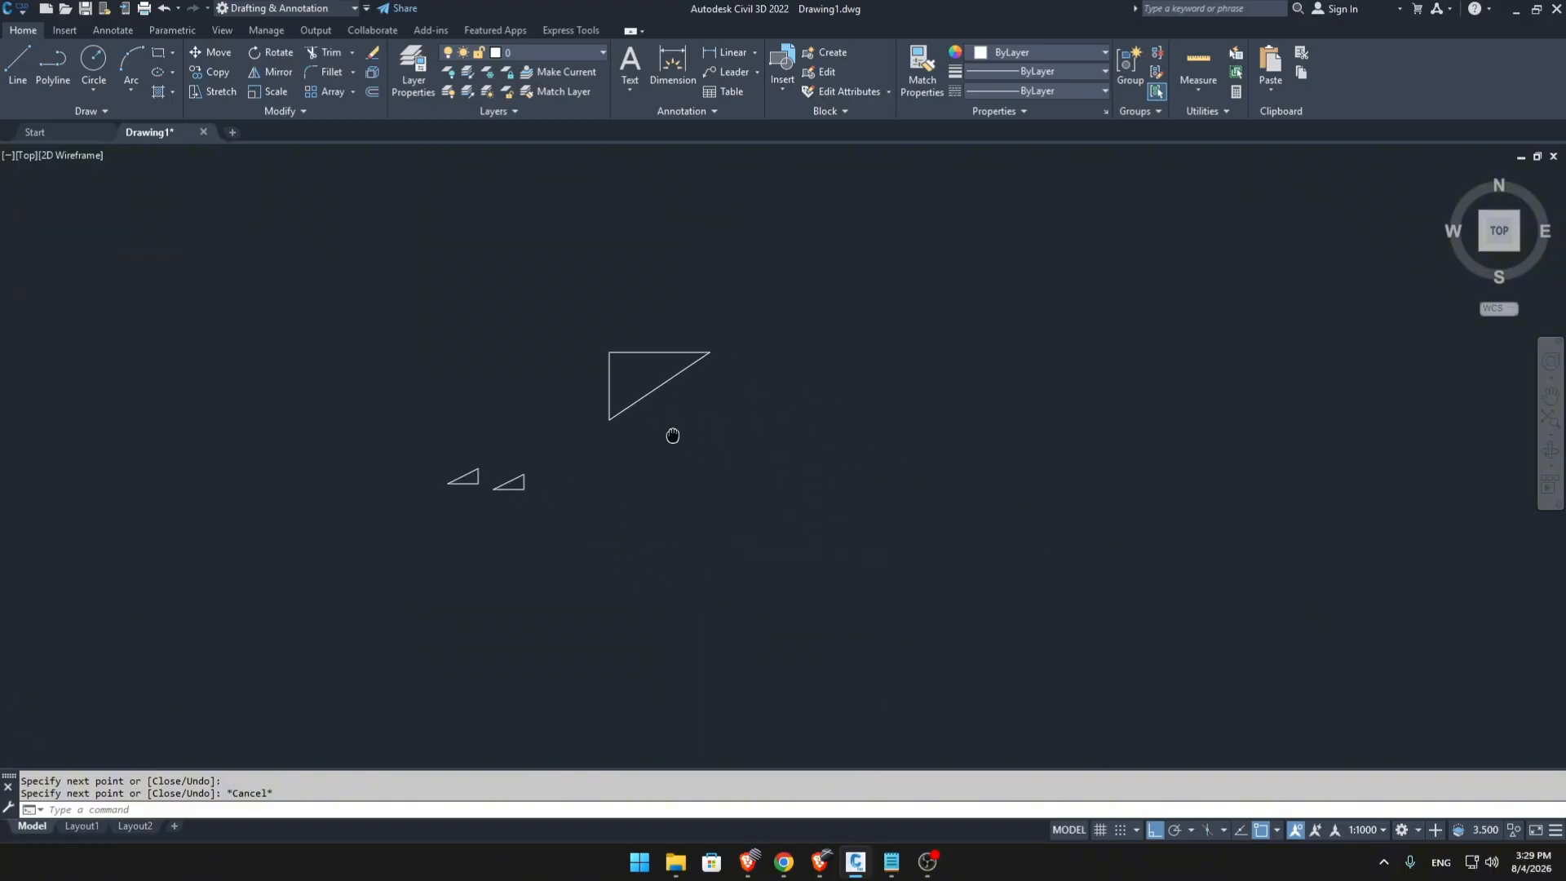
pyautogui.scroll(-4, 689, 475)
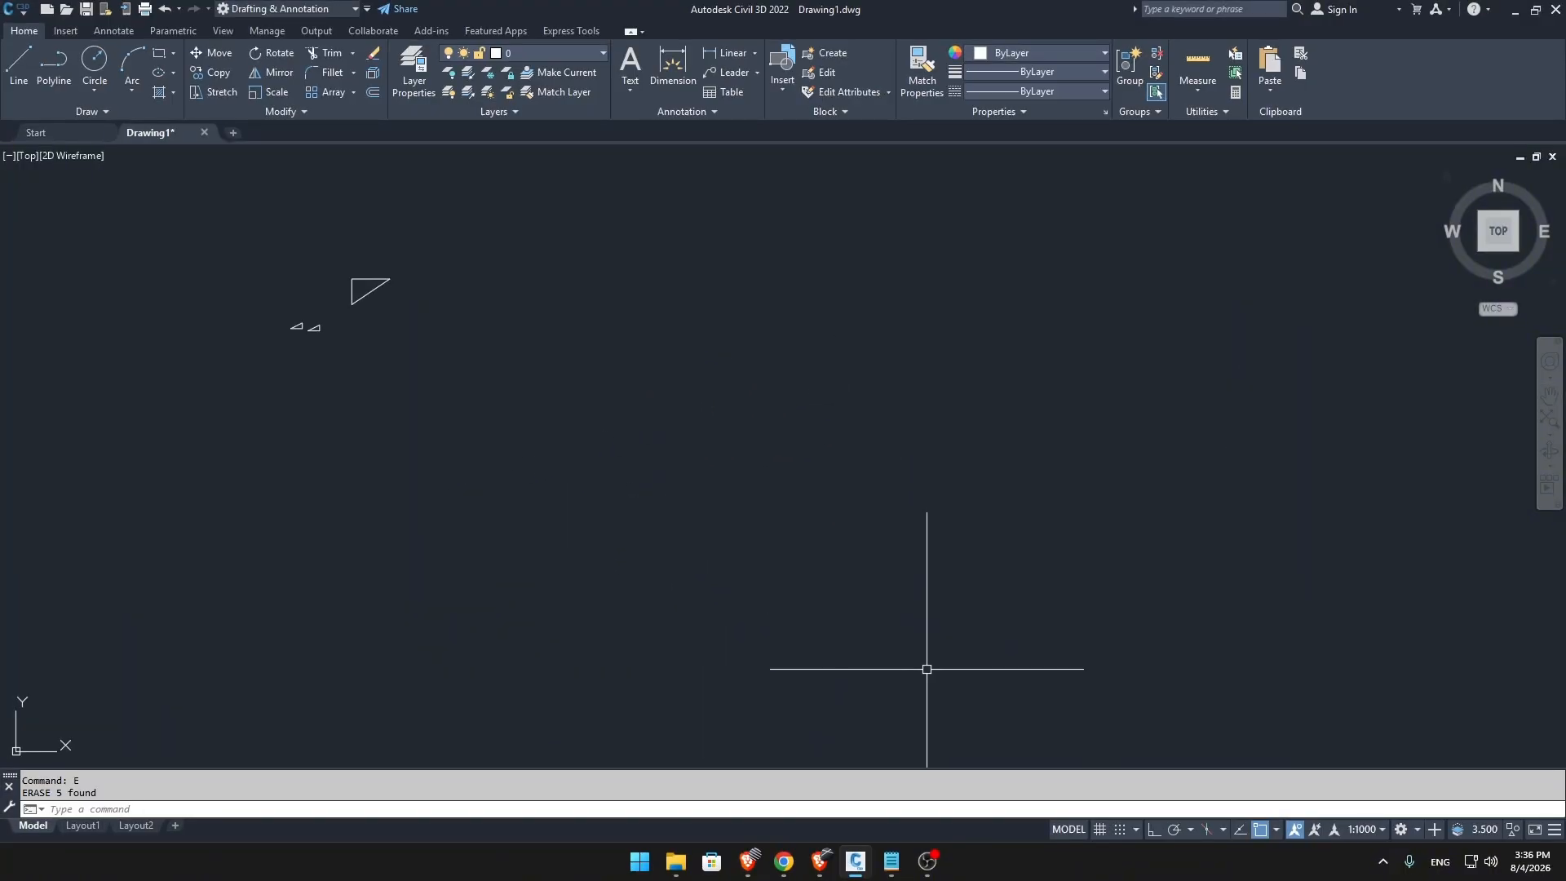
# Switch to the Notepad topic list to check the upcoming command, and return to the drawing.
pyautogui.click(902, 859)
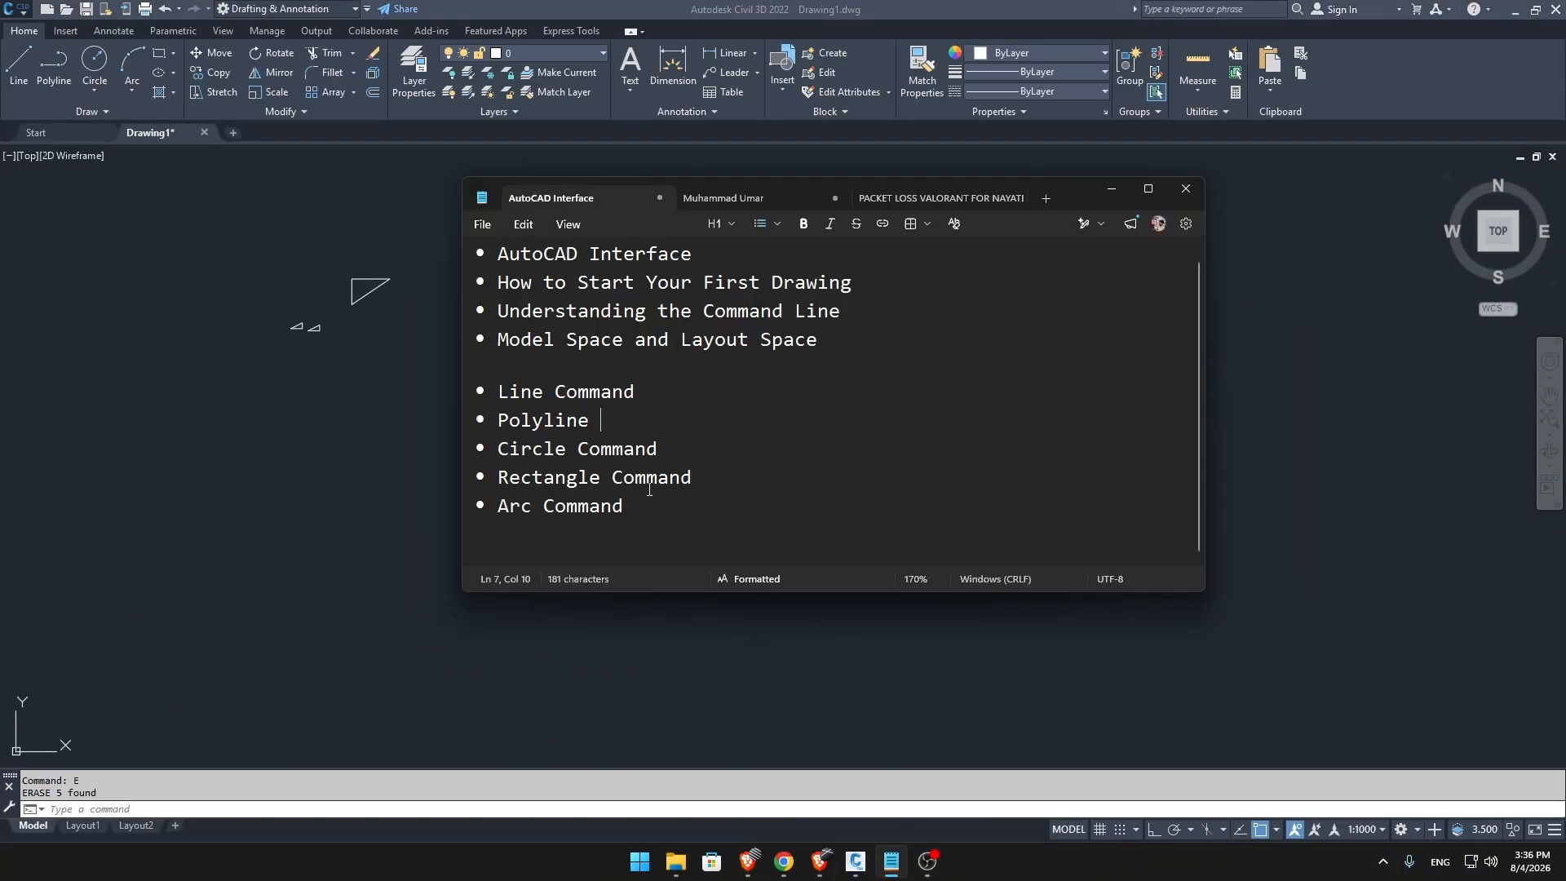
pyautogui.click(1113, 193)
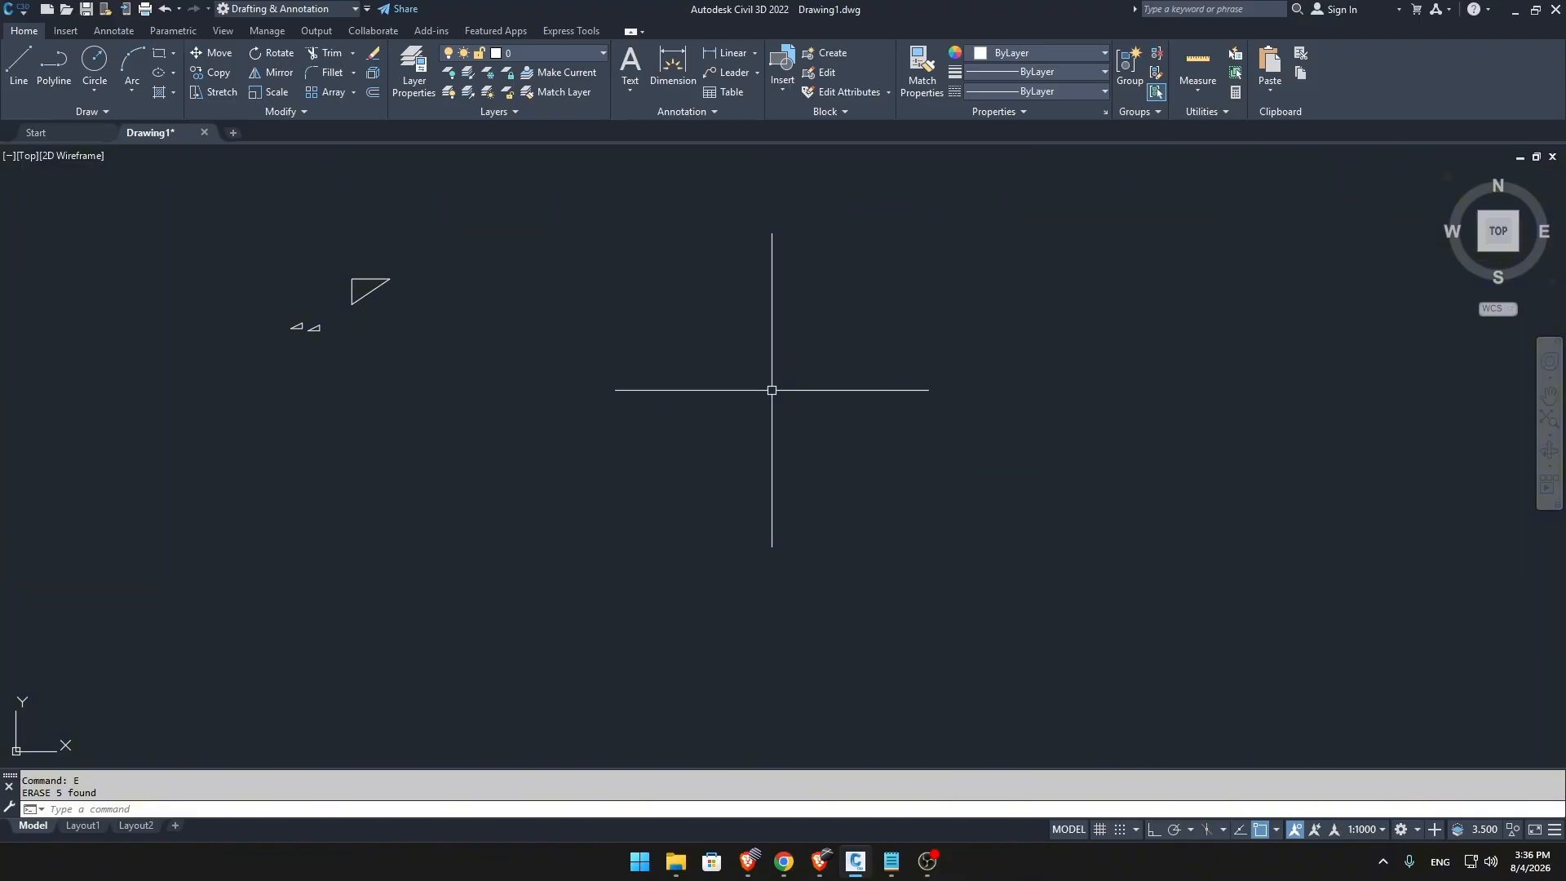
# Start a polyline below and right of the triangles with an upward slanted segment about 50 units long and two further segments rightward.
pyautogui.write('l')
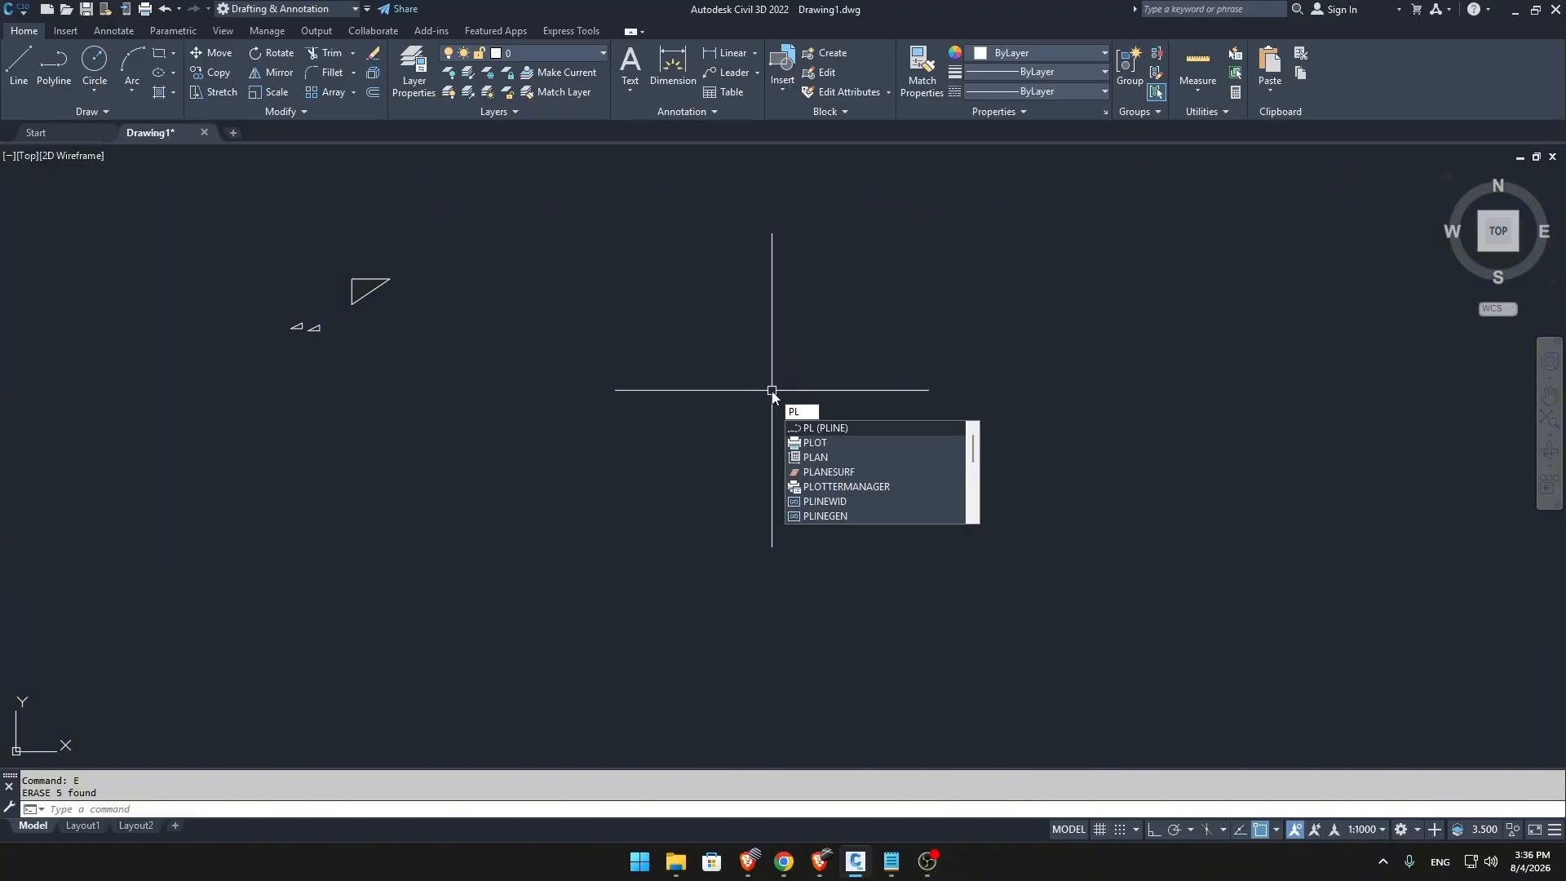
pyautogui.press('Return')
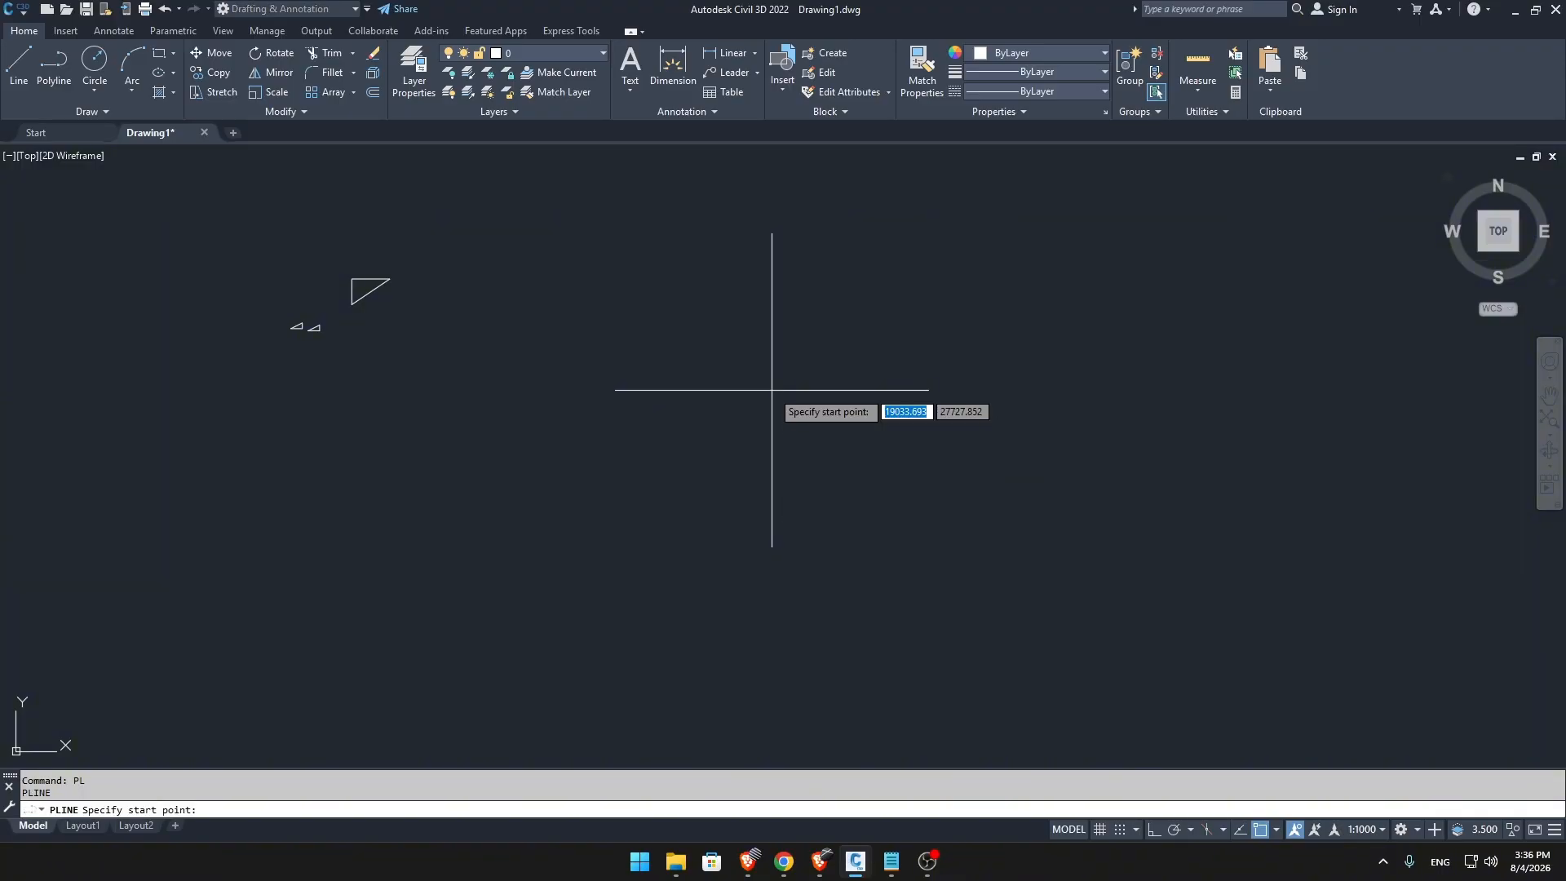
pyautogui.click(512, 565)
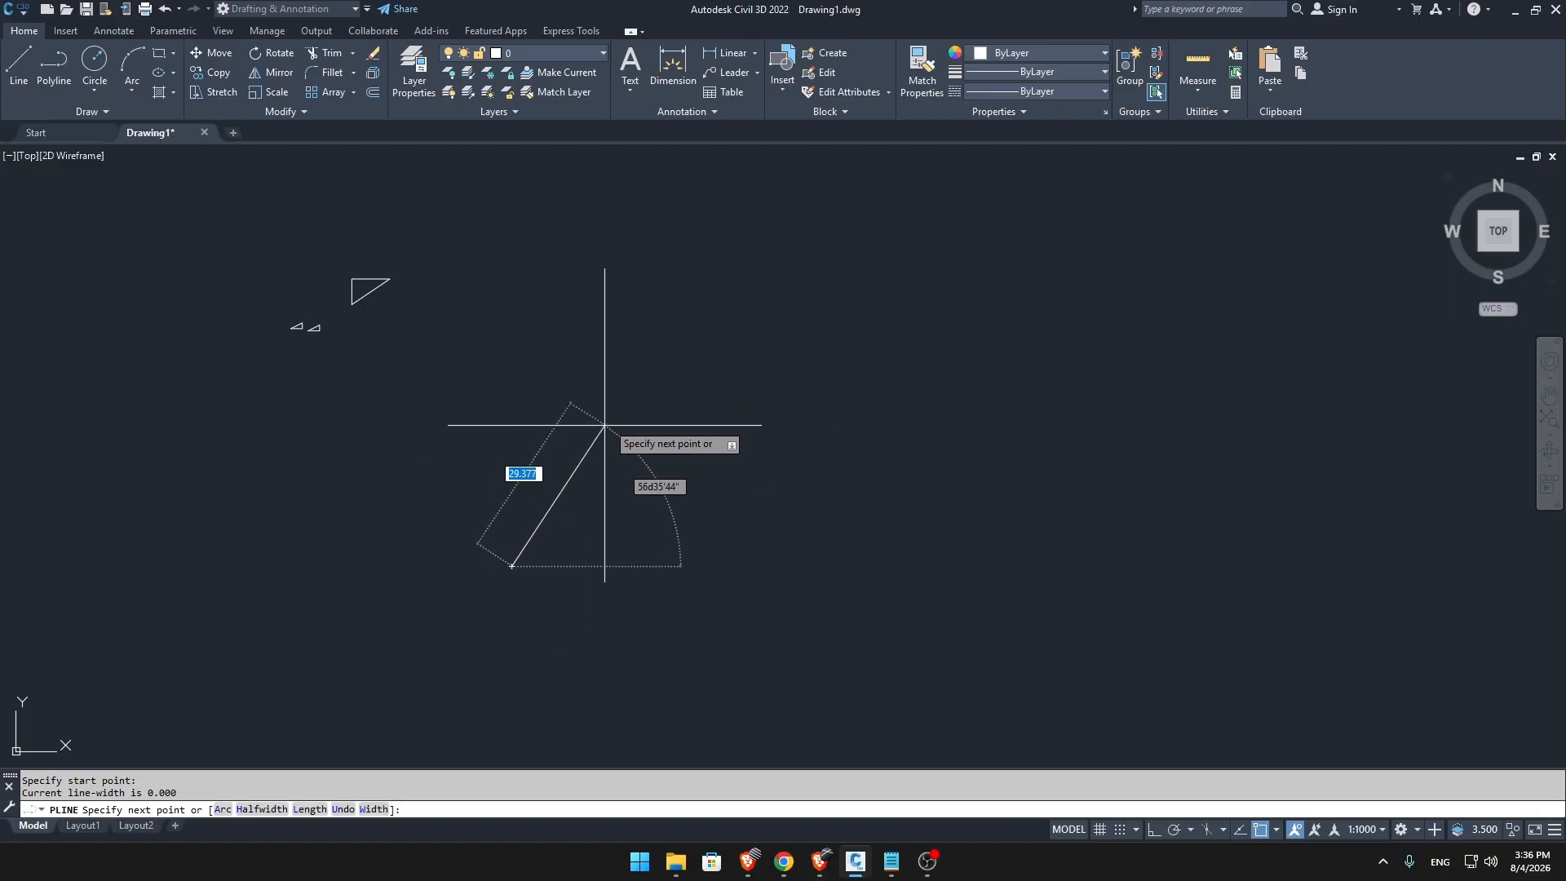
pyautogui.click(695, 347)
pyautogui.click(1015, 285)
pyautogui.click(1281, 390)
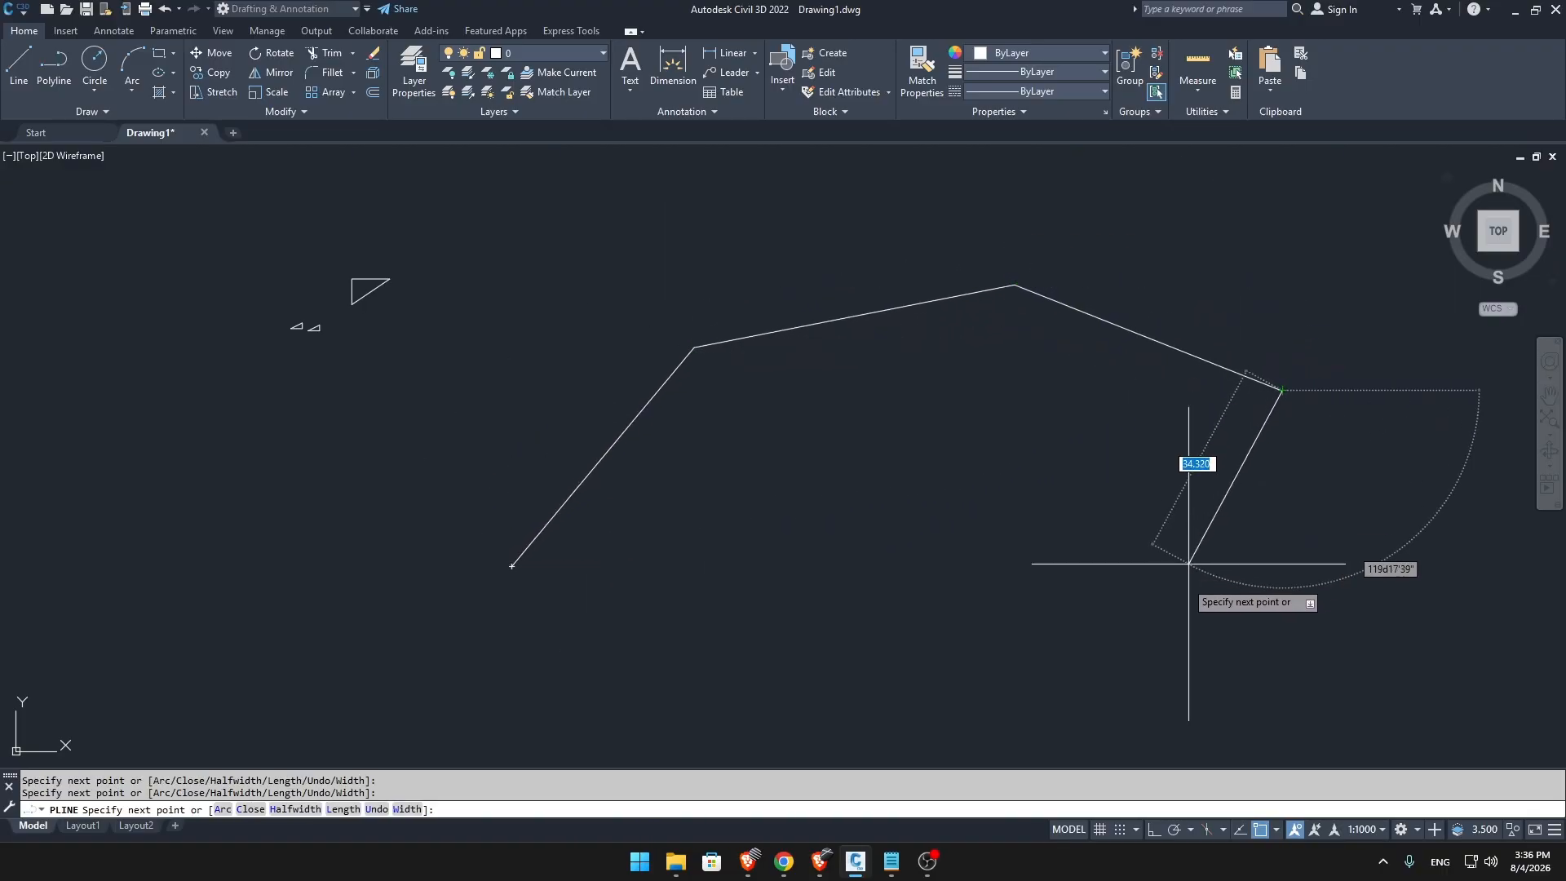
# Continue the polyline back leftward with a notched lower edge, snap its last segment to the start point, and end the command.
pyautogui.click(1168, 638)
pyautogui.click(902, 505)
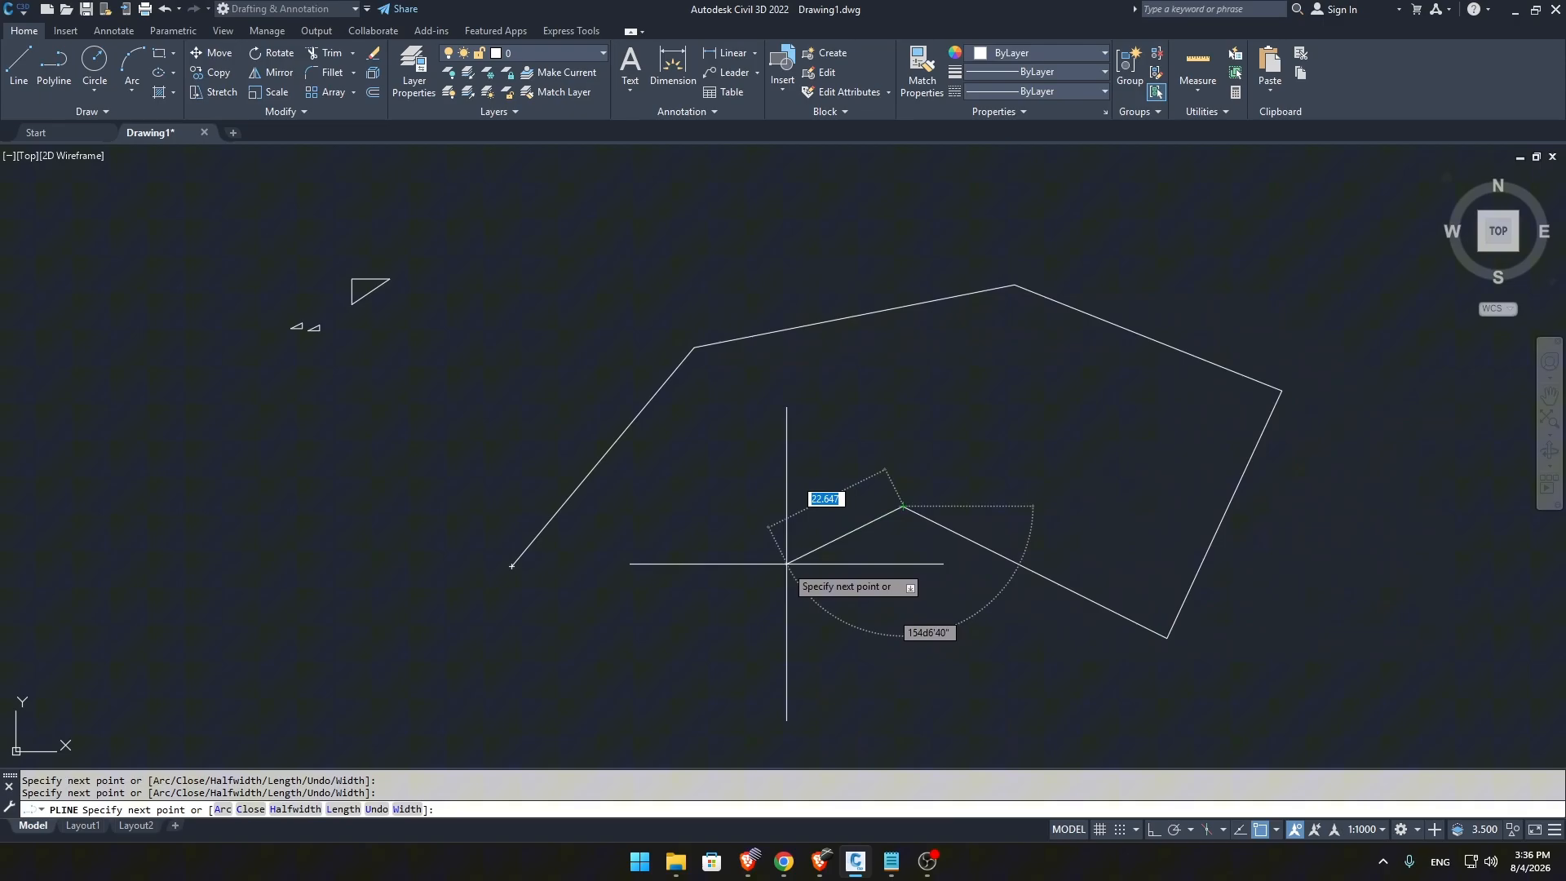
pyautogui.click(675, 663)
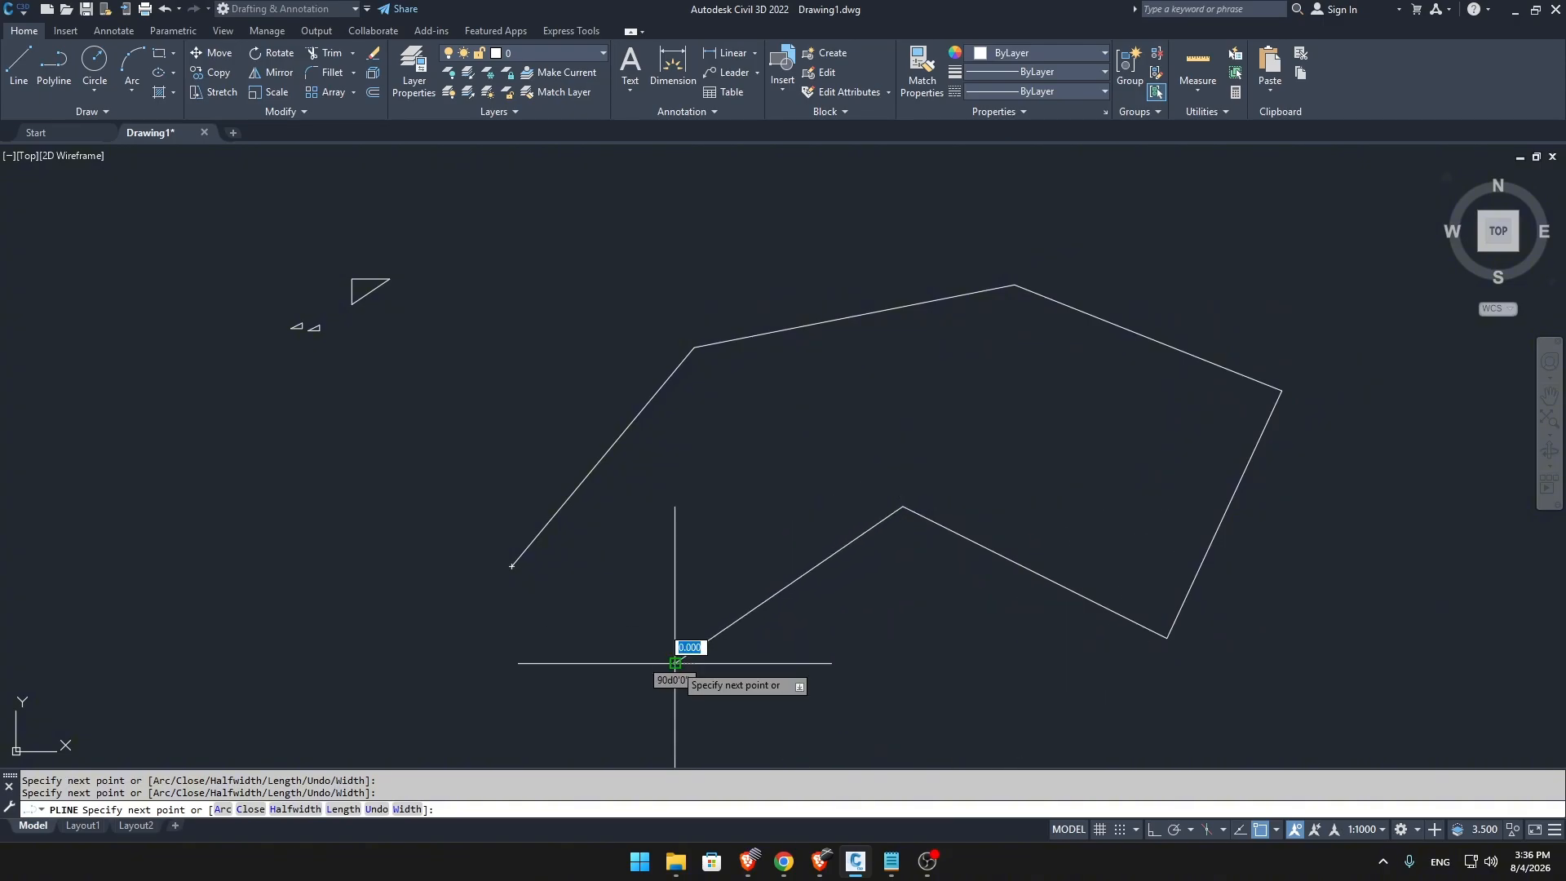
pyautogui.click(512, 566)
pyautogui.press('Escape')
pyautogui.scroll(-3, 682, 448)
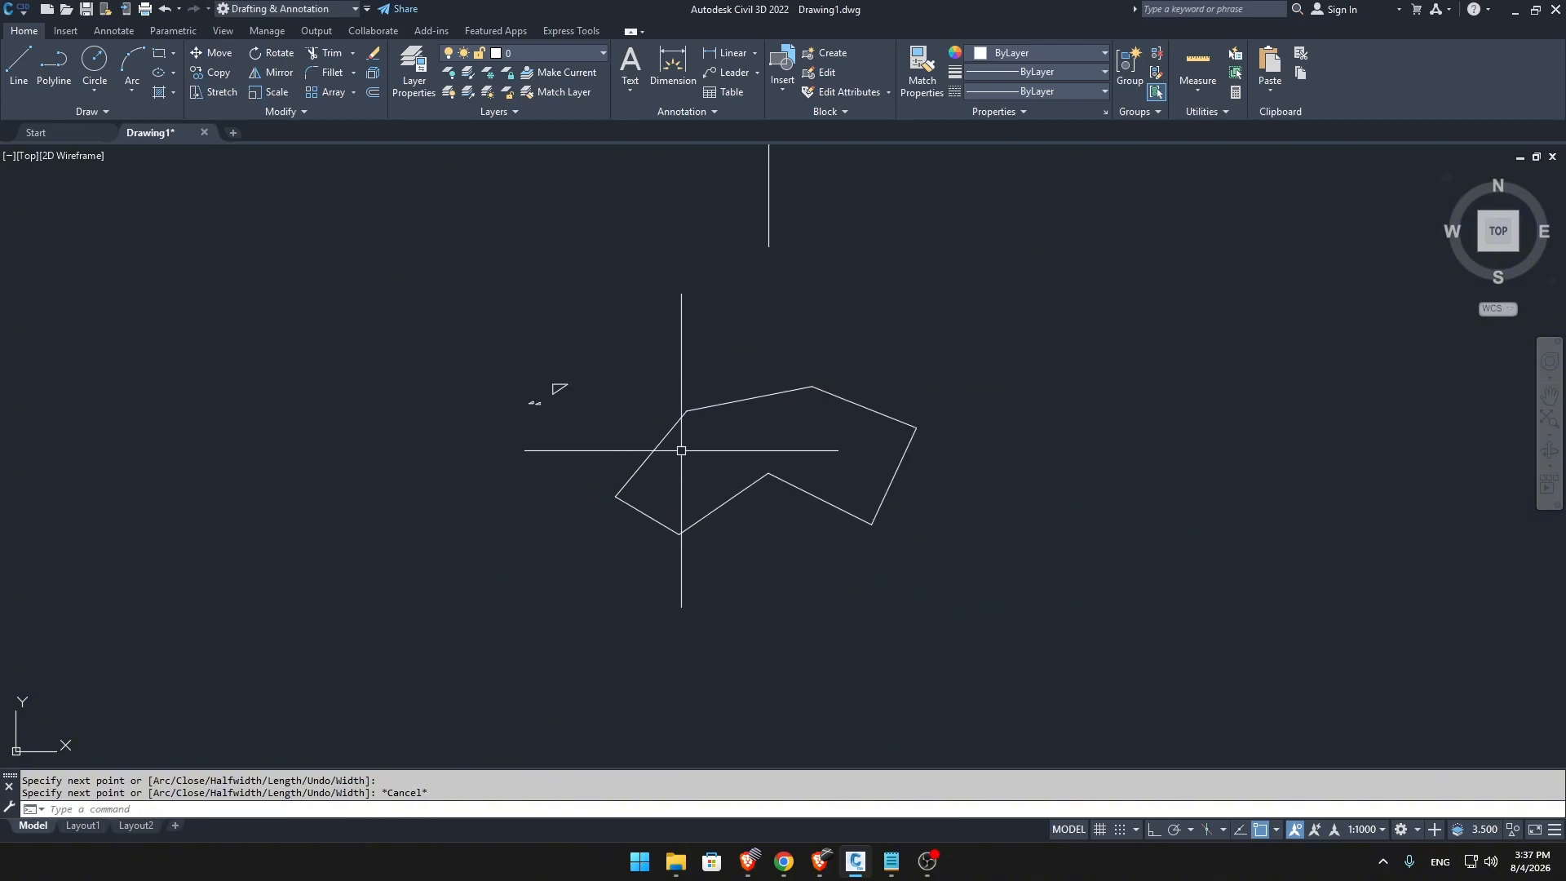
pyautogui.scroll(2, 710, 471)
pyautogui.scroll(1, 922, 442)
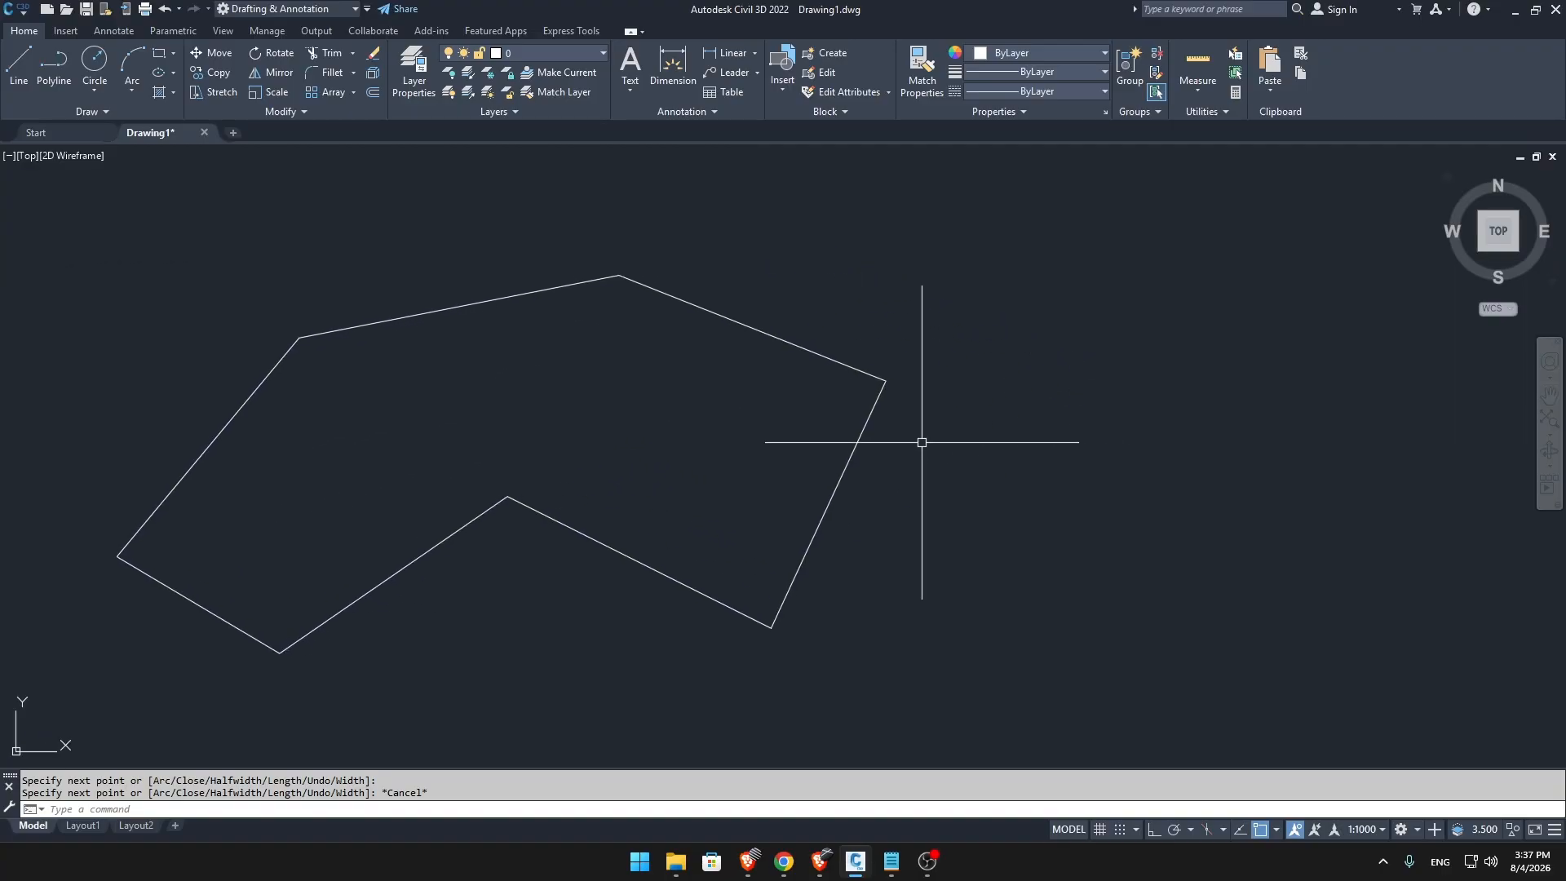
# Start a chain of separate lines right of the polyline with three segments: steeply up, across to the right, and down-right.
pyautogui.press('Return')
pyautogui.moveTo(1002, 464); pyautogui.dragTo(901, 399, button='middle')
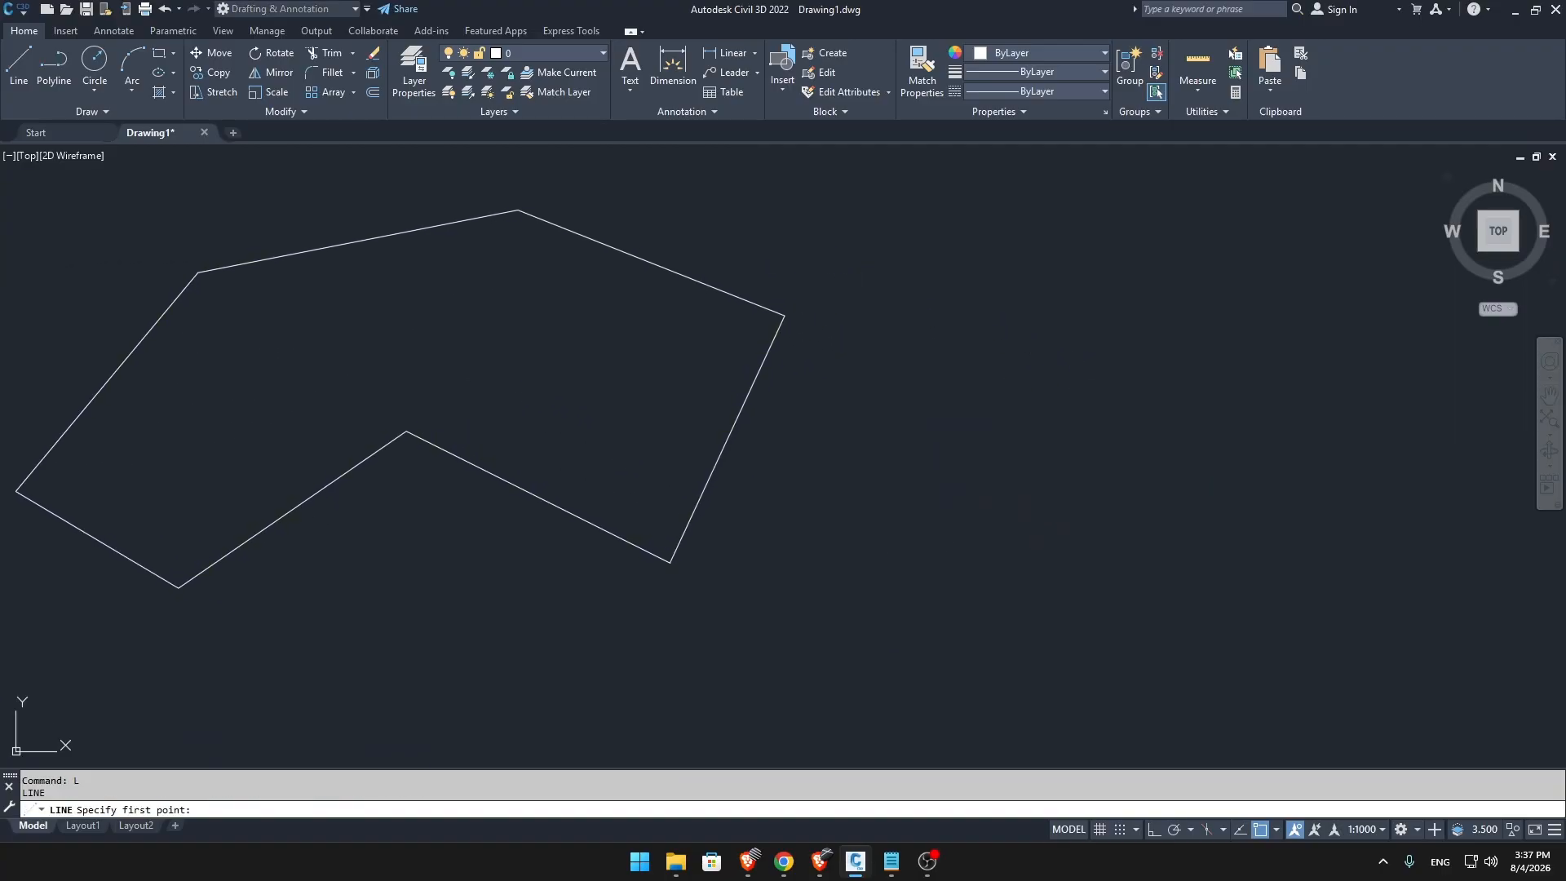
pyautogui.click(848, 492)
pyautogui.click(943, 286)
pyautogui.click(1328, 255)
pyautogui.click(1439, 398)
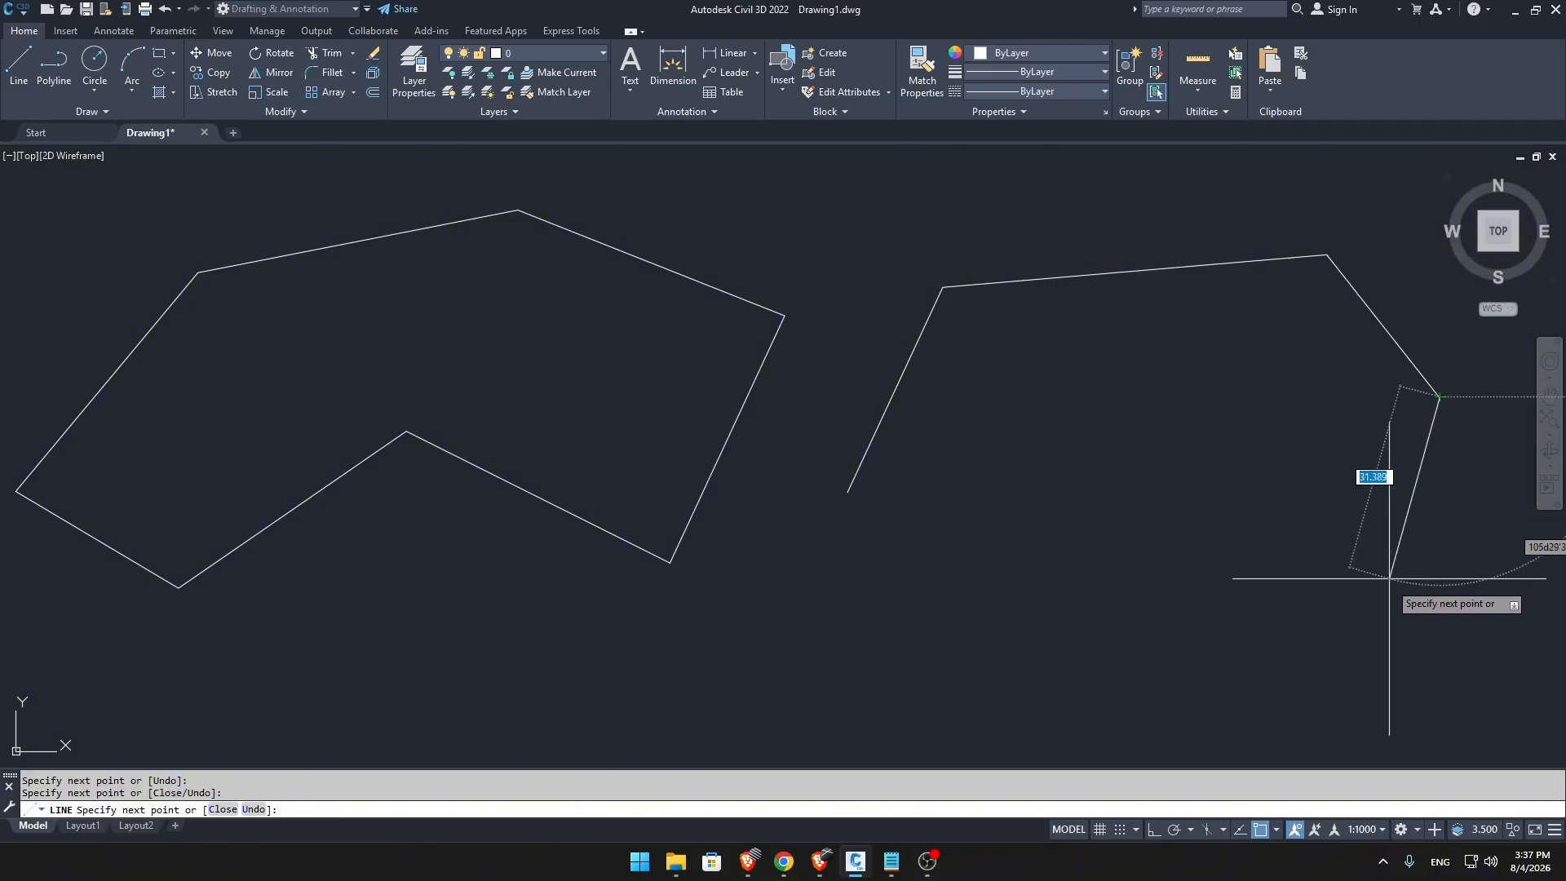
# Continue the line chain around a notched lower edge back to its start point, and end the Line command.
pyautogui.click(1381, 617)
pyautogui.click(1205, 671)
pyautogui.click(1096, 439)
pyautogui.click(946, 598)
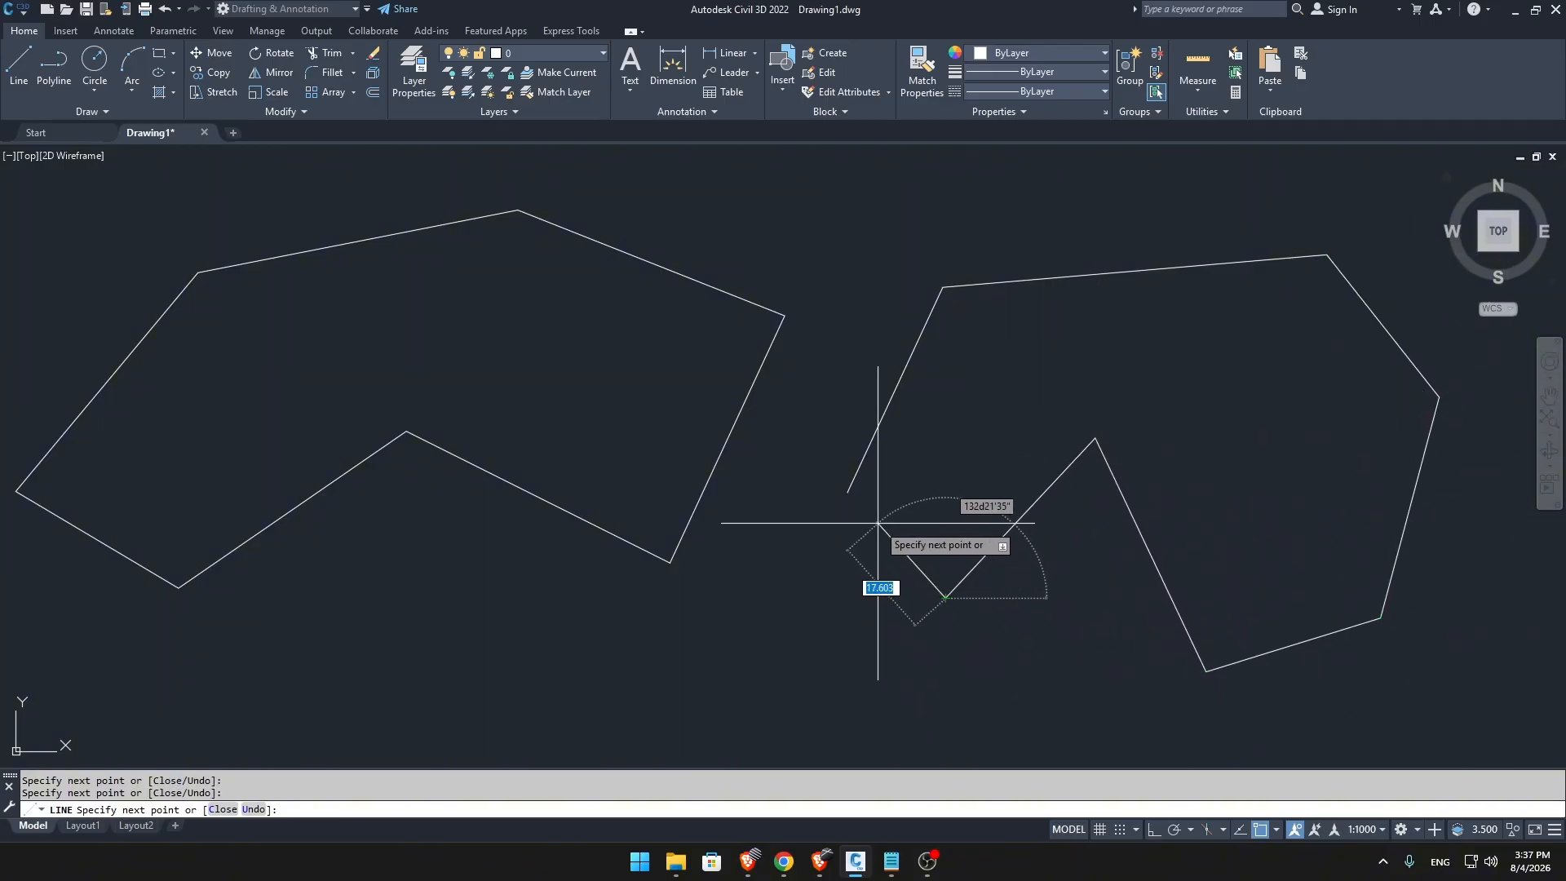
pyautogui.click(850, 497)
pyautogui.press('Escape')
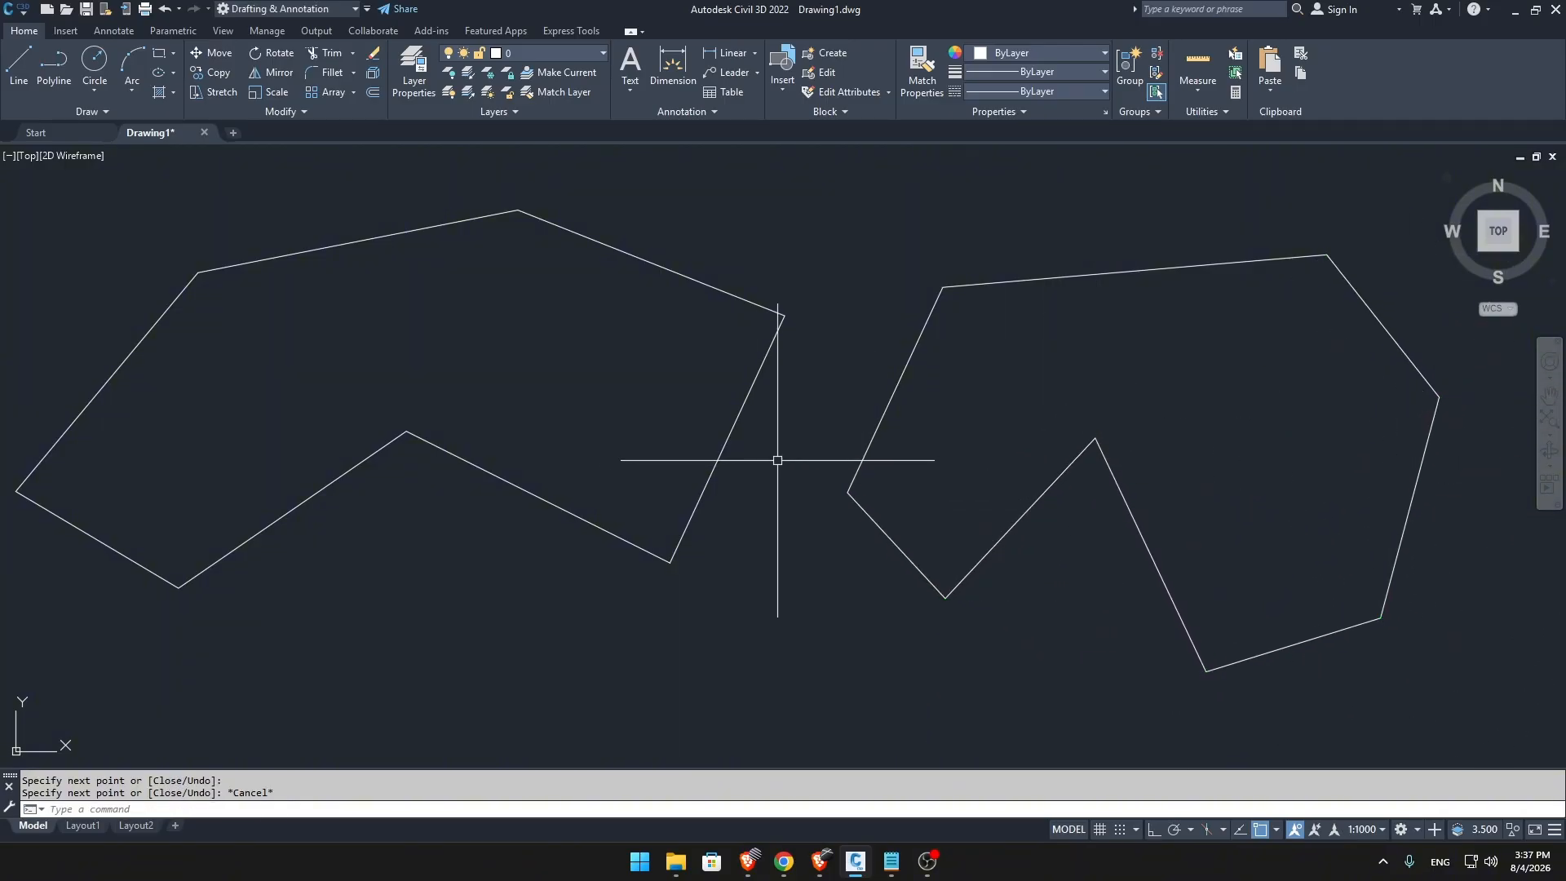
# Select the eight separate lines of the line-built shape one at a time, and clear the selection.
pyautogui.moveTo(832, 444); pyautogui.dragTo(835, 448, button='middle')
pyautogui.click(893, 398)
pyautogui.click(1032, 282)
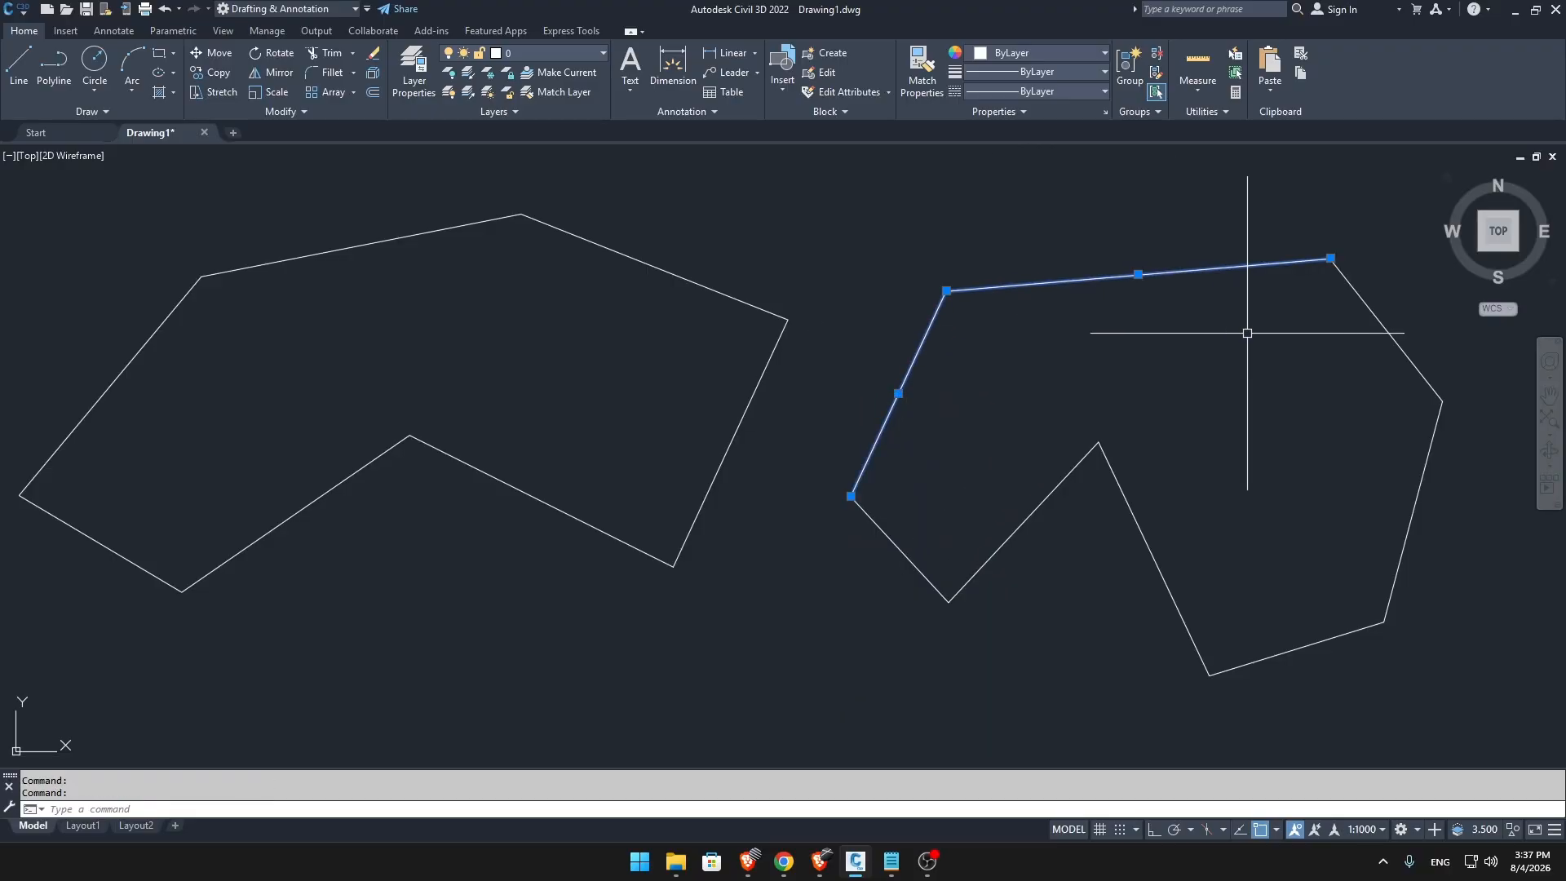
pyautogui.click(1369, 310)
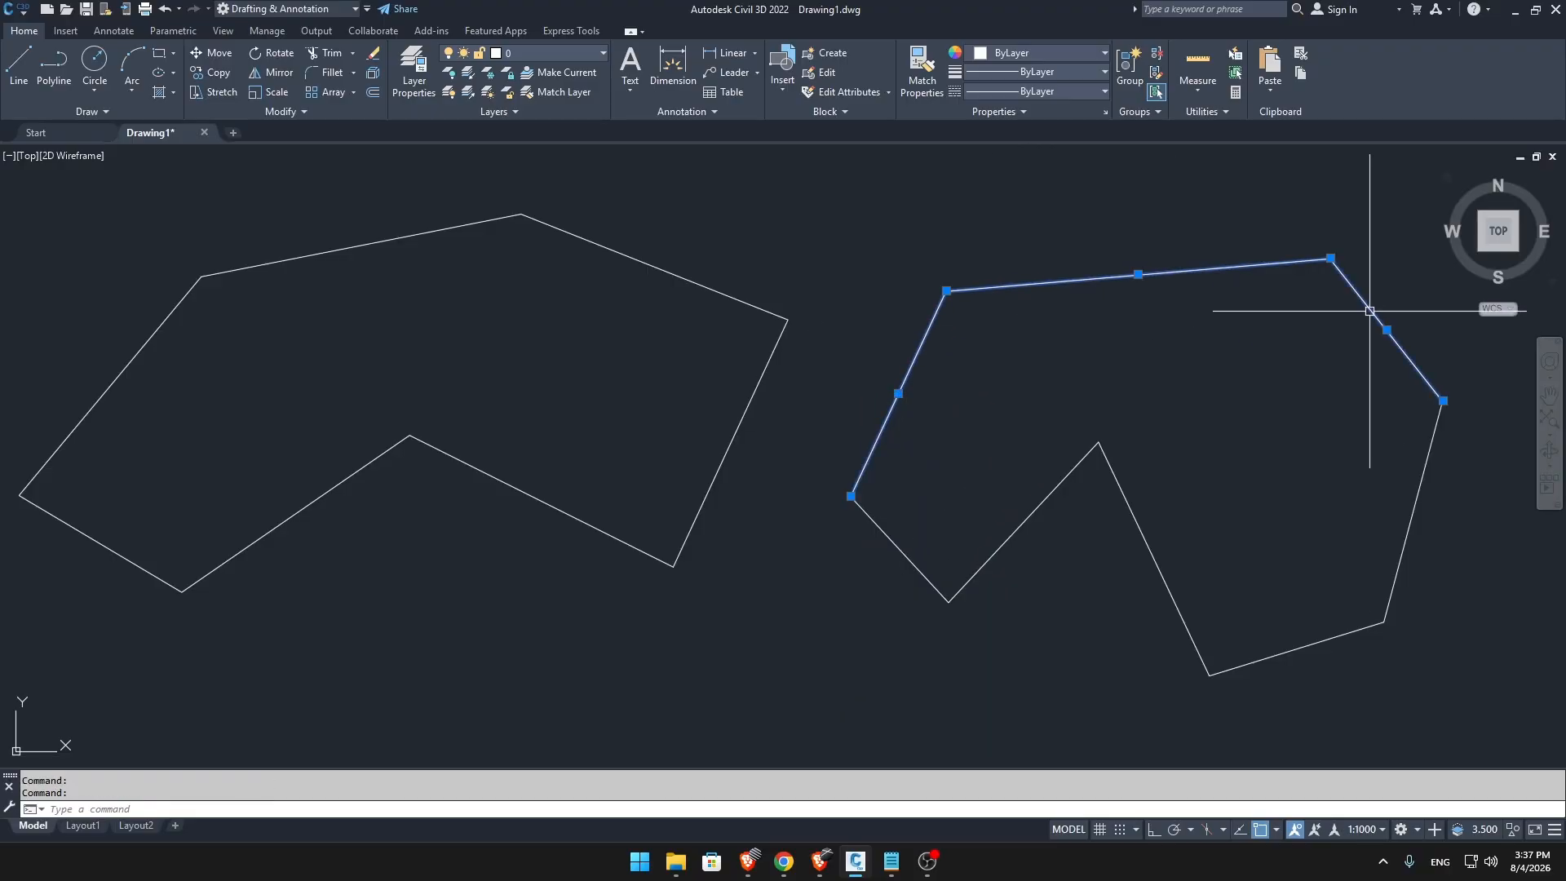
pyautogui.click(1424, 485)
pyautogui.click(1339, 635)
pyautogui.click(1171, 595)
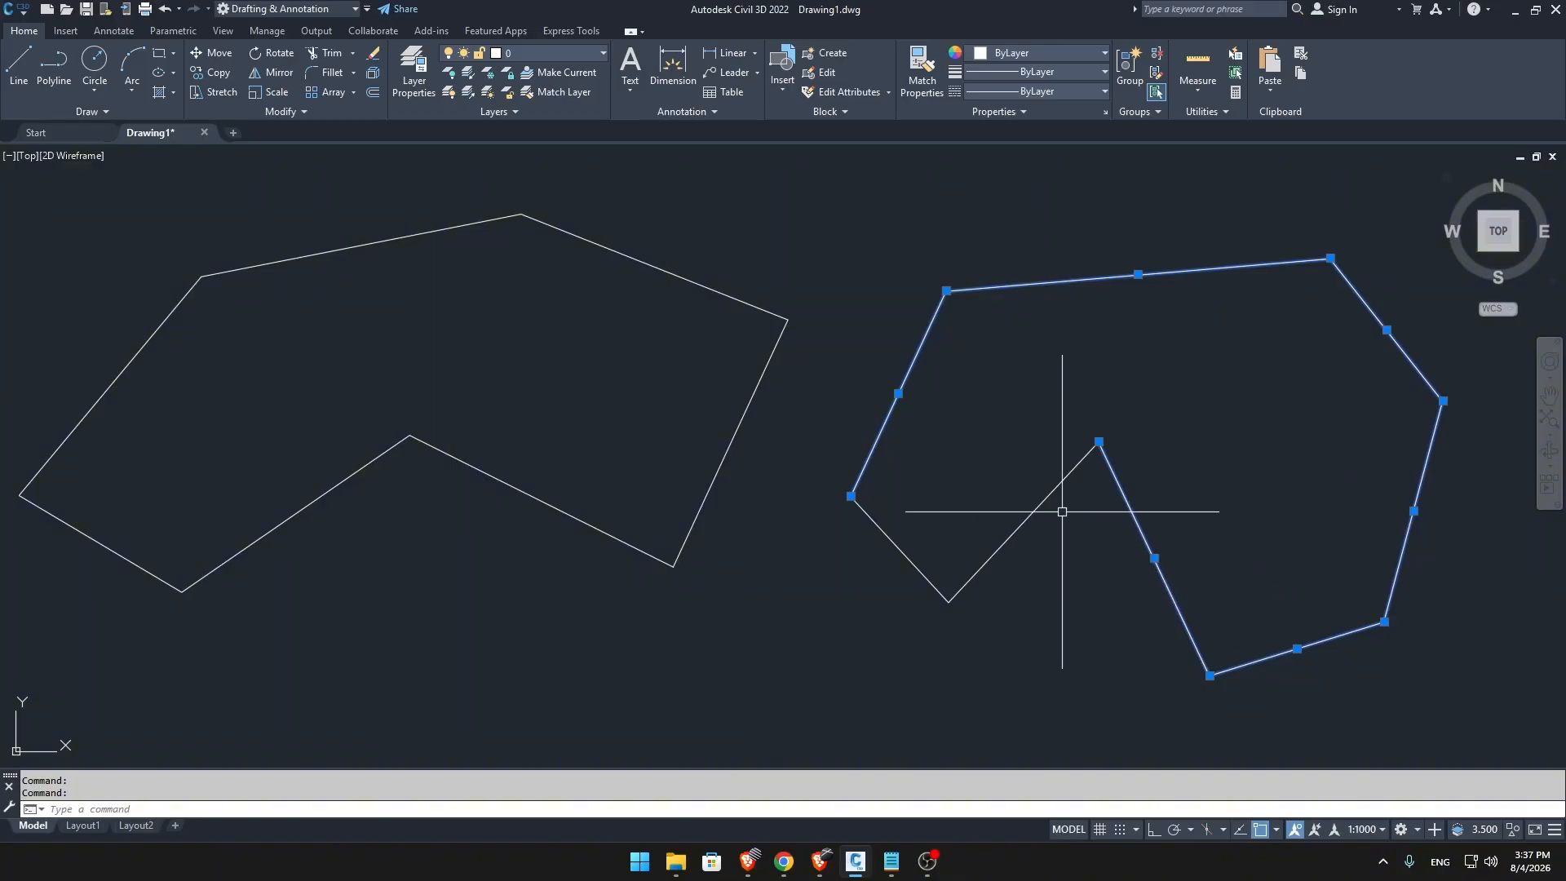
pyautogui.click(1032, 514)
pyautogui.click(910, 552)
pyautogui.click(835, 567)
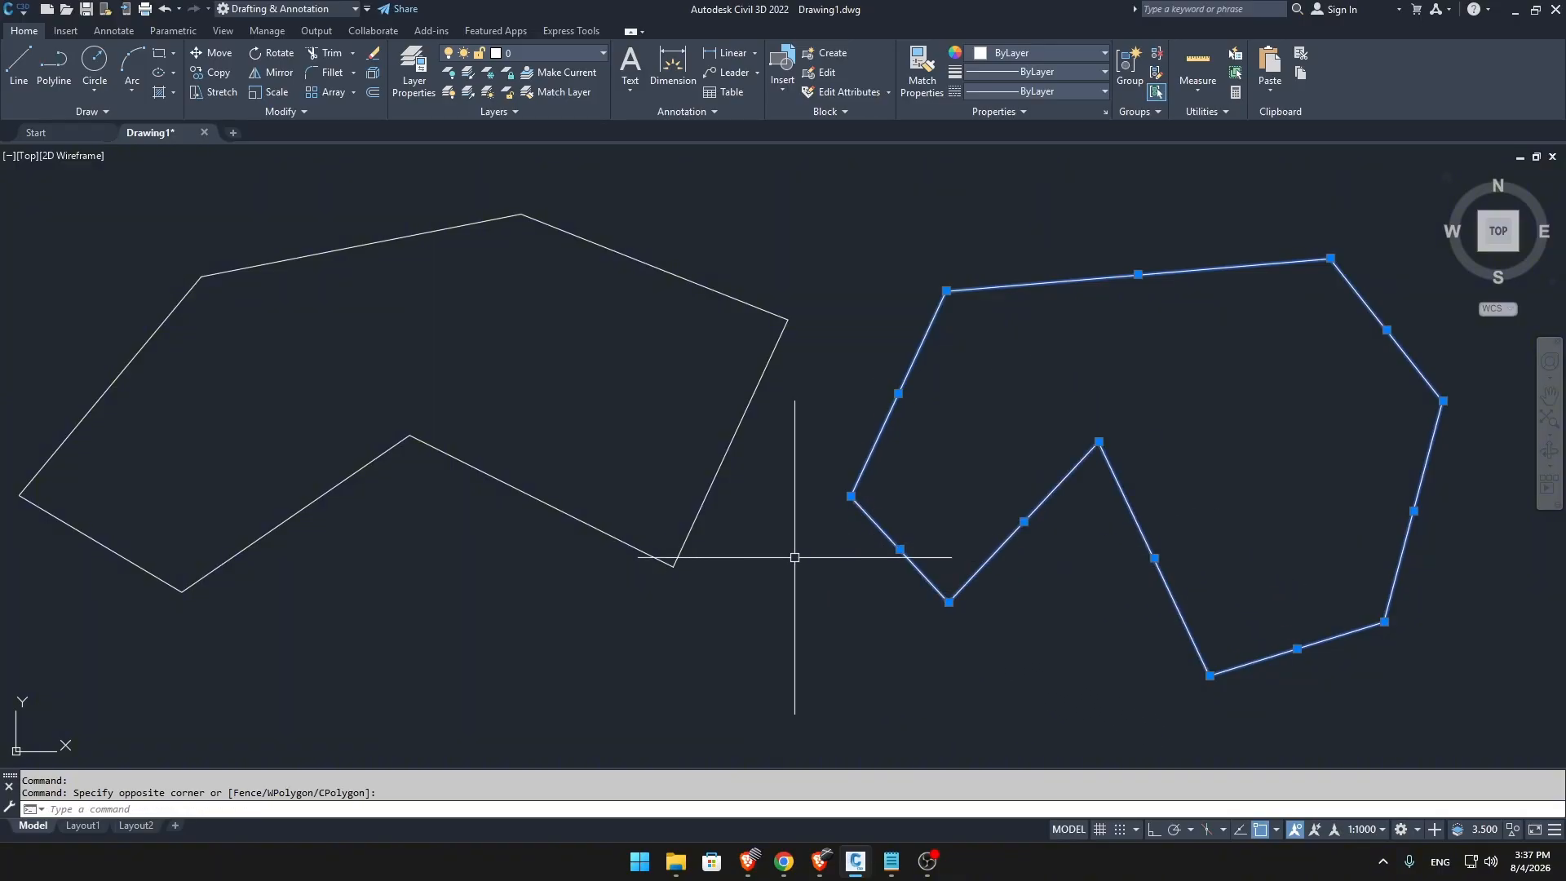
pyautogui.press('Escape')
# Select the polyline shape, stretch its notch vertex straight down, and move its upper-right segment down and slightly left.
pyautogui.moveTo(796, 557); pyautogui.dragTo(929, 578, button='middle')
pyautogui.click(842, 521)
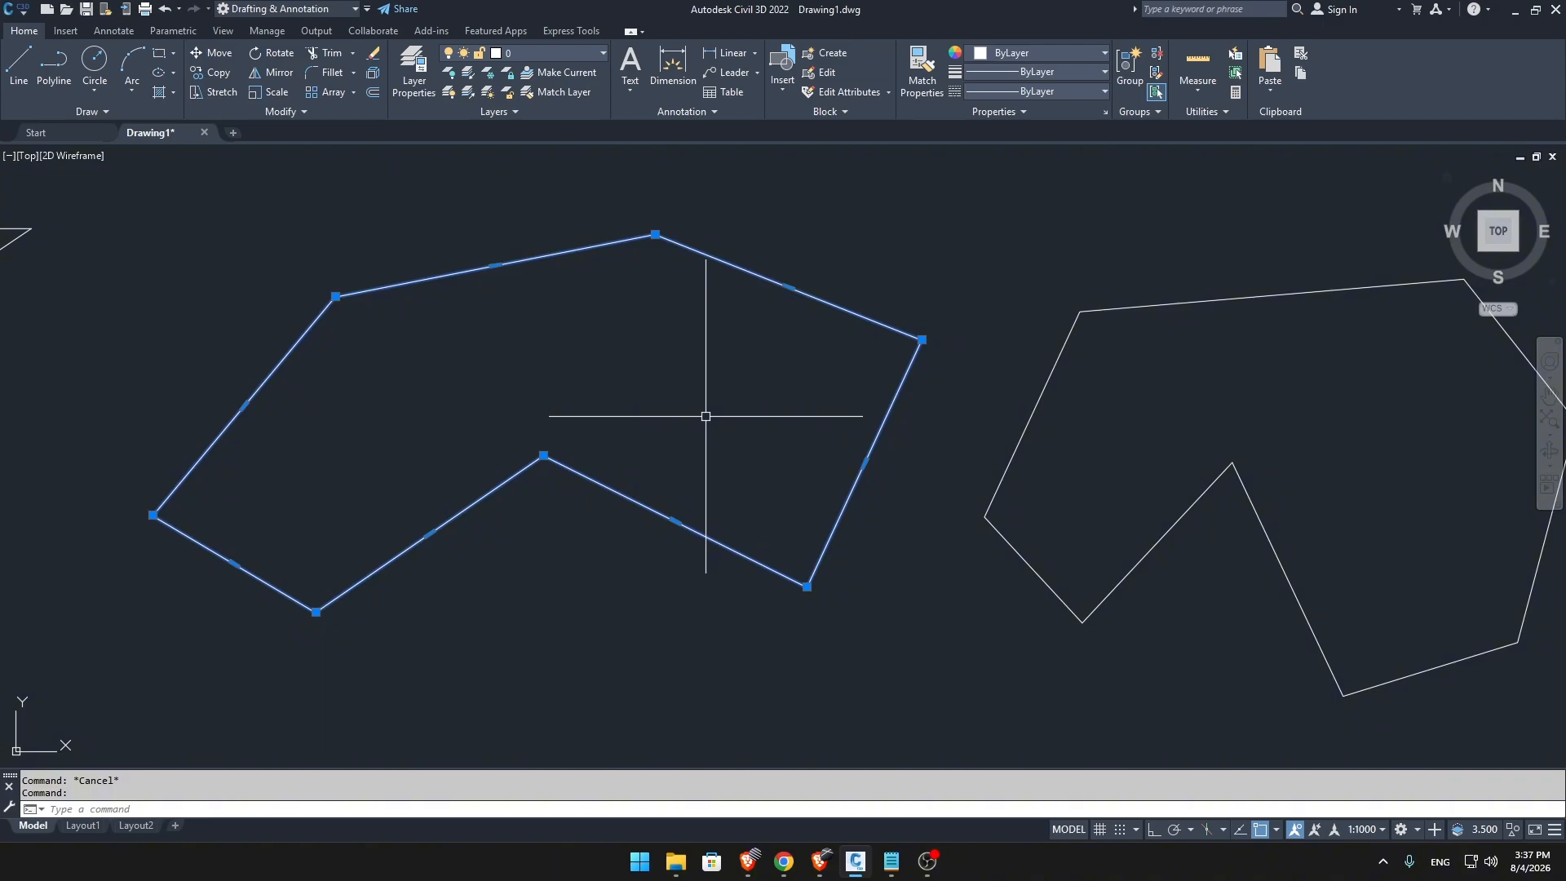
pyautogui.click(545, 457)
pyautogui.click(544, 551)
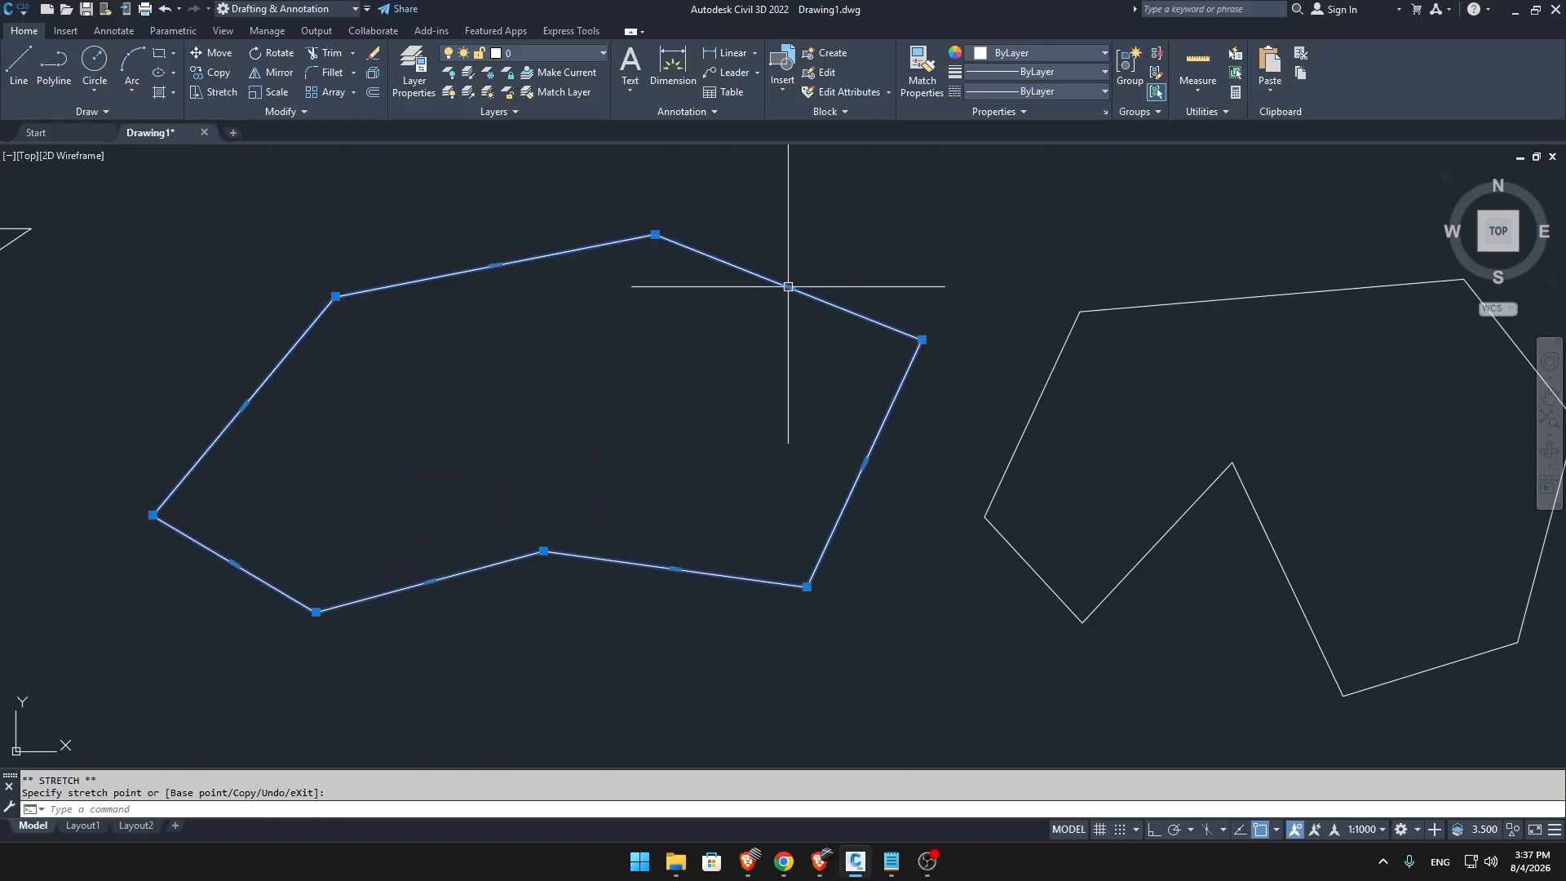
pyautogui.click(758, 359)
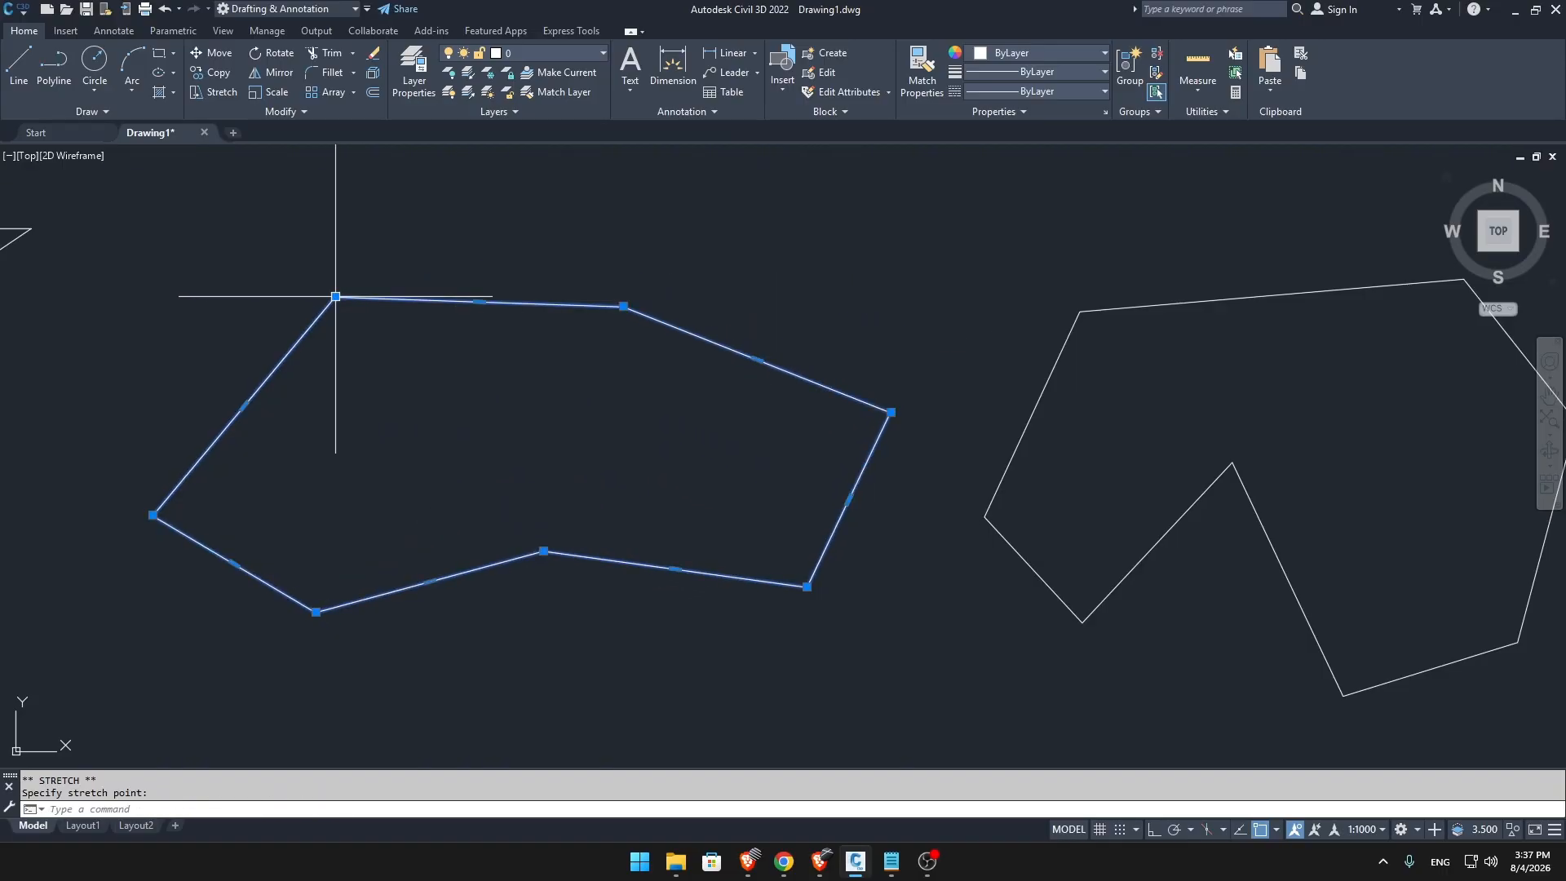
# Stretch the polyline's upper-left vertex down-right and its leftmost vertex inward to the right, and clear the selection.
pyautogui.click(417, 370)
pyautogui.click(148, 518)
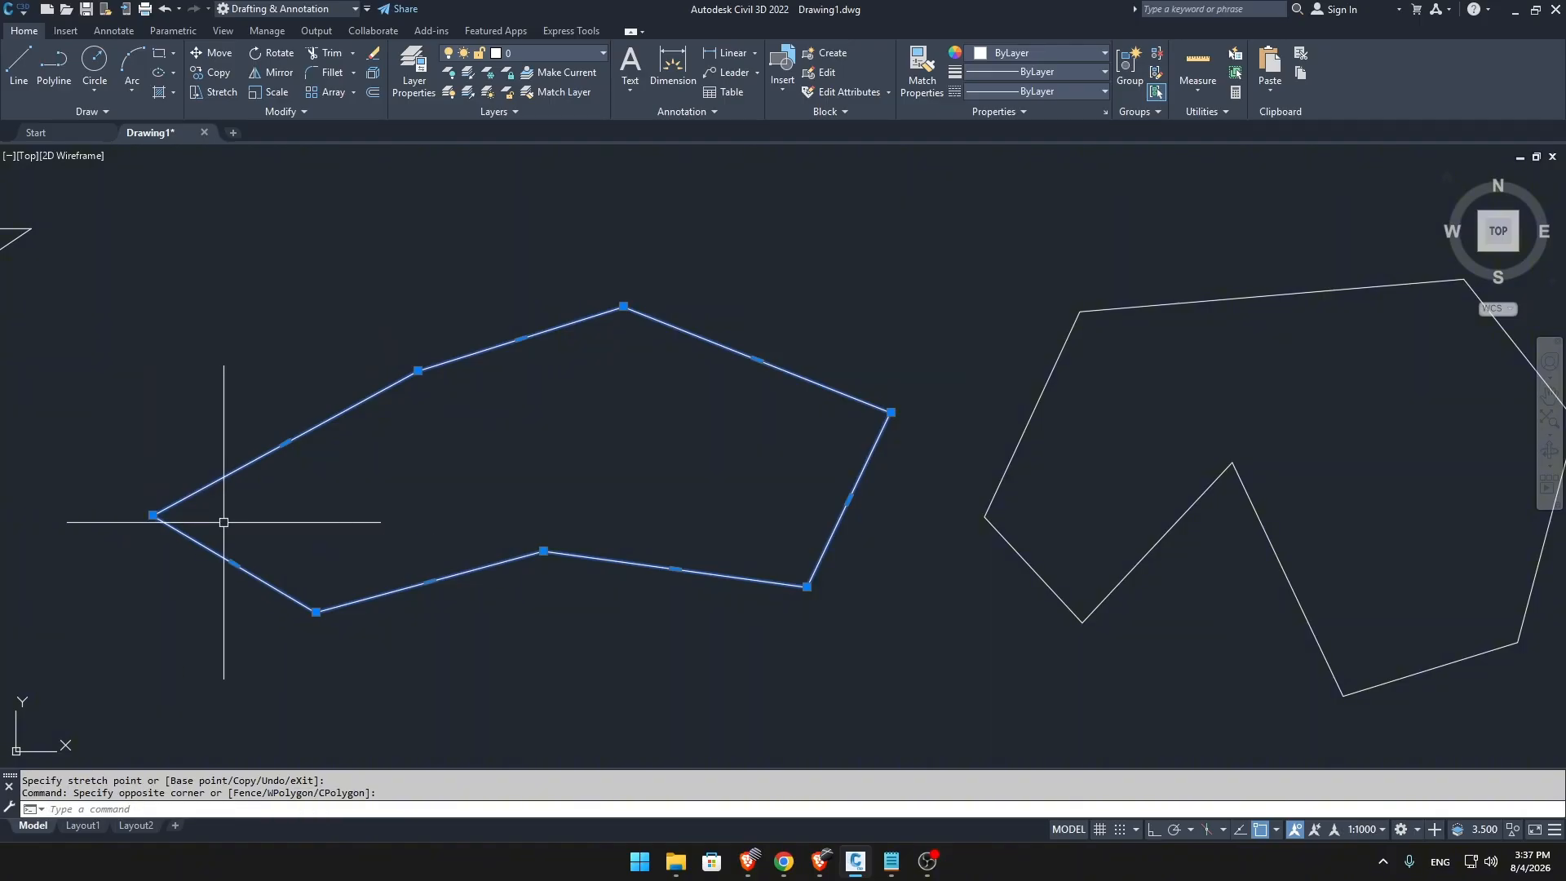
pyautogui.click(153, 515)
pyautogui.click(367, 506)
pyautogui.press('Escape')
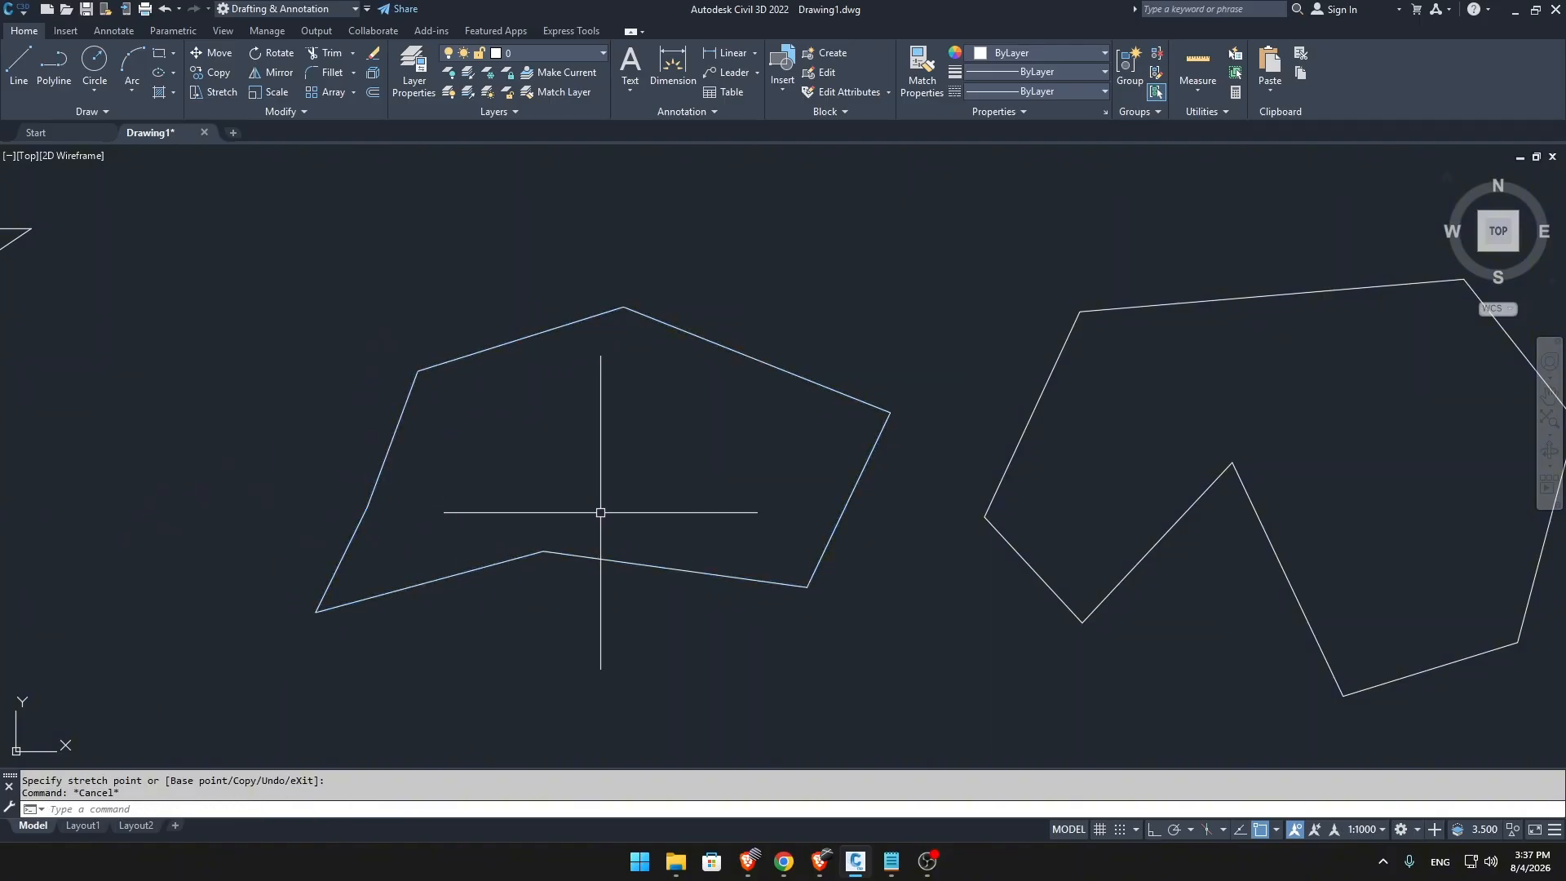
# Move the line-built shape's left line rightward and its top line upward by their midpoints, detaching both, and clear the selection.
pyautogui.click(1012, 453)
pyautogui.click(1032, 413)
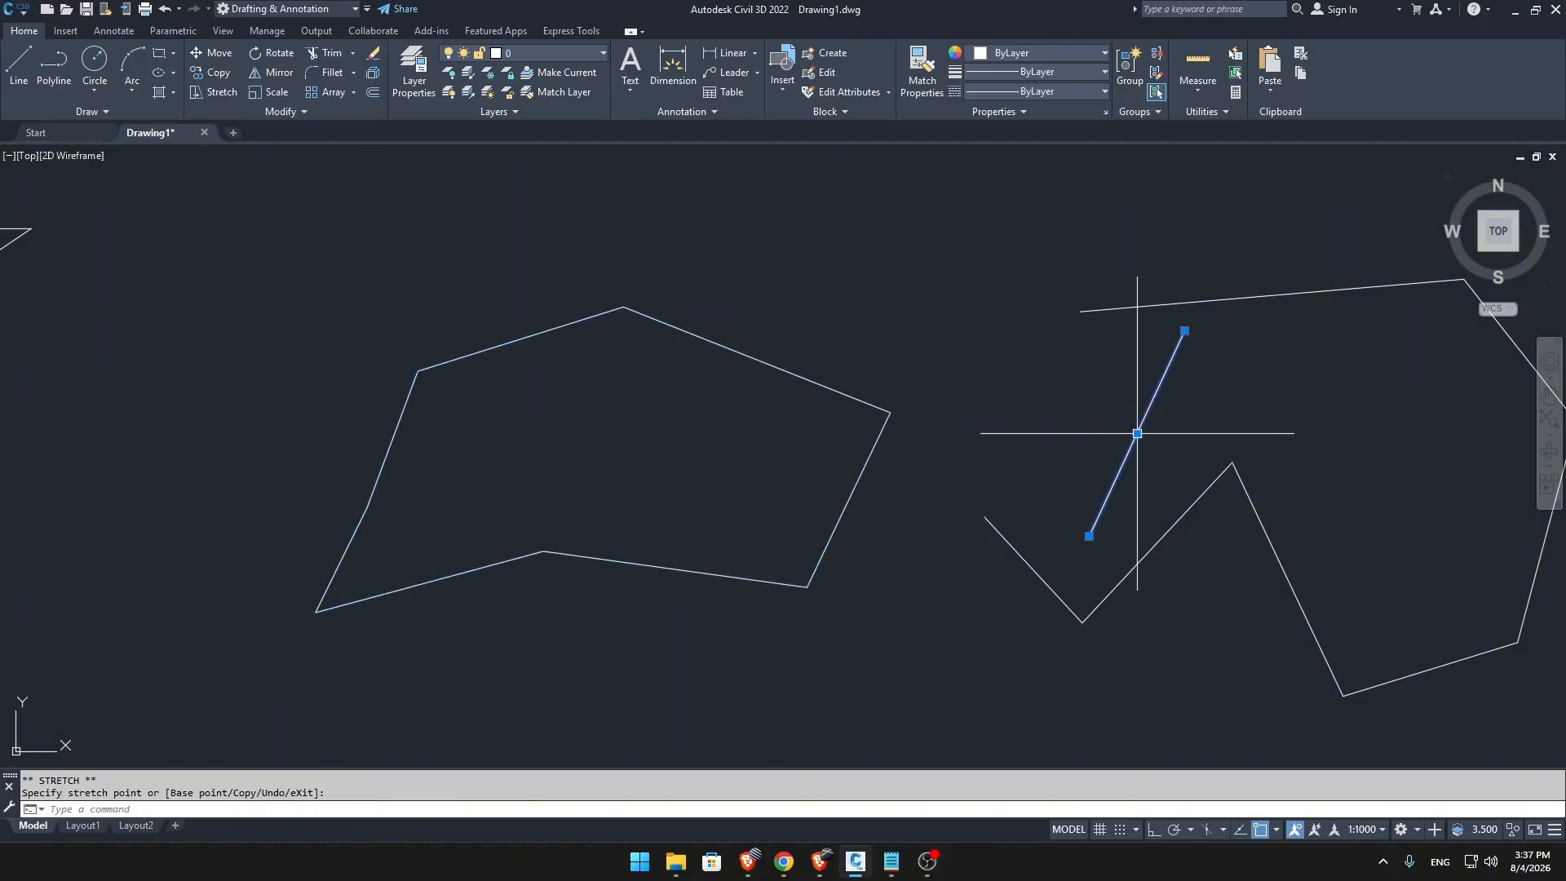
pyautogui.click(1232, 292)
pyautogui.click(1256, 297)
pyautogui.click(1271, 294)
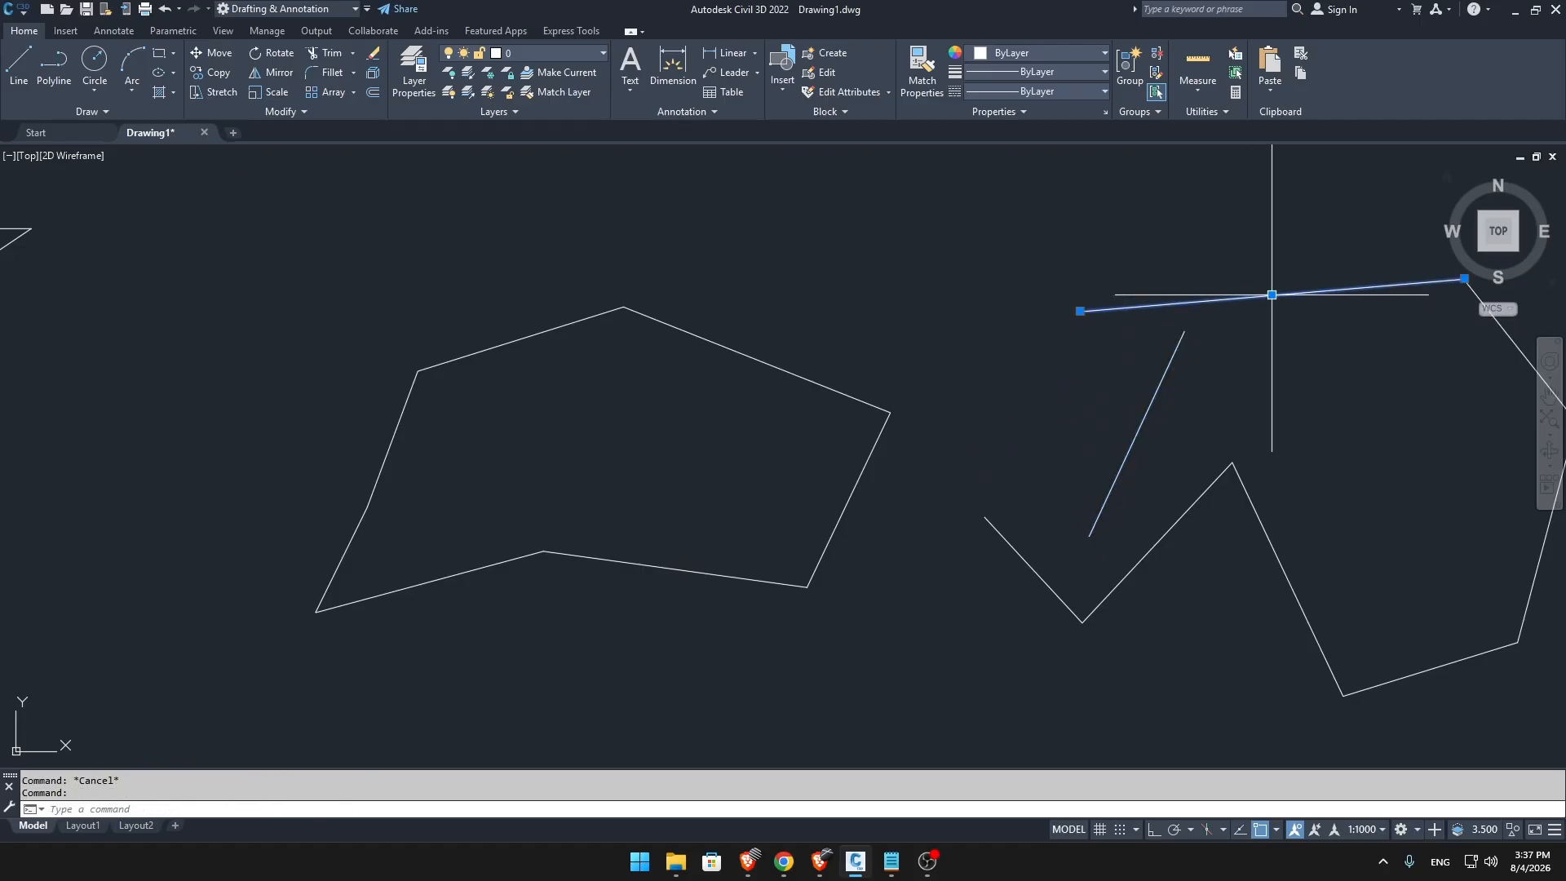
pyautogui.click(1243, 234)
pyautogui.moveTo(1164, 332); pyautogui.dragTo(1017, 359, button='middle')
pyautogui.press('Escape')
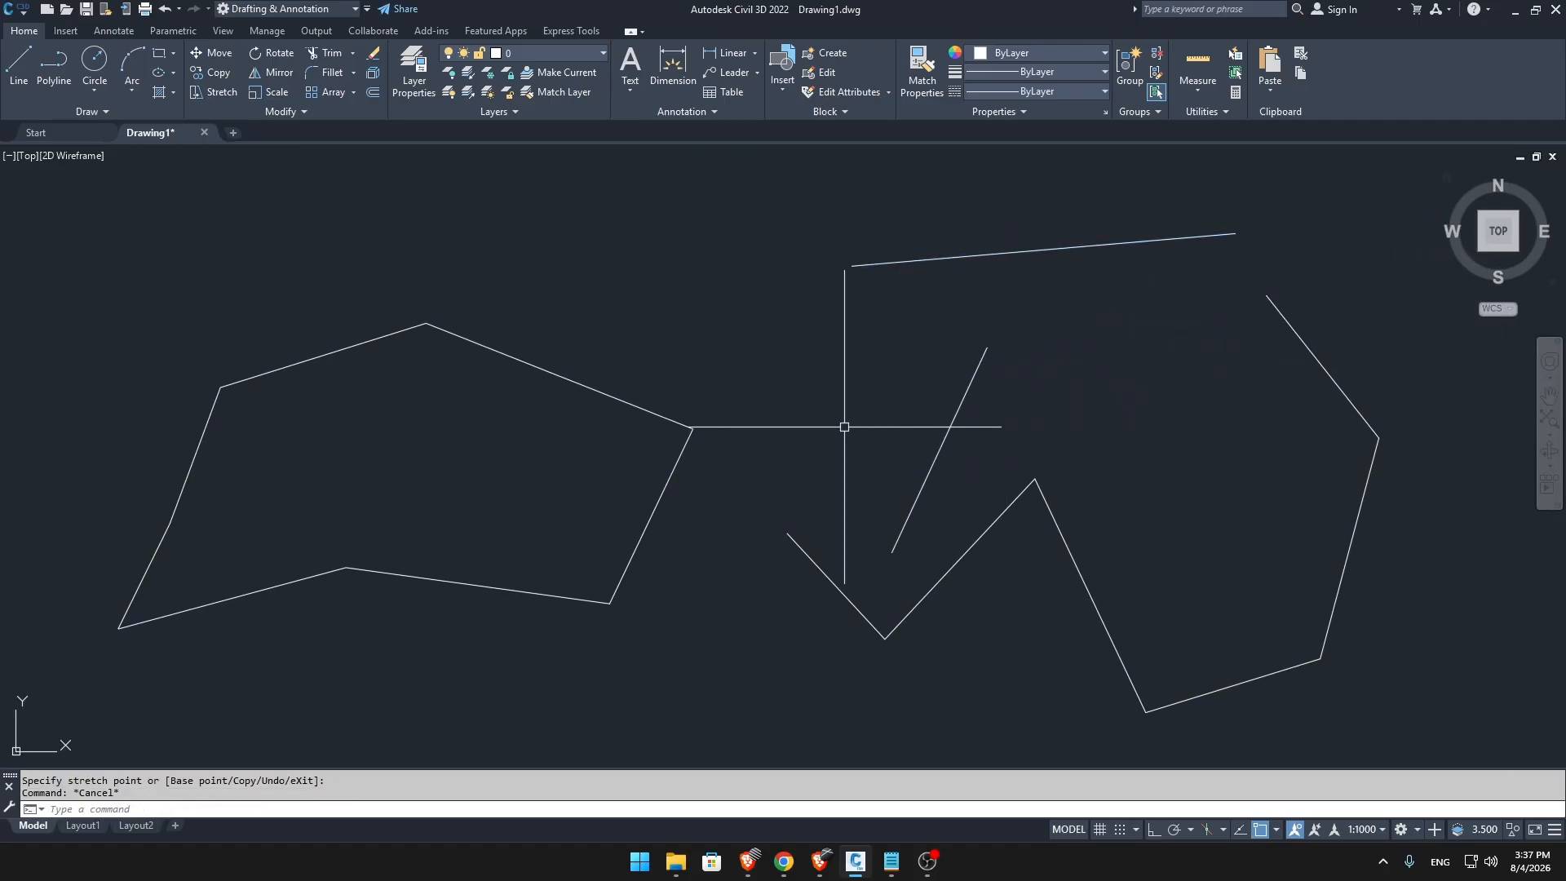
# Select the polyline again, move its upper-left segment slightly down-right, and stretch its lower notch vertex up and right.
pyautogui.scroll(-2, 843, 426)
pyautogui.moveTo(842, 427); pyautogui.dragTo(903, 367, button='middle')
pyautogui.scroll(2, 784, 340)
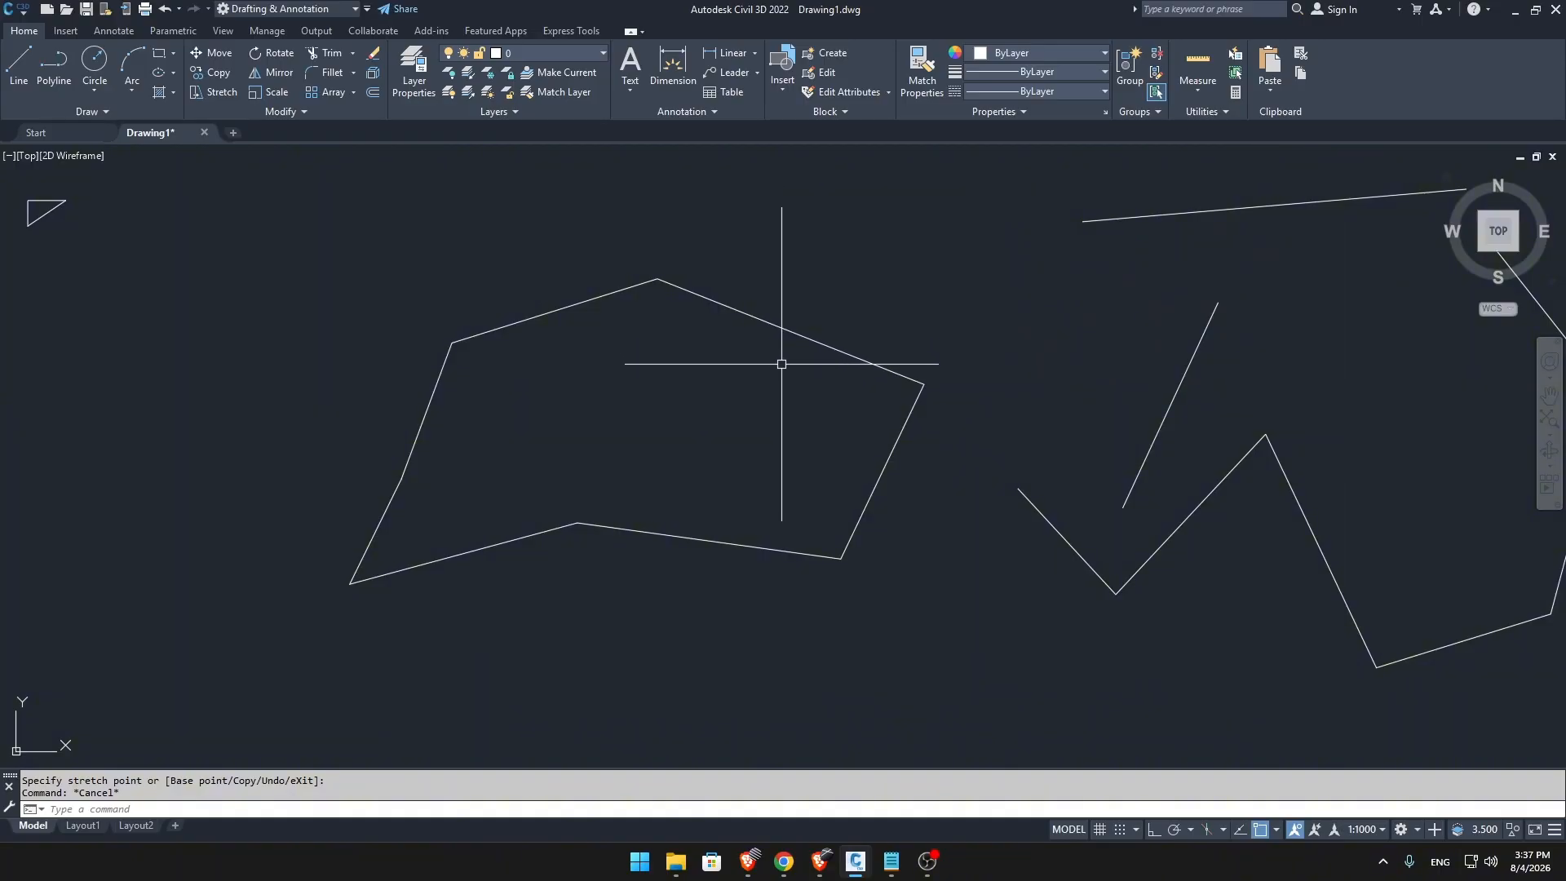
pyautogui.scroll(-2, 781, 363)
pyautogui.moveTo(766, 360); pyautogui.dragTo(762, 465, button='middle')
pyautogui.scroll(2, 778, 411)
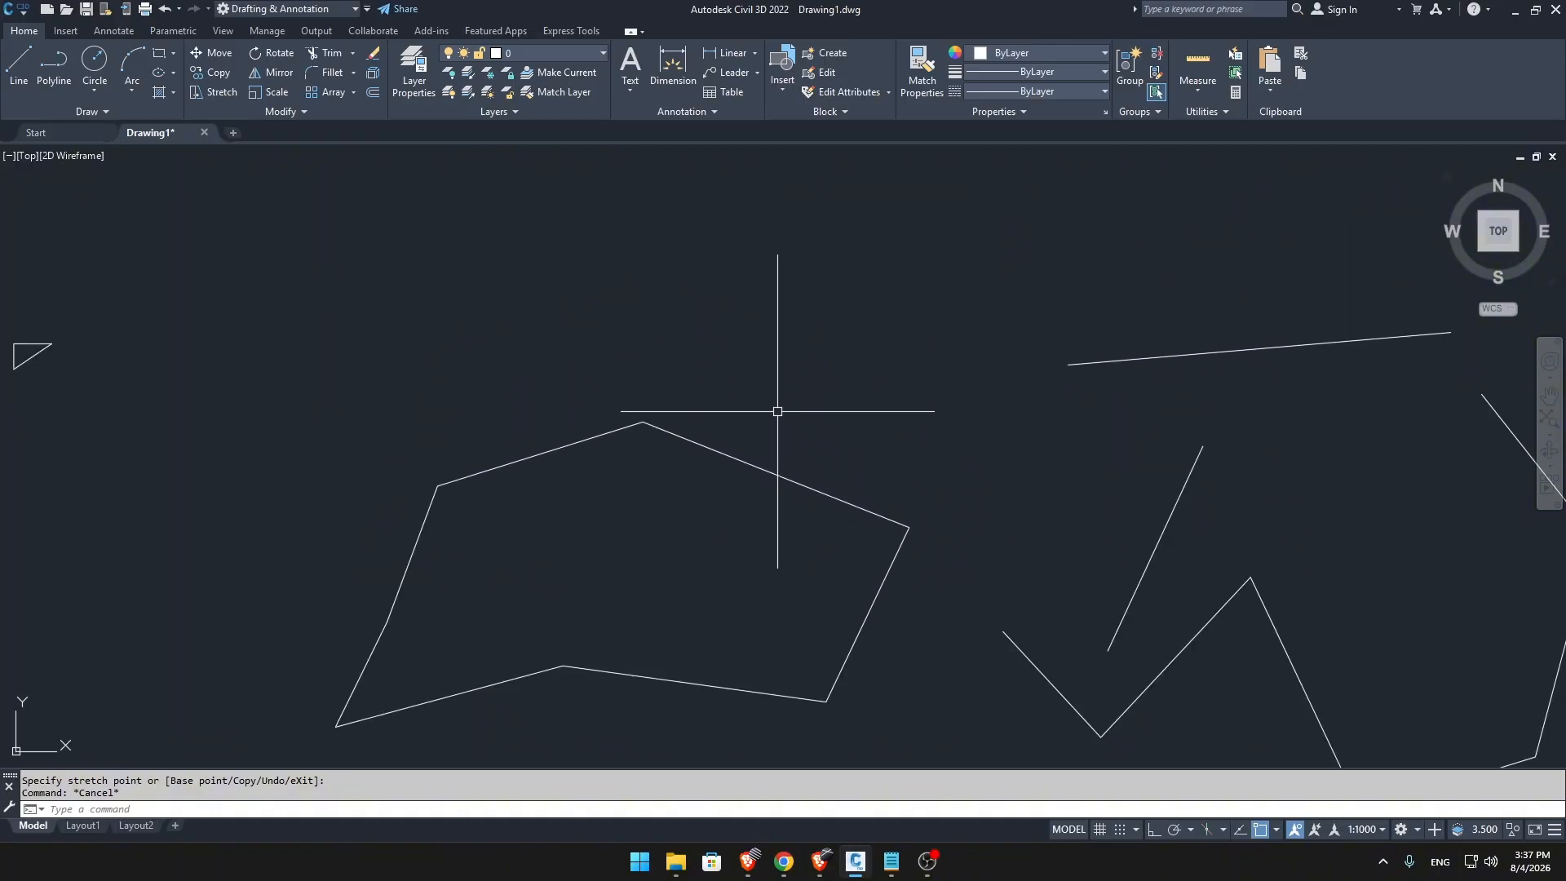
pyautogui.click(533, 462)
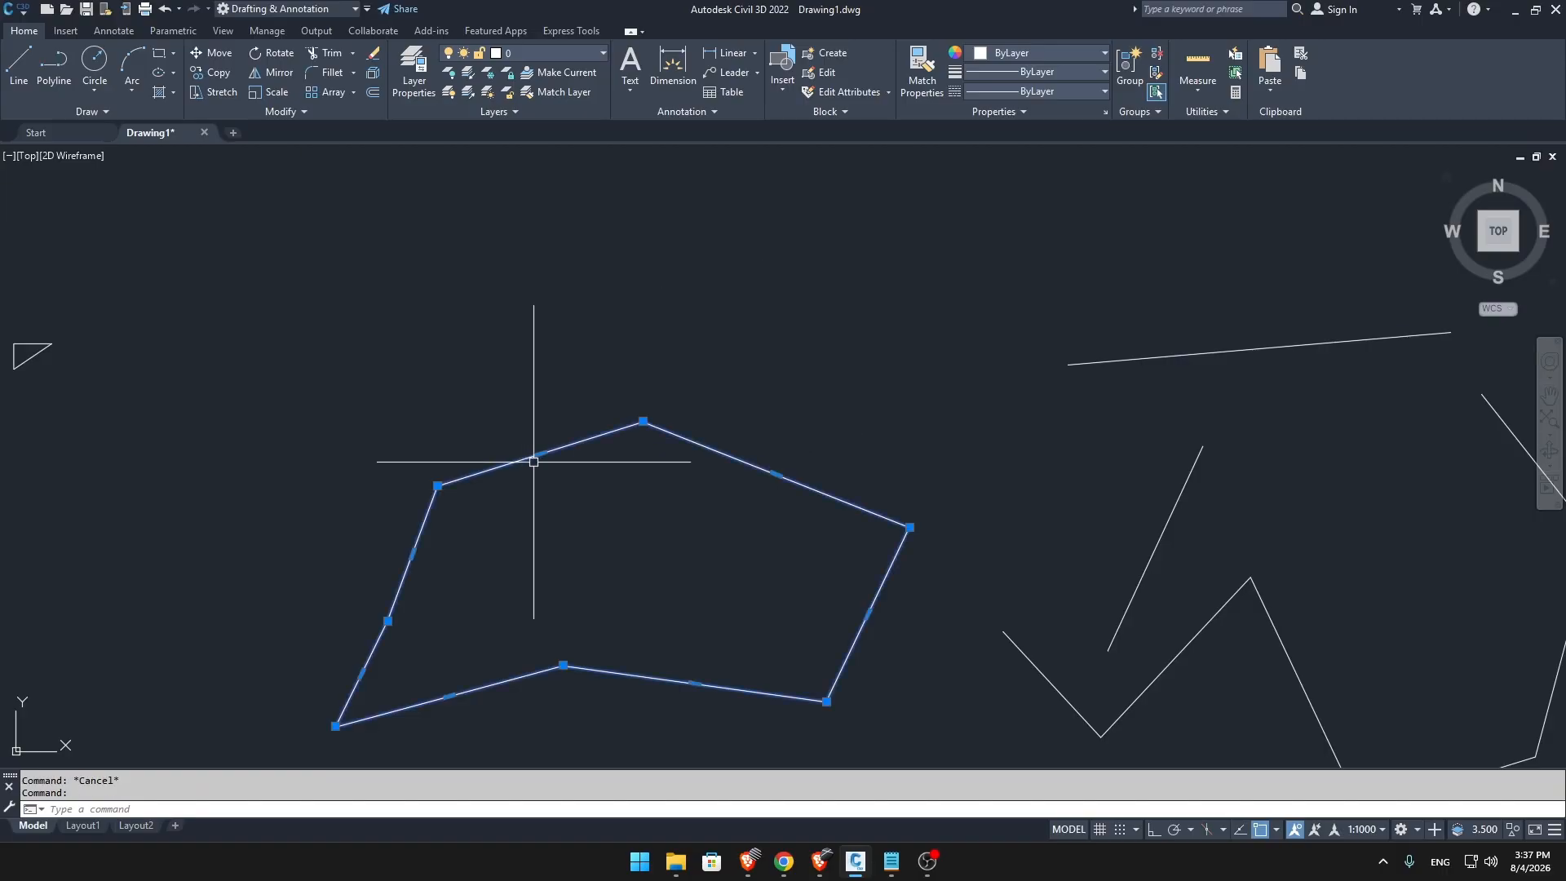
pyautogui.click(540, 459)
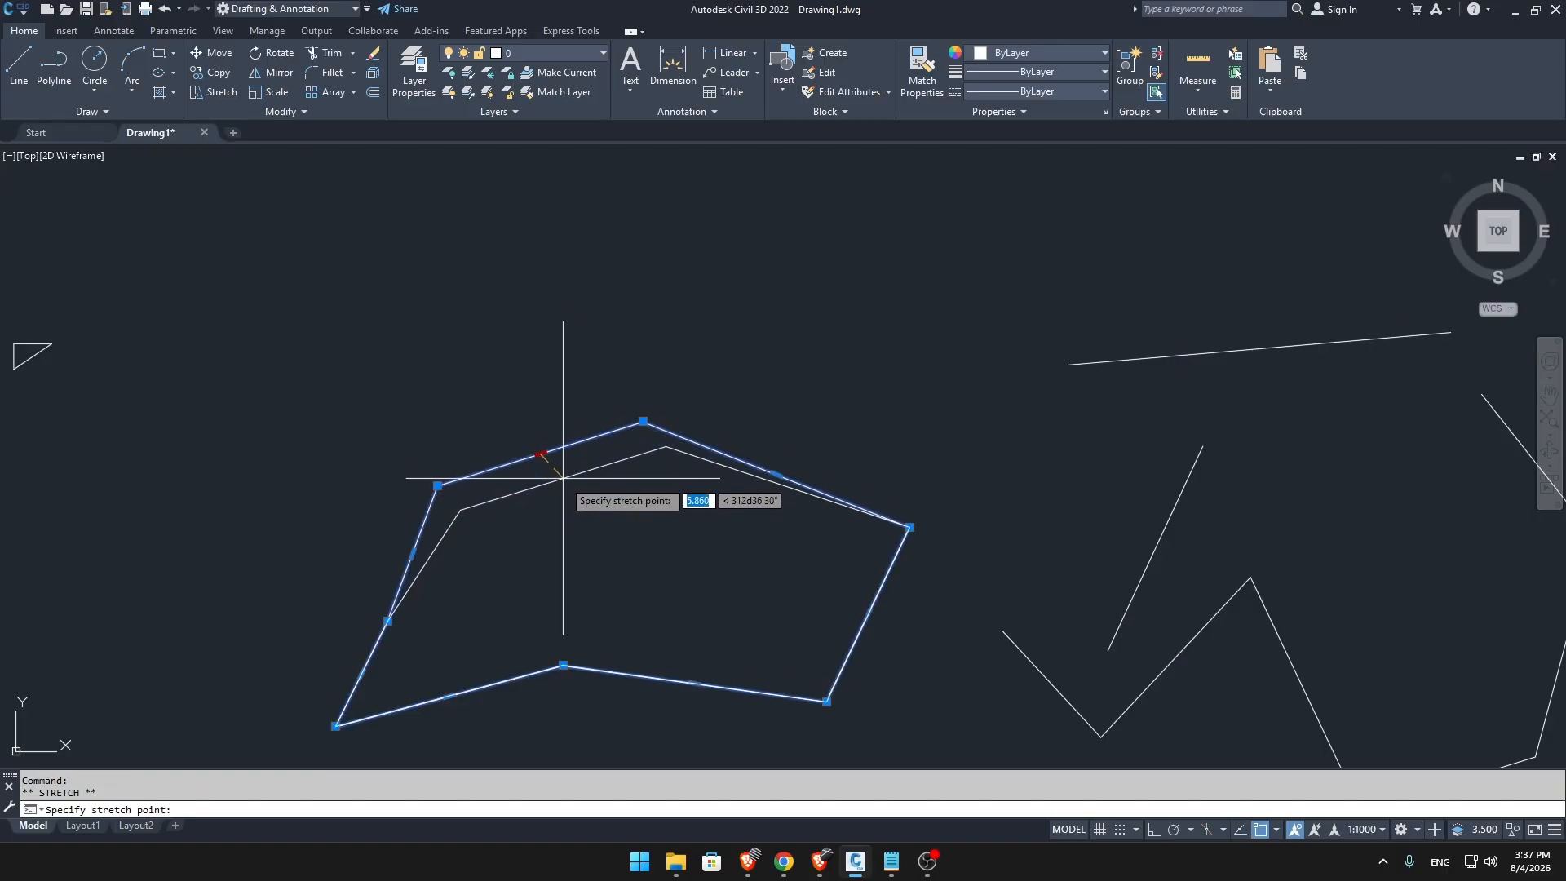
pyautogui.click(606, 618)
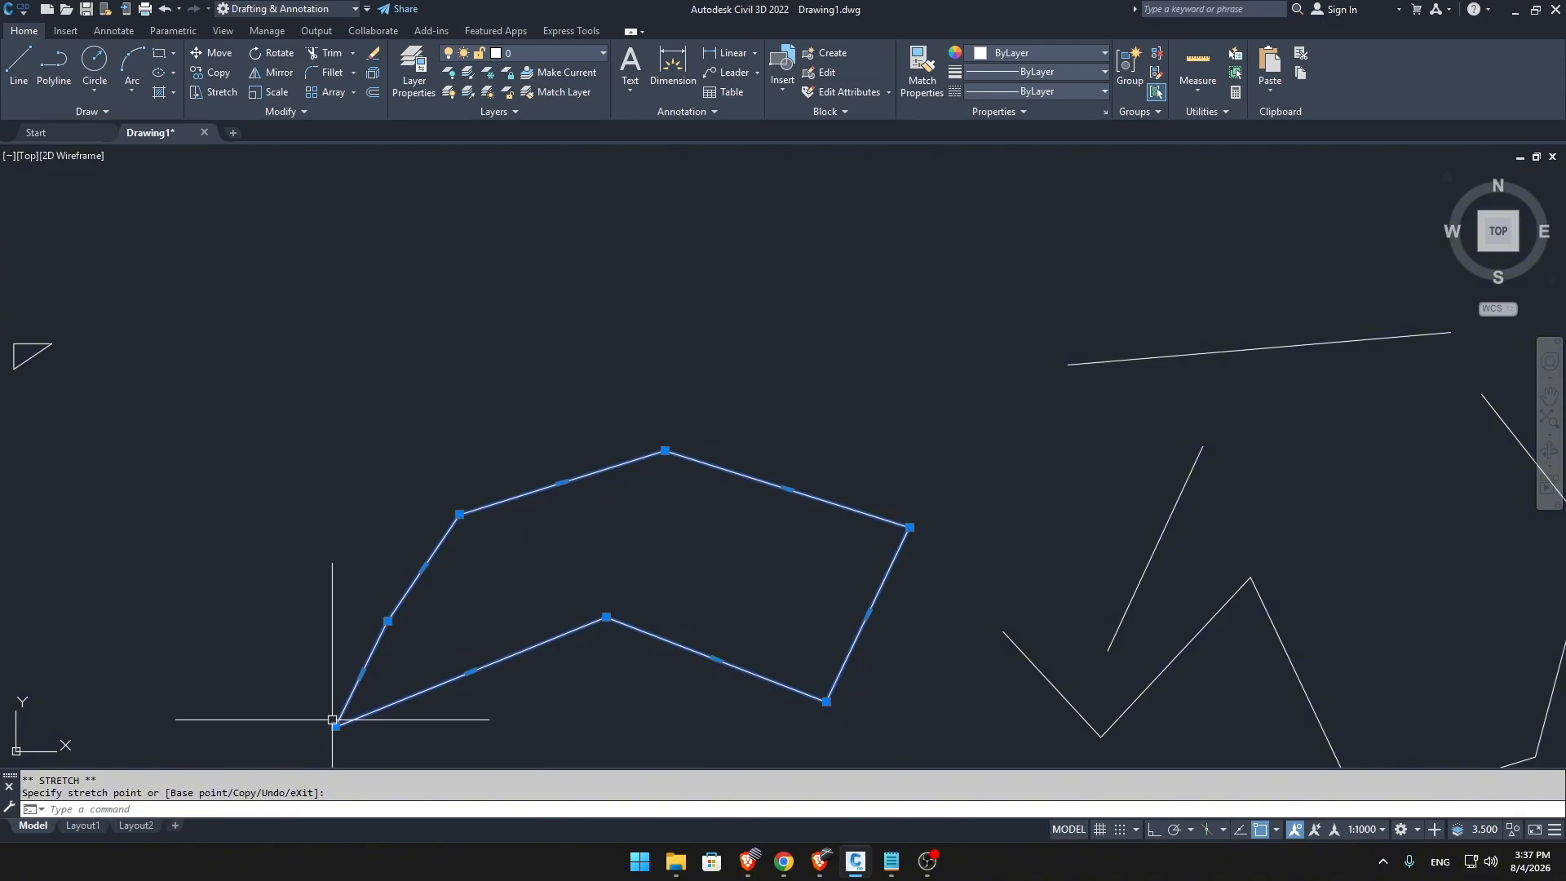
# Stretch the polyline's two lower corner vertices inward, move its upper-right segment down-left, and clear the selection.
pyautogui.click(446, 633)
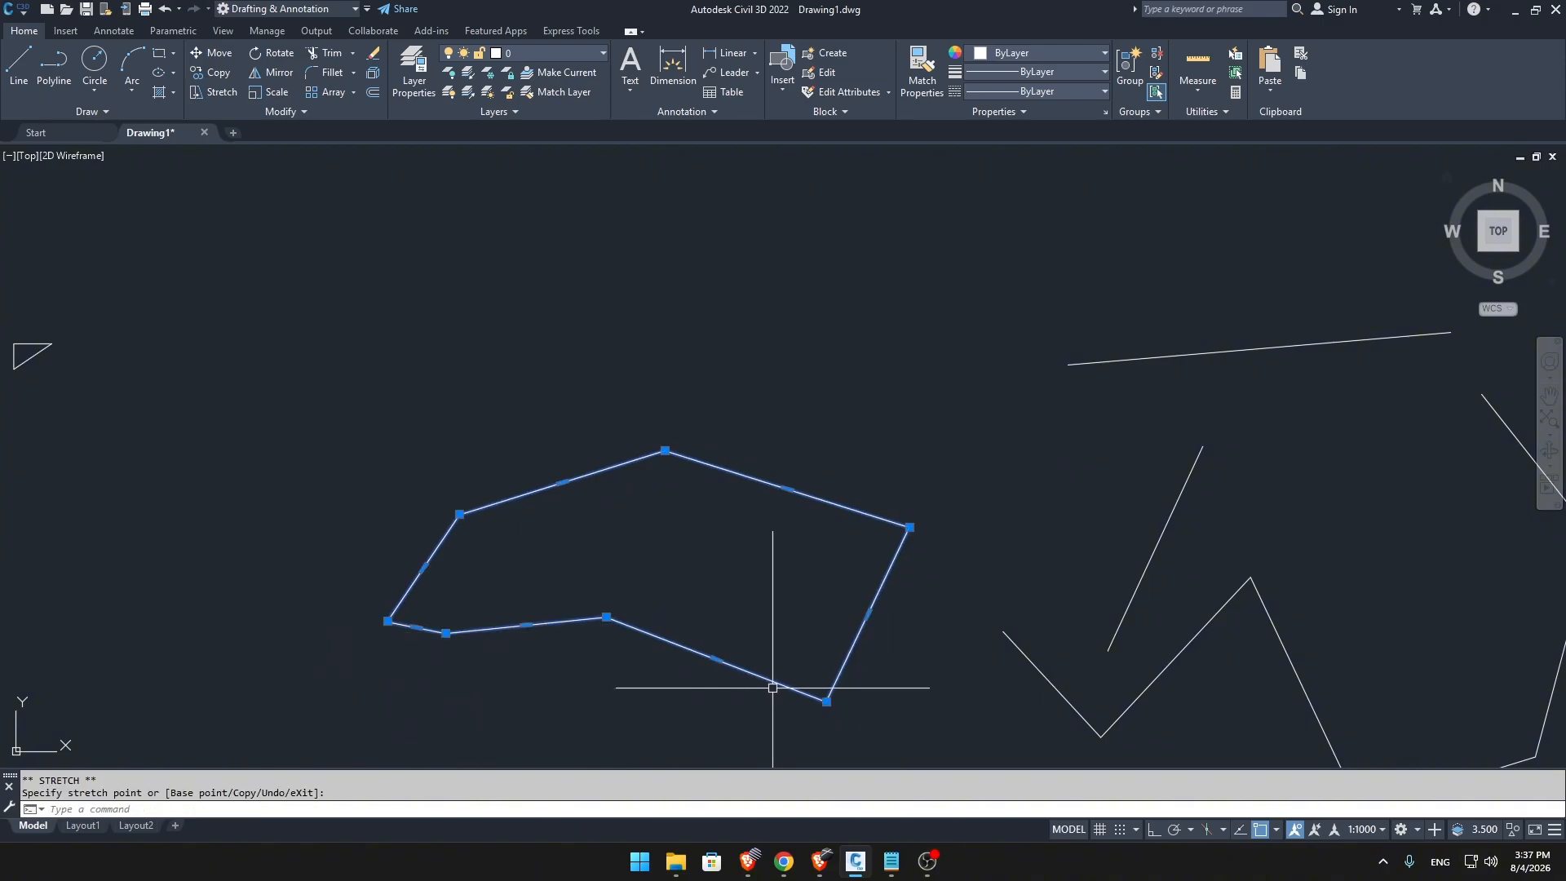
pyautogui.click(824, 702)
pyautogui.click(759, 595)
pyautogui.click(787, 490)
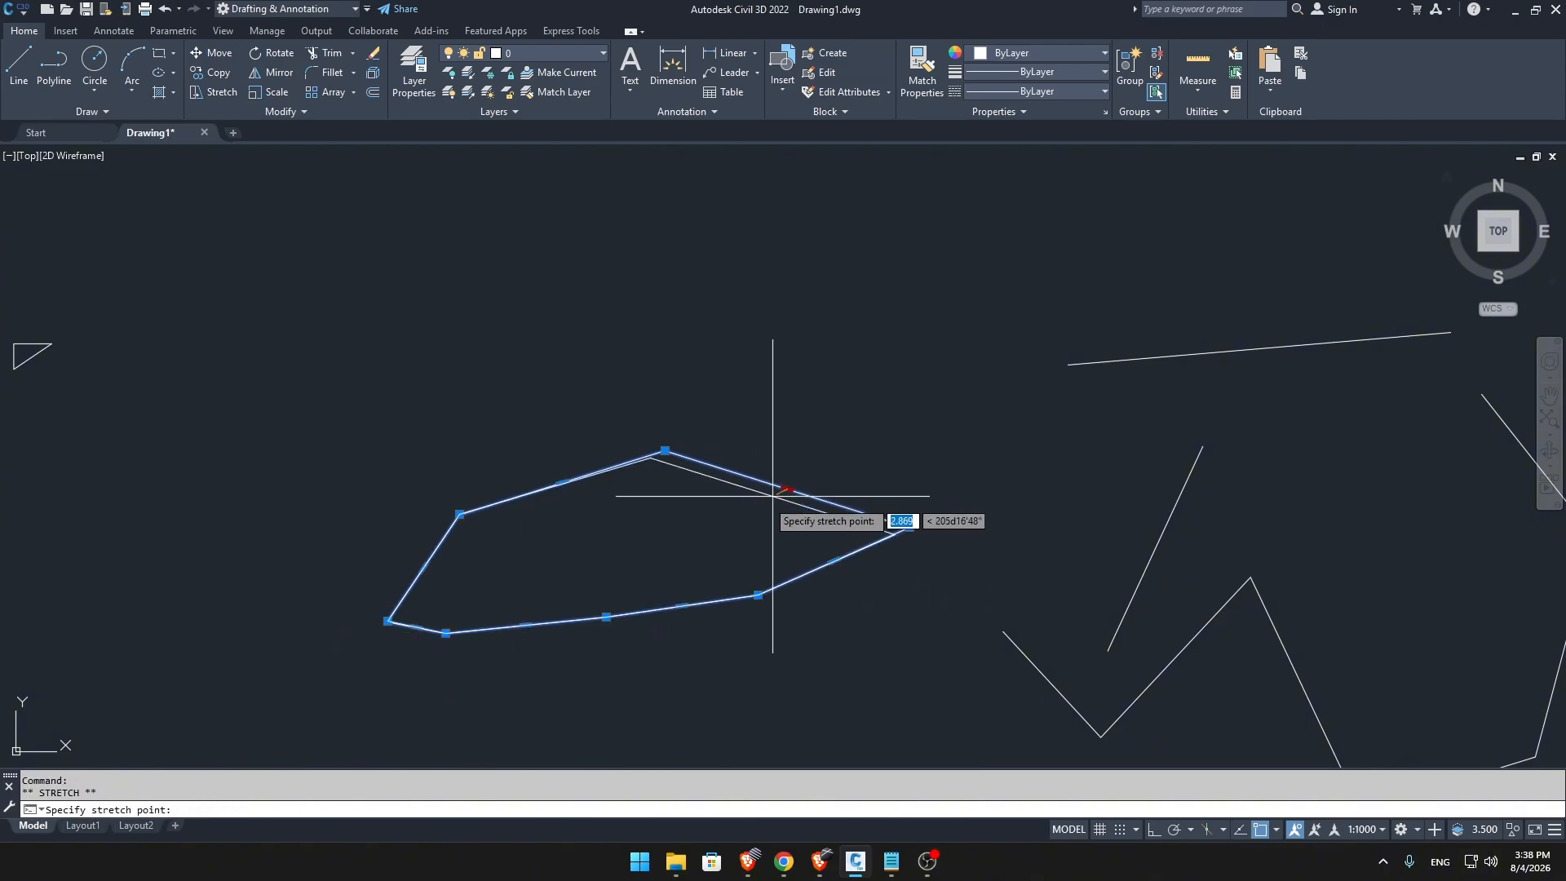
pyautogui.click(711, 527)
pyautogui.press('Escape')
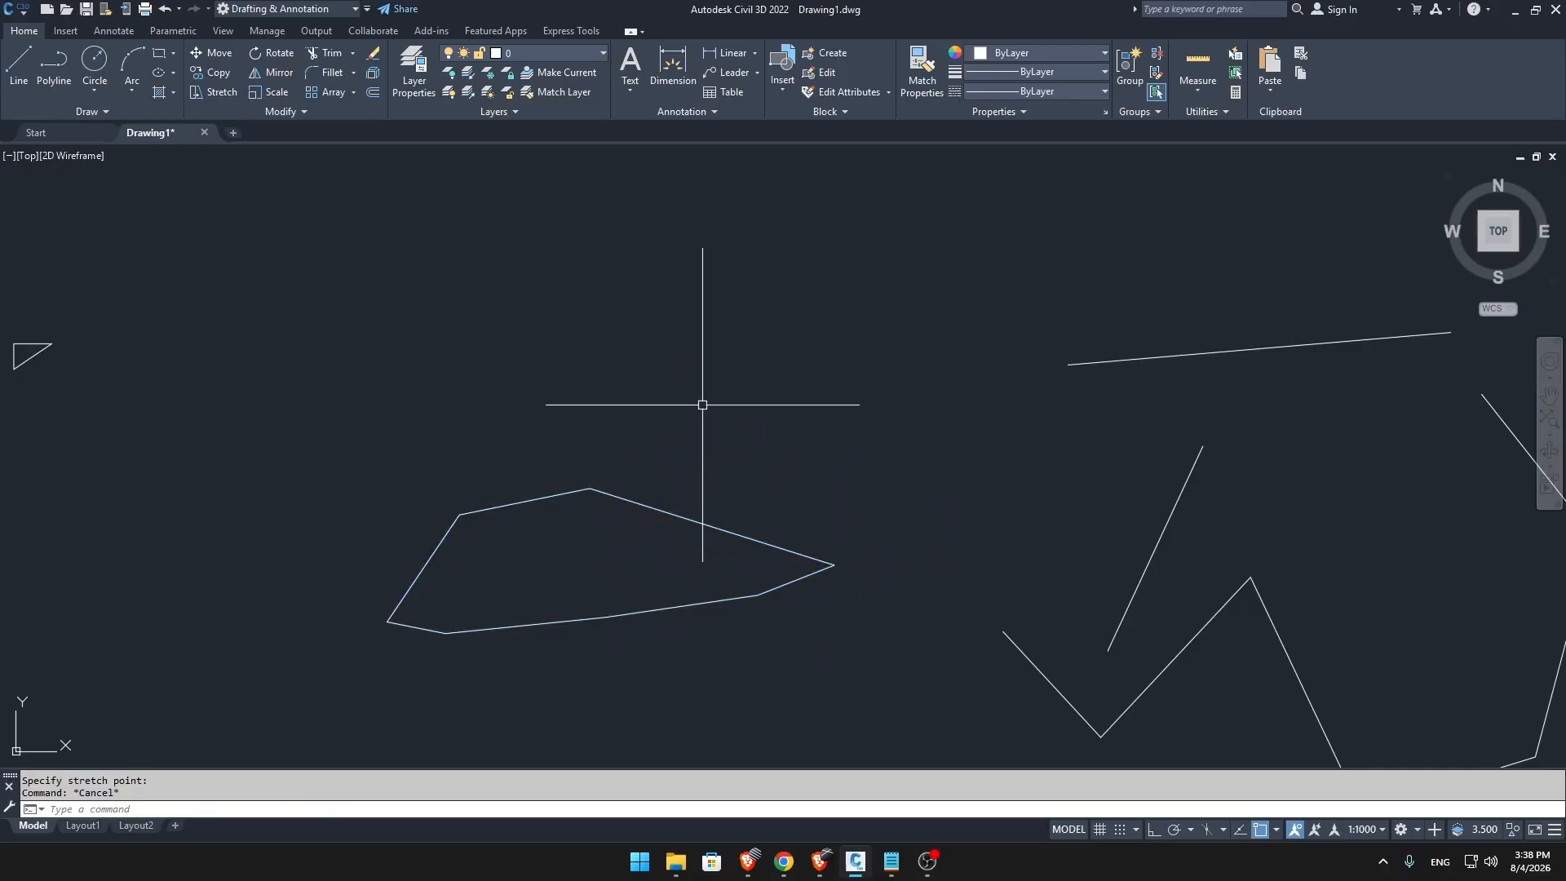
# Start a polyline above the reshaped one with a down-right segment about 34 units long, and continue with the Arc option.
pyautogui.write('pl')
pyautogui.press('Return')
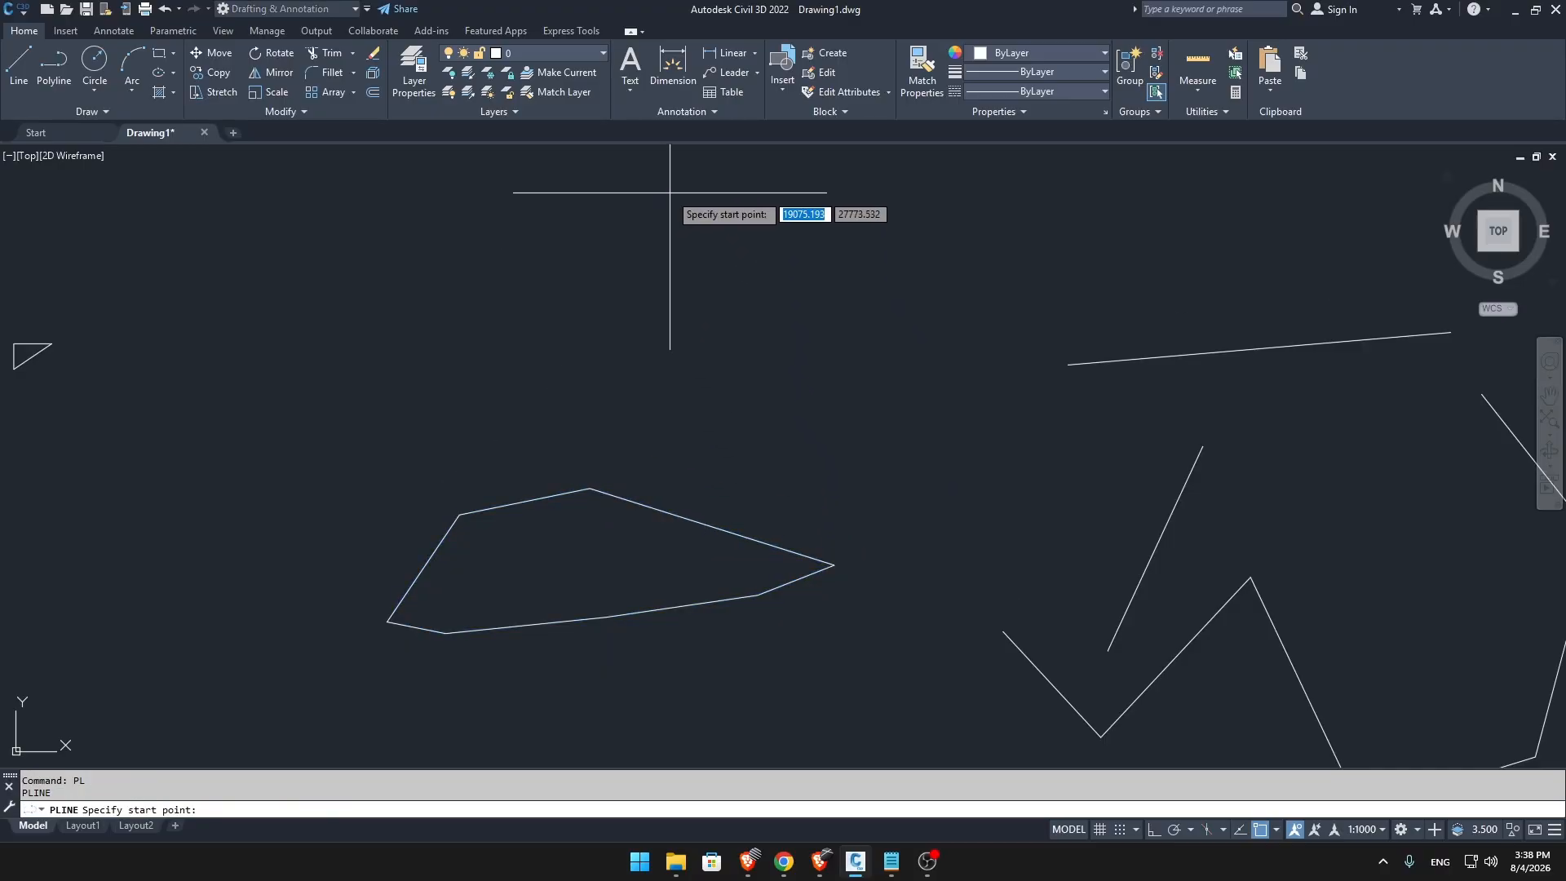
pyautogui.click(670, 193)
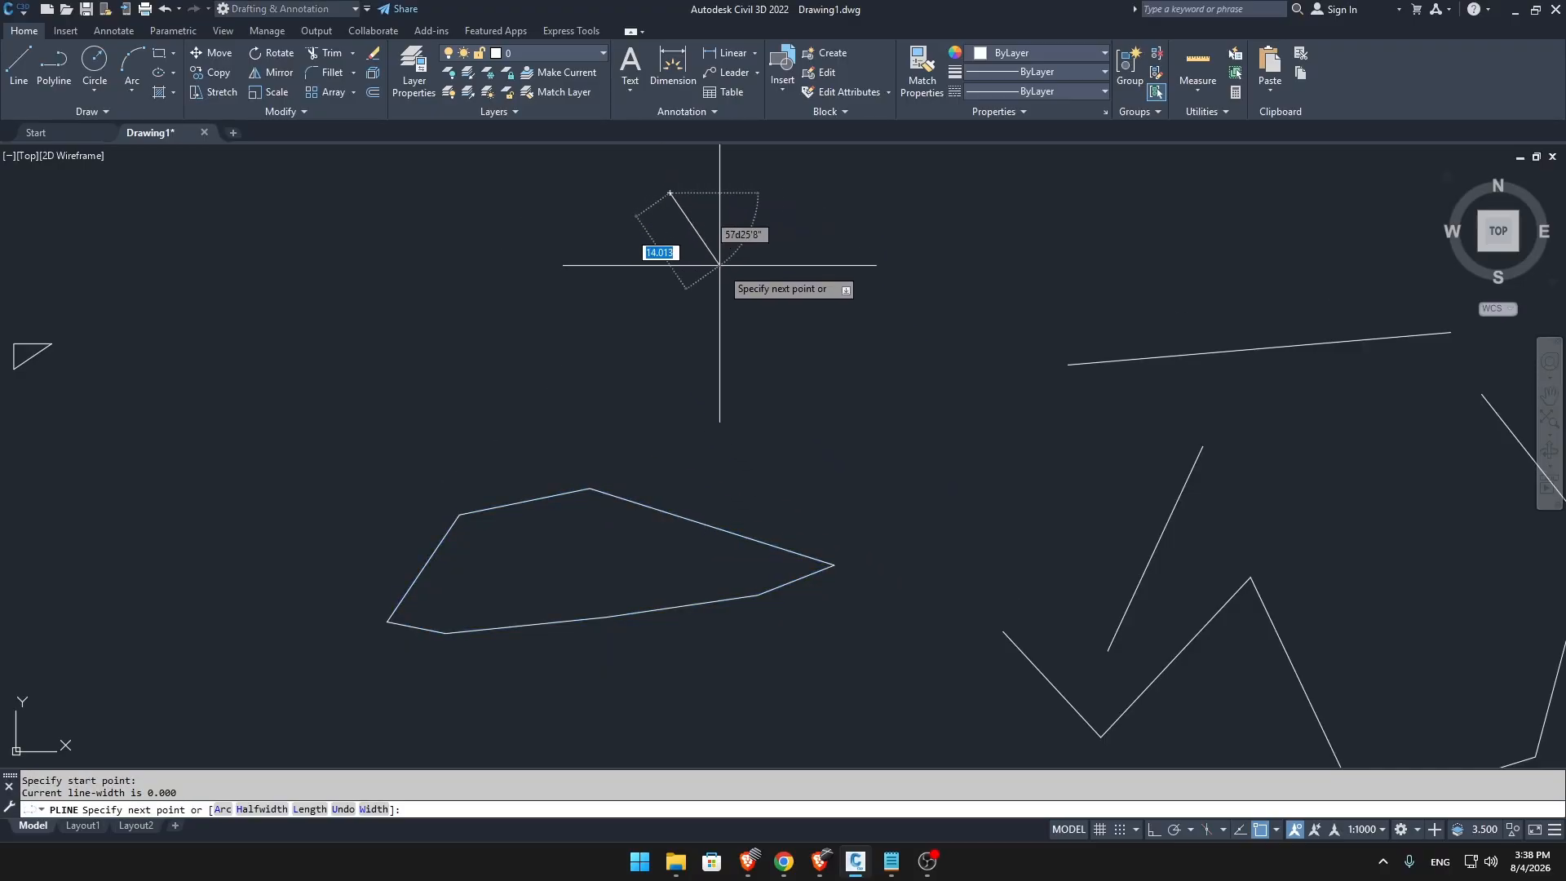
pyautogui.click(830, 307)
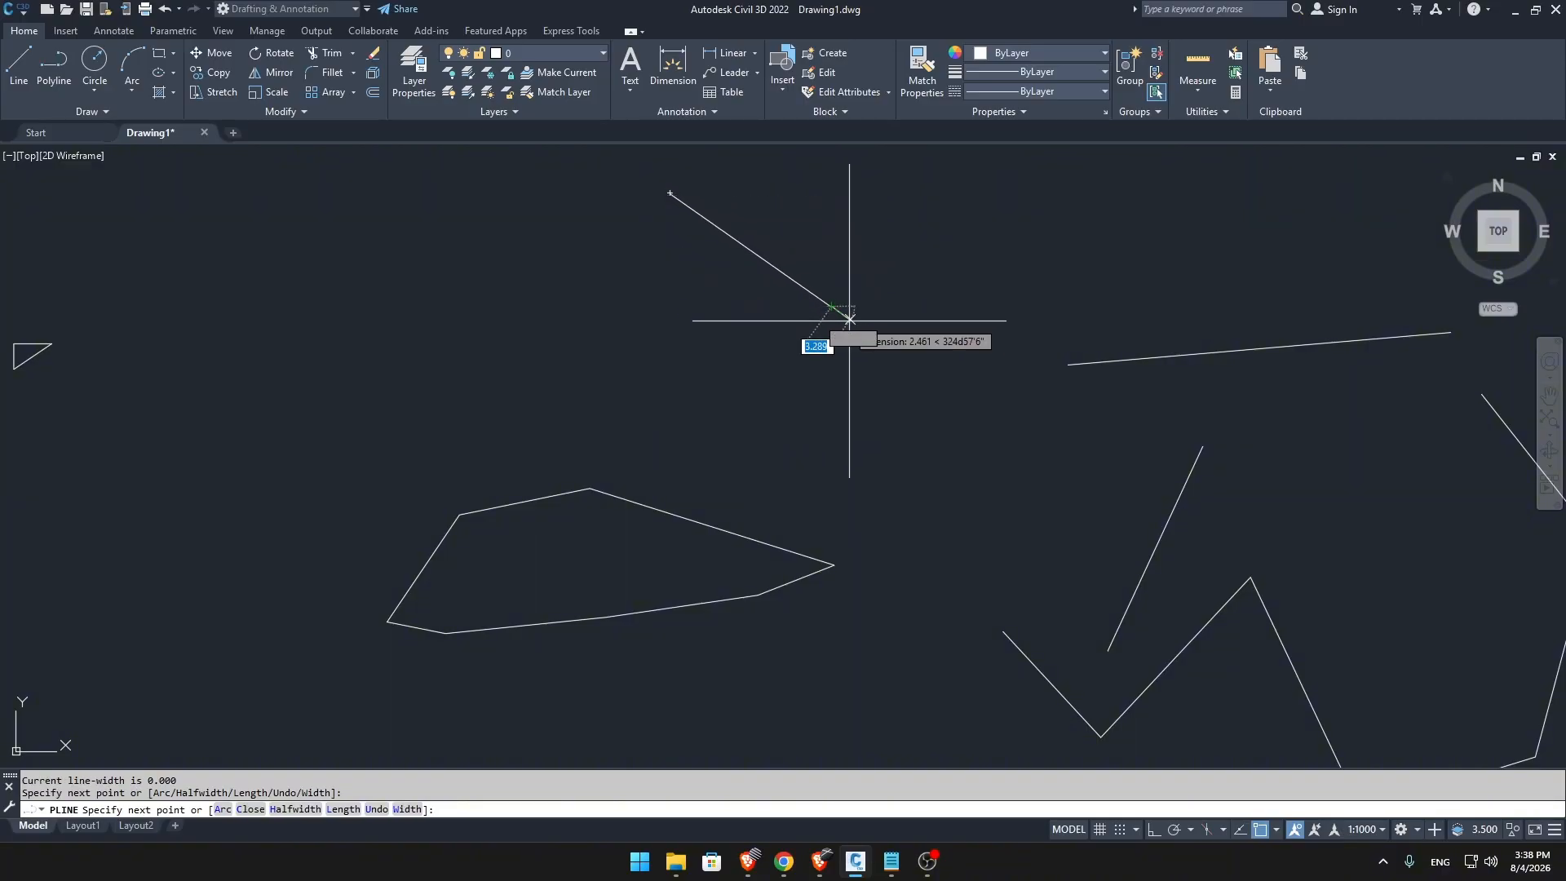
pyautogui.rightClick(894, 362)
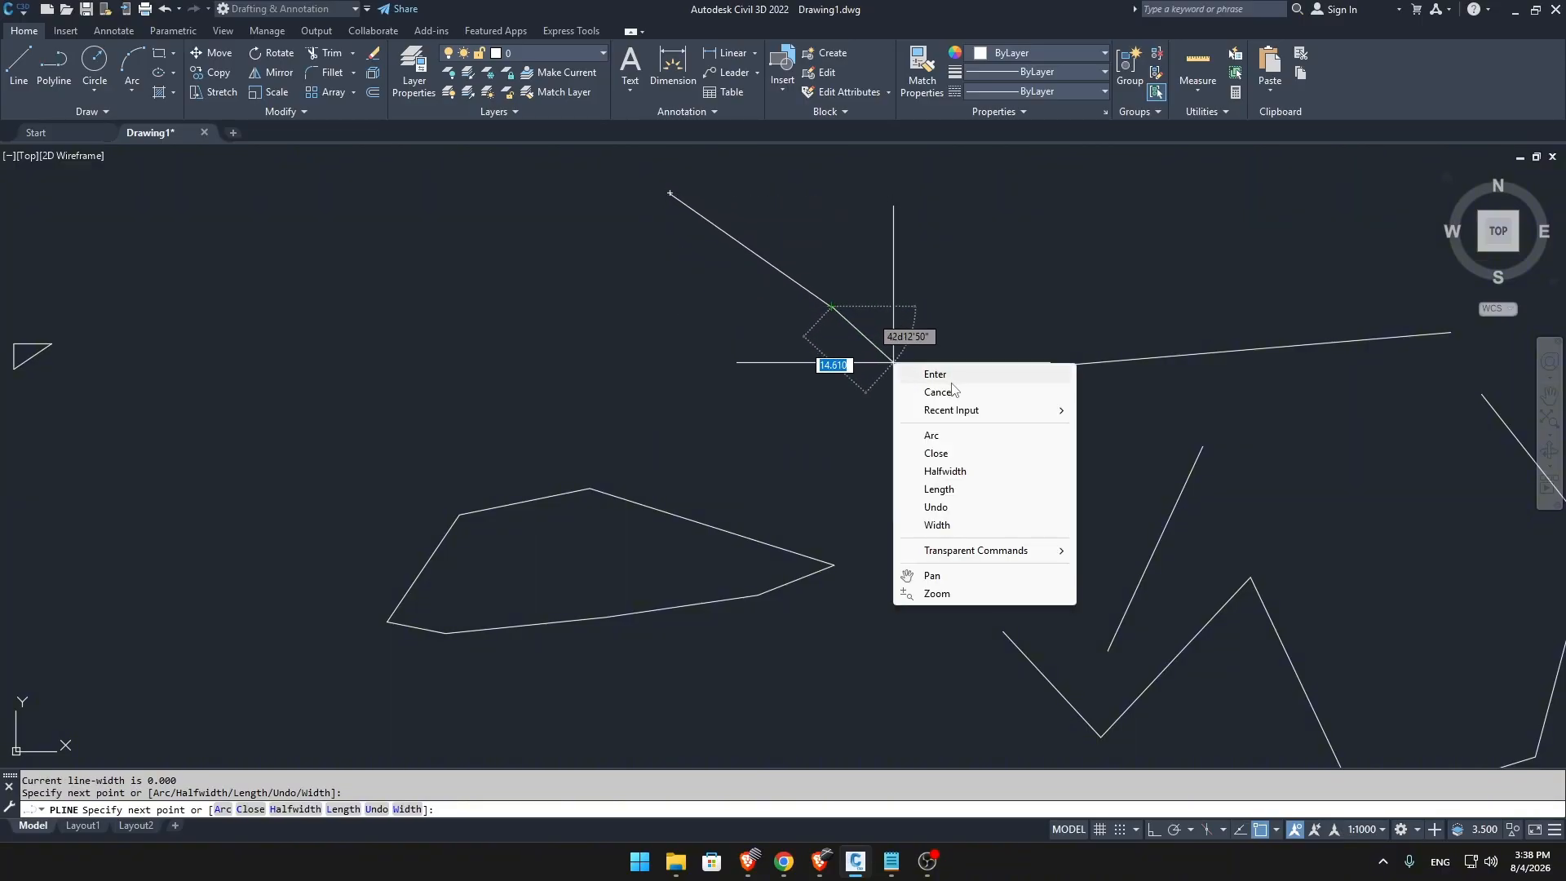
pyautogui.click(956, 443)
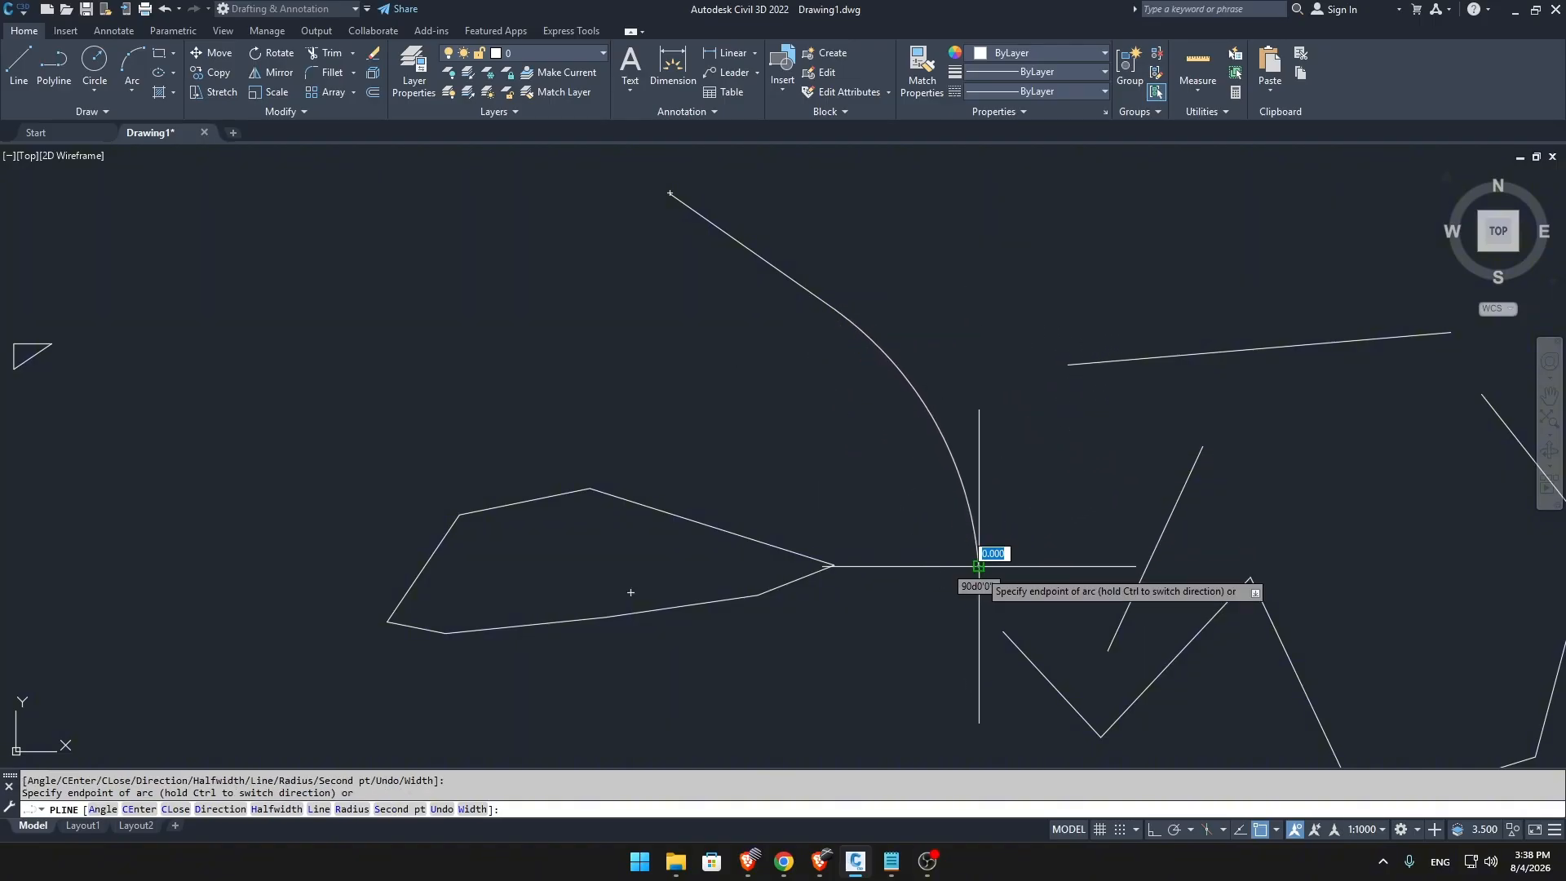
# Extend the polyline downward with three more connected arcs, the first two spanning about 123 and 101 units, and end the command.
pyautogui.scroll(-5, 897, 530)
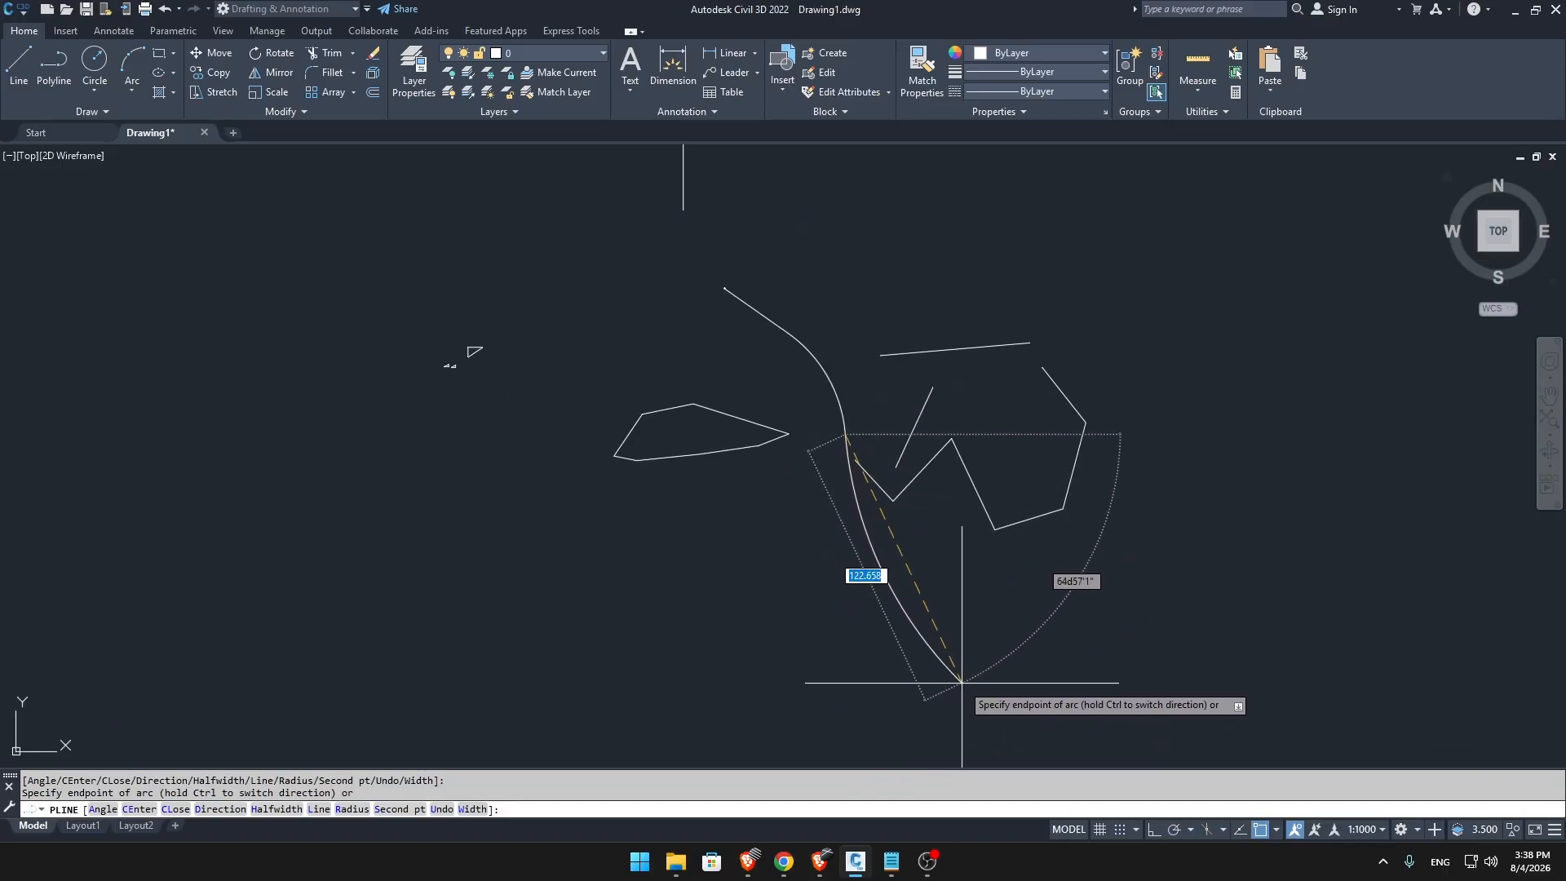
pyautogui.click(962, 683)
pyautogui.moveTo(974, 704); pyautogui.dragTo(929, 576, button='middle')
pyautogui.scroll(-2, 936, 595)
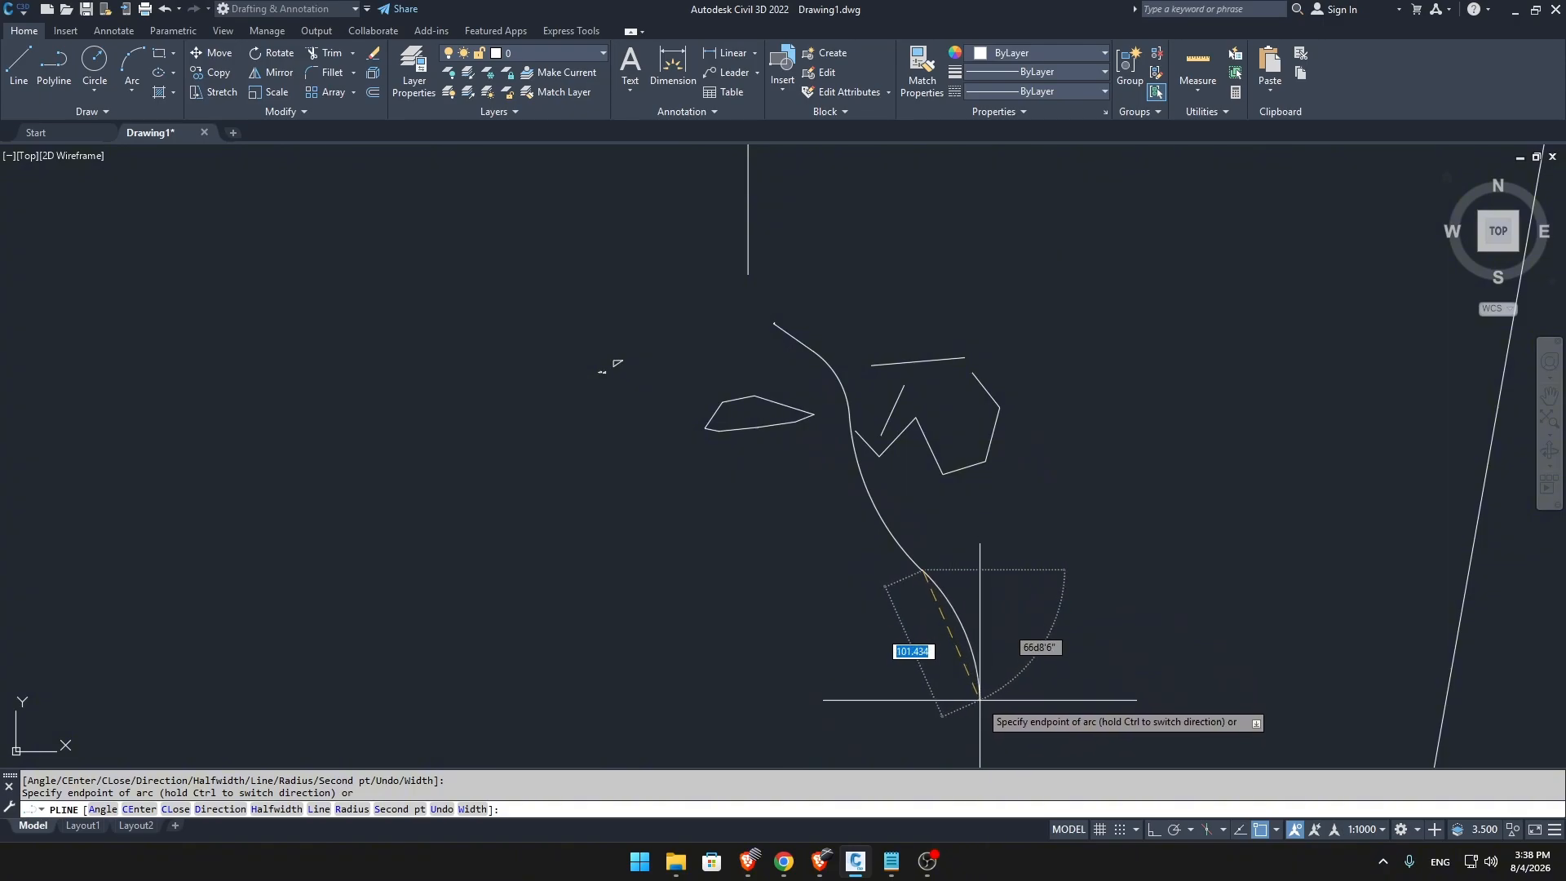
pyautogui.click(980, 699)
pyautogui.moveTo(1046, 720); pyautogui.dragTo(953, 614, button='middle')
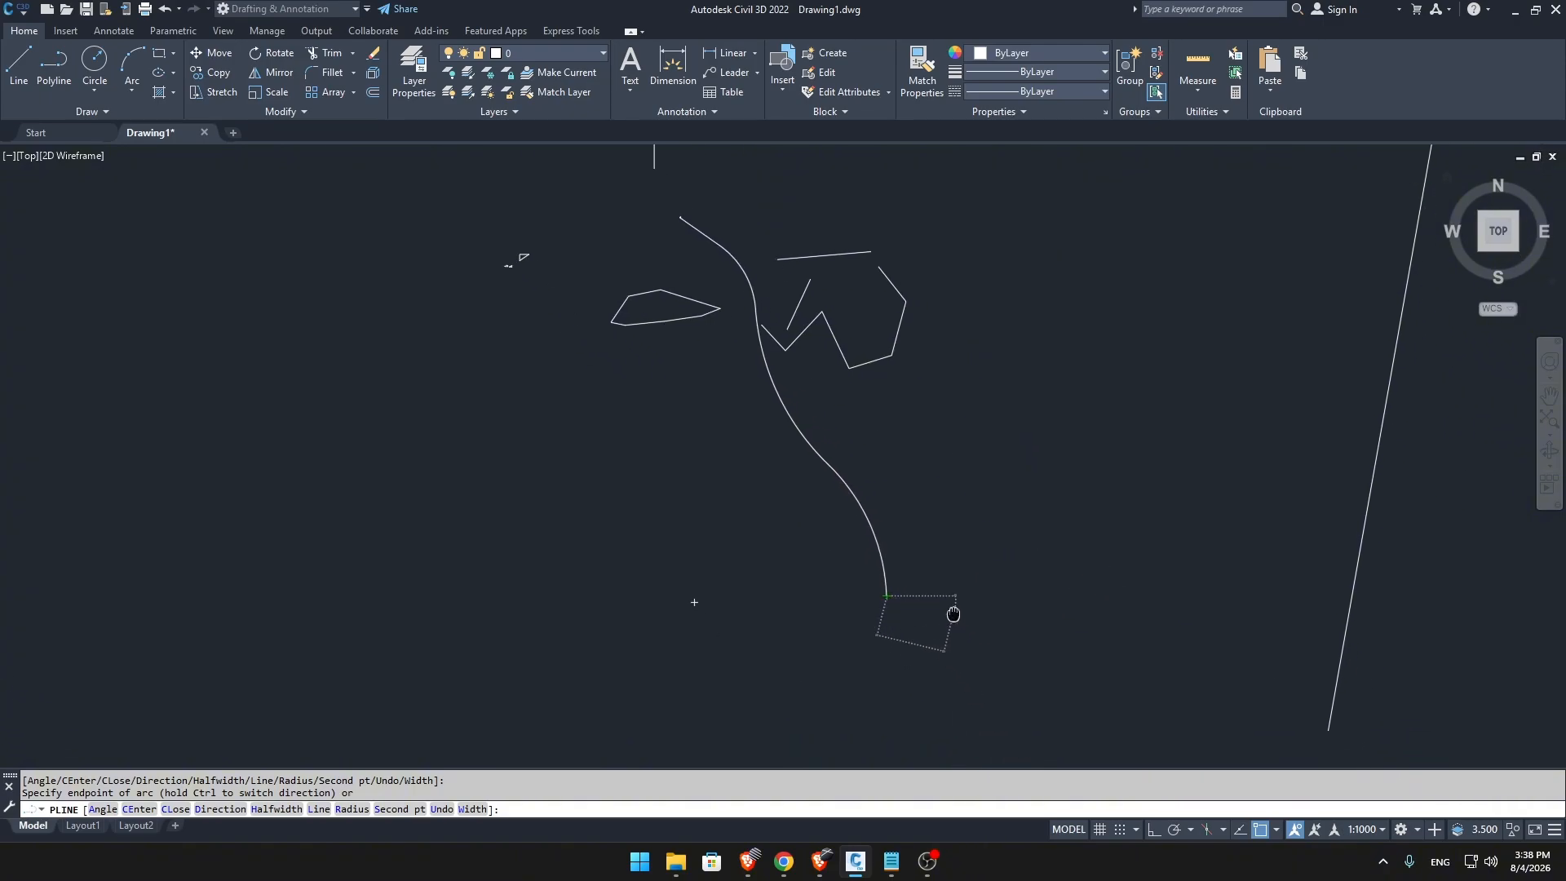
pyautogui.click(922, 707)
pyautogui.press('Escape')
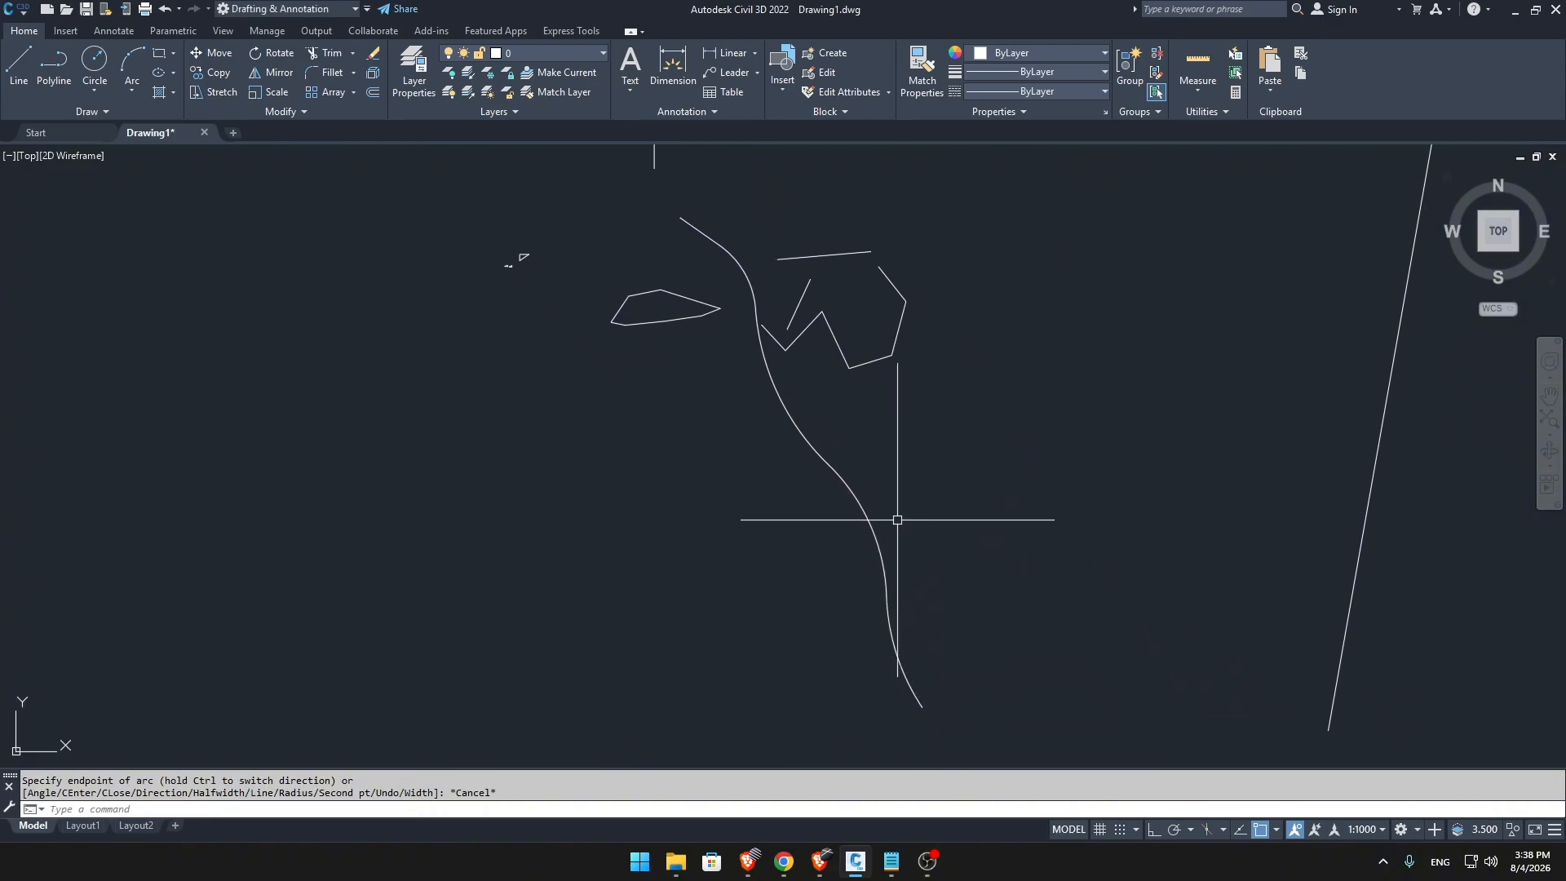
# Select the curved polyline to inspect its segments and grips as one object, and clear the selection.
pyautogui.click(850, 490)
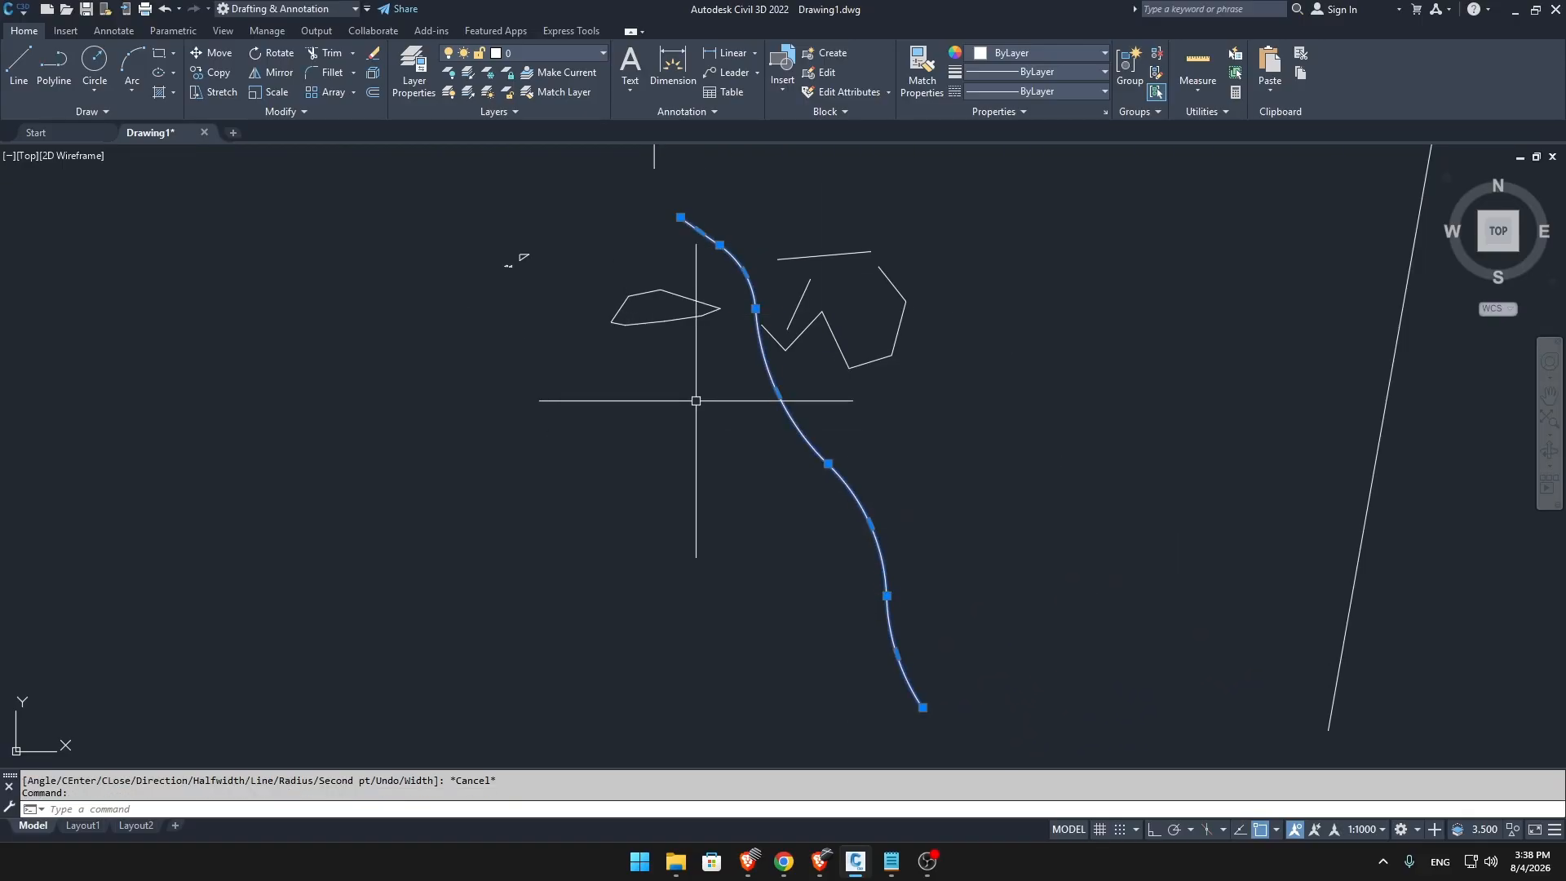
pyautogui.scroll(1, 938, 466)
pyautogui.press('Escape')
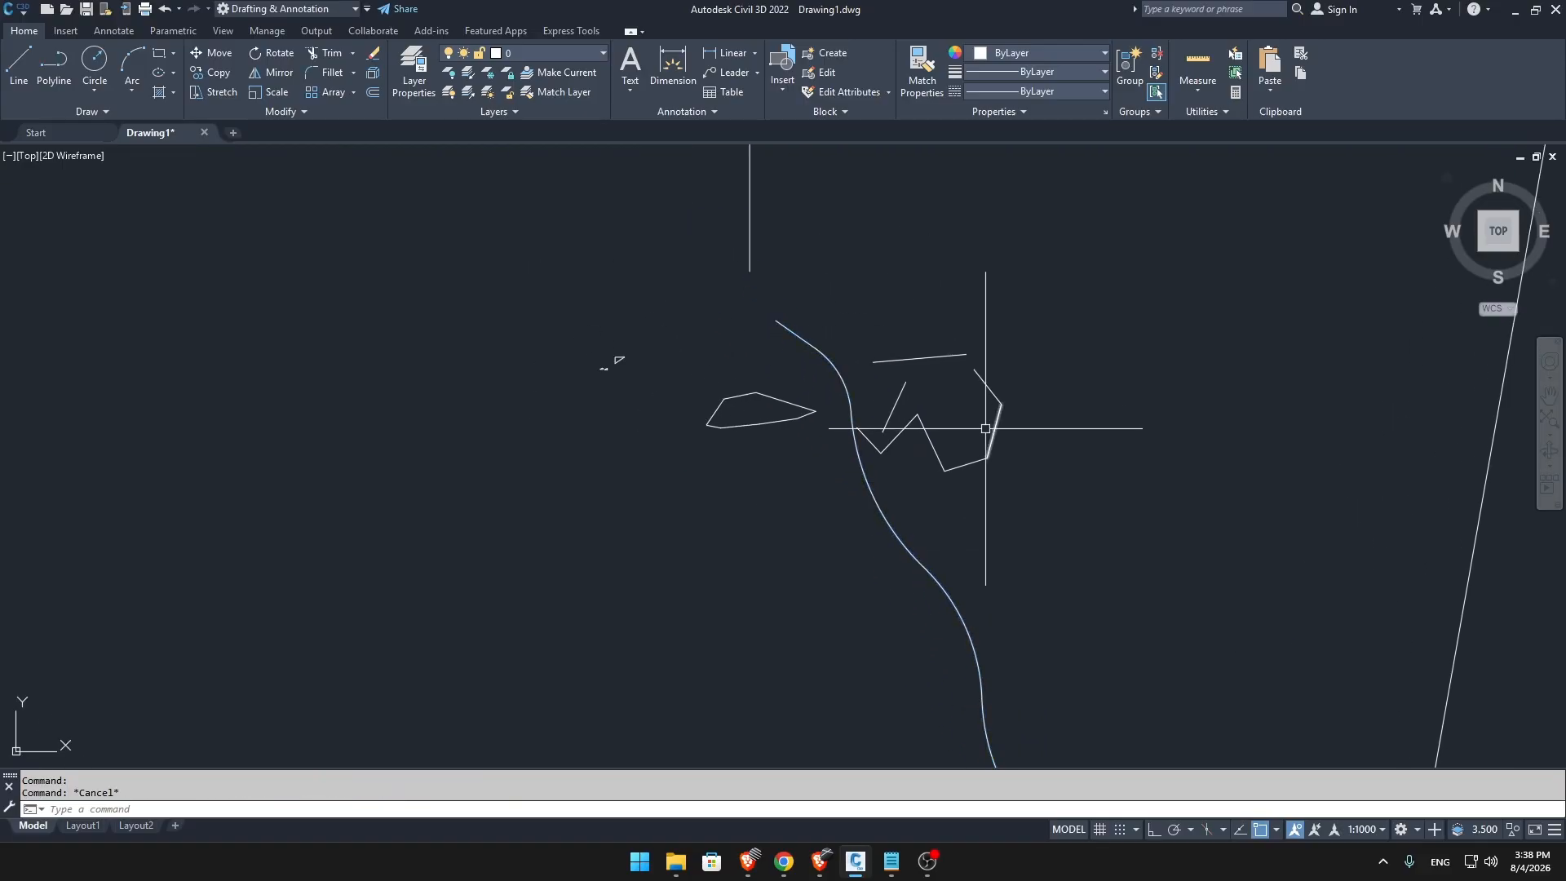
# Check the lesson topic list in Notepad, and return to the drawing.
pyautogui.scroll(1, 978, 436)
pyautogui.click(893, 861)
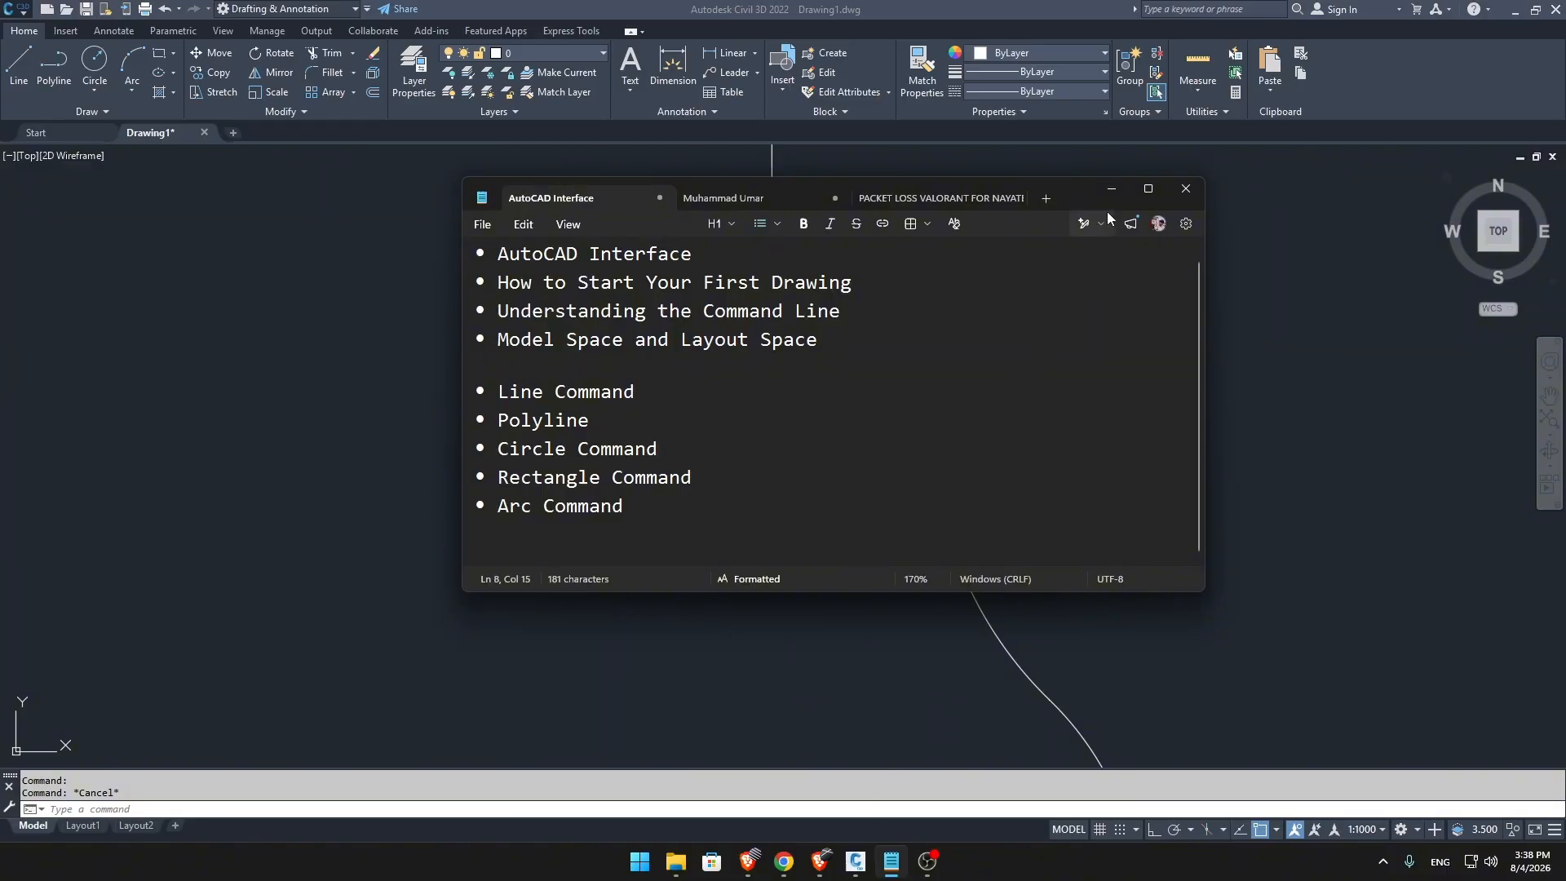
pyautogui.click(1110, 190)
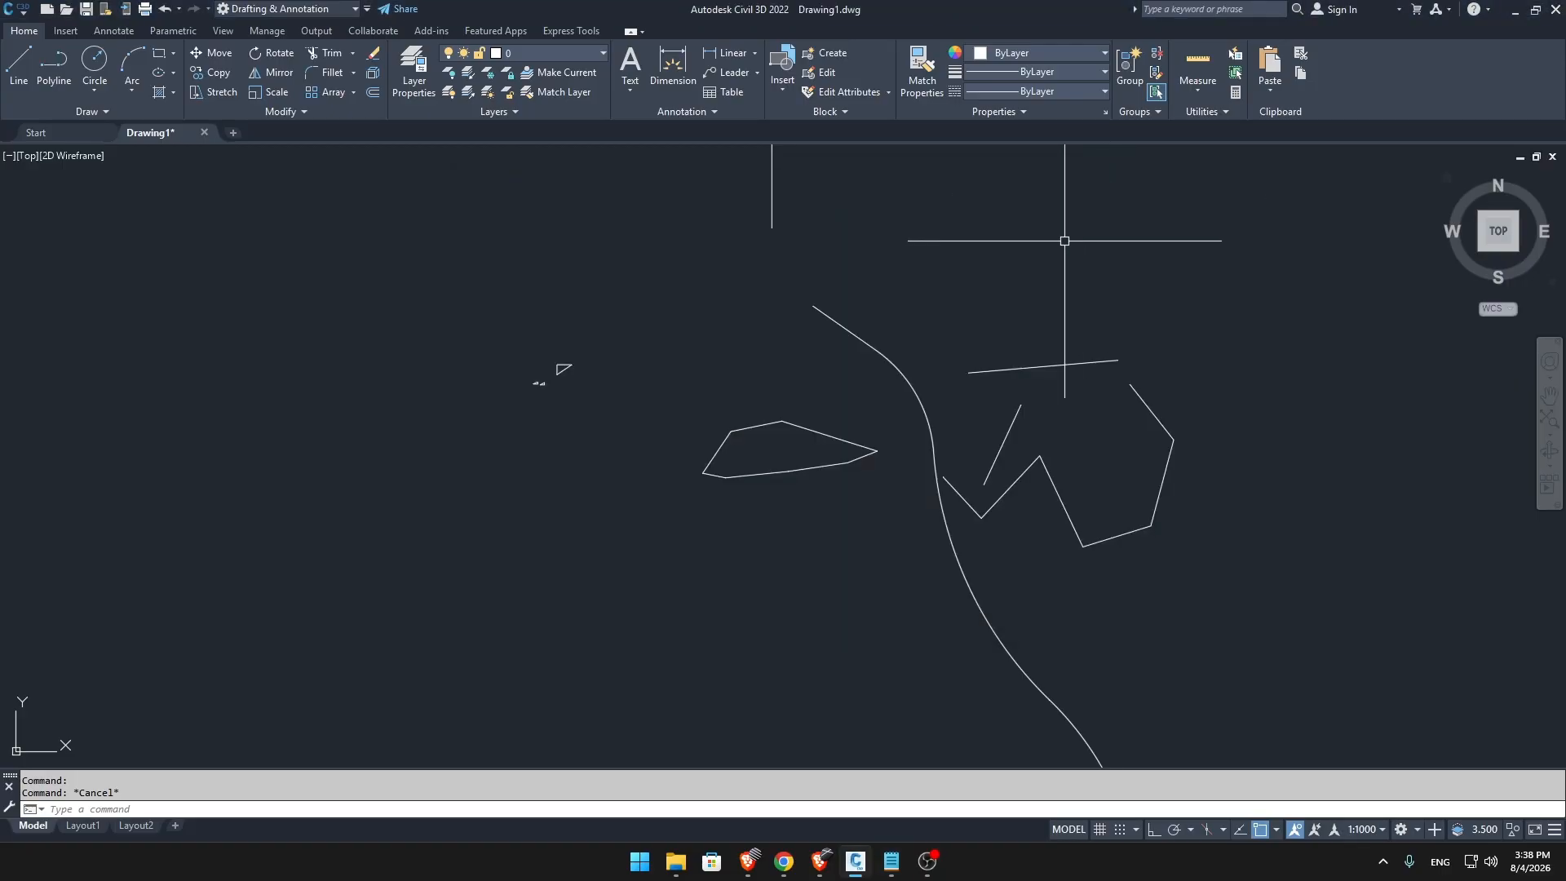
# Draw two overlapping circles in the empty area west of the existing shapes, with radii about 52 and 71 units.
pyautogui.rightClick(550, 438)
pyautogui.press('Escape')
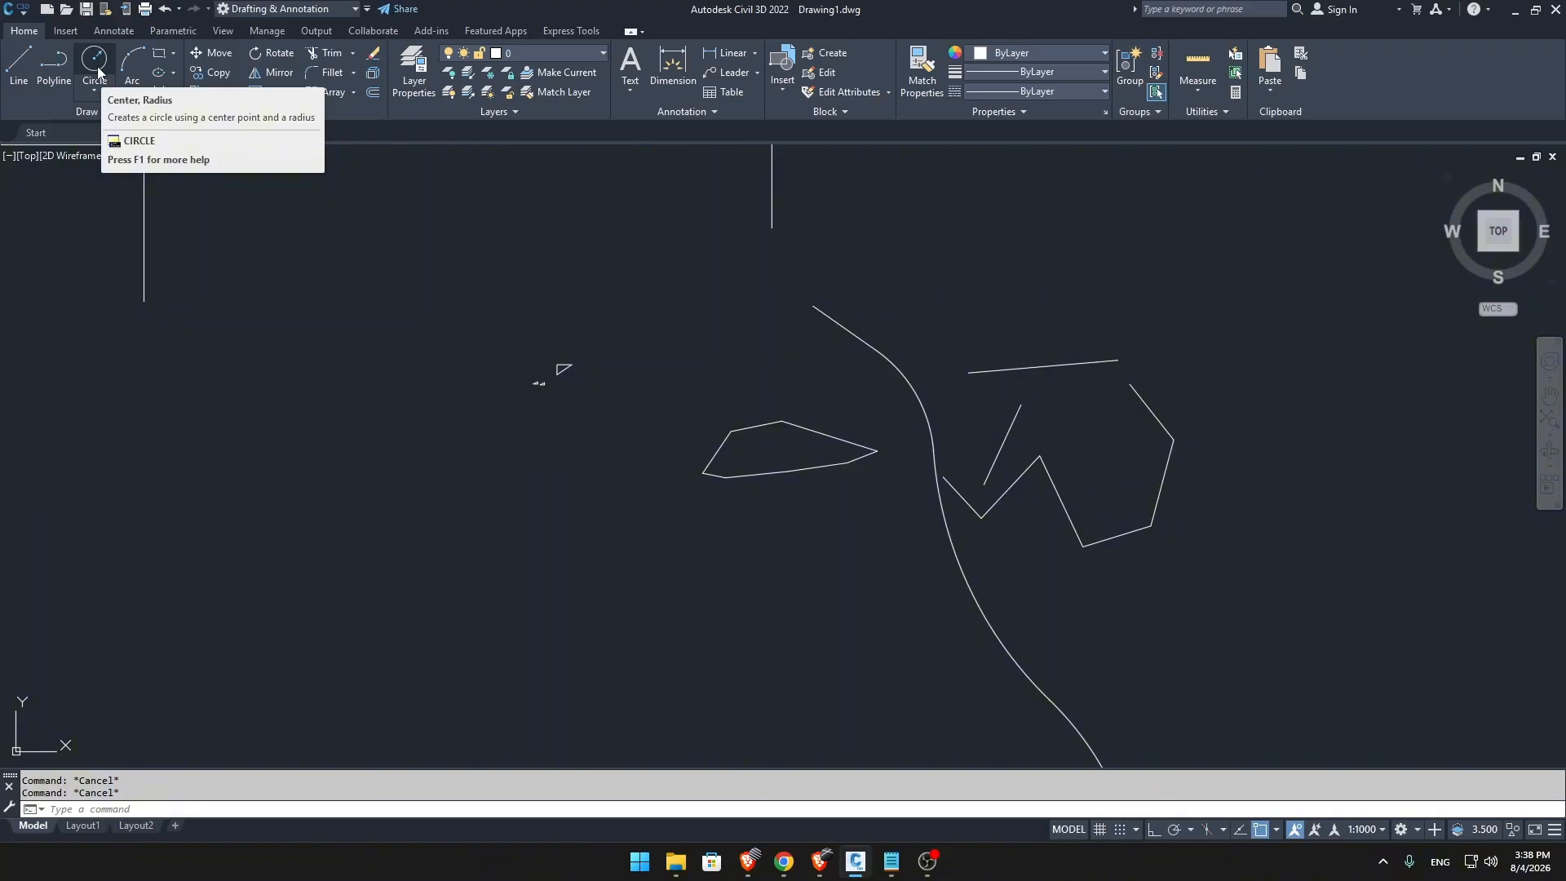
pyautogui.scroll(-2, 1436, 394)
pyautogui.write('c')
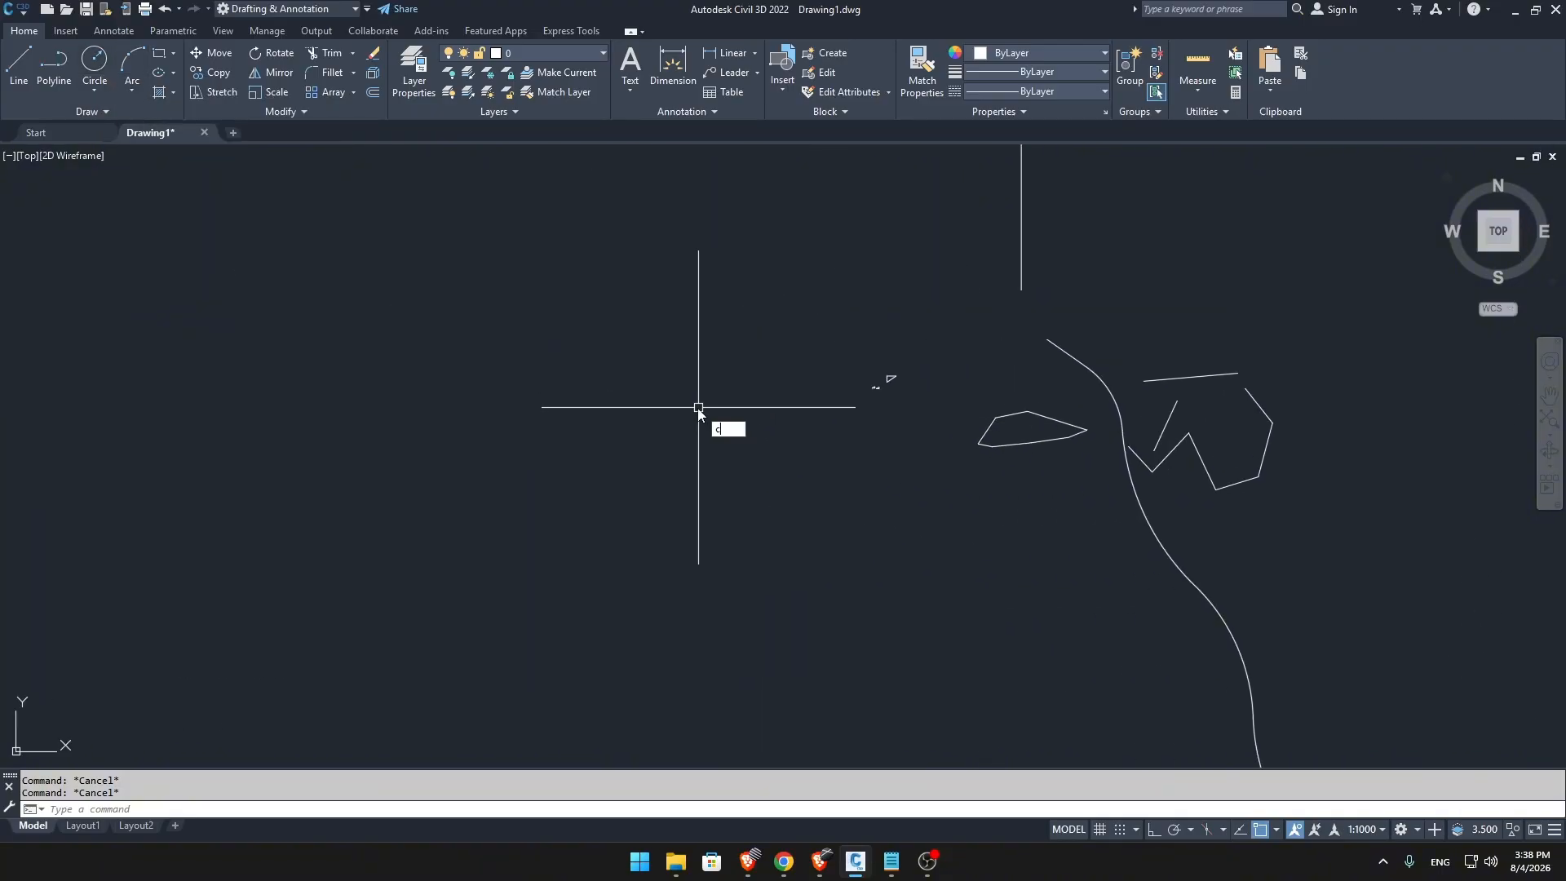
pyautogui.press('Return')
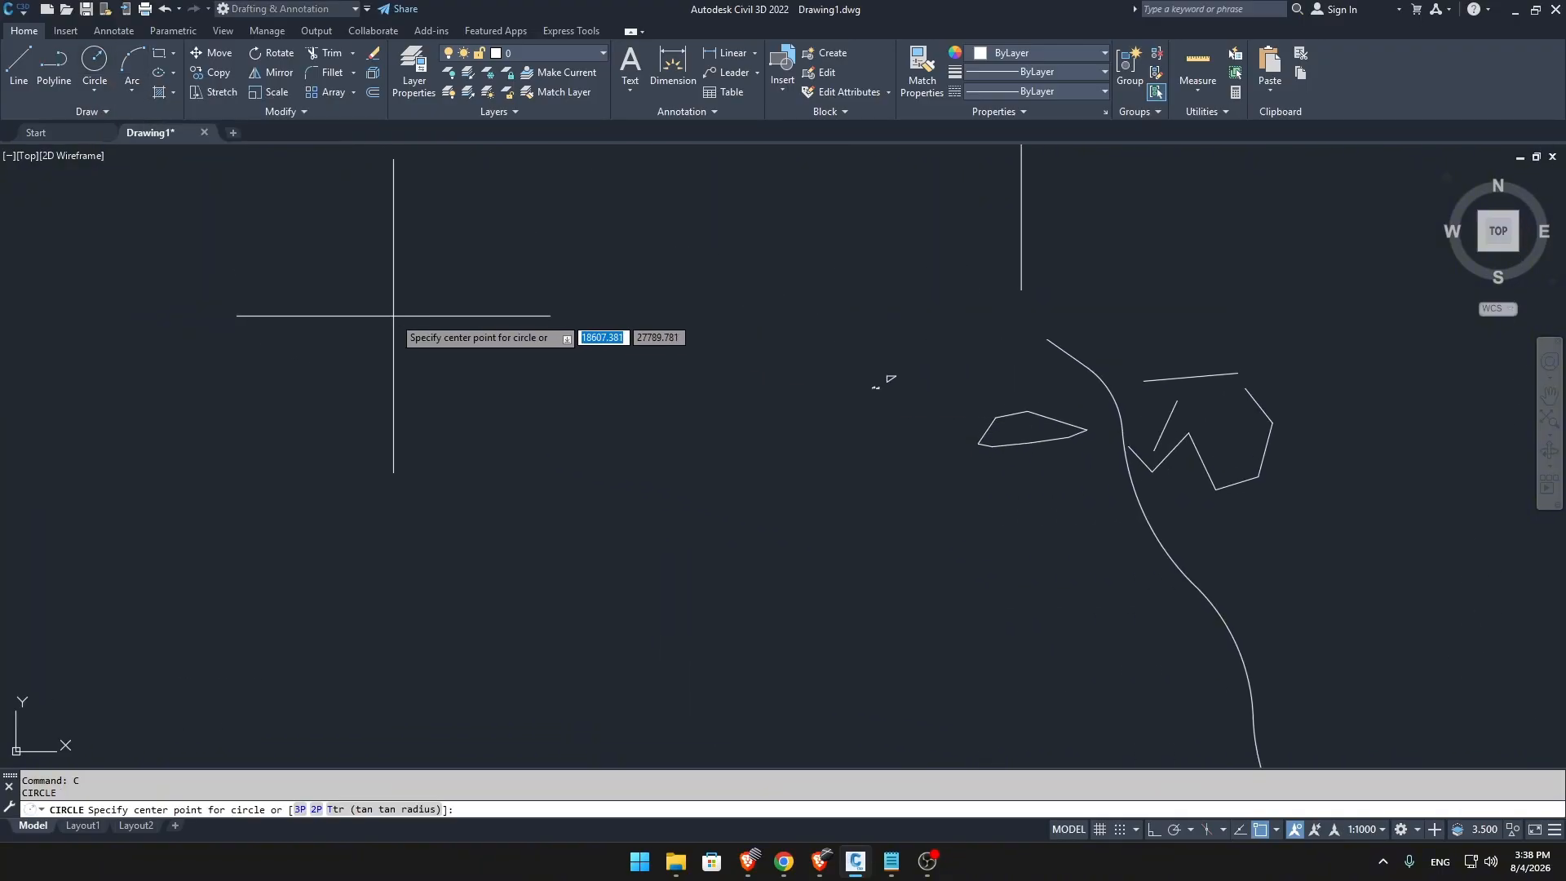
pyautogui.click(406, 357)
pyautogui.click(472, 388)
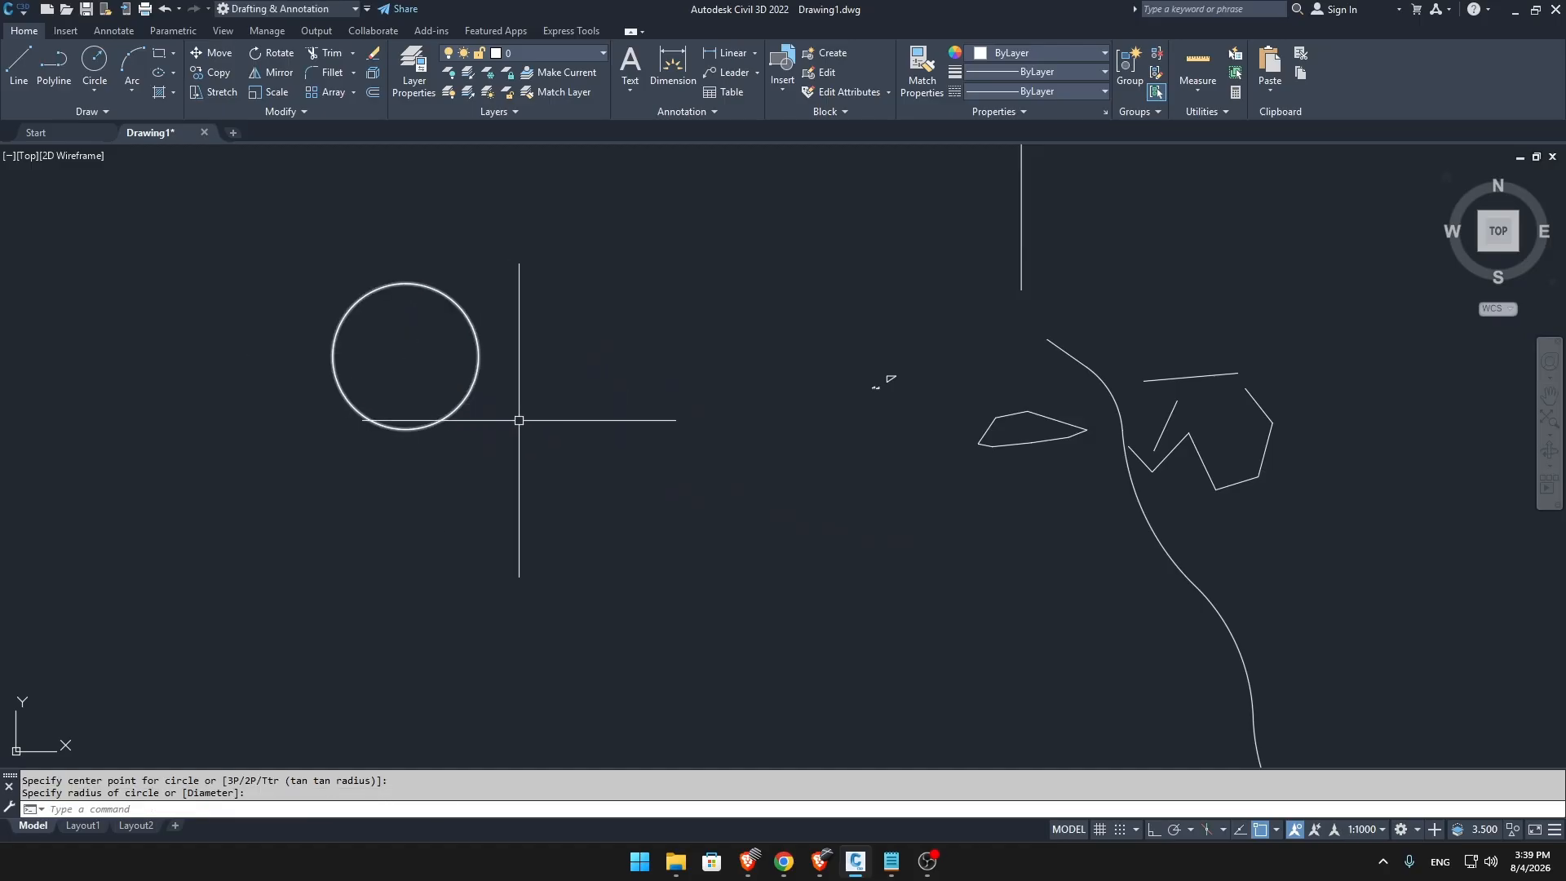
pyautogui.press('Return')
pyautogui.click(554, 384)
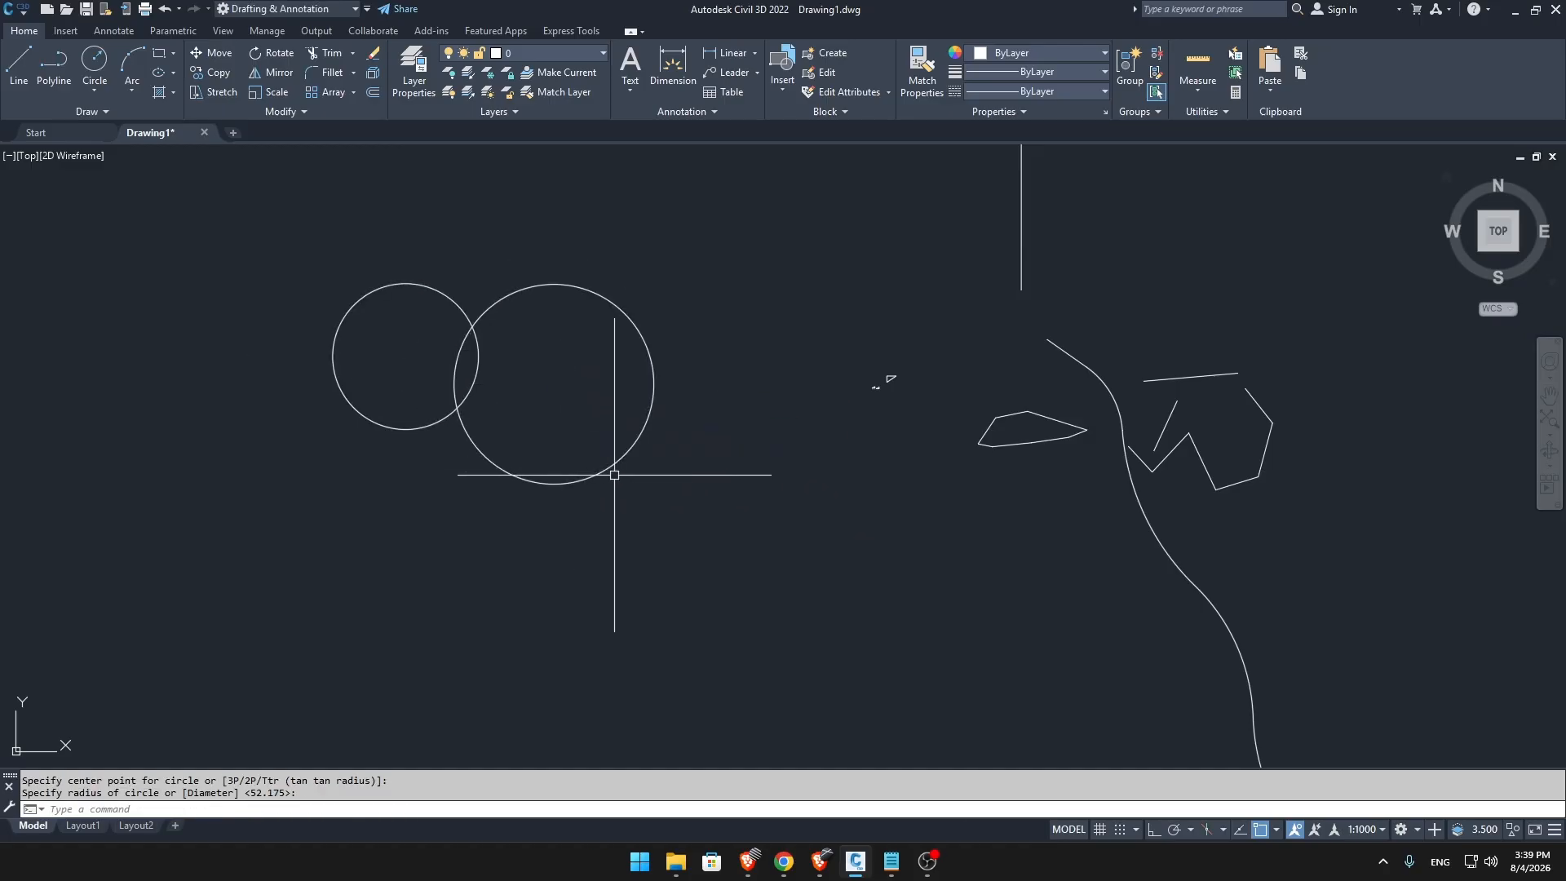
# Draw a third circle above the two overlapping circles with a radius of 20.
pyautogui.write('c')
pyautogui.press('Return')
pyautogui.moveTo(715, 360); pyautogui.dragTo(750, 532, button='middle')
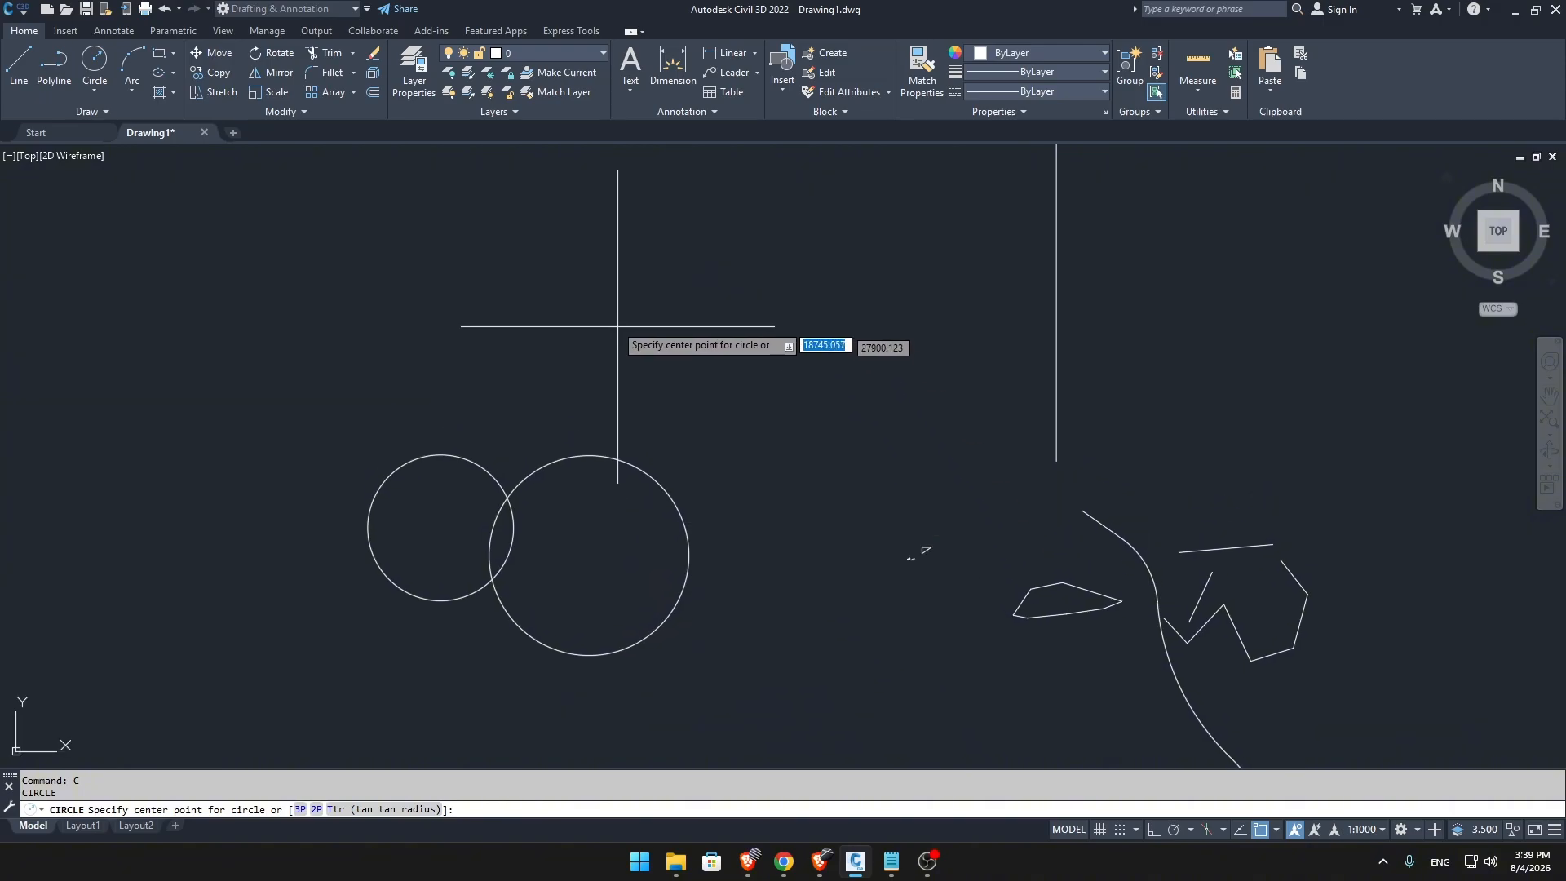
pyautogui.click(584, 272)
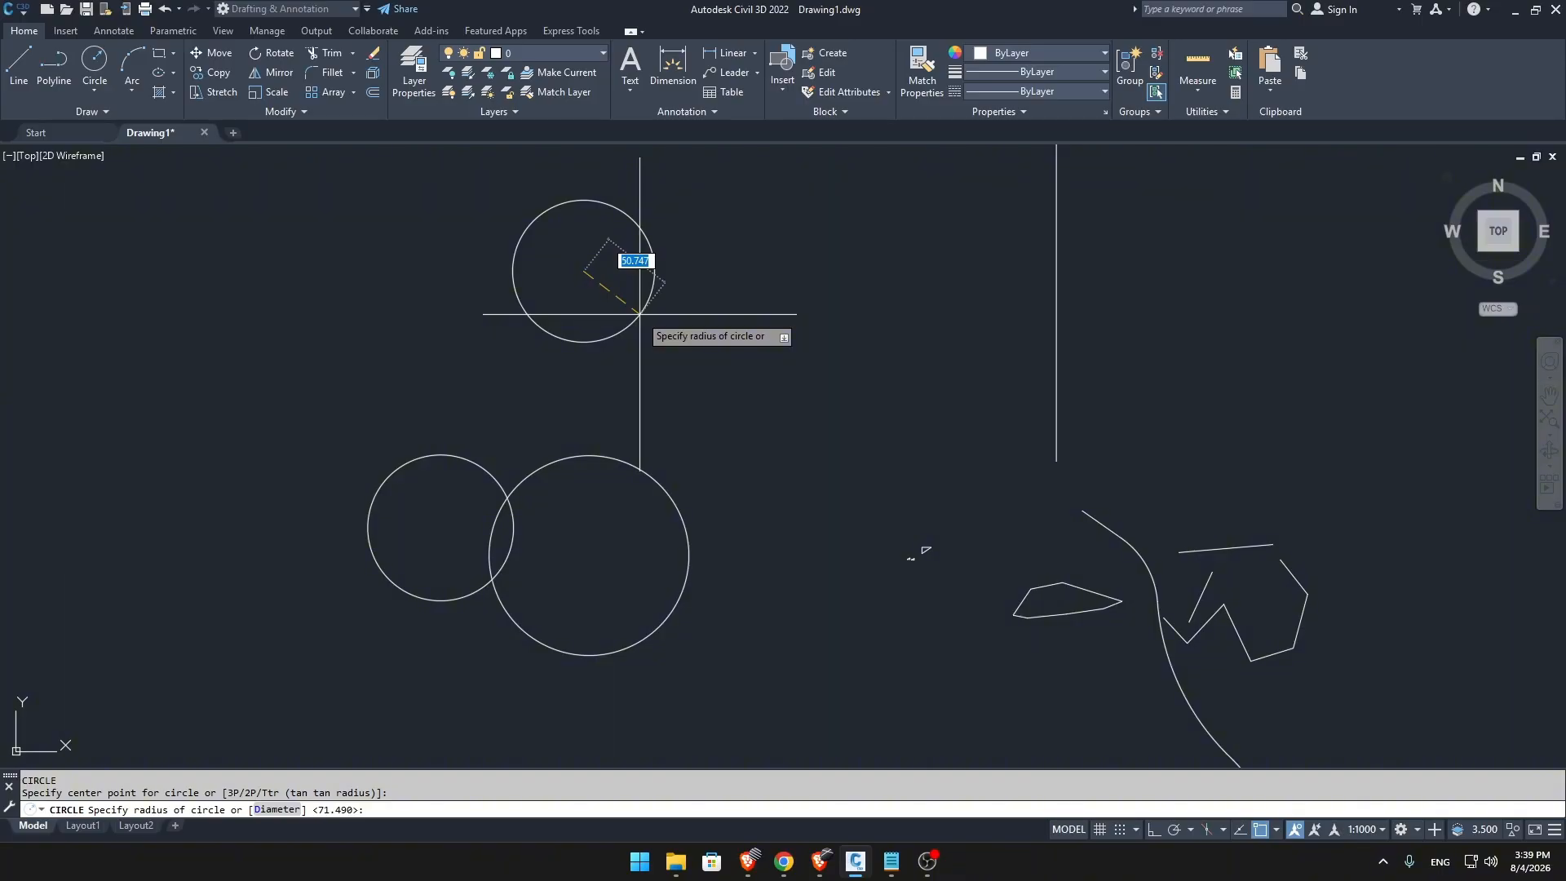
pyautogui.press('Return')
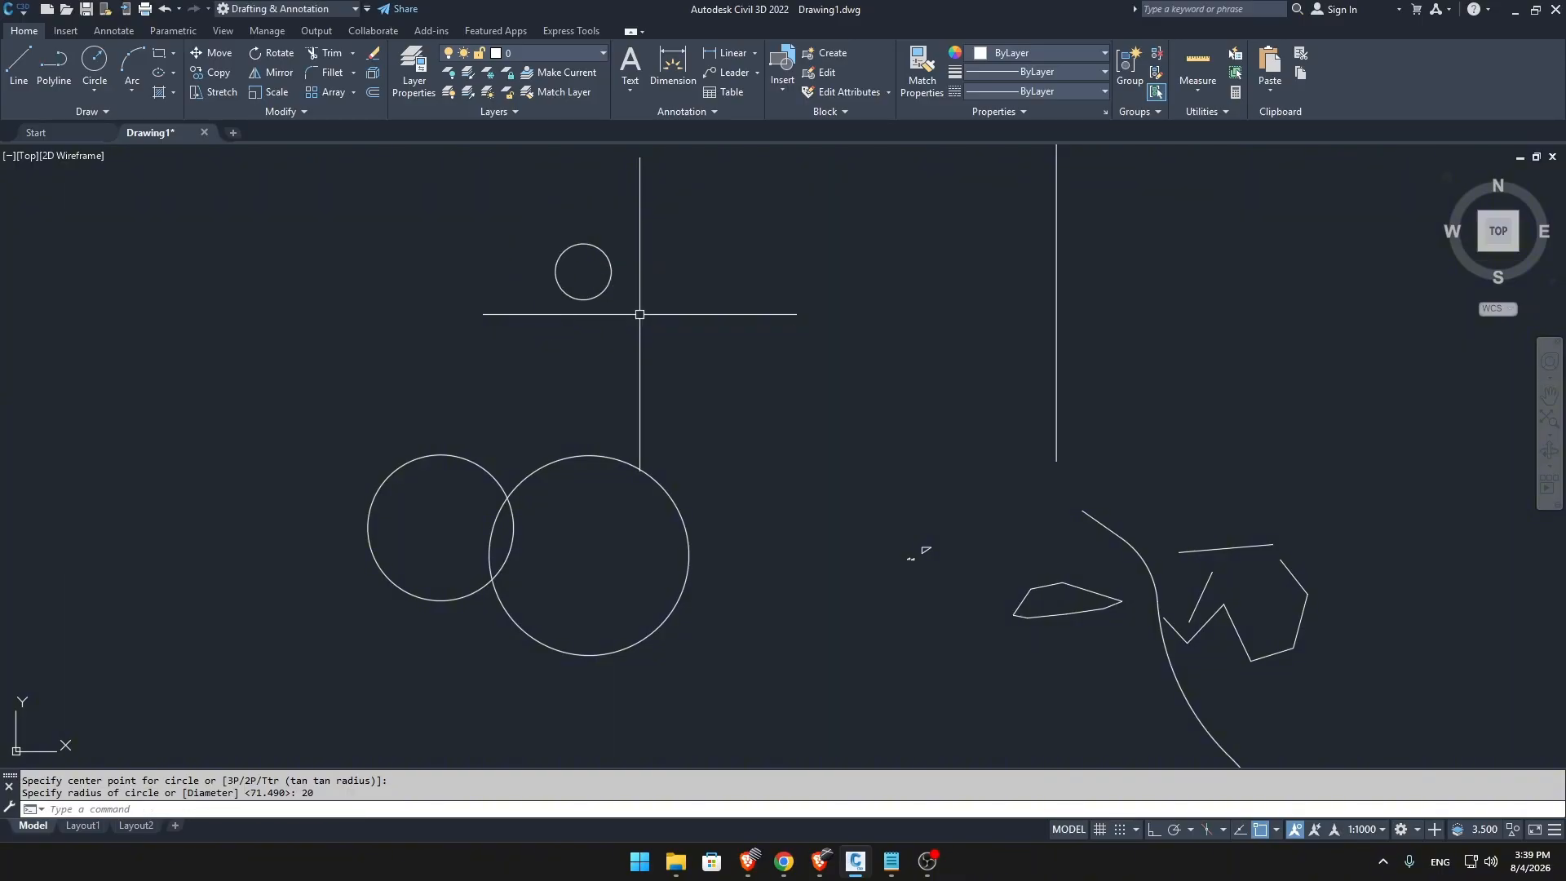
pyautogui.scroll(4, 640, 314)
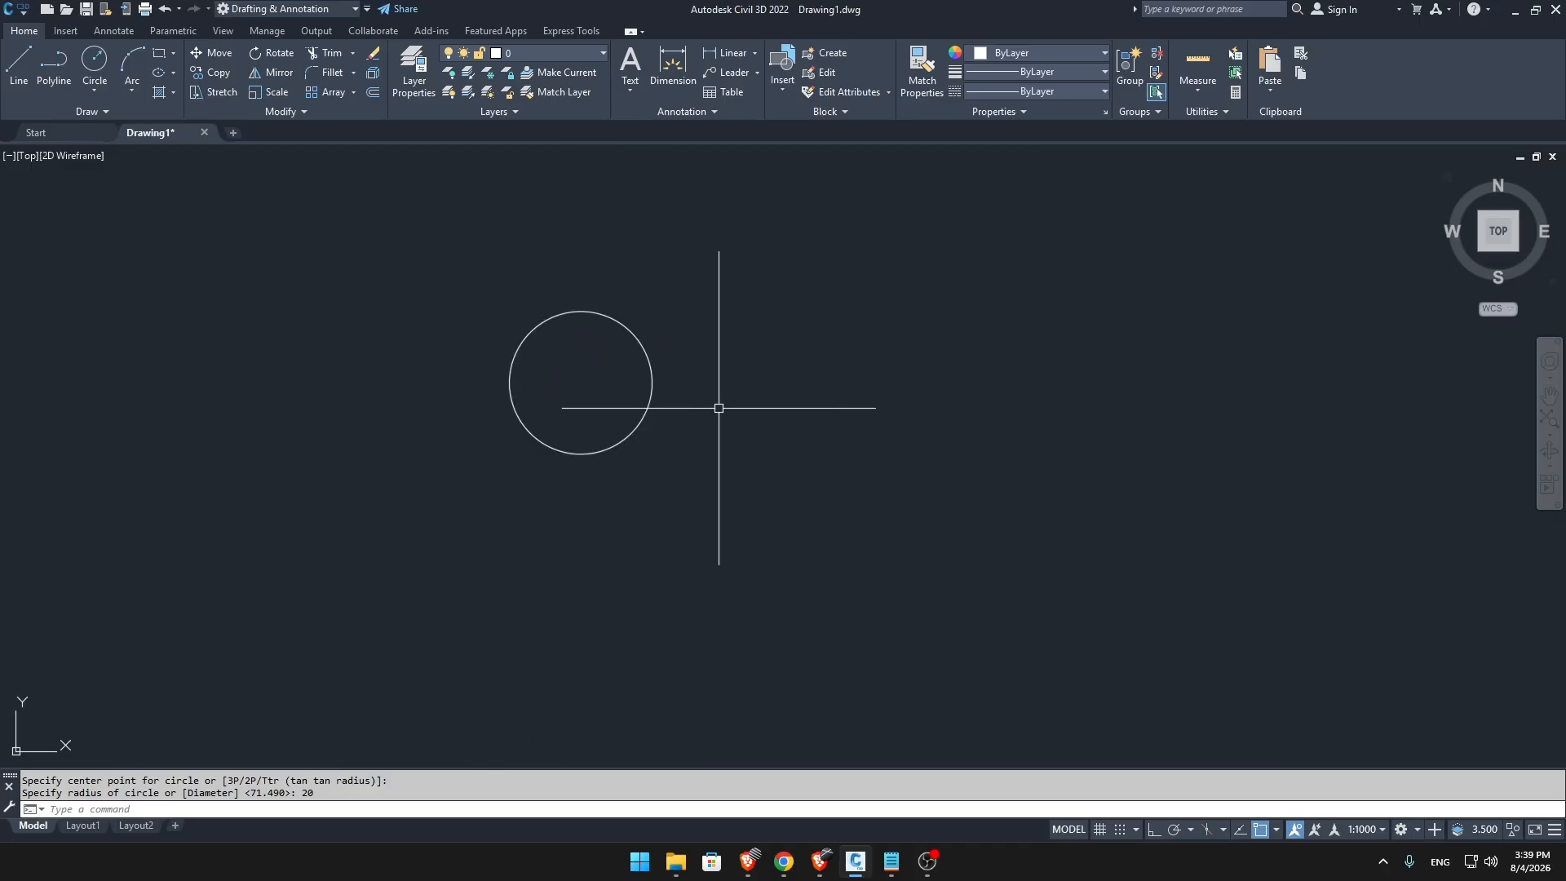
# Draw a circle east of the radius-20 circle, using the Diameter option with a diameter of 20.
pyautogui.moveTo(719, 408); pyautogui.dragTo(713, 413, button='middle')
pyautogui.write('c')
pyautogui.press('Return')
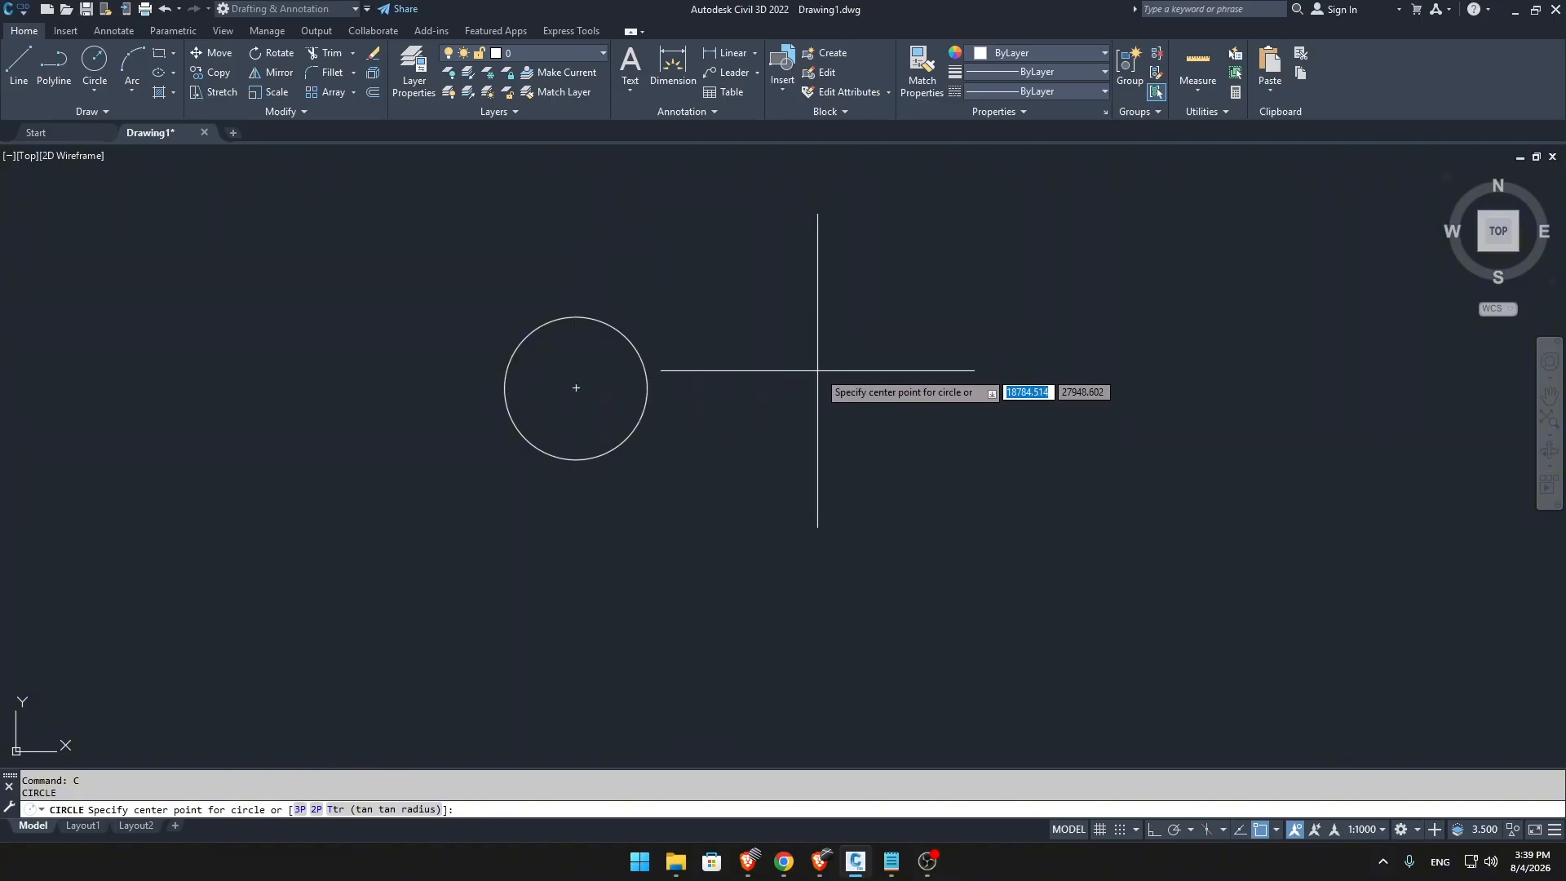
pyautogui.click(875, 334)
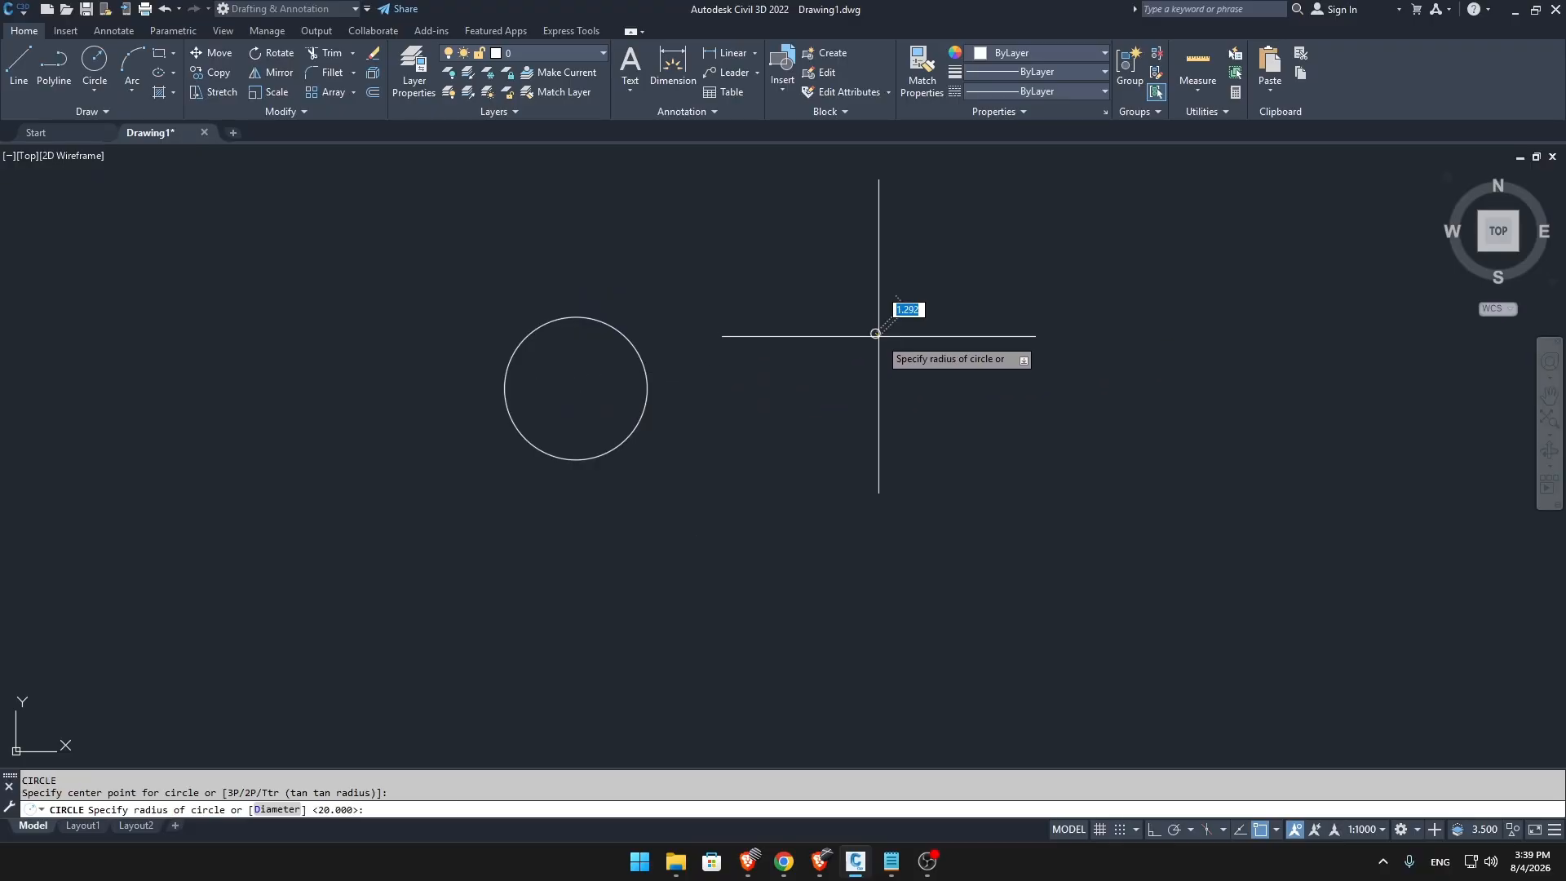
pyautogui.rightClick(925, 370)
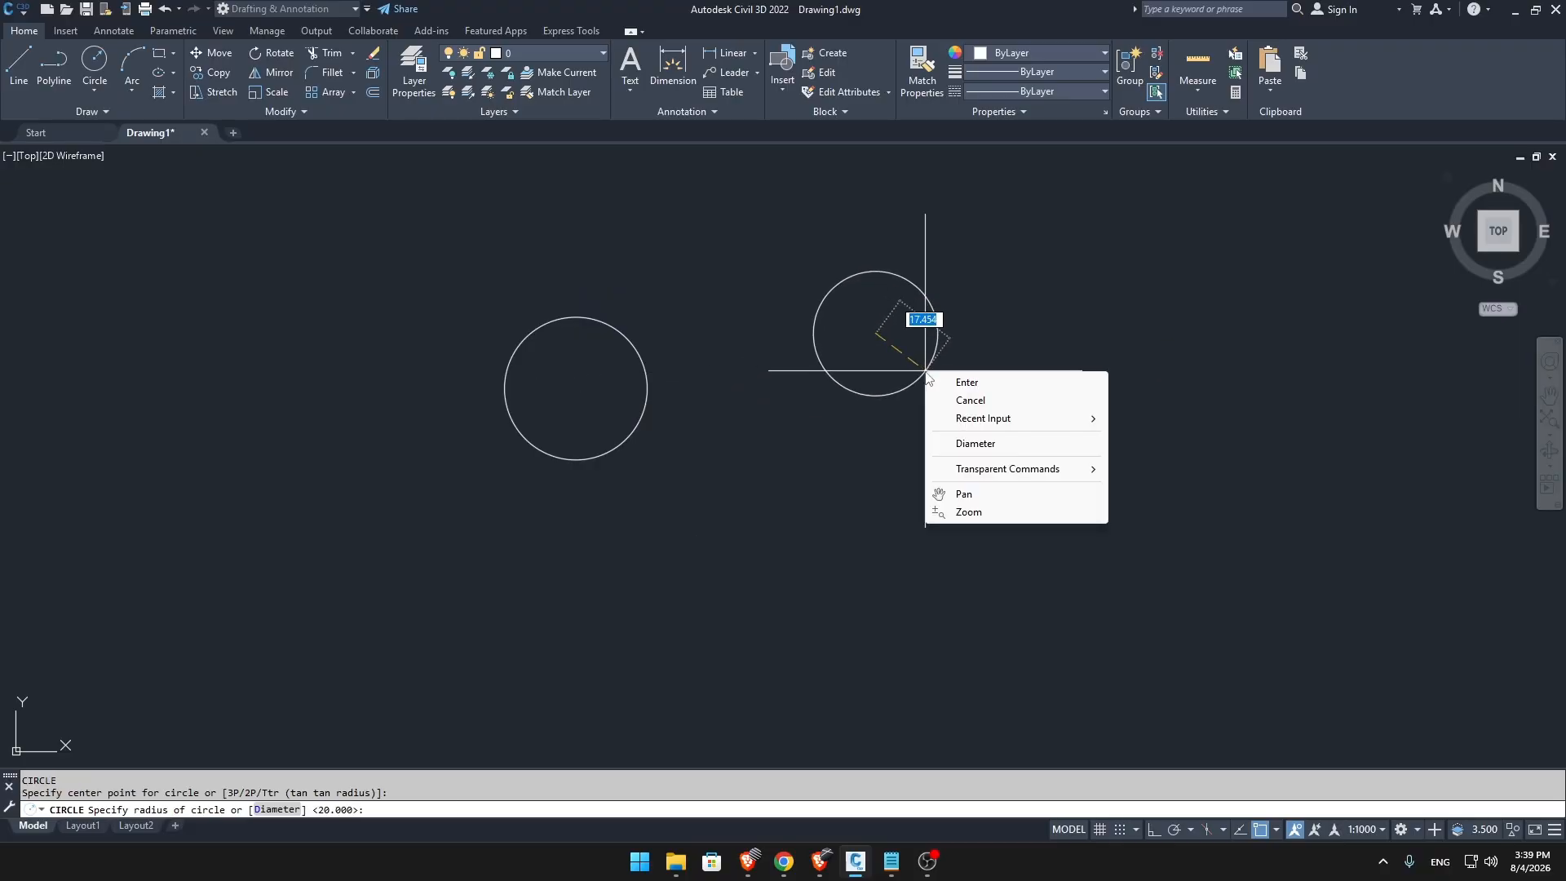
pyautogui.click(977, 444)
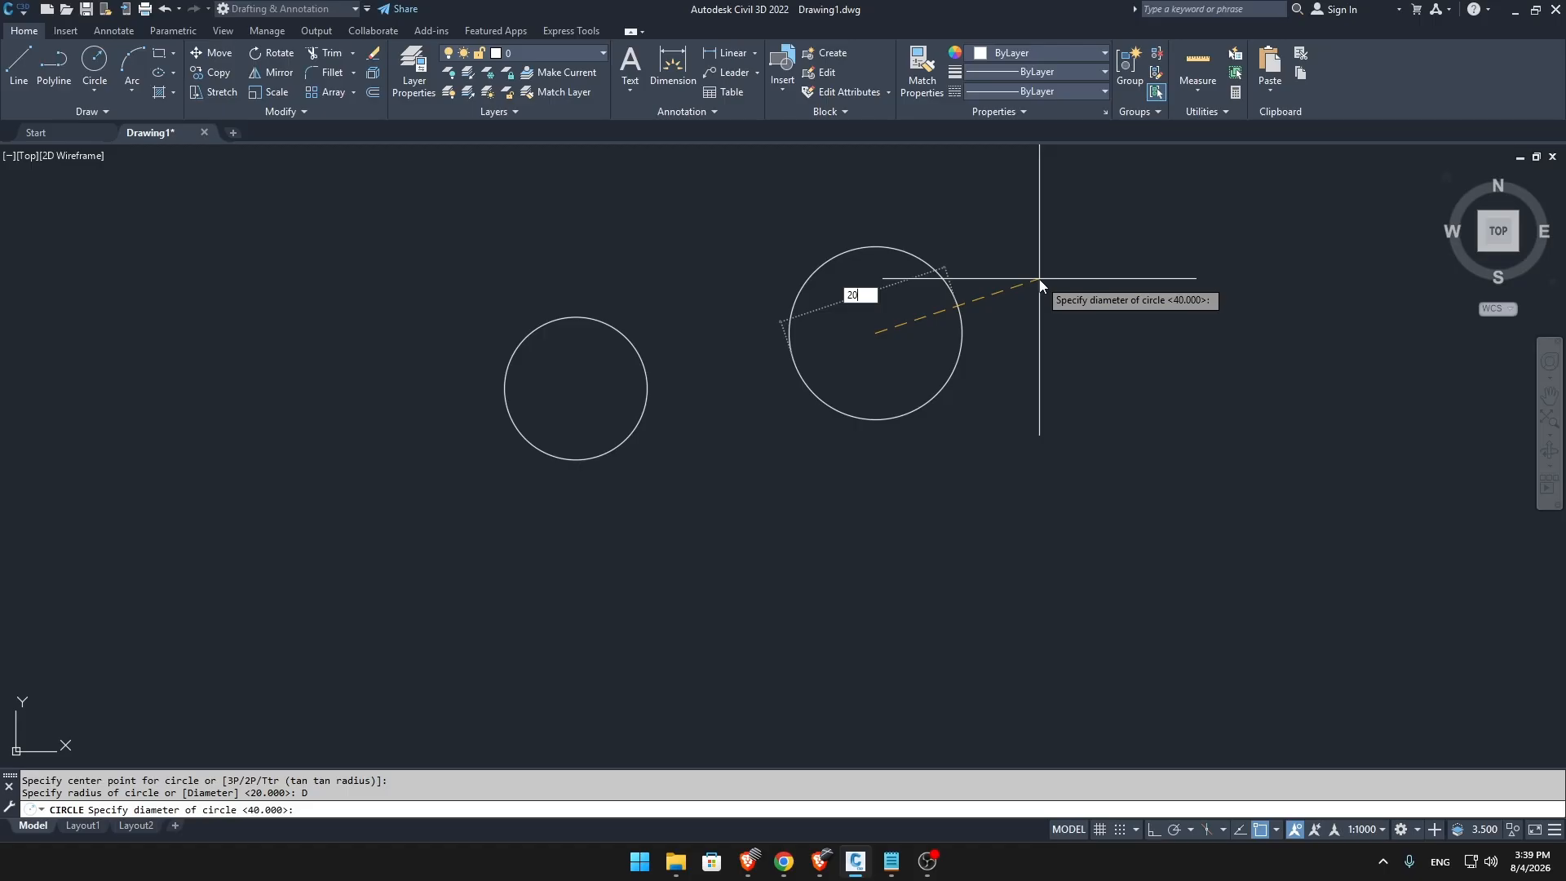
pyautogui.press('Return')
pyautogui.scroll(-2, 863, 453)
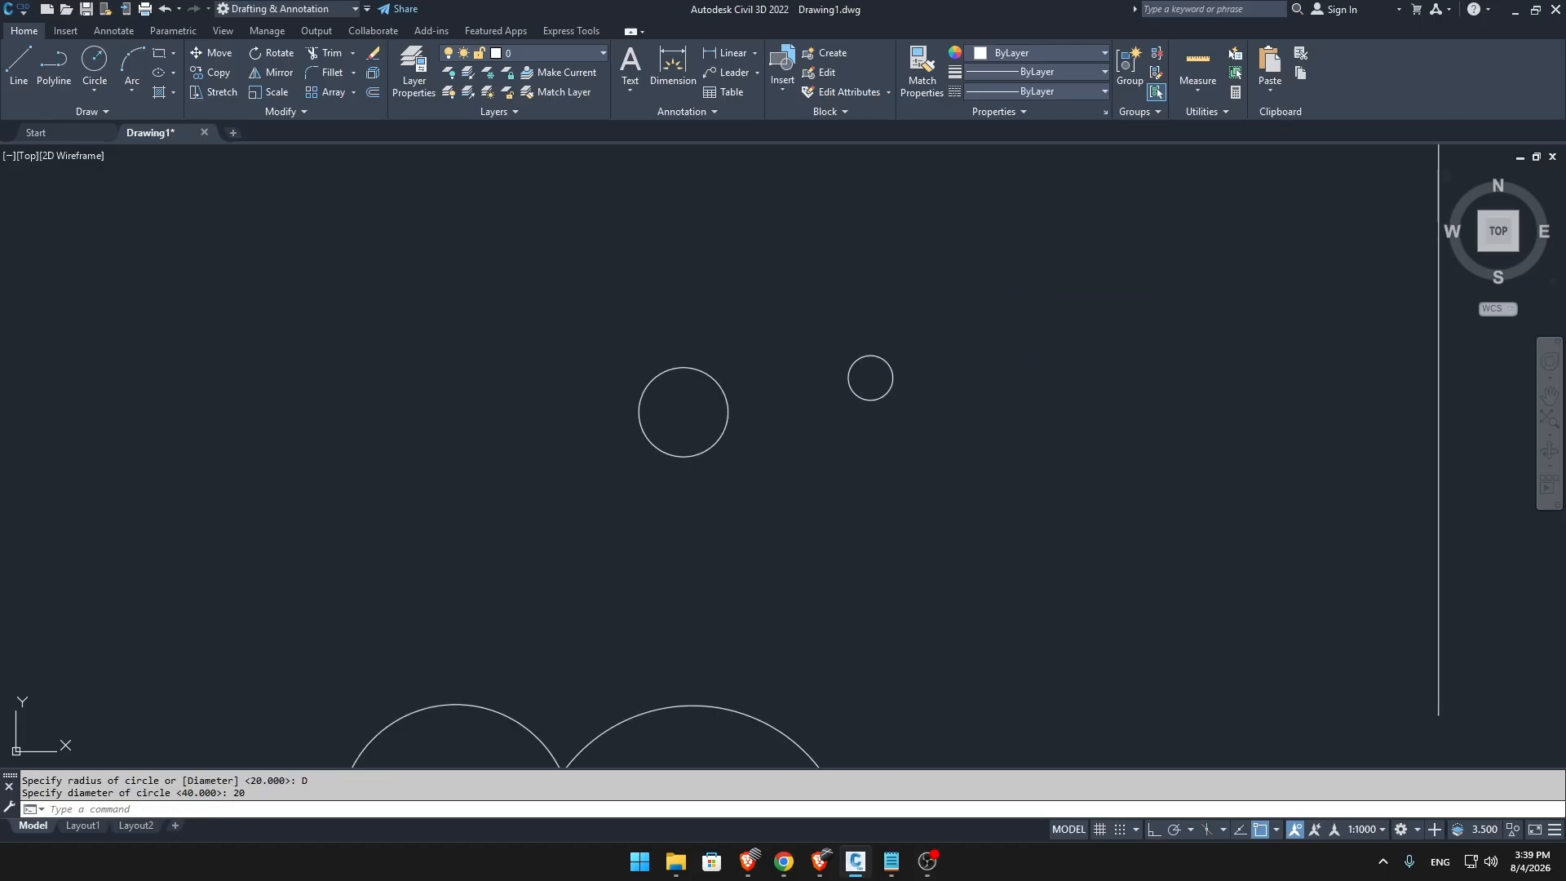
pyautogui.moveTo(863, 453)
pyautogui.mouseDown(button='middle')
pyautogui.moveTo(846, 335)
pyautogui.moveTo(855, 374)
pyautogui.moveTo(929, 399)
pyautogui.mouseUp(button='middle')
pyautogui.scroll(-2, 851, 372)
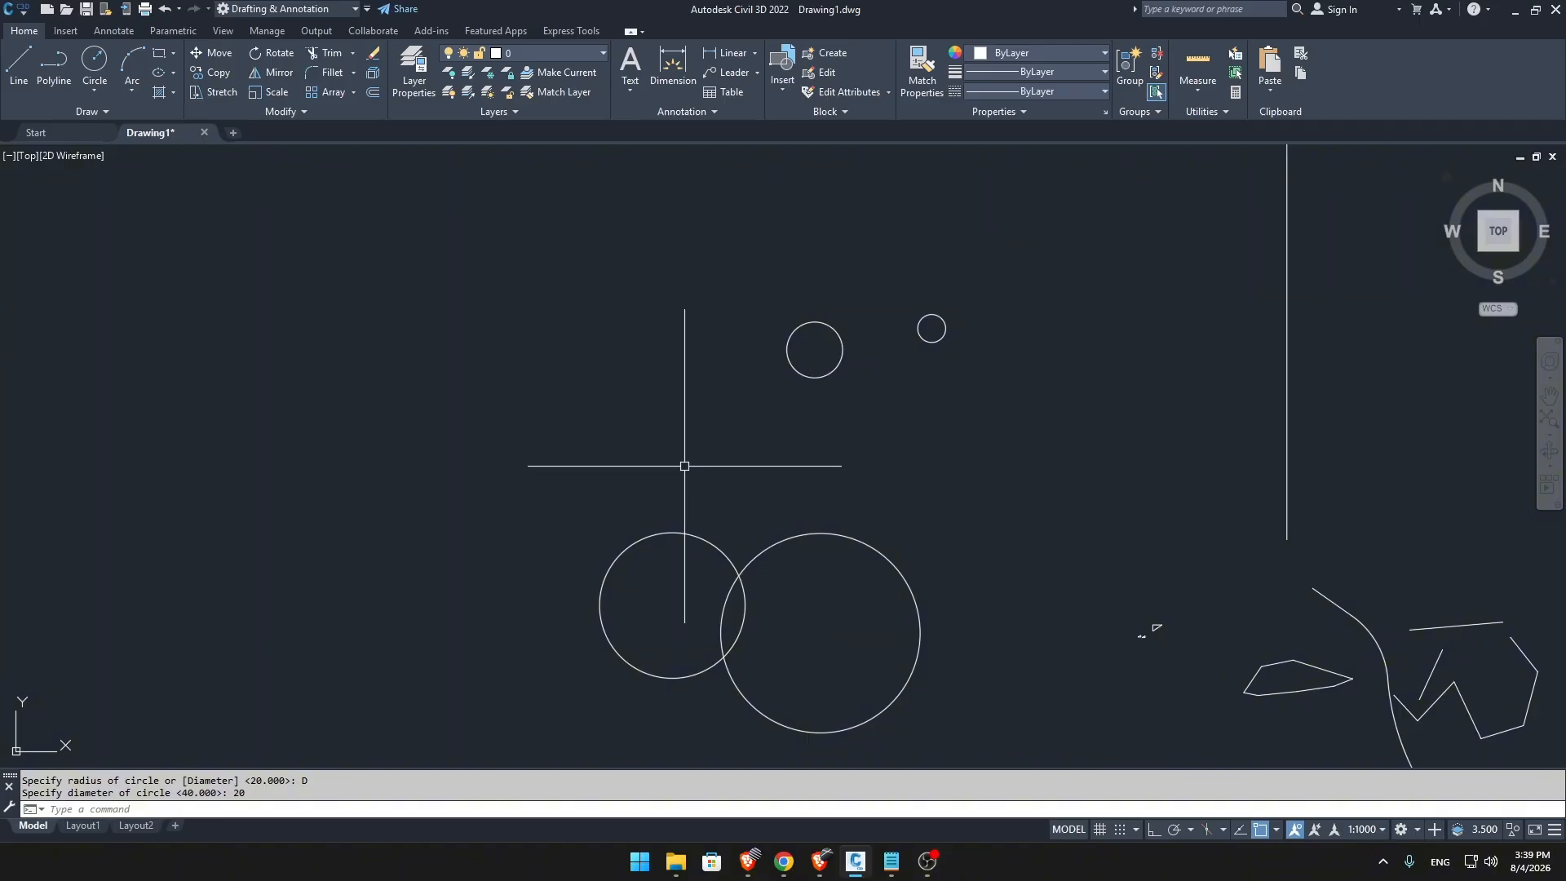
# Turn Ortho on and draw a horizontal line about 58 units long west of the circles.
pyautogui.click(100, 85)
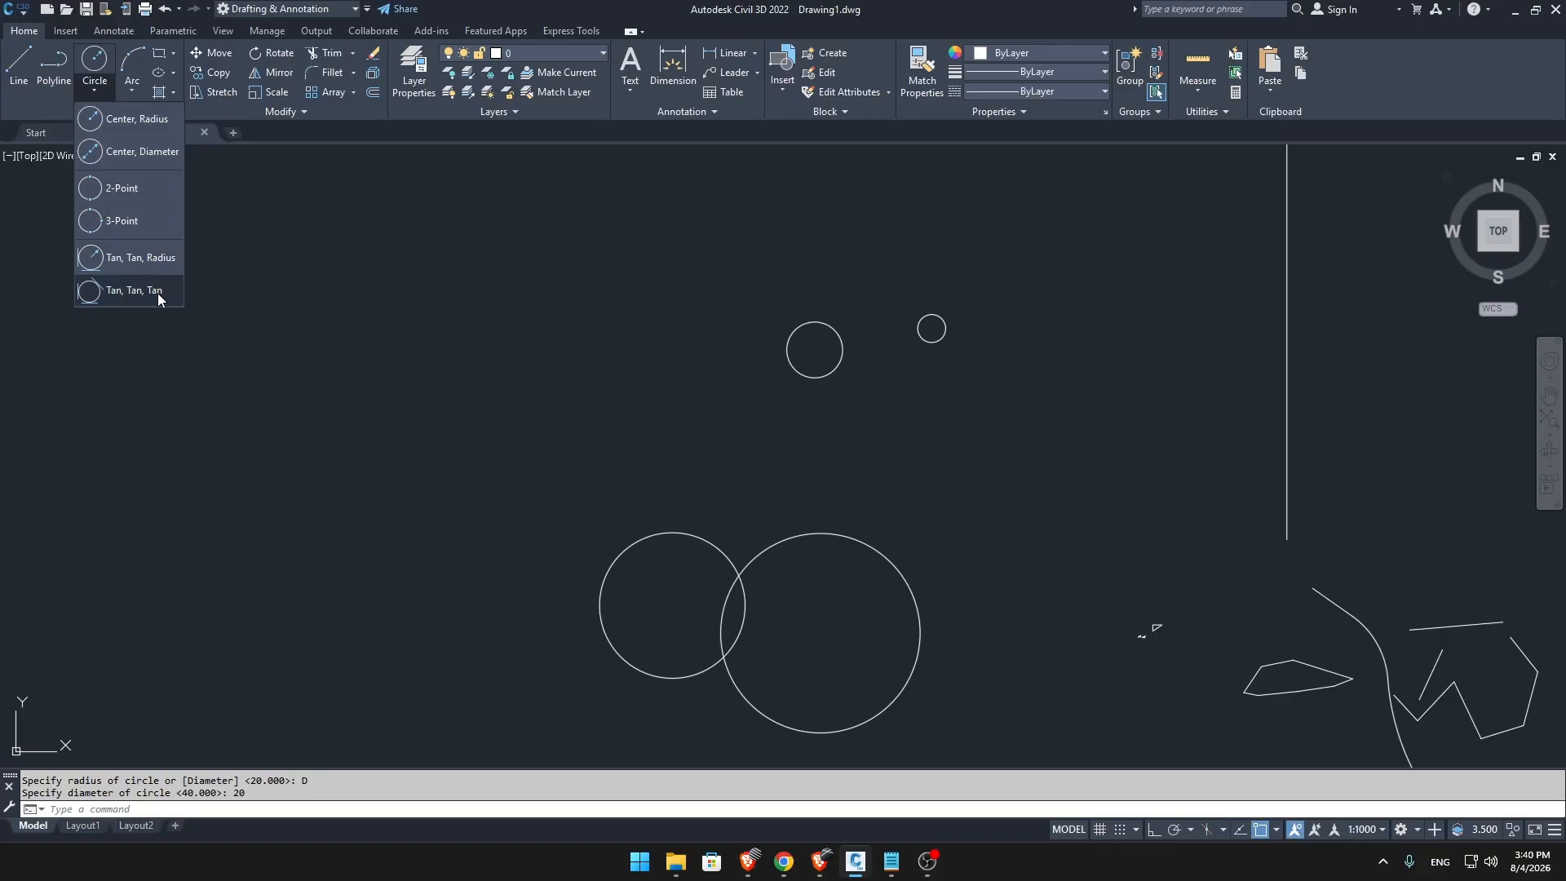
pyautogui.click(347, 230)
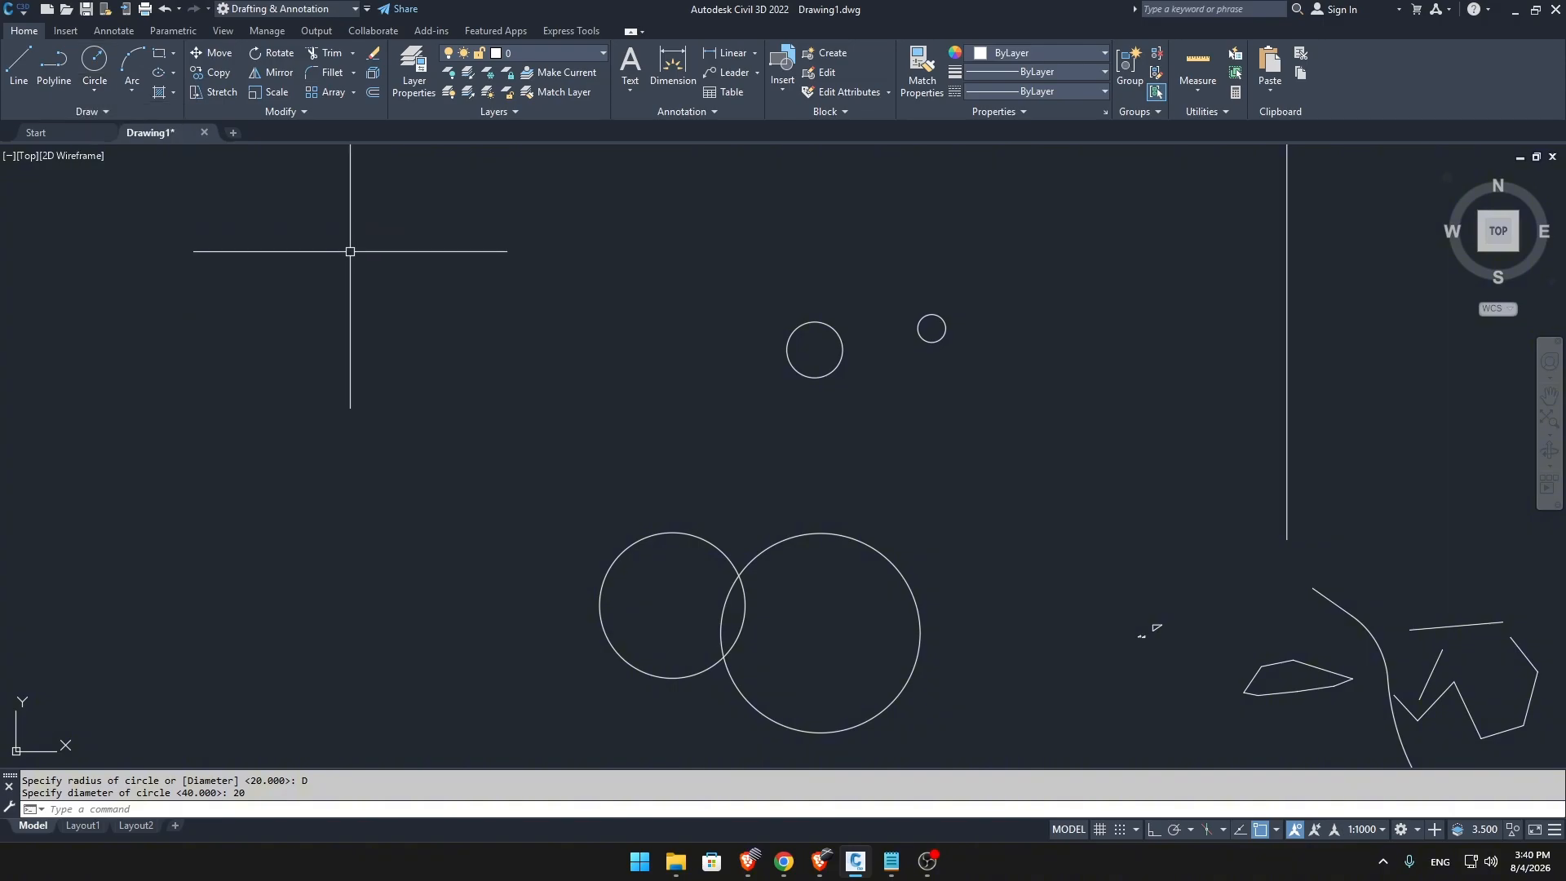
pyautogui.write('L')
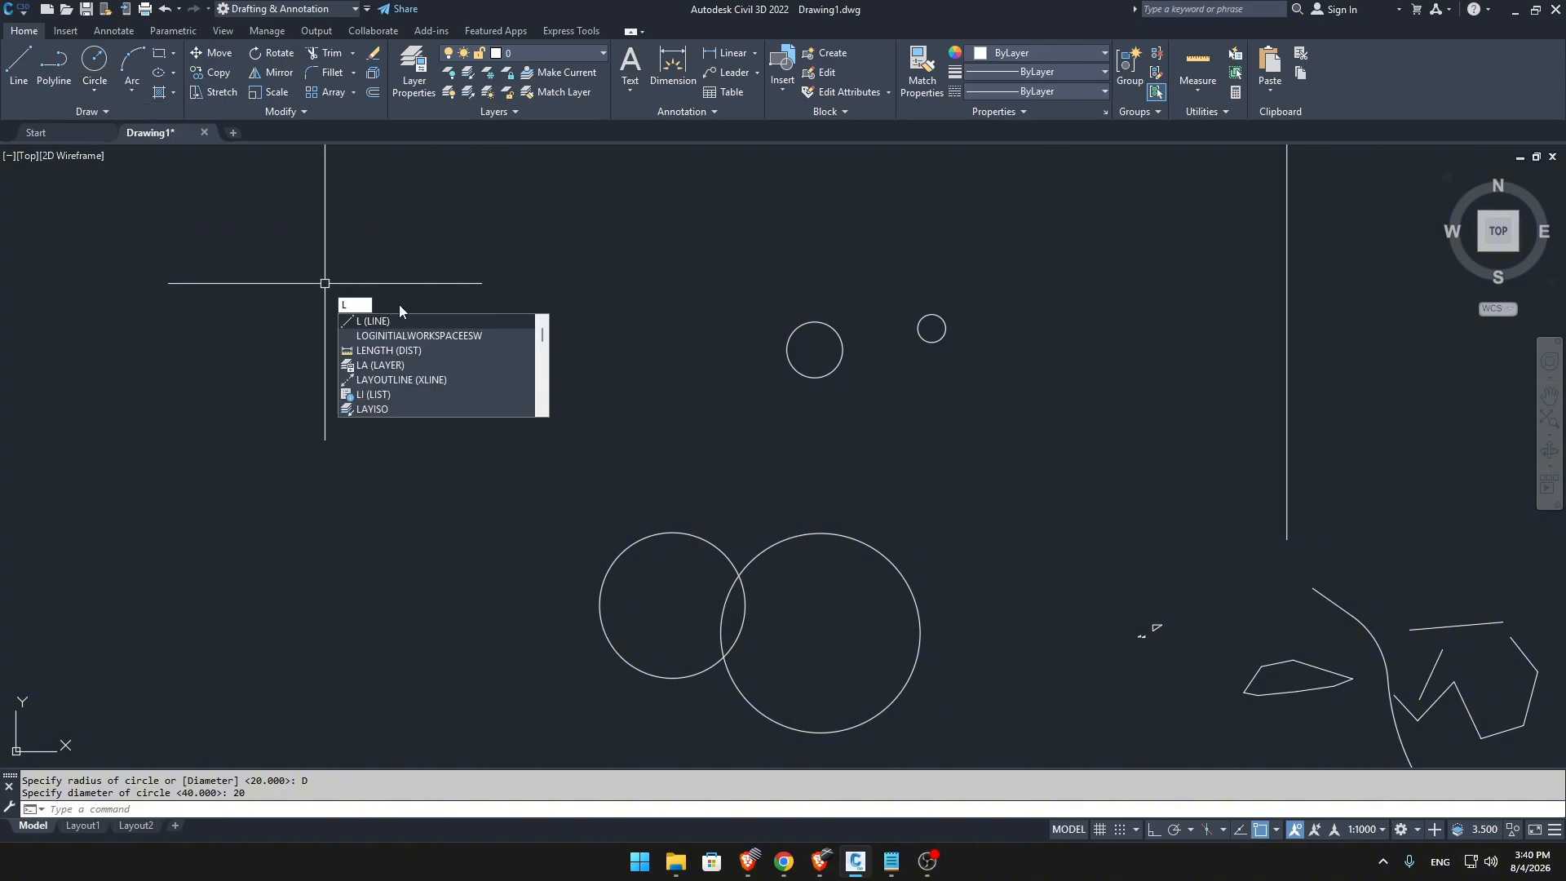
pyautogui.press('Return')
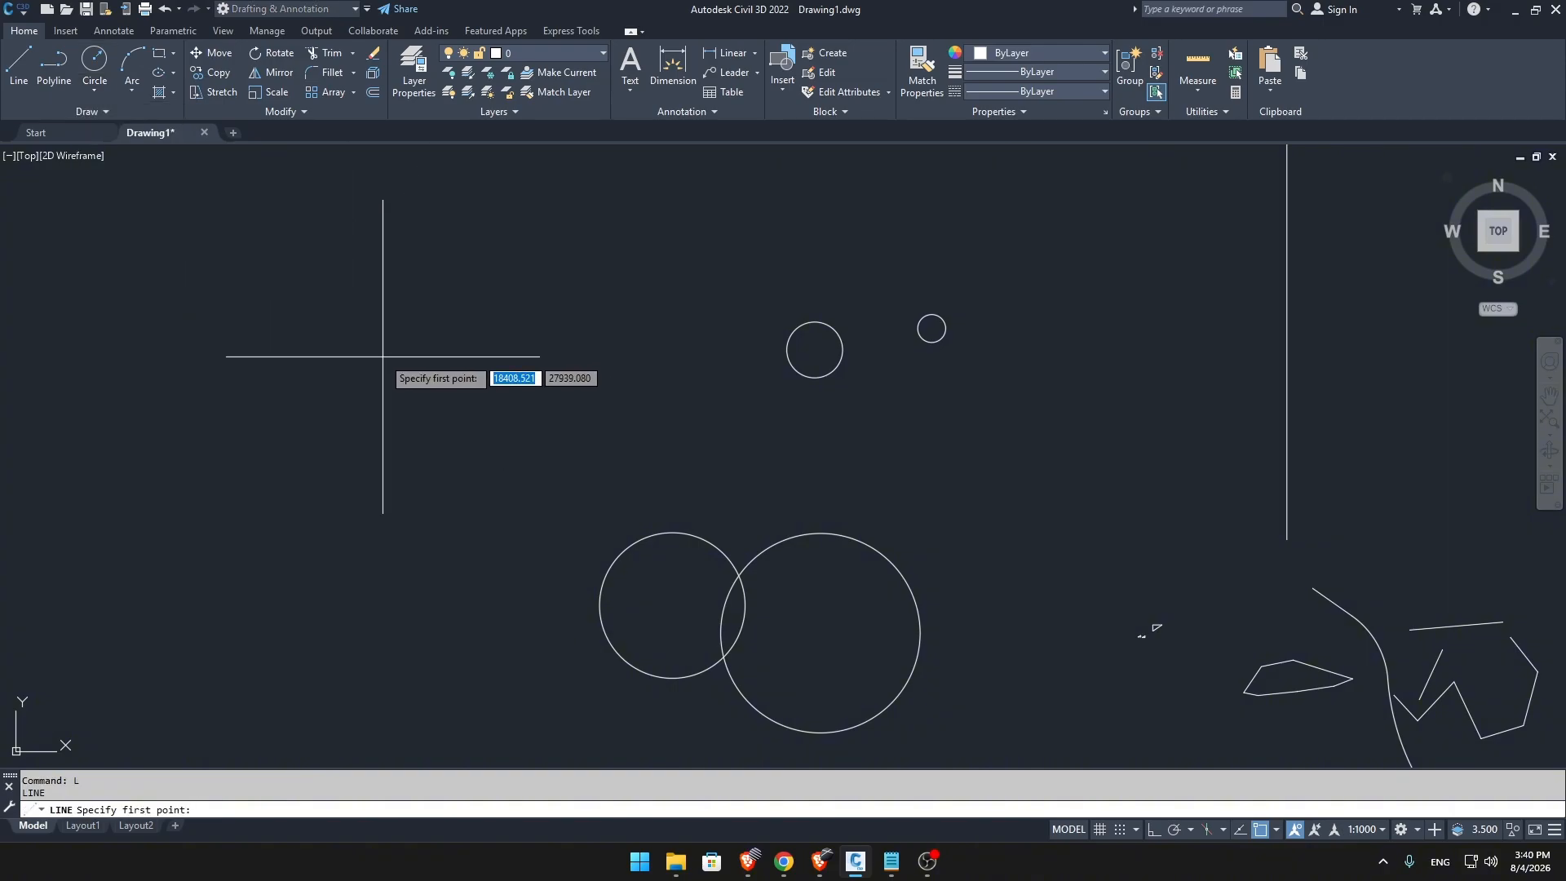
pyautogui.click(1154, 830)
pyautogui.click(427, 422)
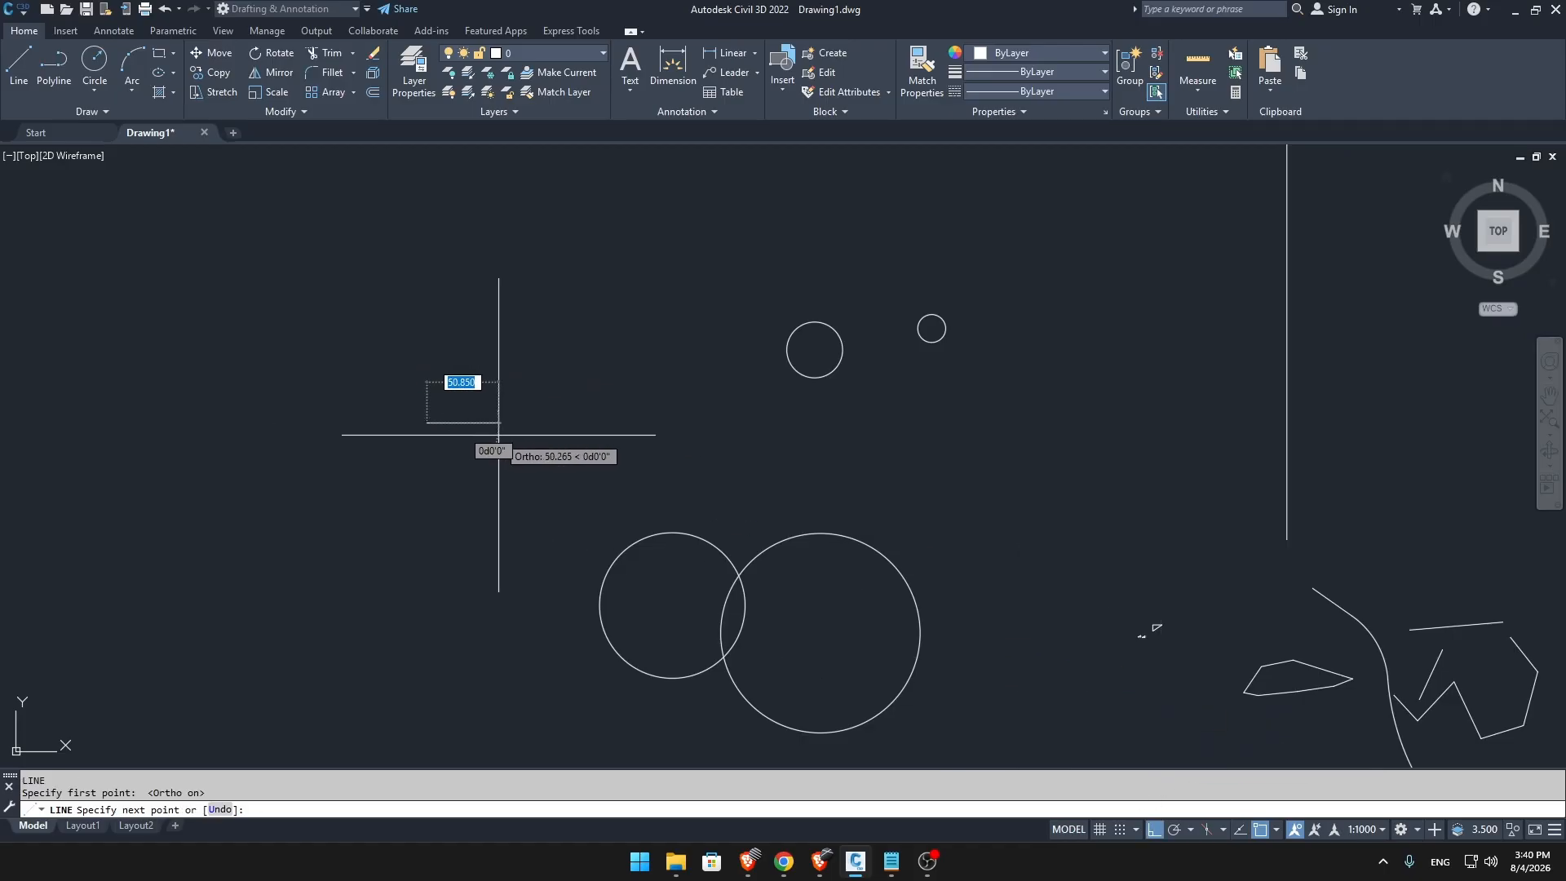
pyautogui.press('Escape')
pyautogui.scroll(3, 481, 424)
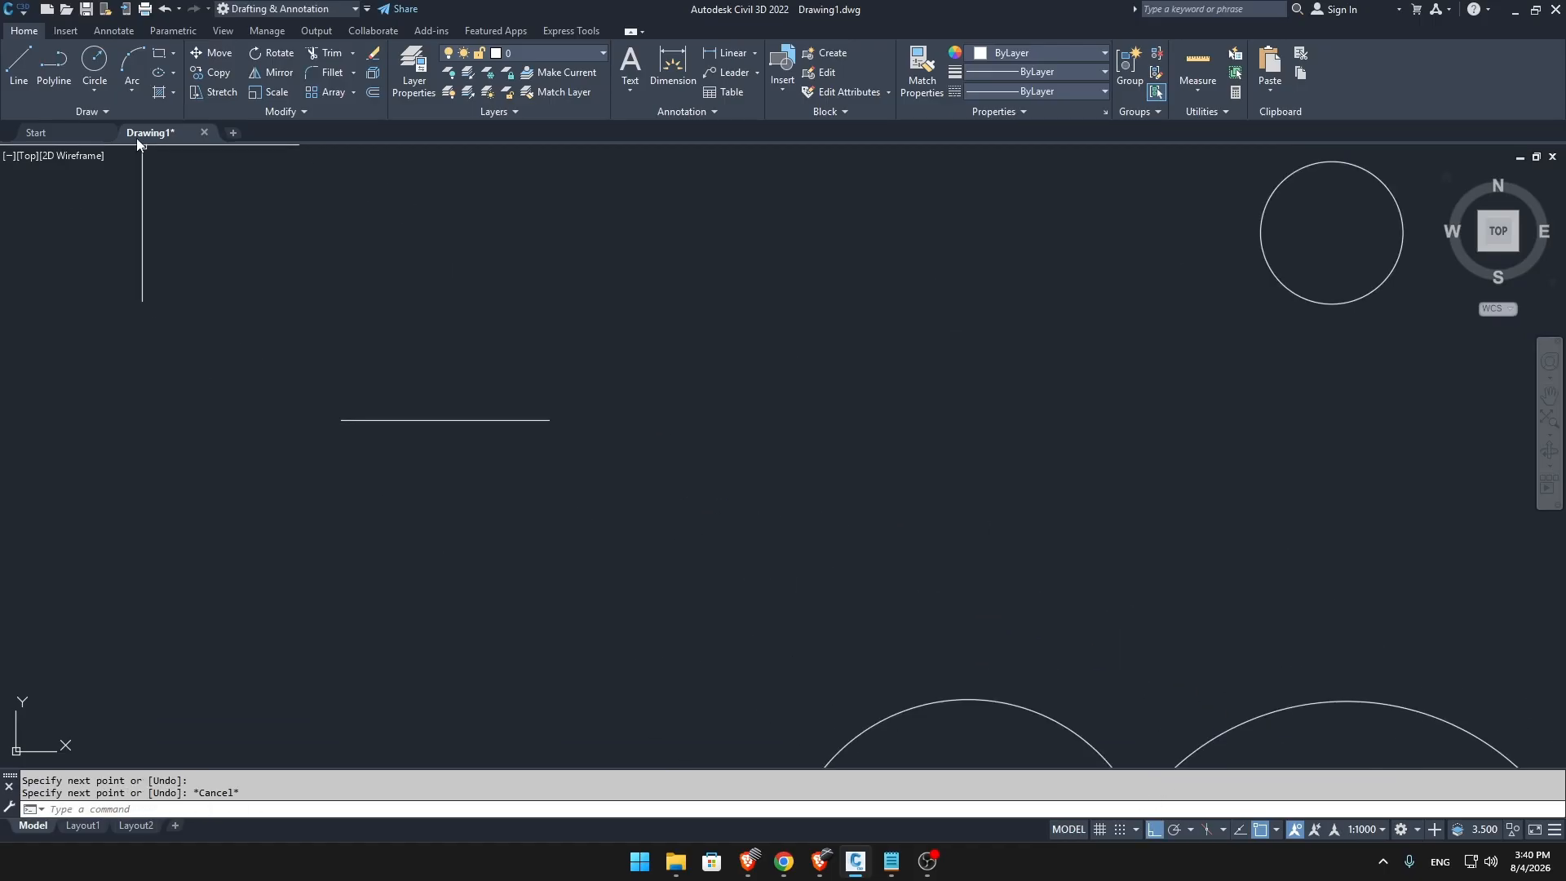
# Draw a 2-Point circle using the two endpoints of the horizontal line as its diameter.
pyautogui.click(96, 90)
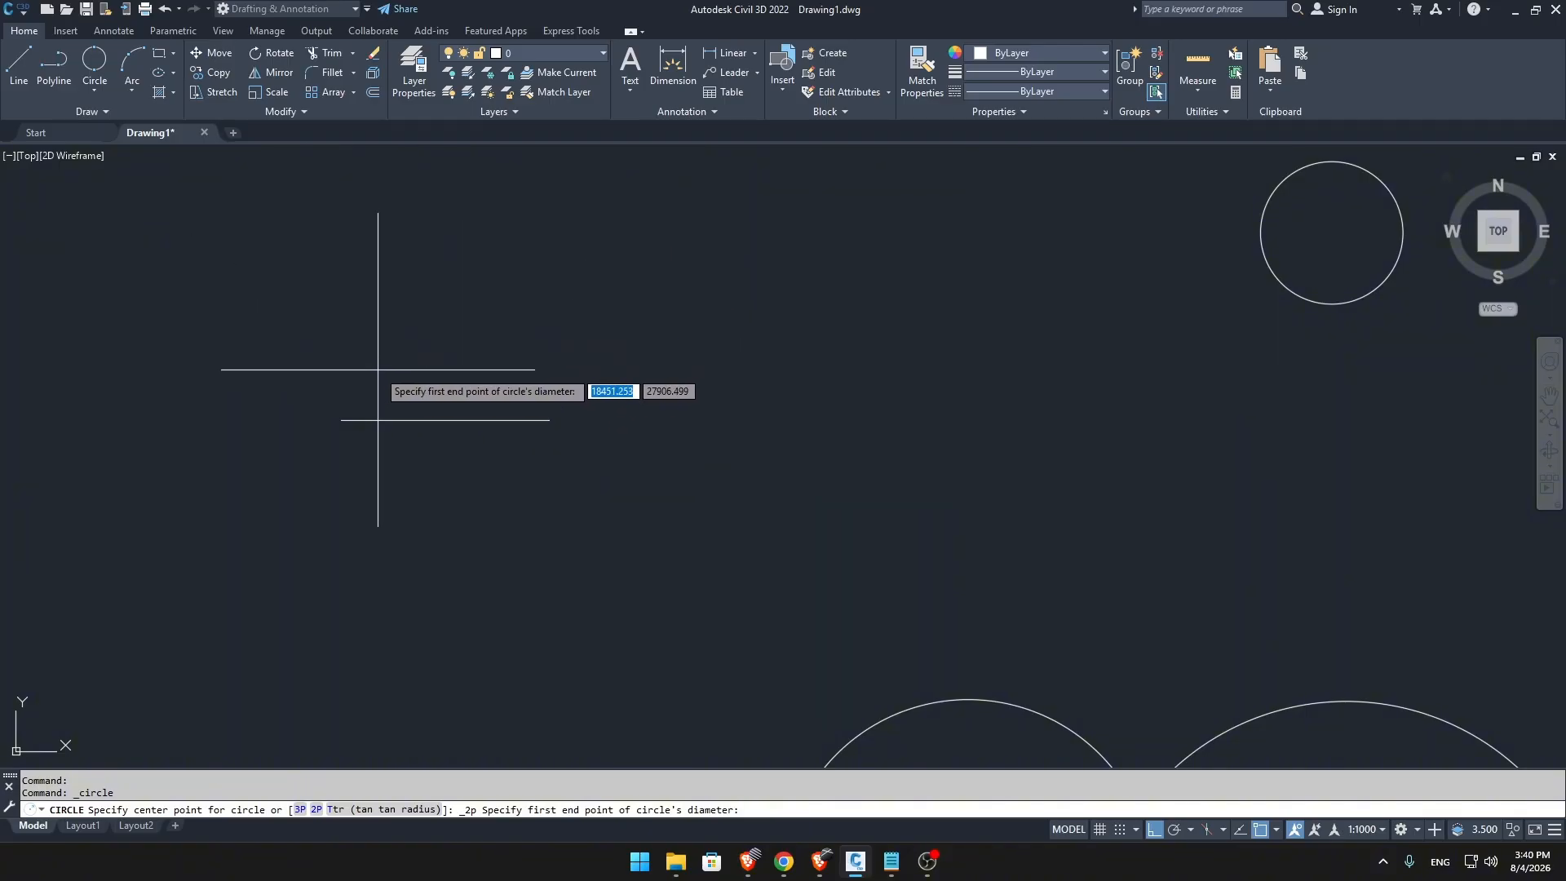
pyautogui.click(341, 420)
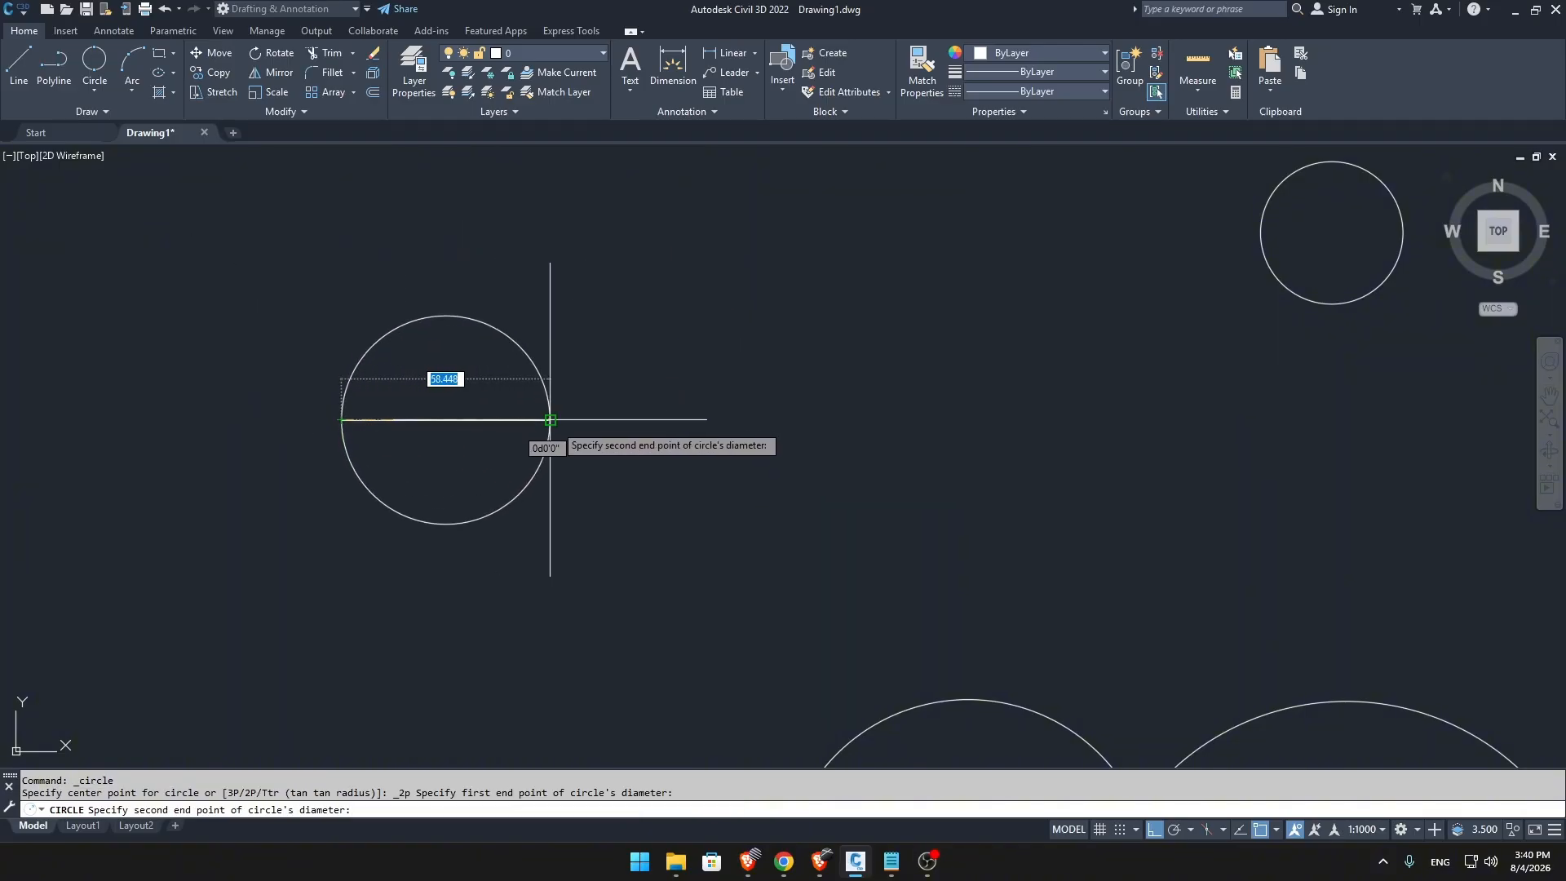
pyautogui.click(555, 422)
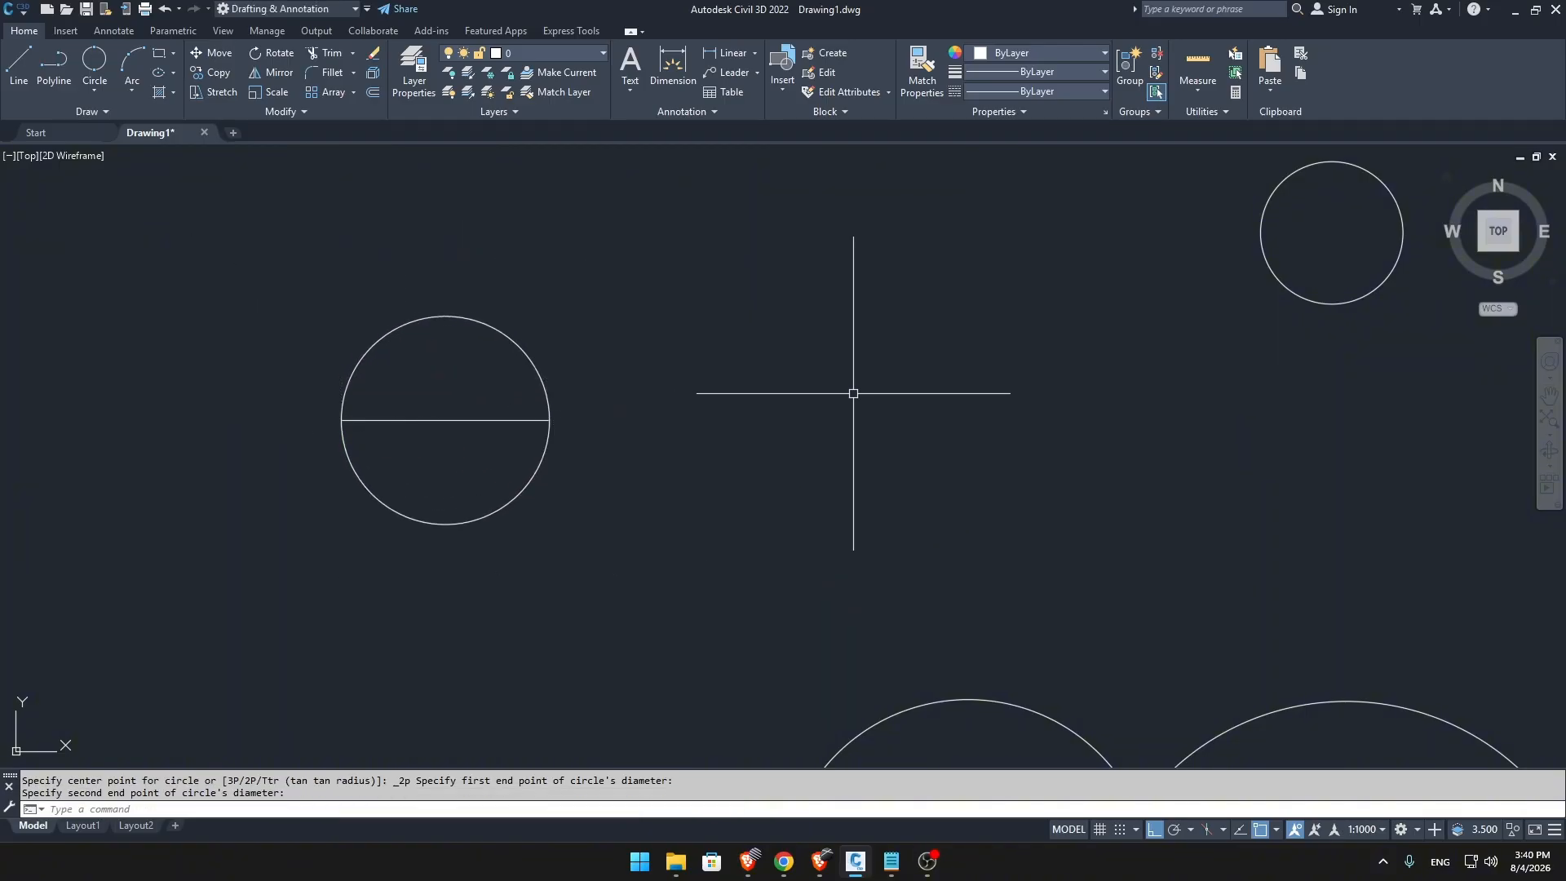
pyautogui.moveTo(621, 362); pyautogui.dragTo(581, 395, button='middle')
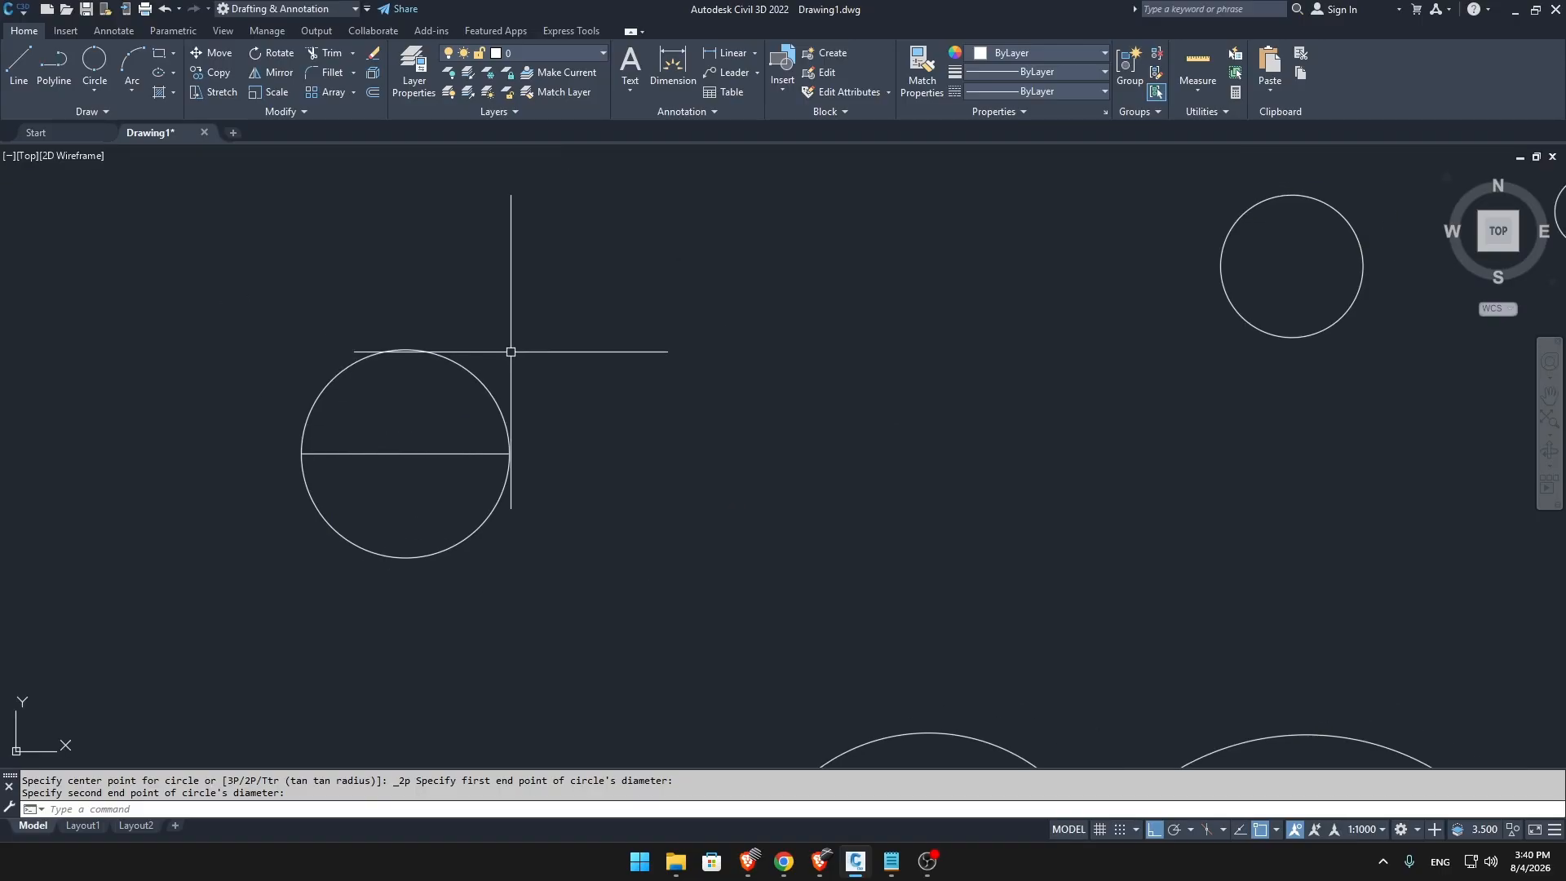
# Draw a short vertical line between the 2-Point circle and the radius-20 circle.
pyautogui.click(97, 87)
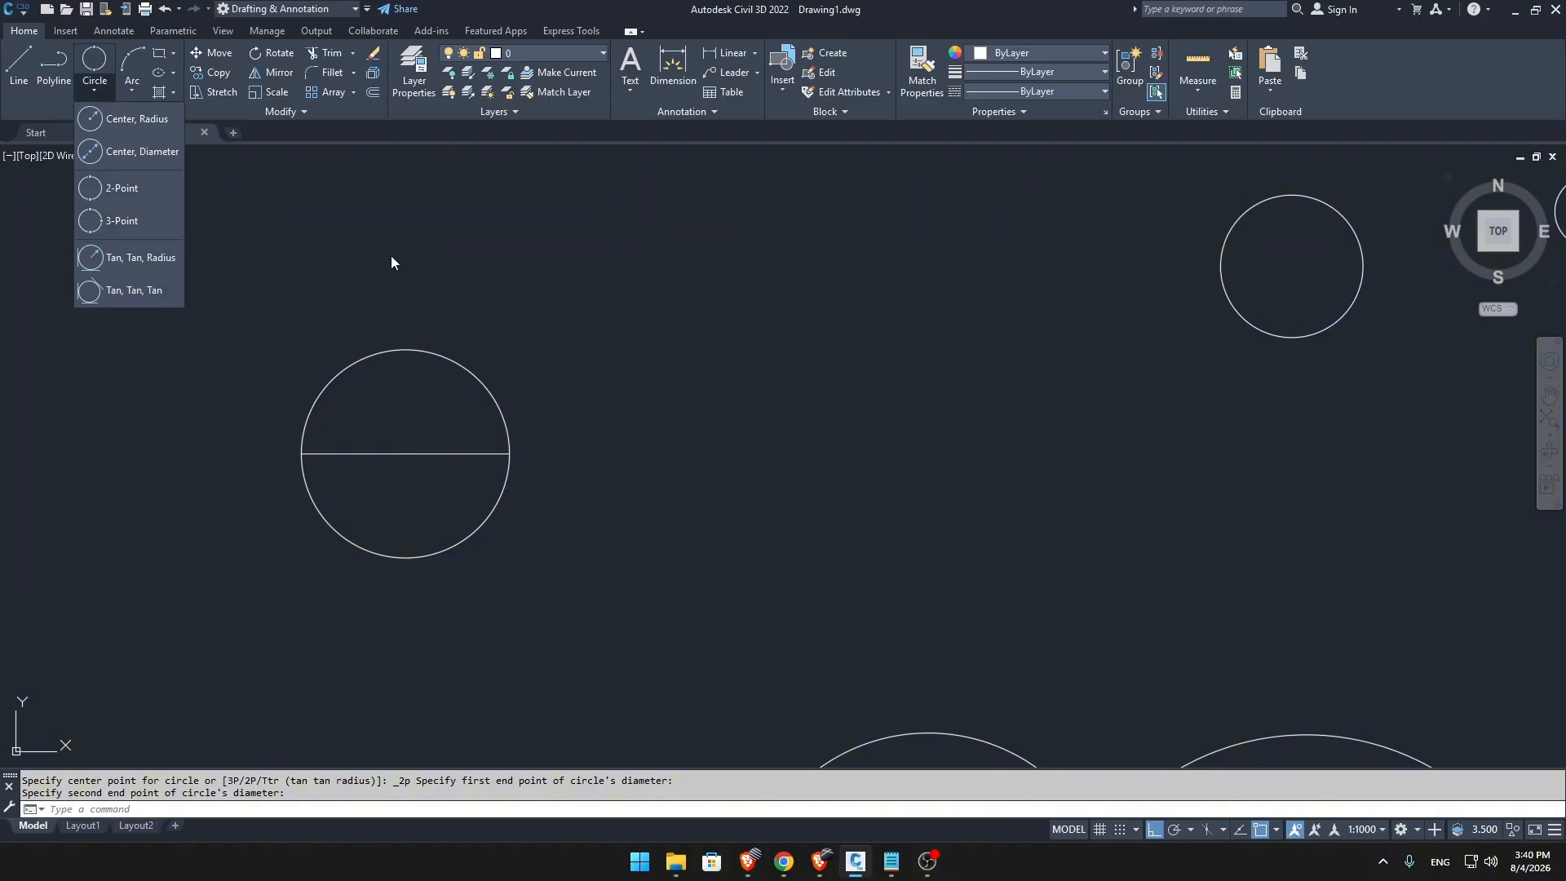
pyautogui.press('Escape')
pyautogui.write('l')
pyautogui.press('Return')
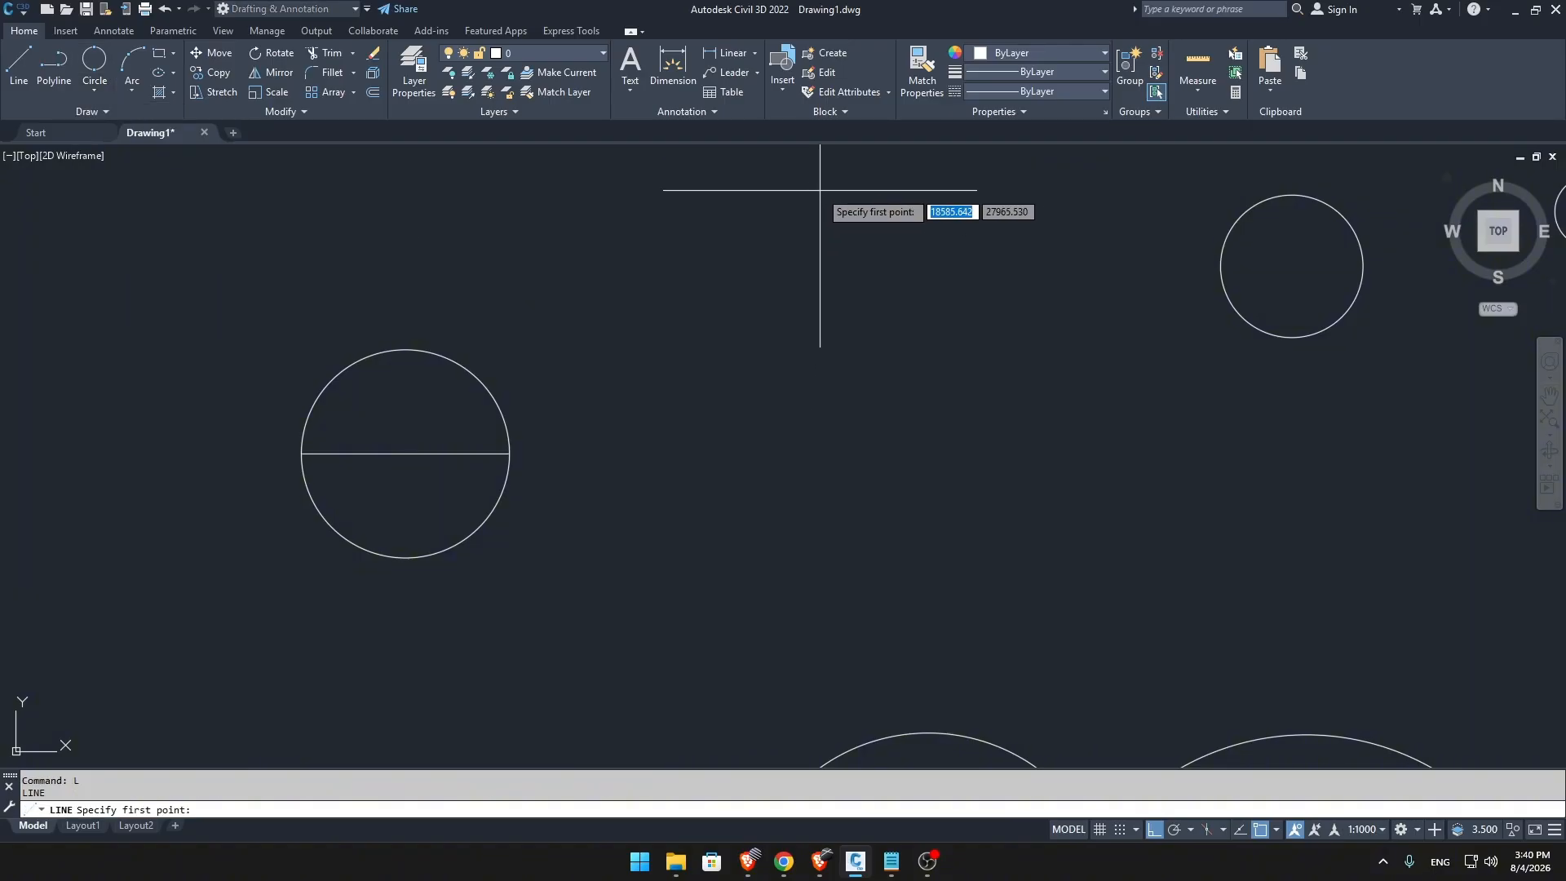
pyautogui.click(819, 189)
pyautogui.press('Escape')
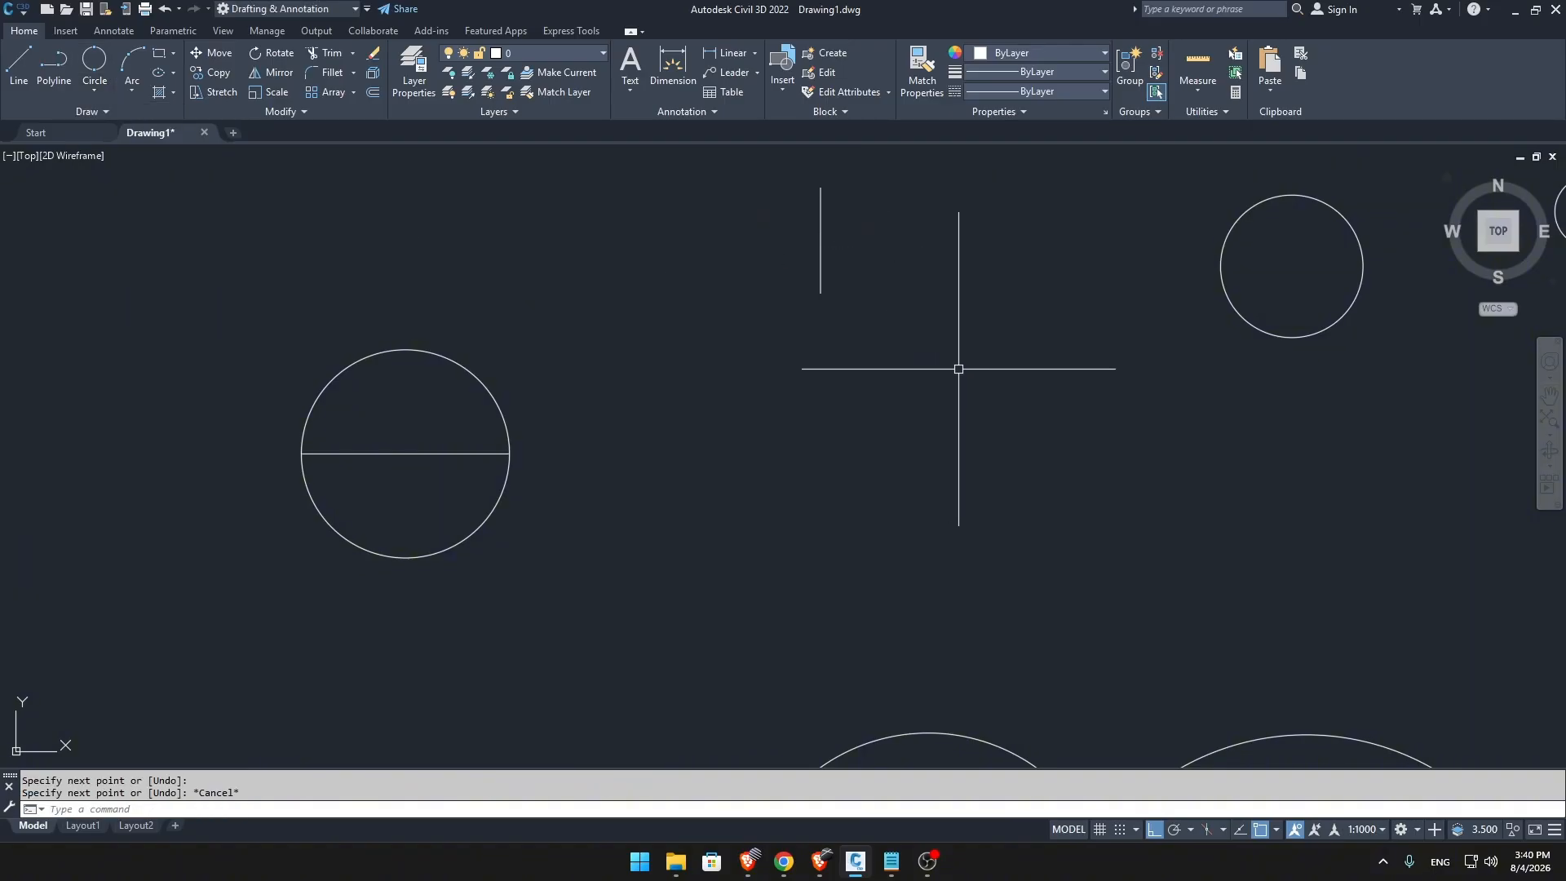
# Draw two separate horizontal lines below the short vertical line, one on each side of it.
pyautogui.click(1098, 414)
pyautogui.press('Escape')
pyautogui.press('space')
pyautogui.click(1097, 415)
pyautogui.click(951, 415)
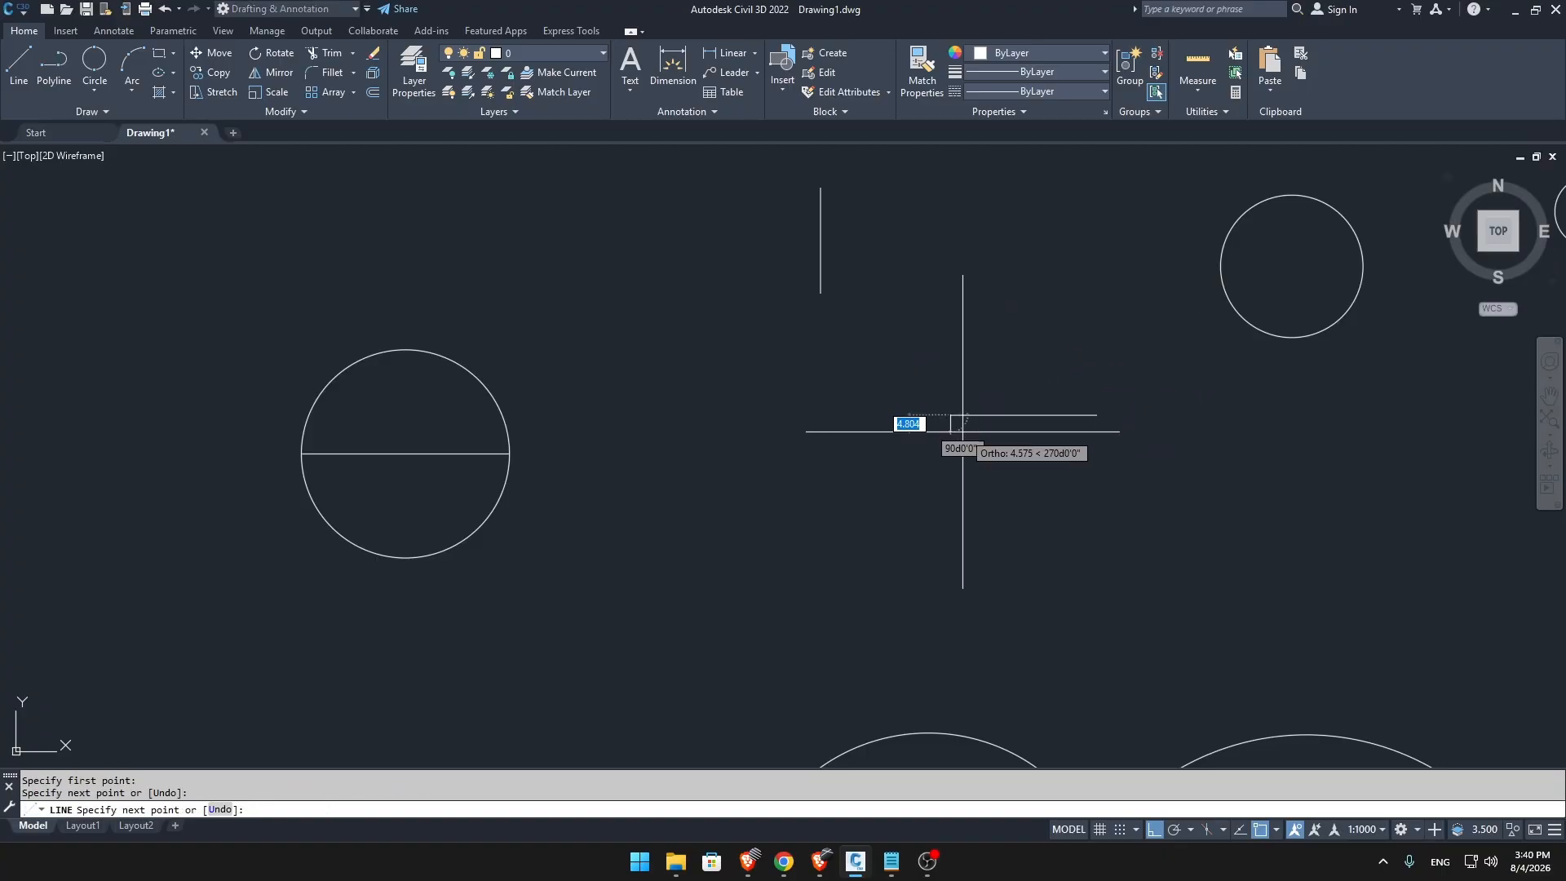
pyautogui.press('space')
pyautogui.press('space')
pyautogui.click(627, 430)
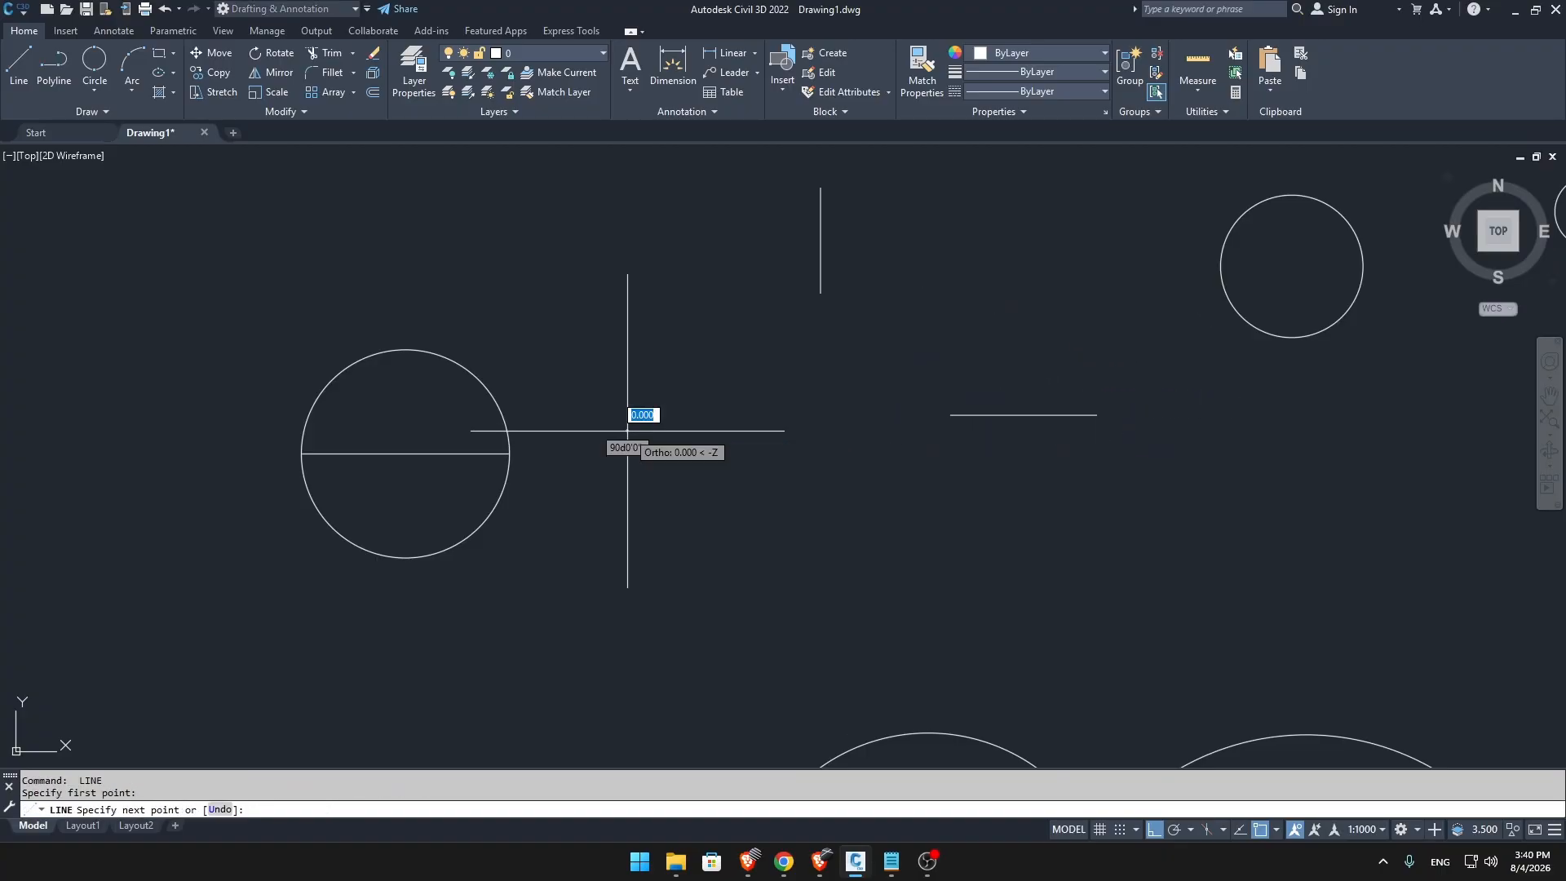
pyautogui.click(757, 430)
pyautogui.press('Escape')
# Draw a 3-Point circle through the inner ends of the two horizontal lines and the lower end of the vertical line.
pyautogui.click(85, 92)
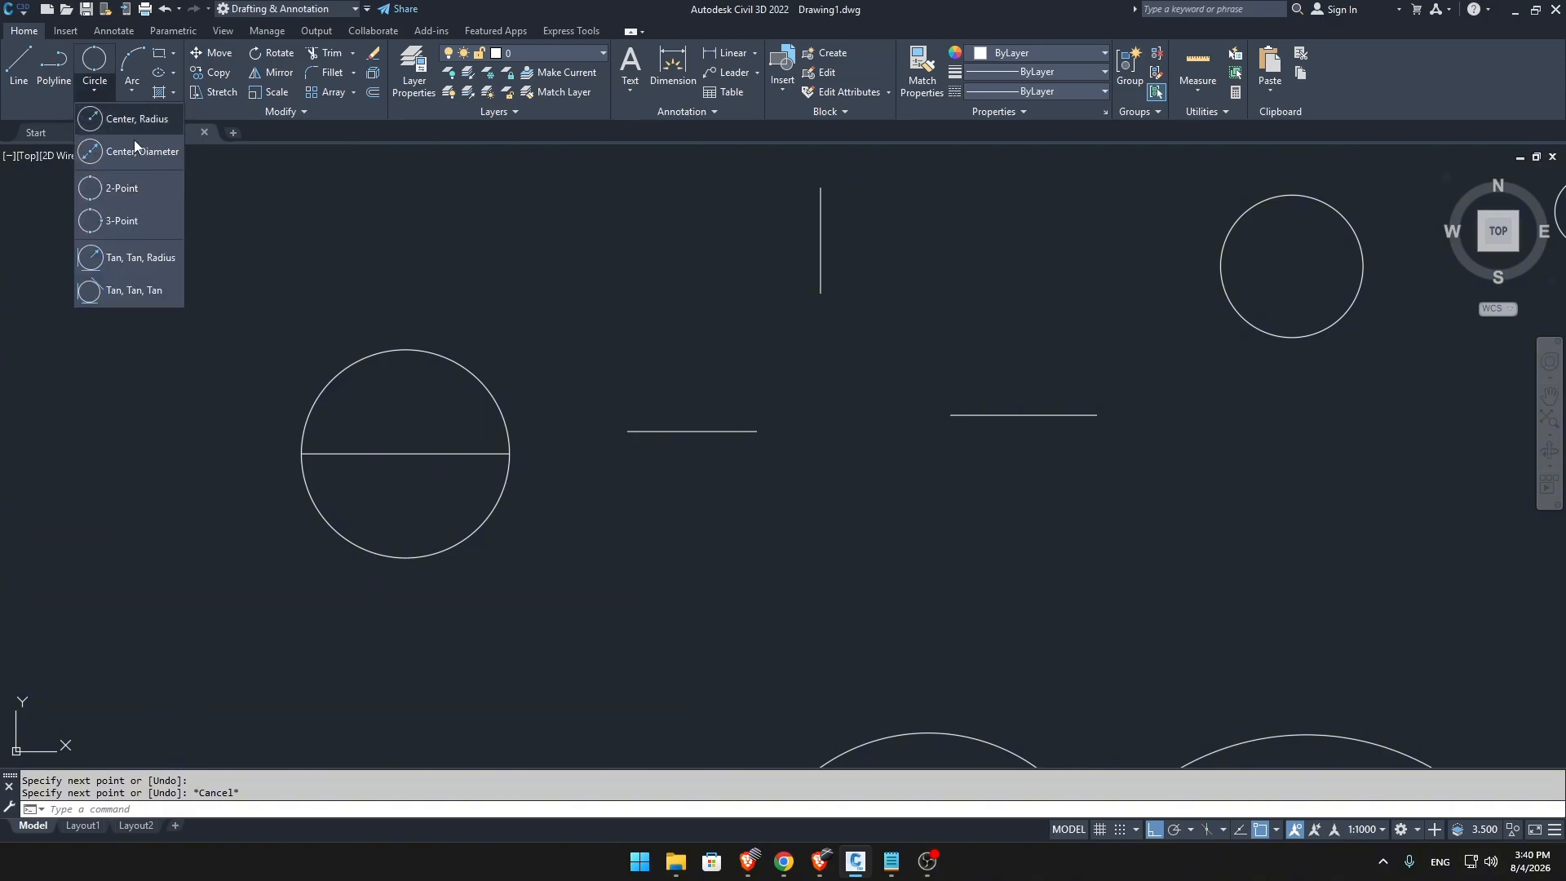
pyautogui.click(128, 220)
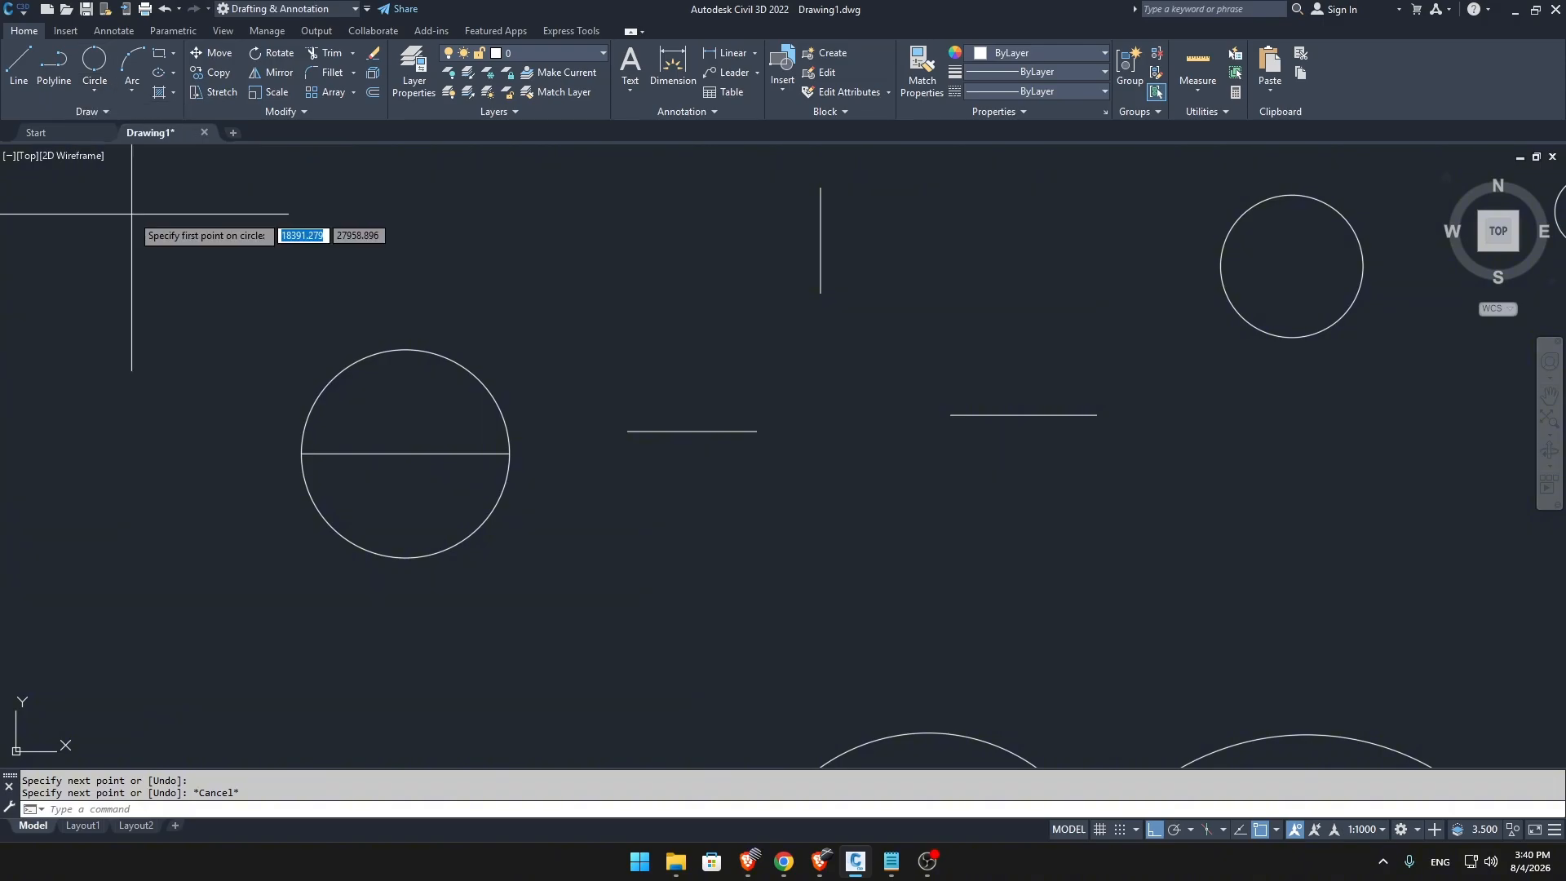
pyautogui.click(757, 431)
pyautogui.click(821, 292)
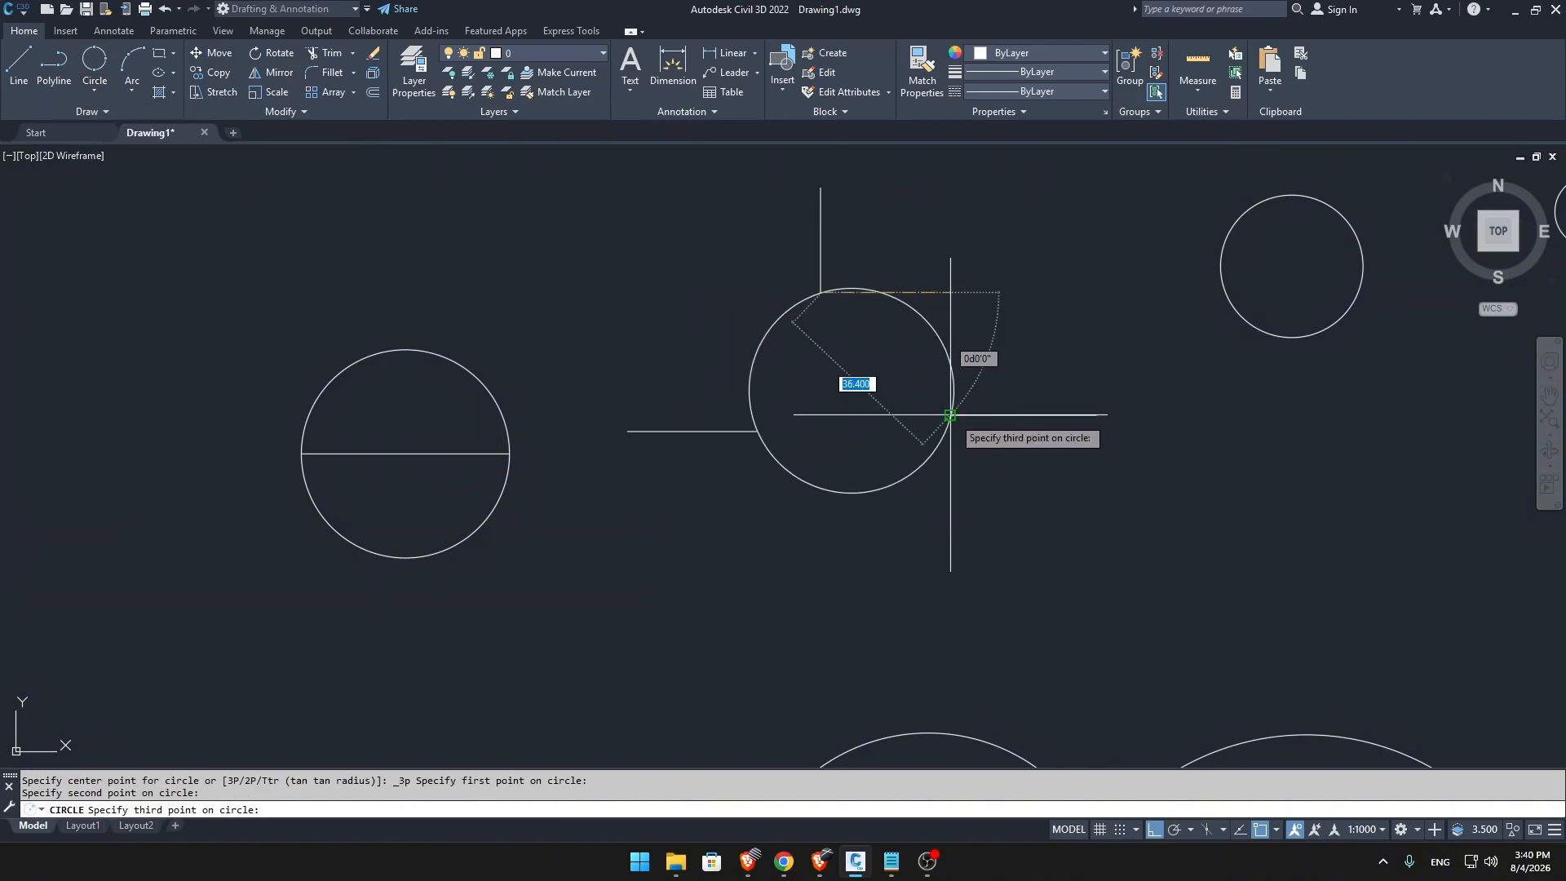
pyautogui.click(953, 416)
pyautogui.press('Escape')
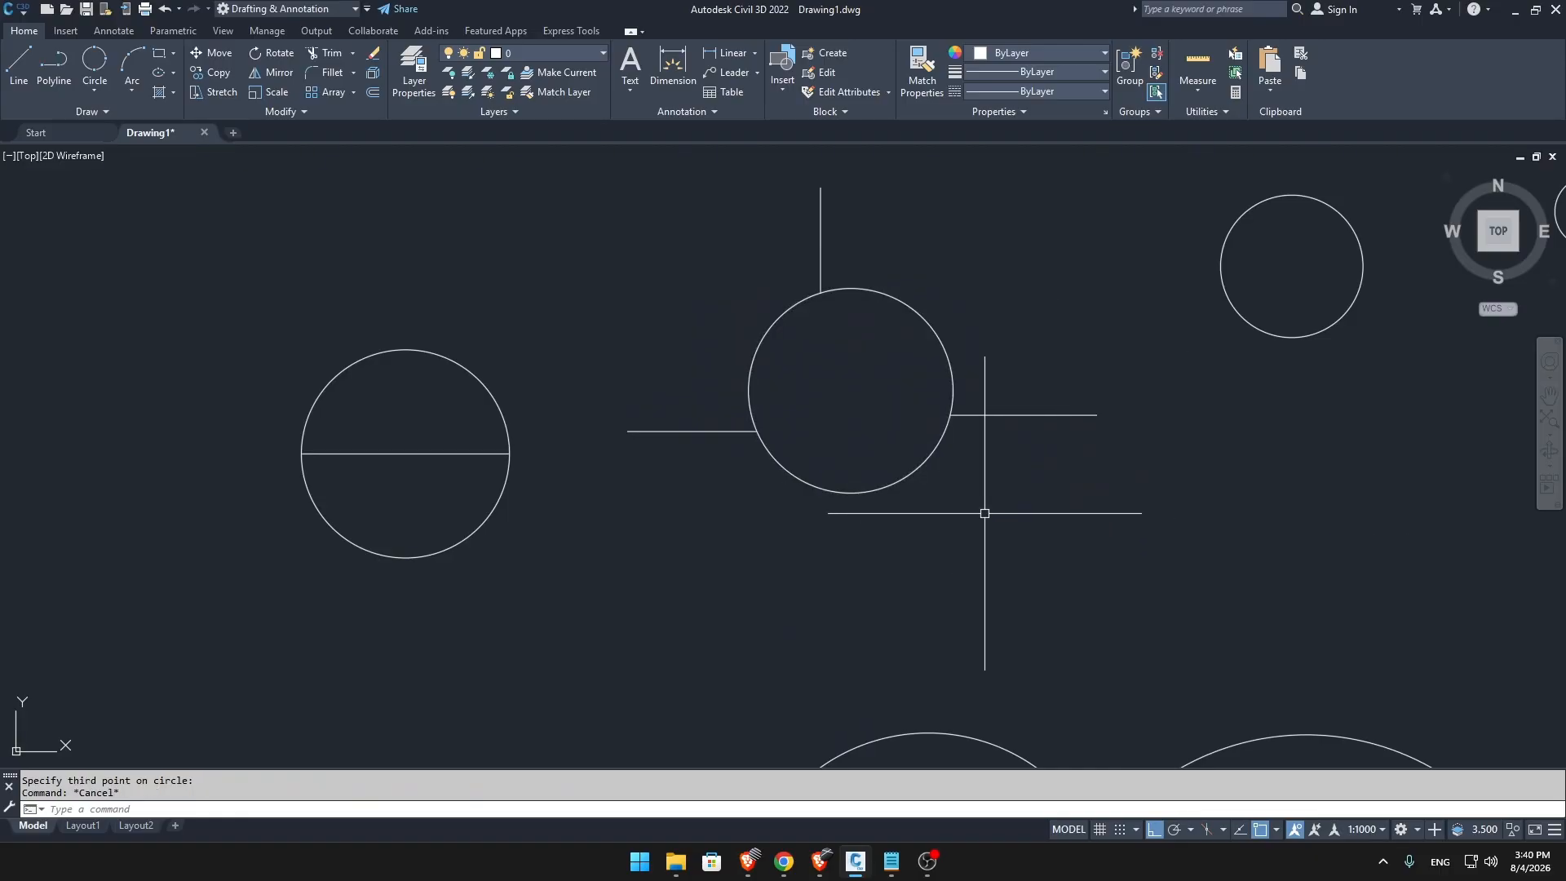
# Draw a Tan, Tan, Radius circle with radius 50, tangent to the upper edges of the two large overlapping circles.
pyautogui.click(93, 88)
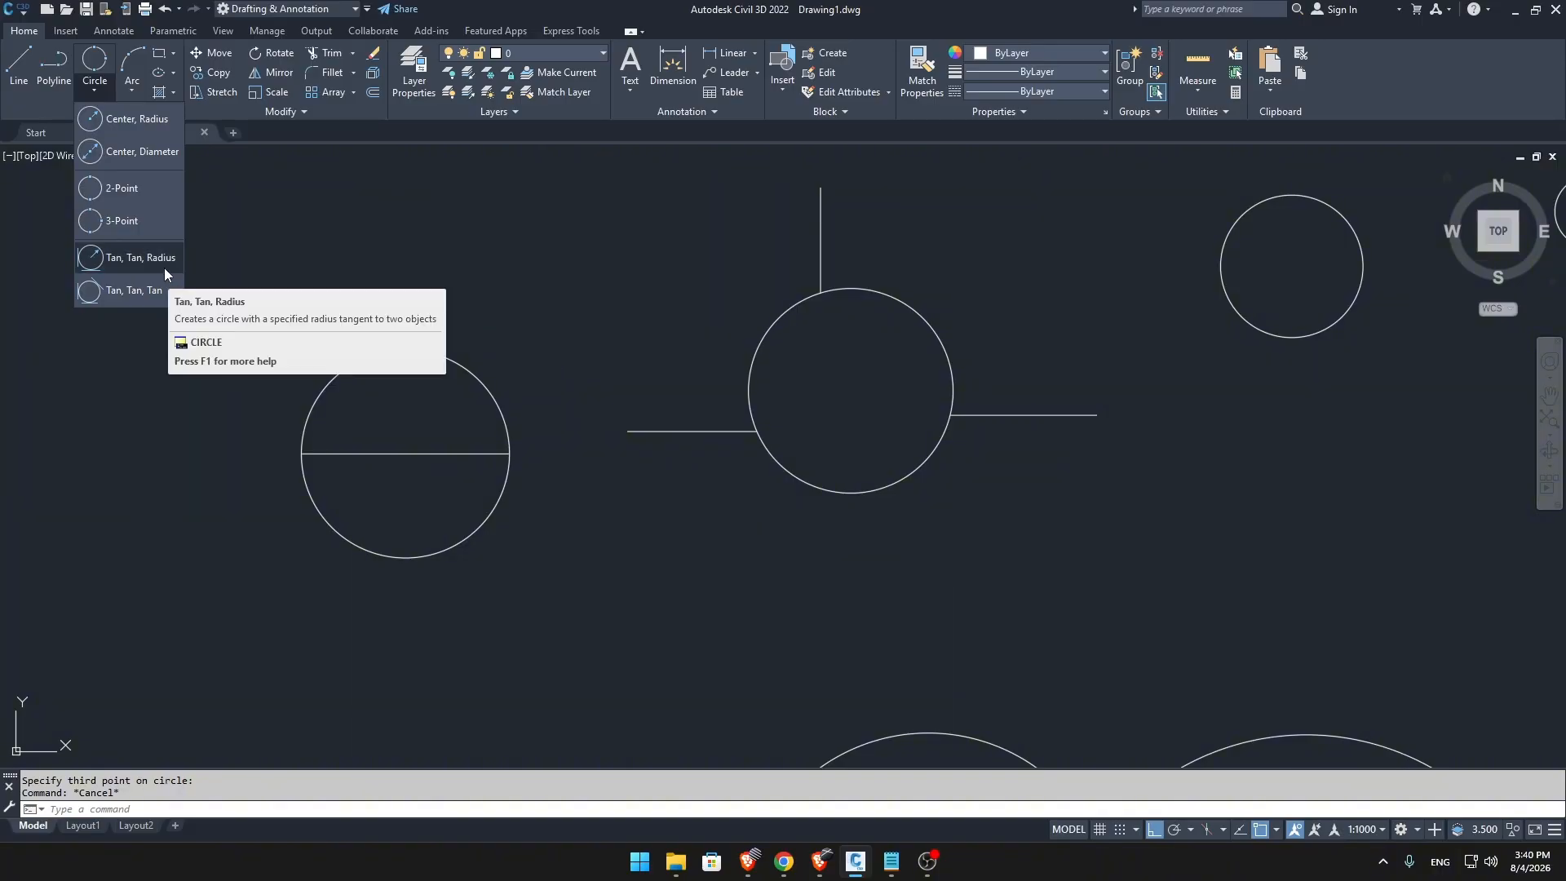
pyautogui.scroll(-2, 584, 349)
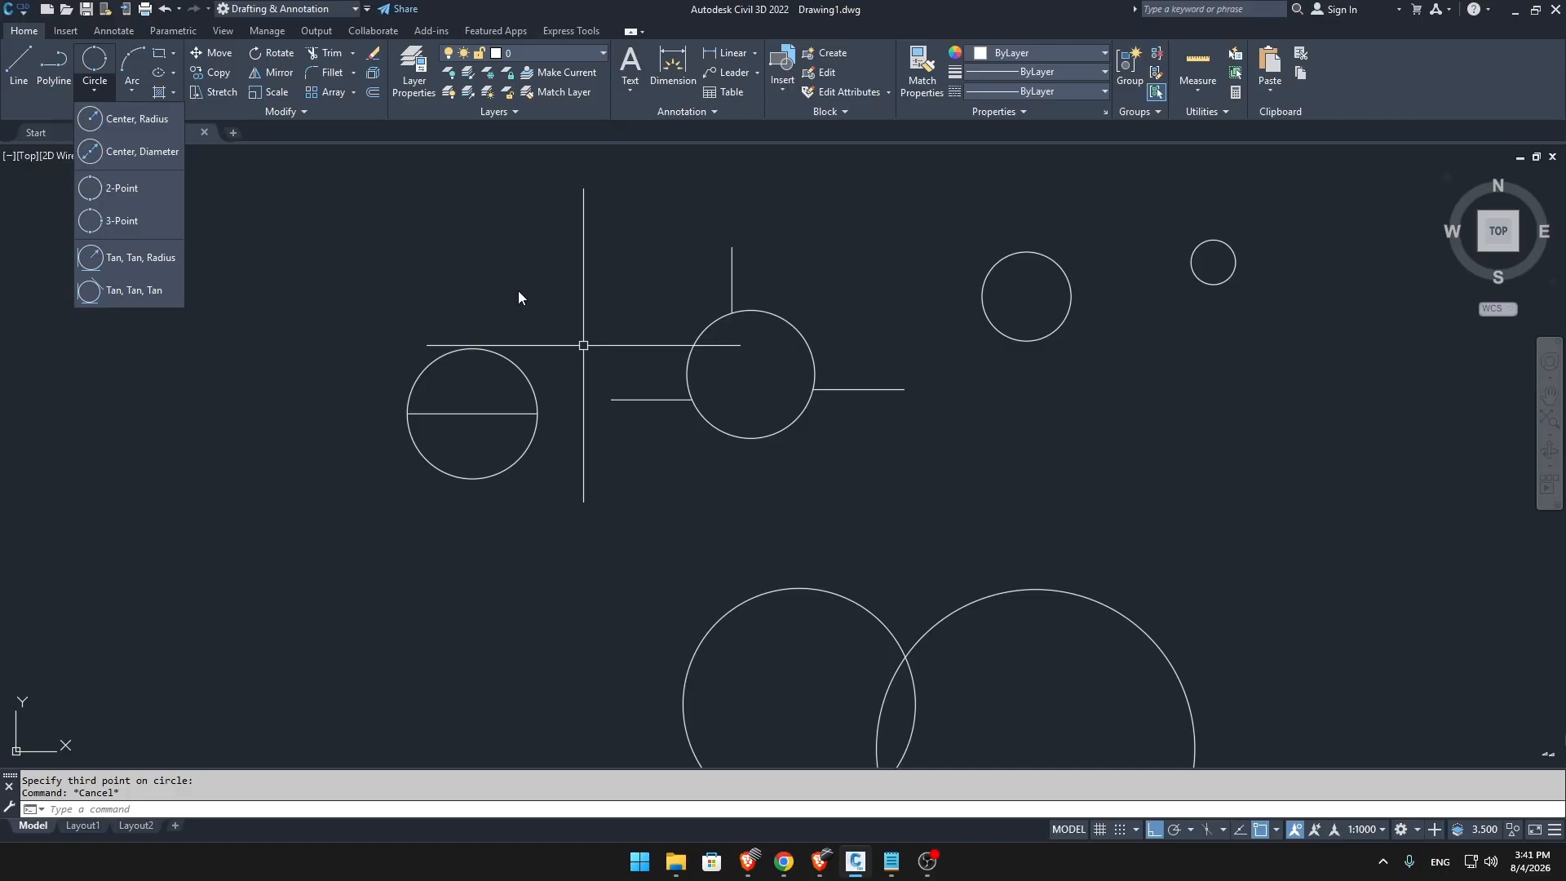
pyautogui.click(153, 259)
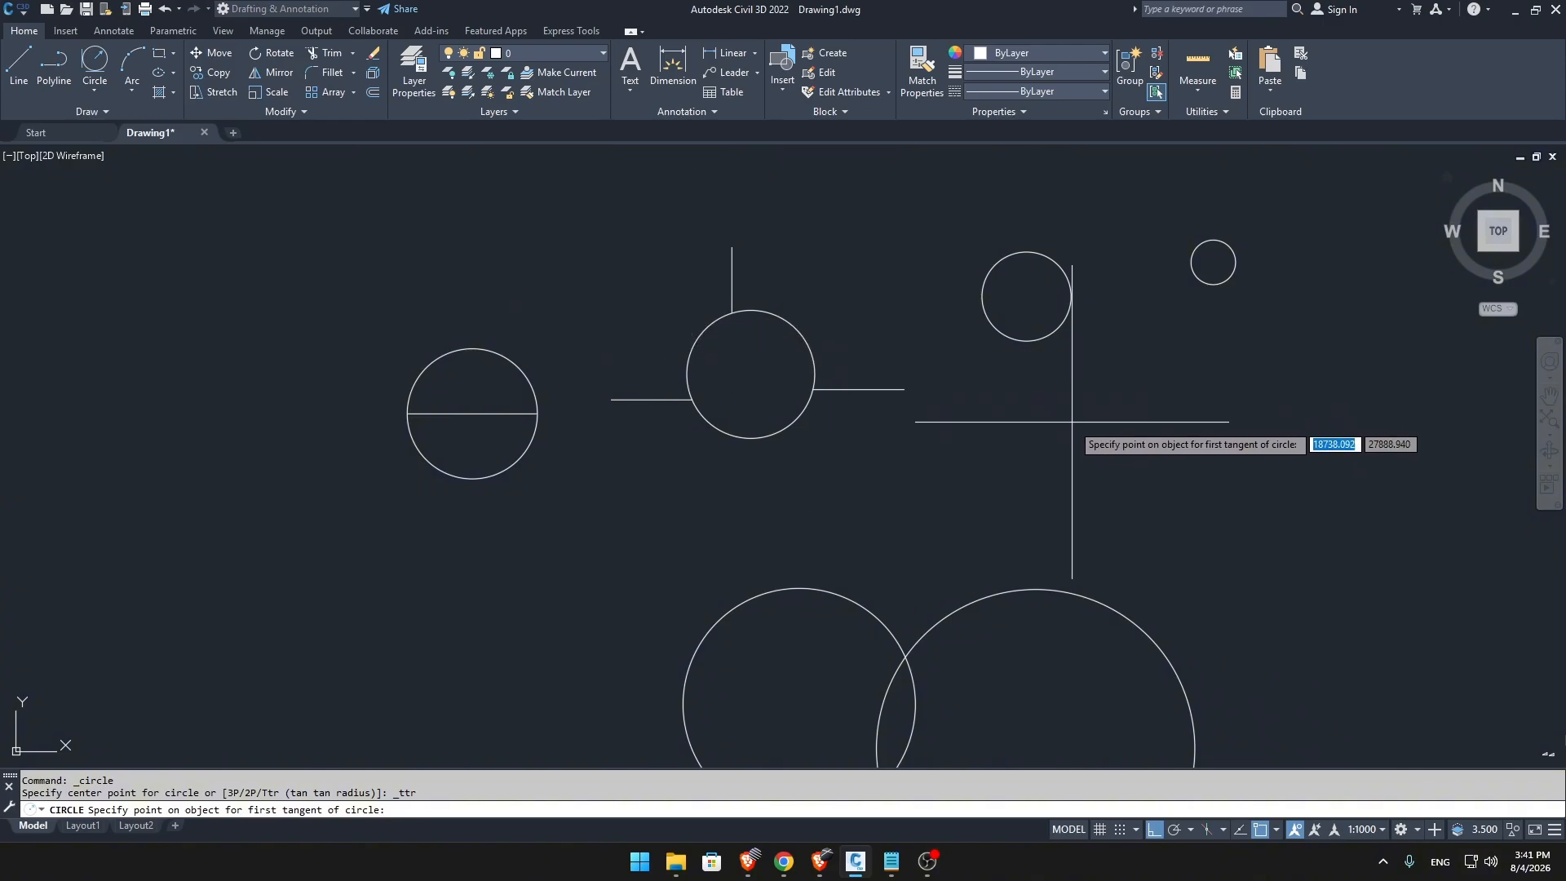
pyautogui.moveTo(1067, 427); pyautogui.dragTo(943, 316, button='middle')
pyautogui.scroll(2, 787, 485)
pyautogui.moveTo(788, 479)
pyautogui.mouseDown(button='middle')
pyautogui.moveTo(799, 420)
pyautogui.moveTo(780, 503)
pyautogui.mouseUp(button='middle')
pyautogui.scroll(-1, 784, 469)
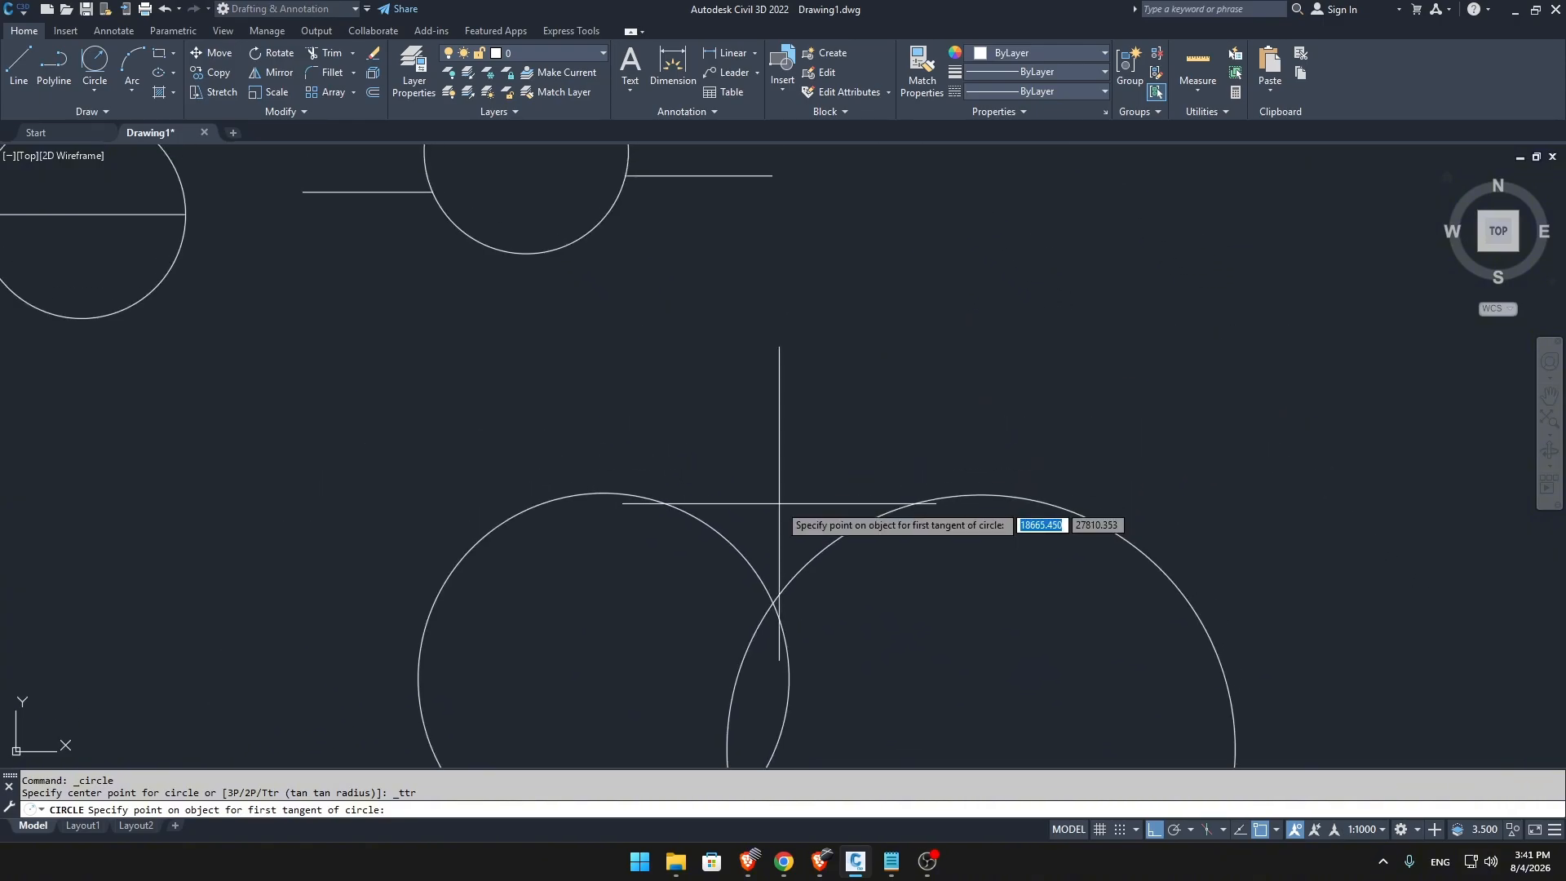
pyautogui.click(672, 501)
pyautogui.click(902, 507)
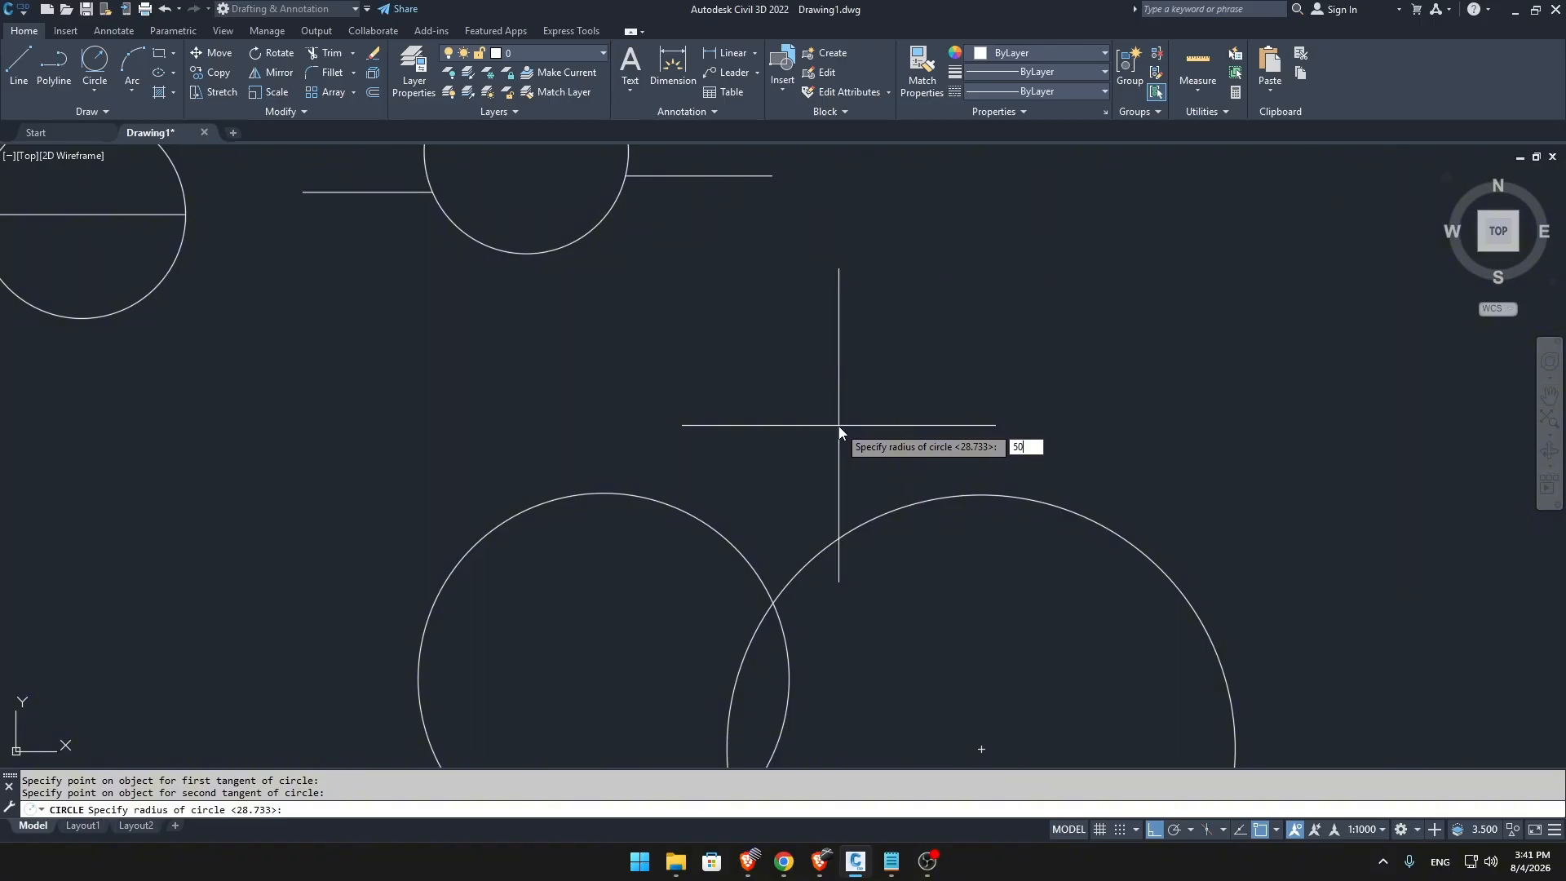
pyautogui.press('Return')
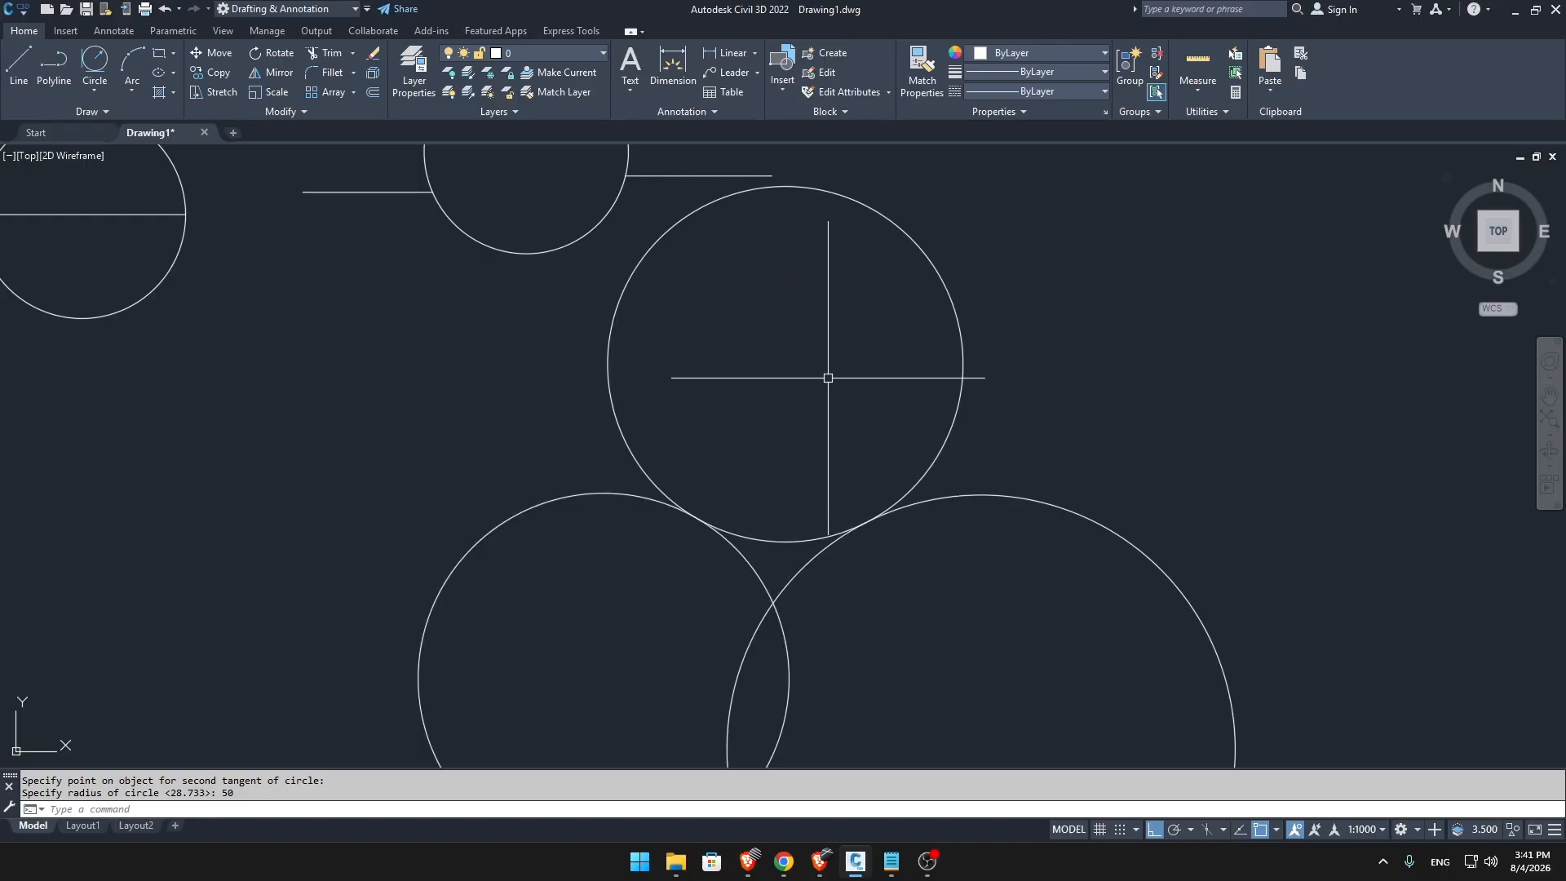
pyautogui.scroll(-5, 571, 441)
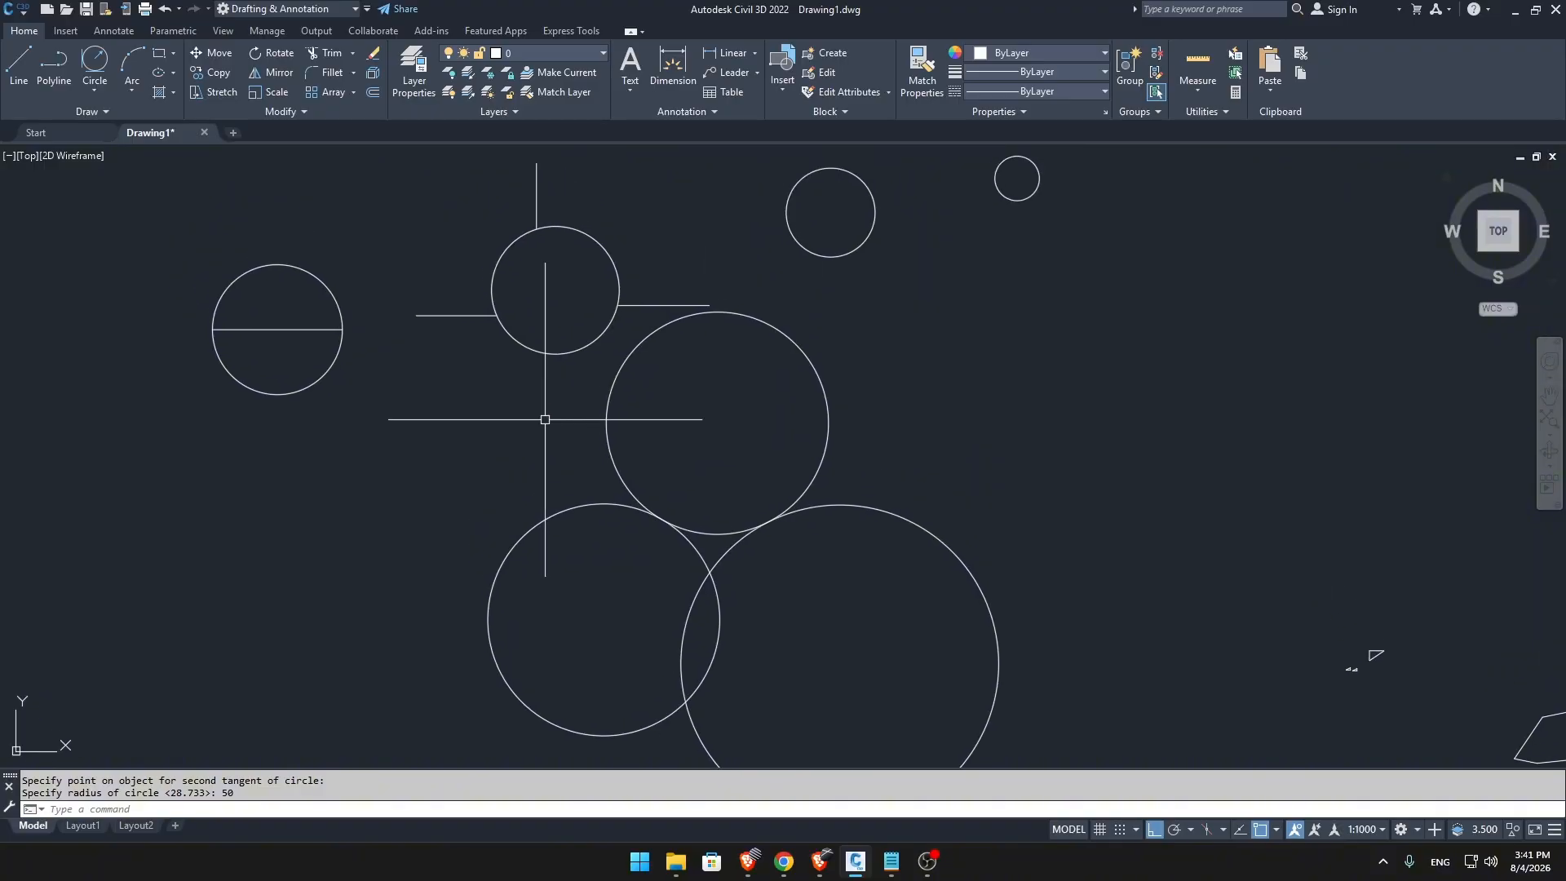
pyautogui.click(95, 90)
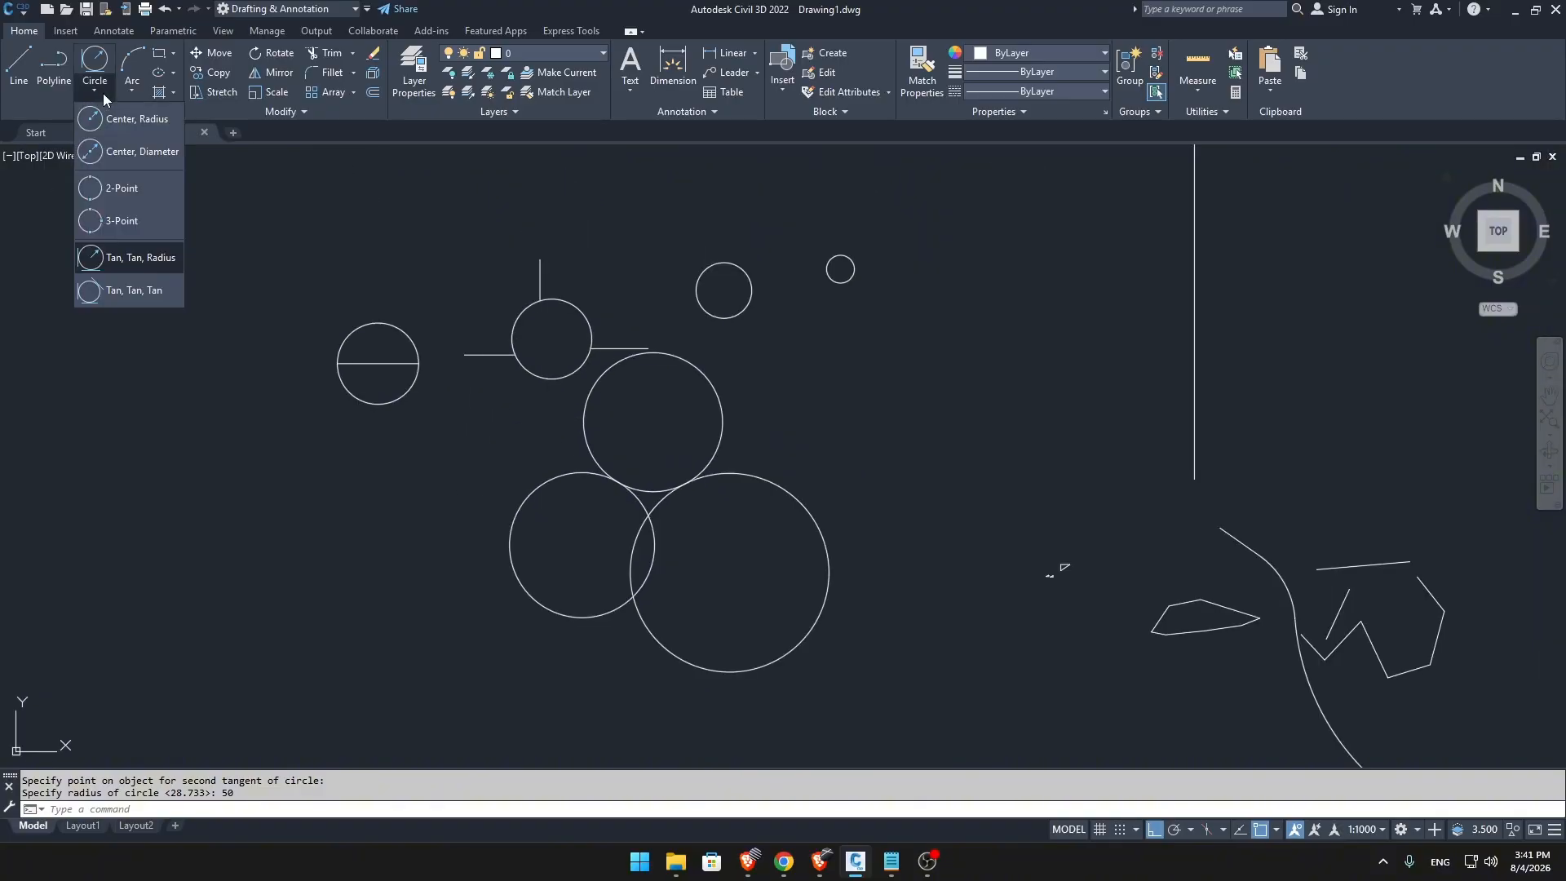
pyautogui.click(129, 290)
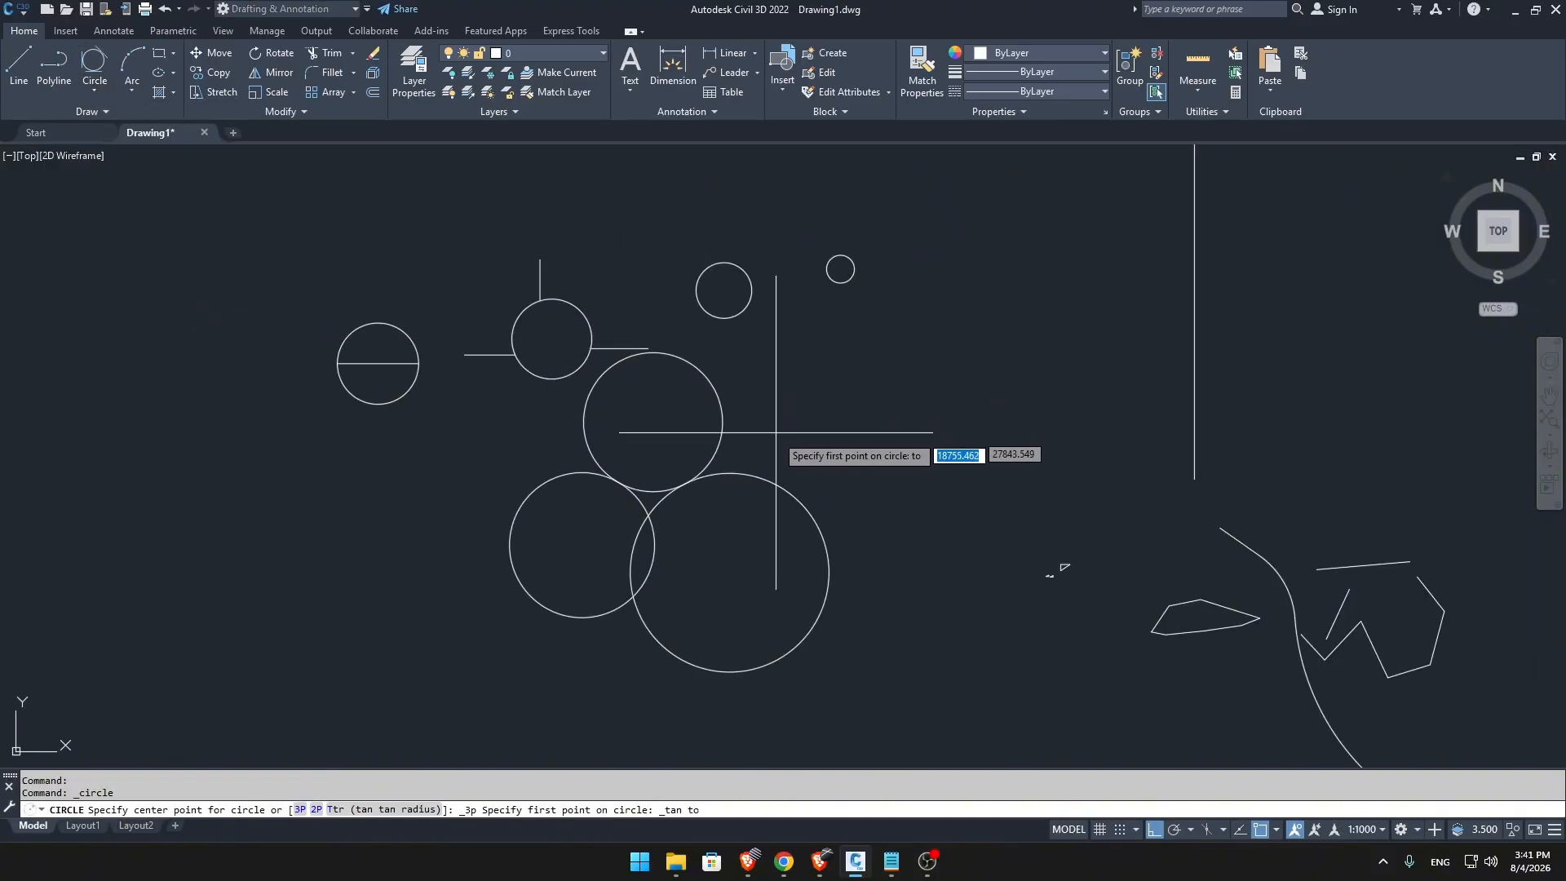
pyautogui.moveTo(776, 432)
pyautogui.mouseDown(button='middle')
pyautogui.moveTo(804, 335)
pyautogui.moveTo(775, 430)
pyautogui.moveTo(661, 439)
pyautogui.moveTo(650, 454)
pyautogui.moveTo(691, 483)
pyautogui.mouseUp(button='middle')
pyautogui.press('Escape')
# Draw three separate circles in a triangular arrangement beside the smallest circle, the first two with radii of about 22 and 23.
pyautogui.write('c')
pyautogui.press('Return')
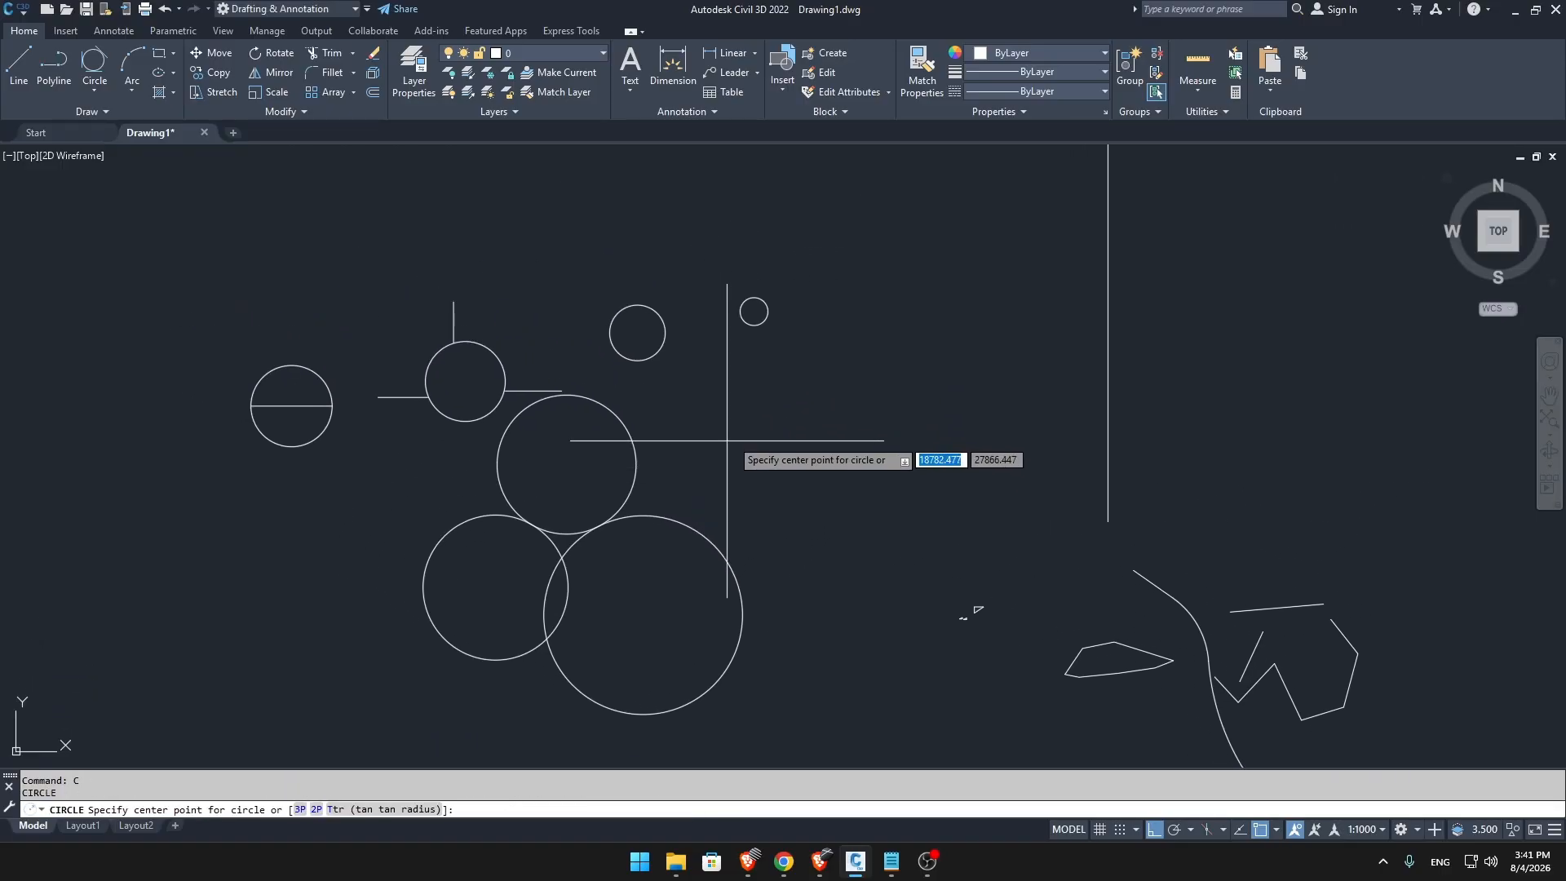
pyautogui.moveTo(820, 389); pyautogui.dragTo(640, 441, button='middle')
pyautogui.click(696, 378)
pyautogui.click(723, 394)
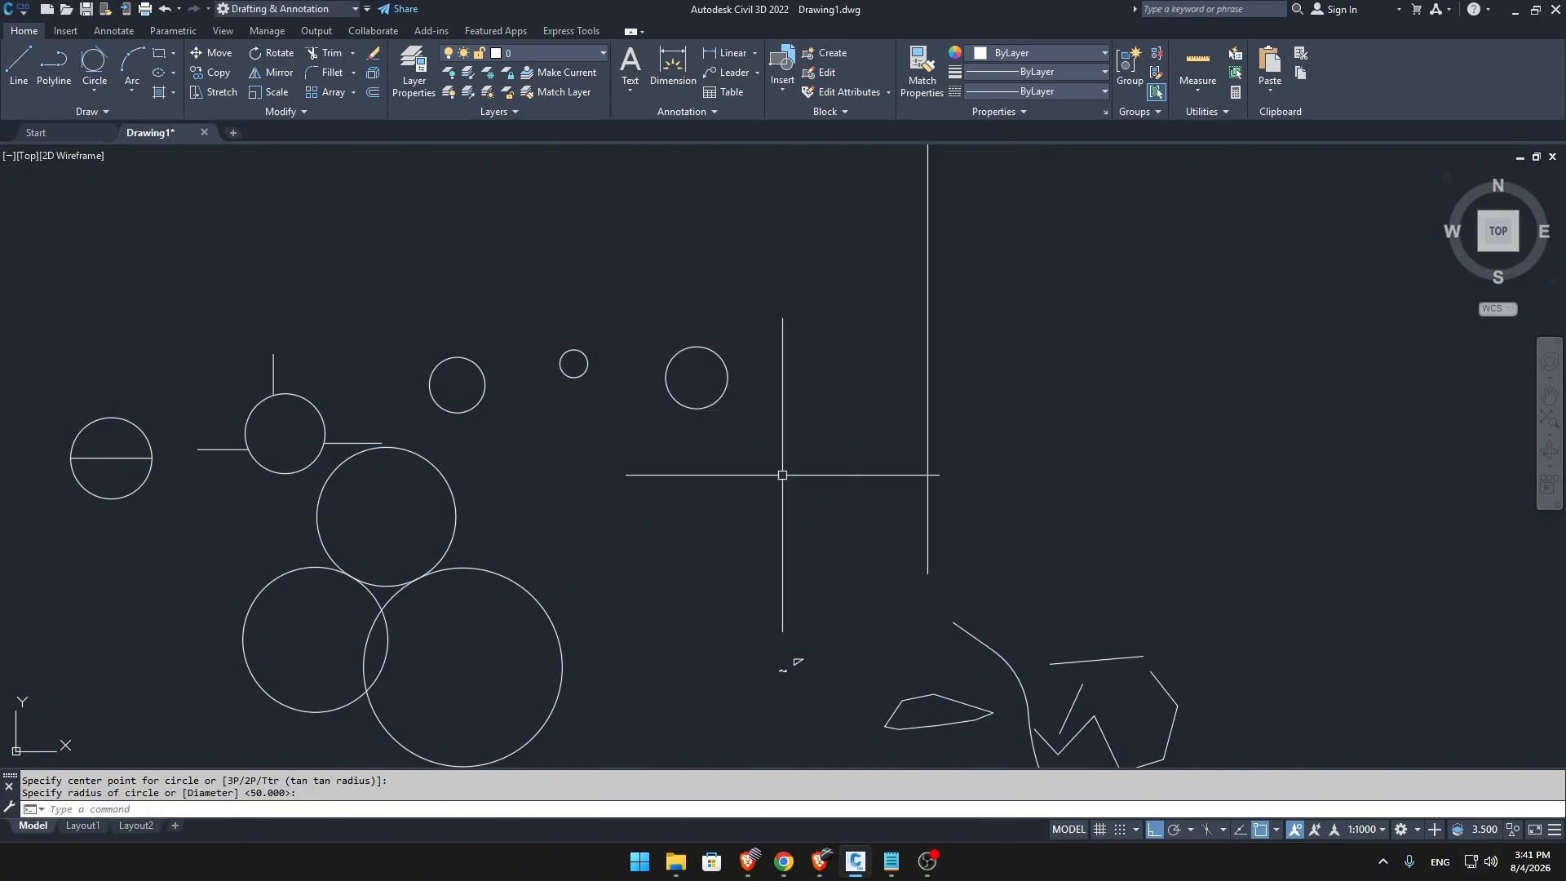
pyautogui.press('Return')
pyautogui.click(759, 471)
pyautogui.click(785, 488)
pyautogui.press('Return')
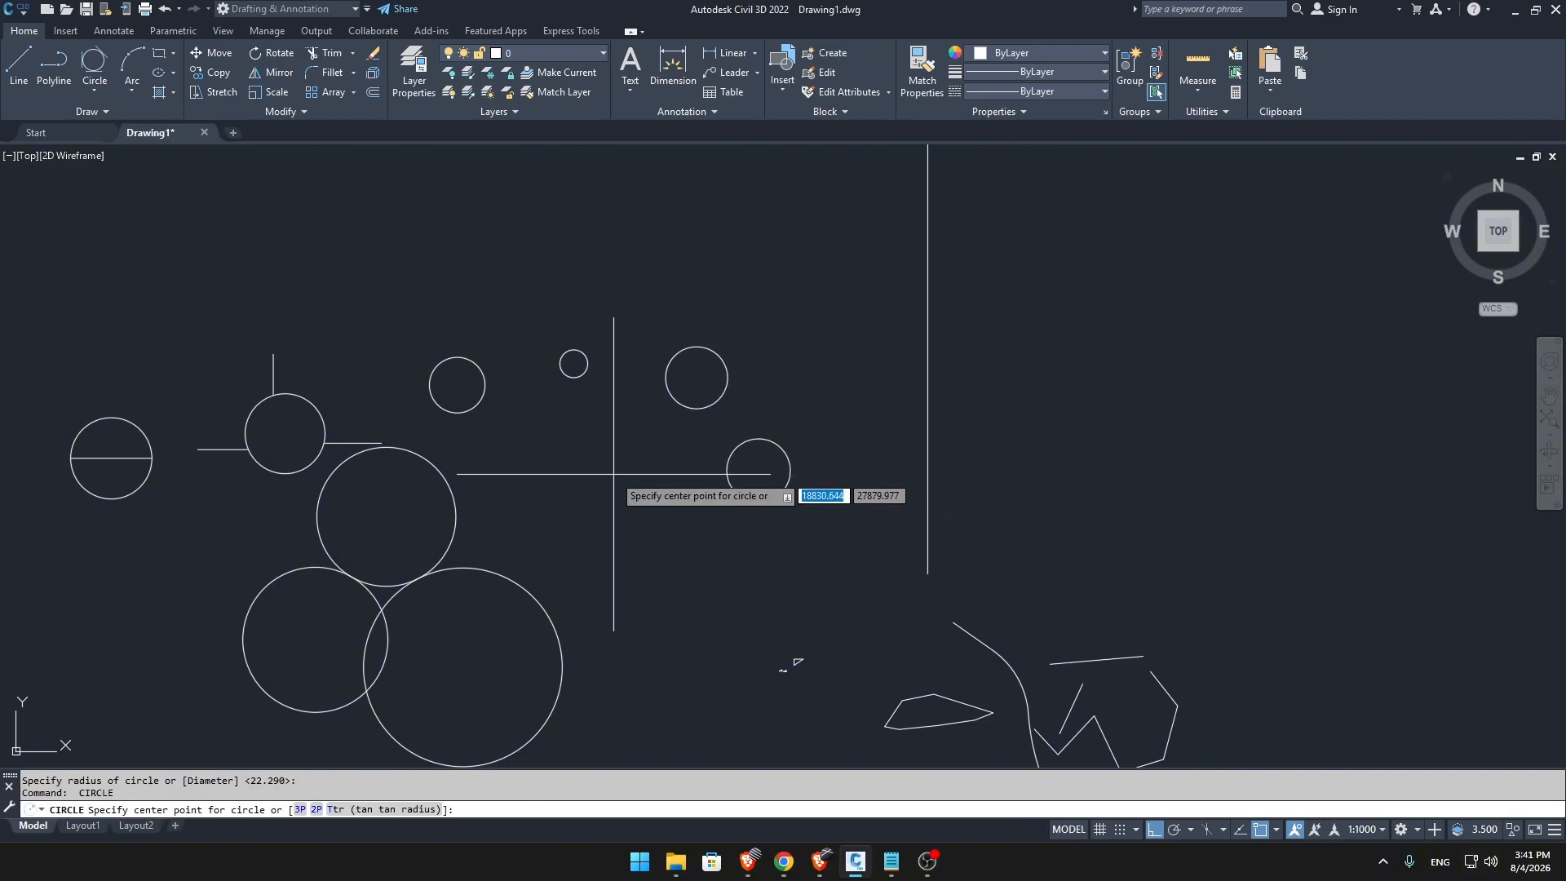
pyautogui.click(614, 473)
pyautogui.click(640, 495)
pyautogui.press('Escape')
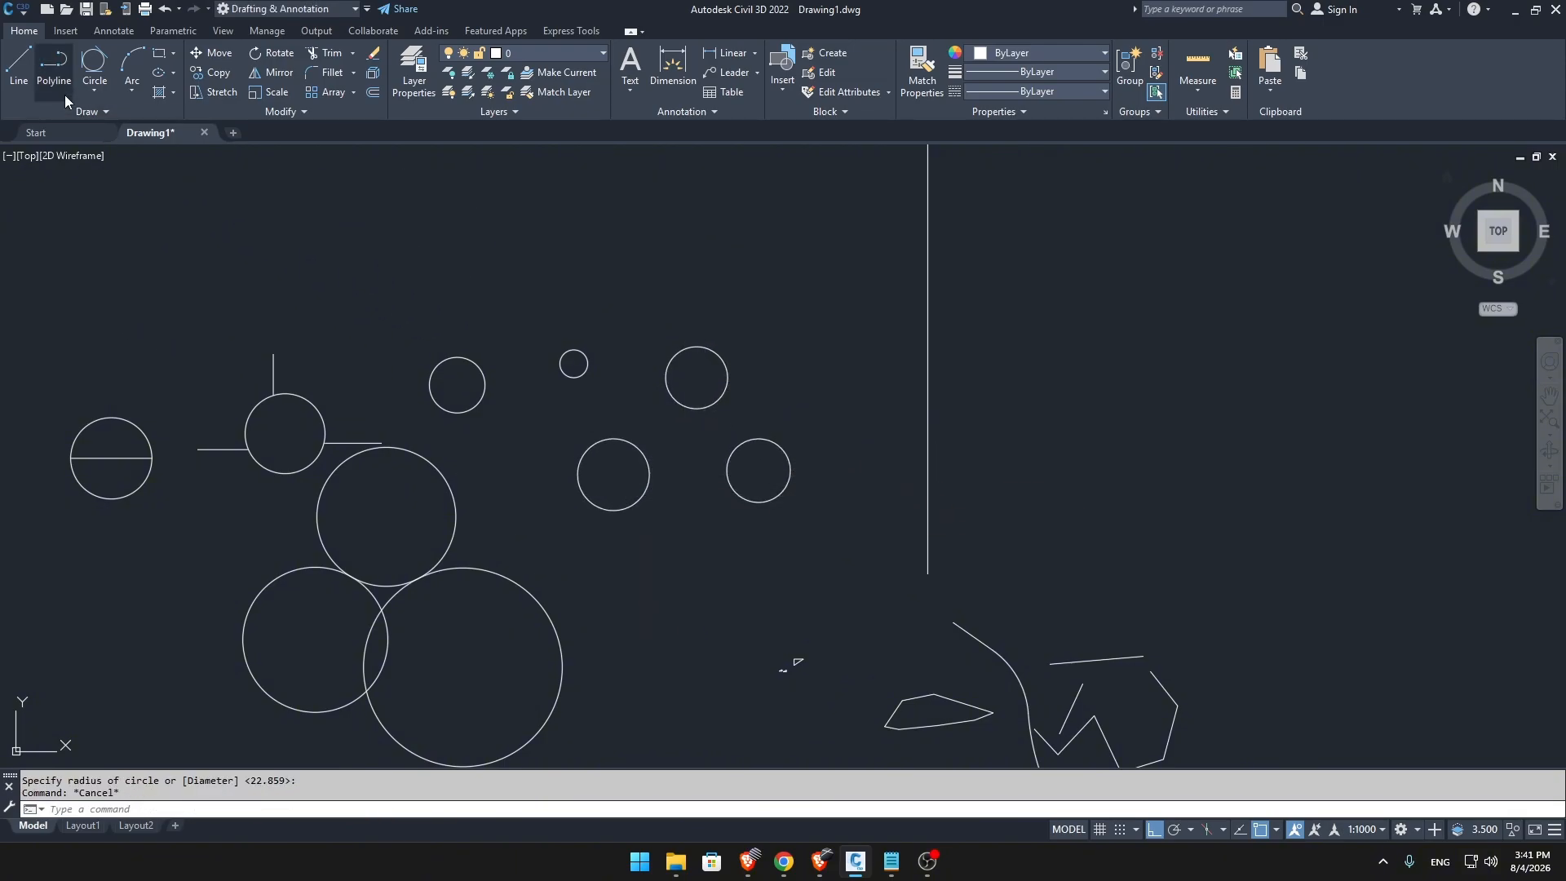
# Draw a Tan, Tan, Tan circle tangent to the three circles in the triangular arrangement.
pyautogui.click(95, 90)
pyautogui.click(154, 290)
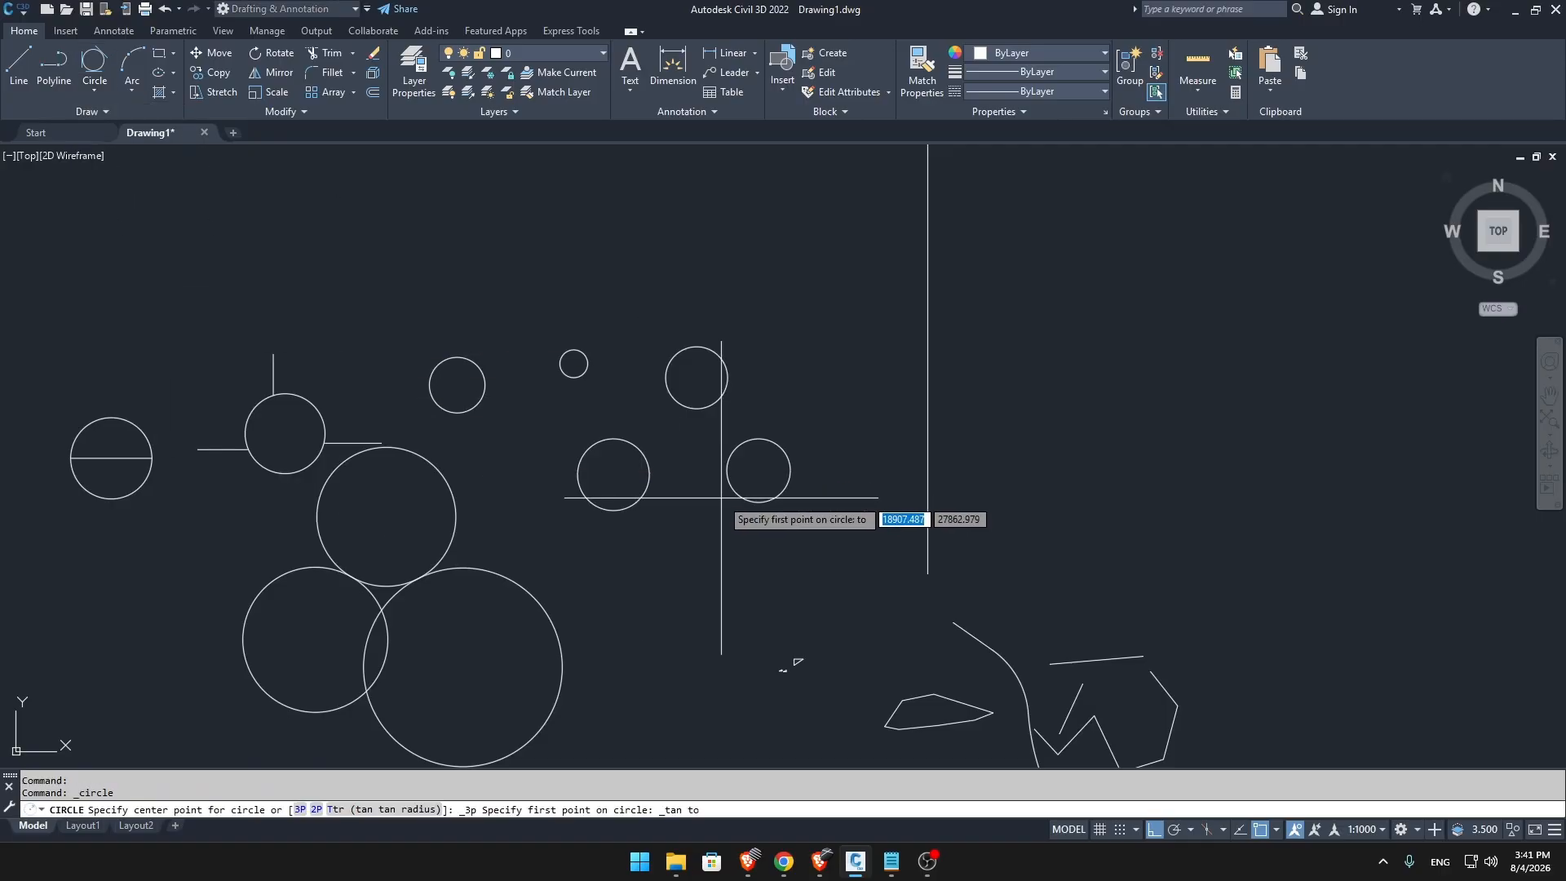
pyautogui.scroll(4, 722, 497)
pyautogui.click(524, 399)
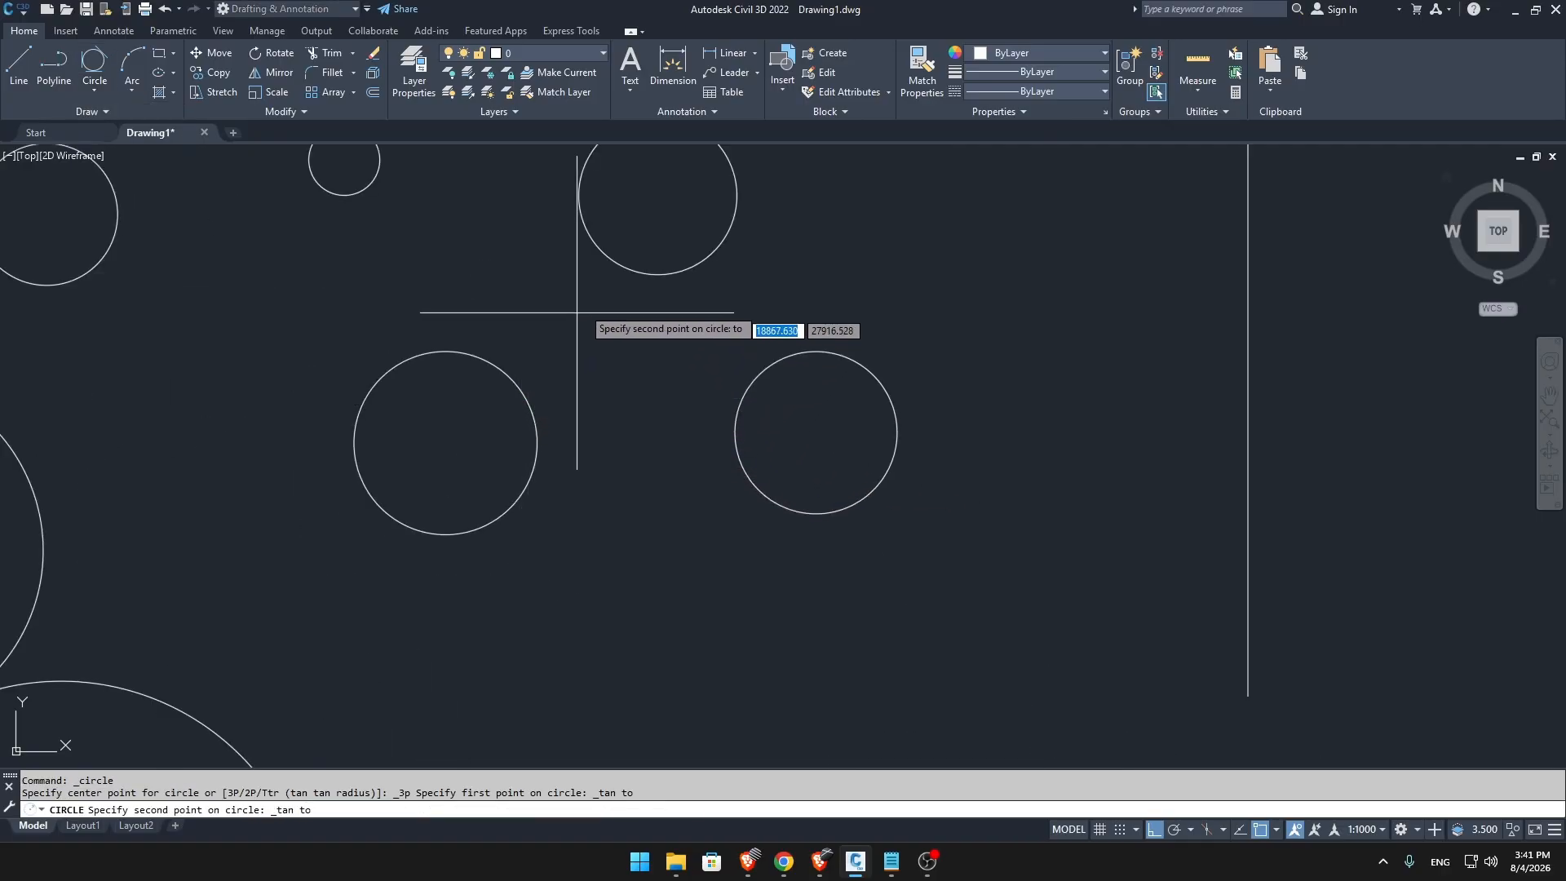
pyautogui.click(633, 273)
pyautogui.click(745, 391)
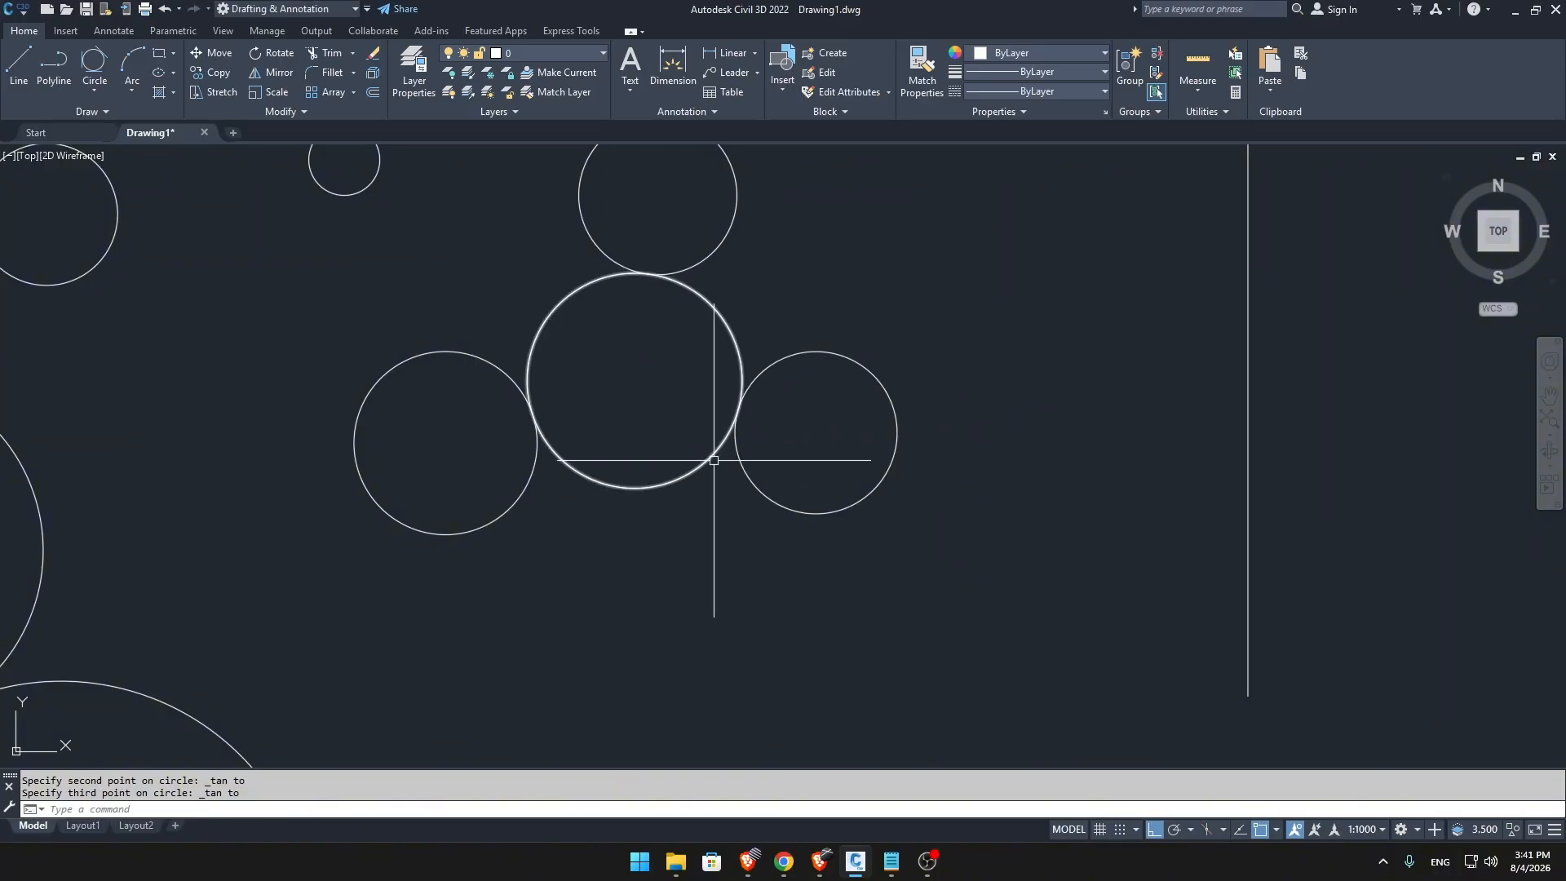
pyautogui.scroll(-9, 713, 460)
pyautogui.moveTo(718, 456)
pyautogui.mouseDown(button='middle')
pyautogui.moveTo(668, 506)
pyautogui.moveTo(737, 538)
pyautogui.moveTo(595, 256)
pyautogui.moveTo(574, 300)
pyautogui.mouseUp(button='middle')
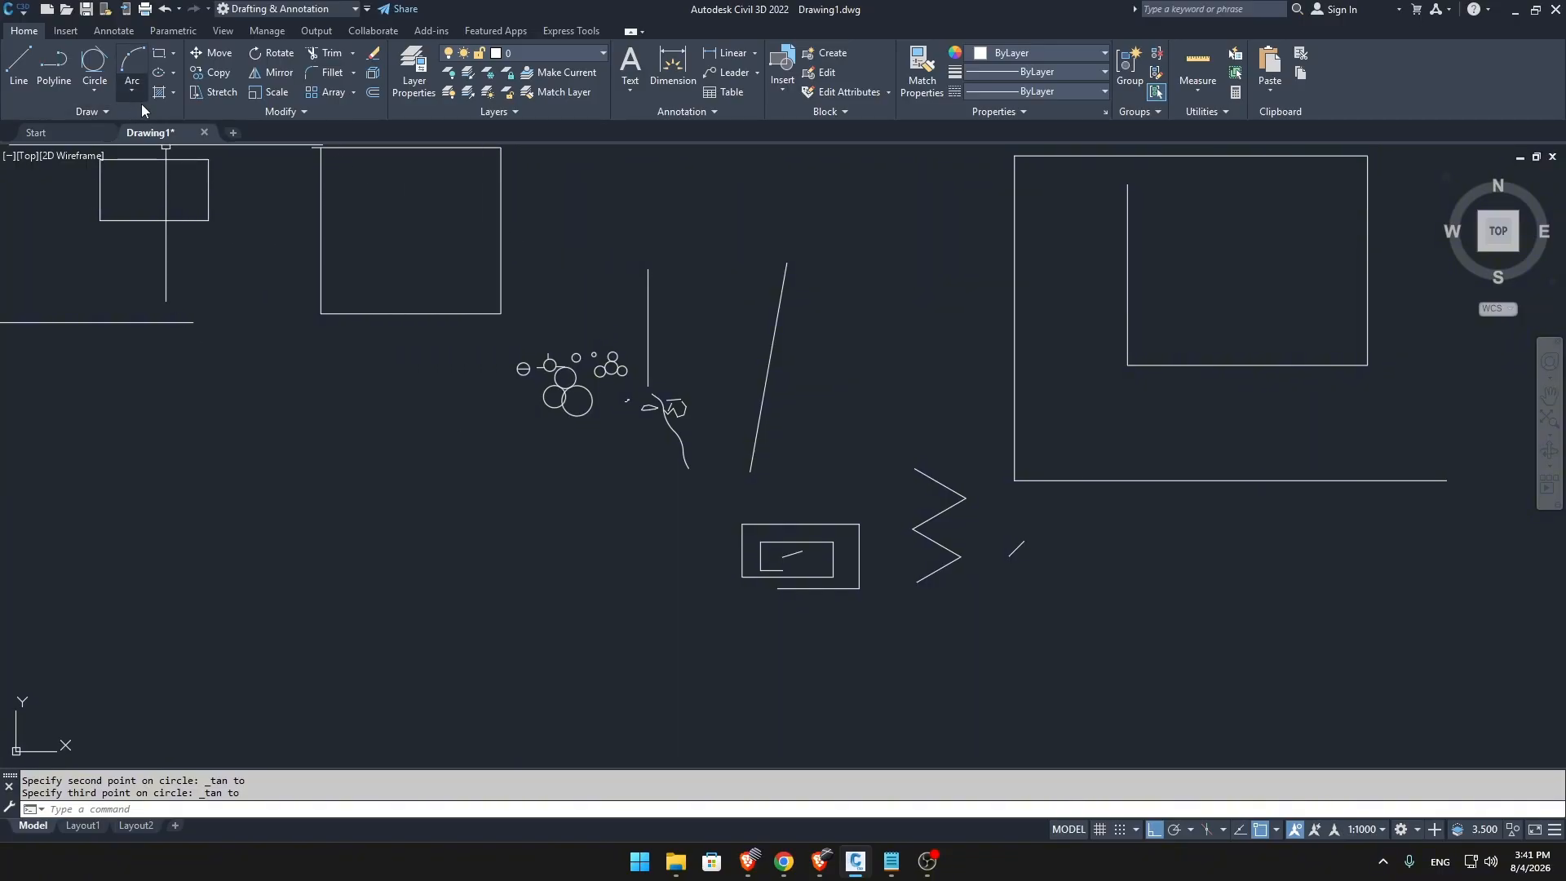
# Draw three separate rectangles by opposite corners in the empty area below the horizontal line beside the circle group.
pyautogui.click(891, 861)
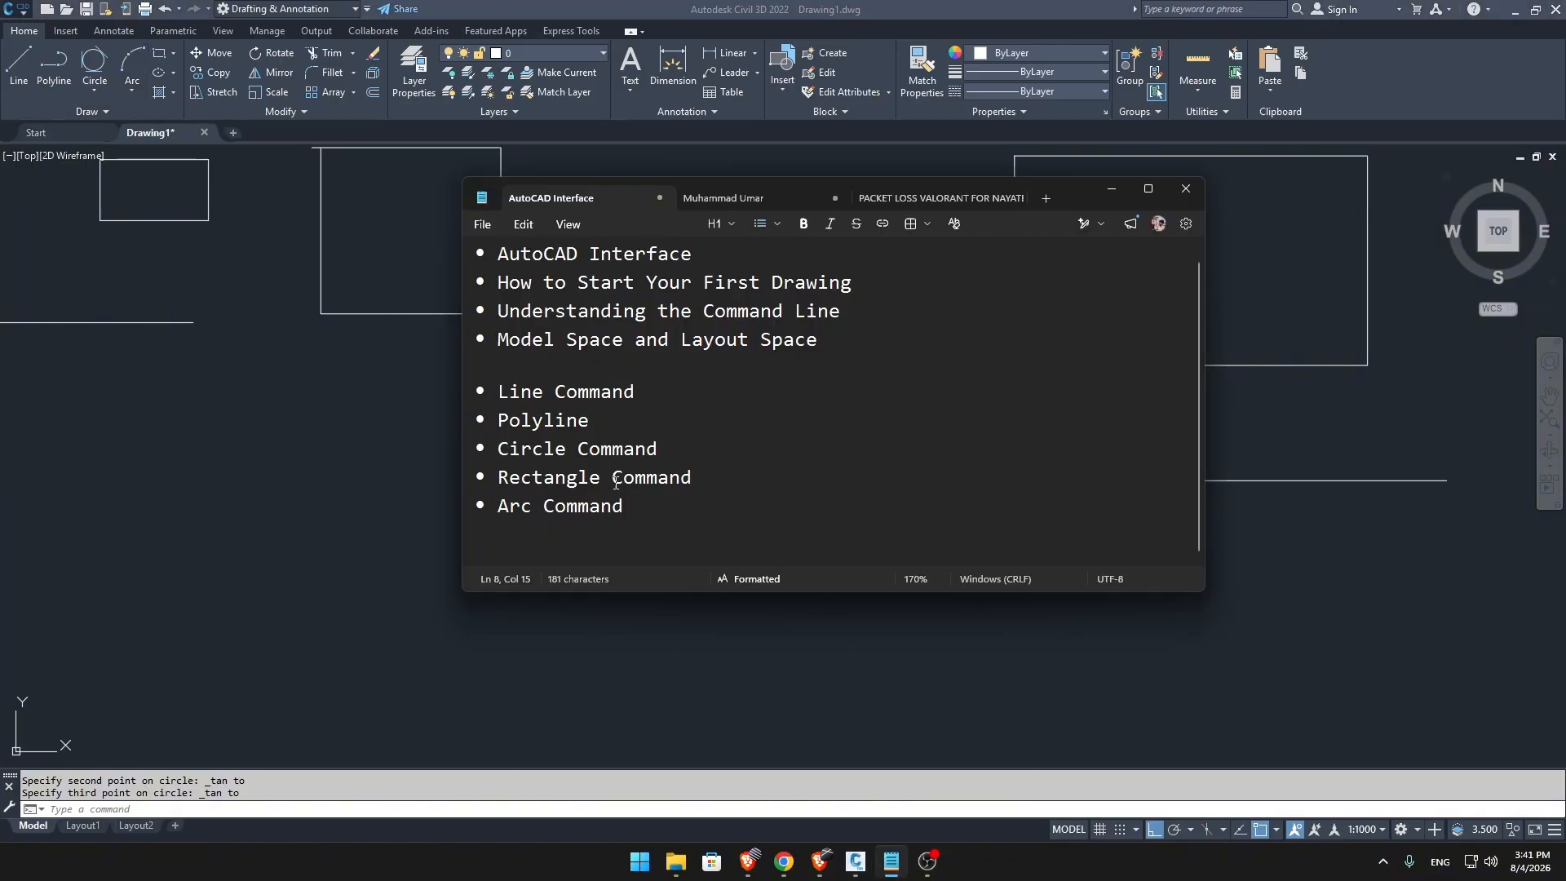
pyautogui.click(1111, 188)
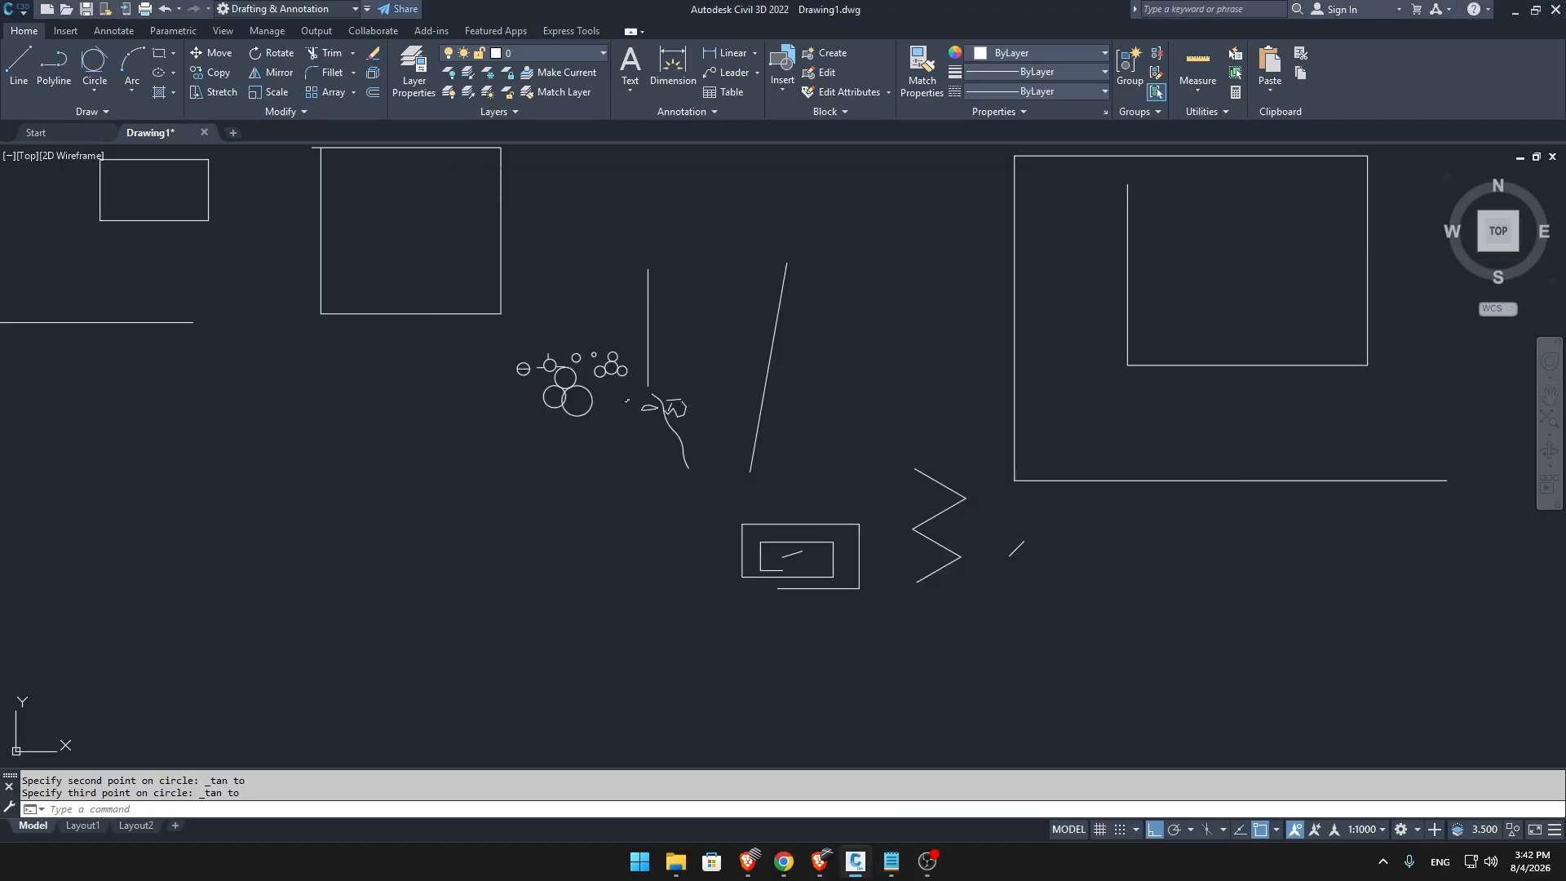
pyautogui.moveTo(791, 500); pyautogui.dragTo(867, 577, button='middle')
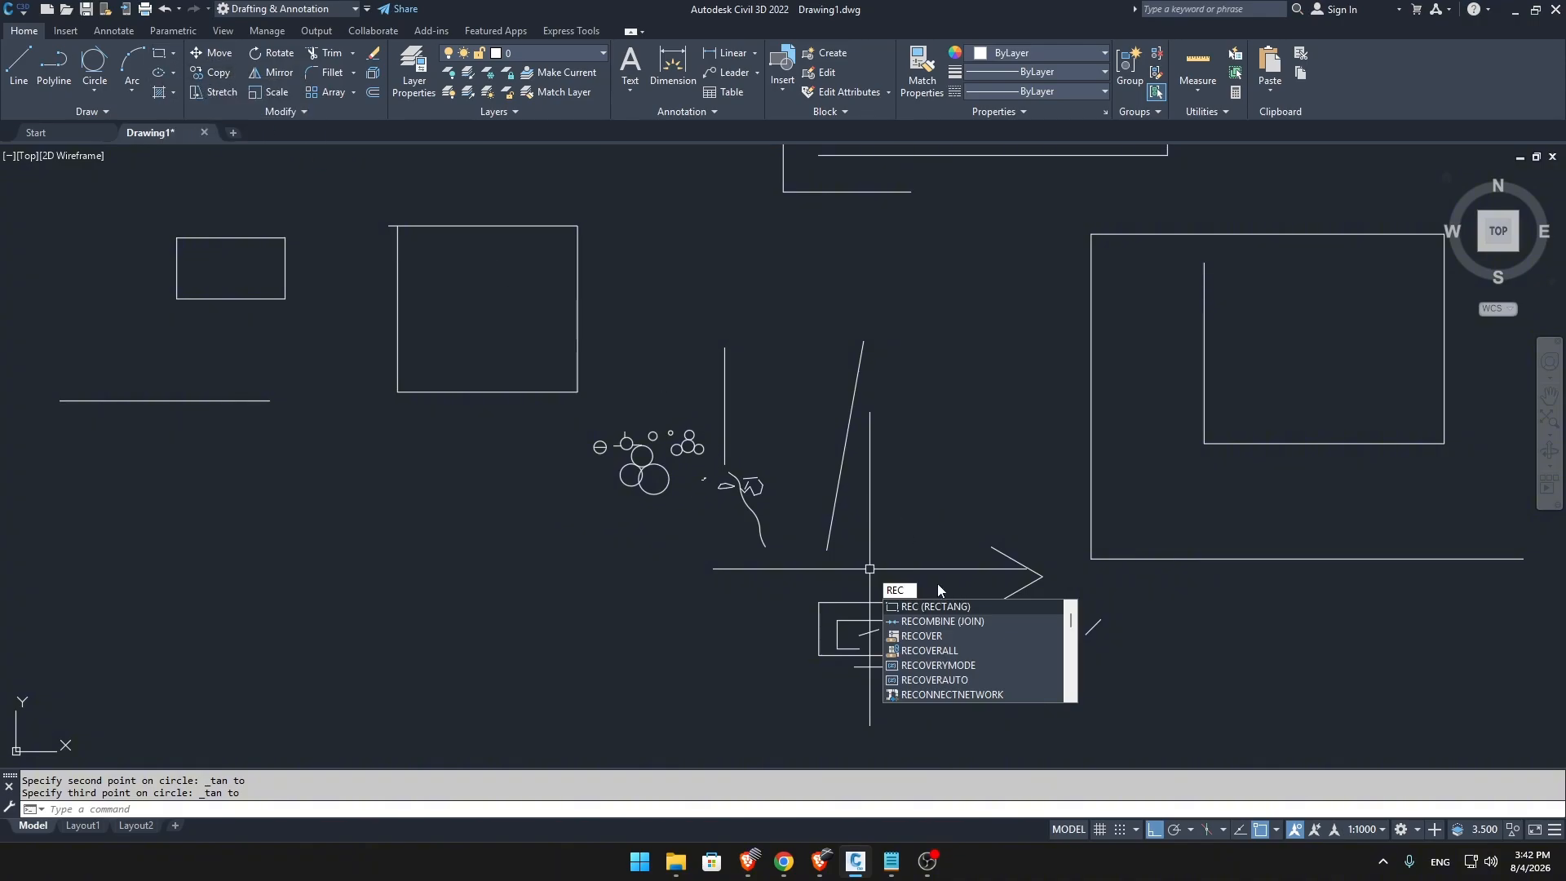
pyautogui.press('Return')
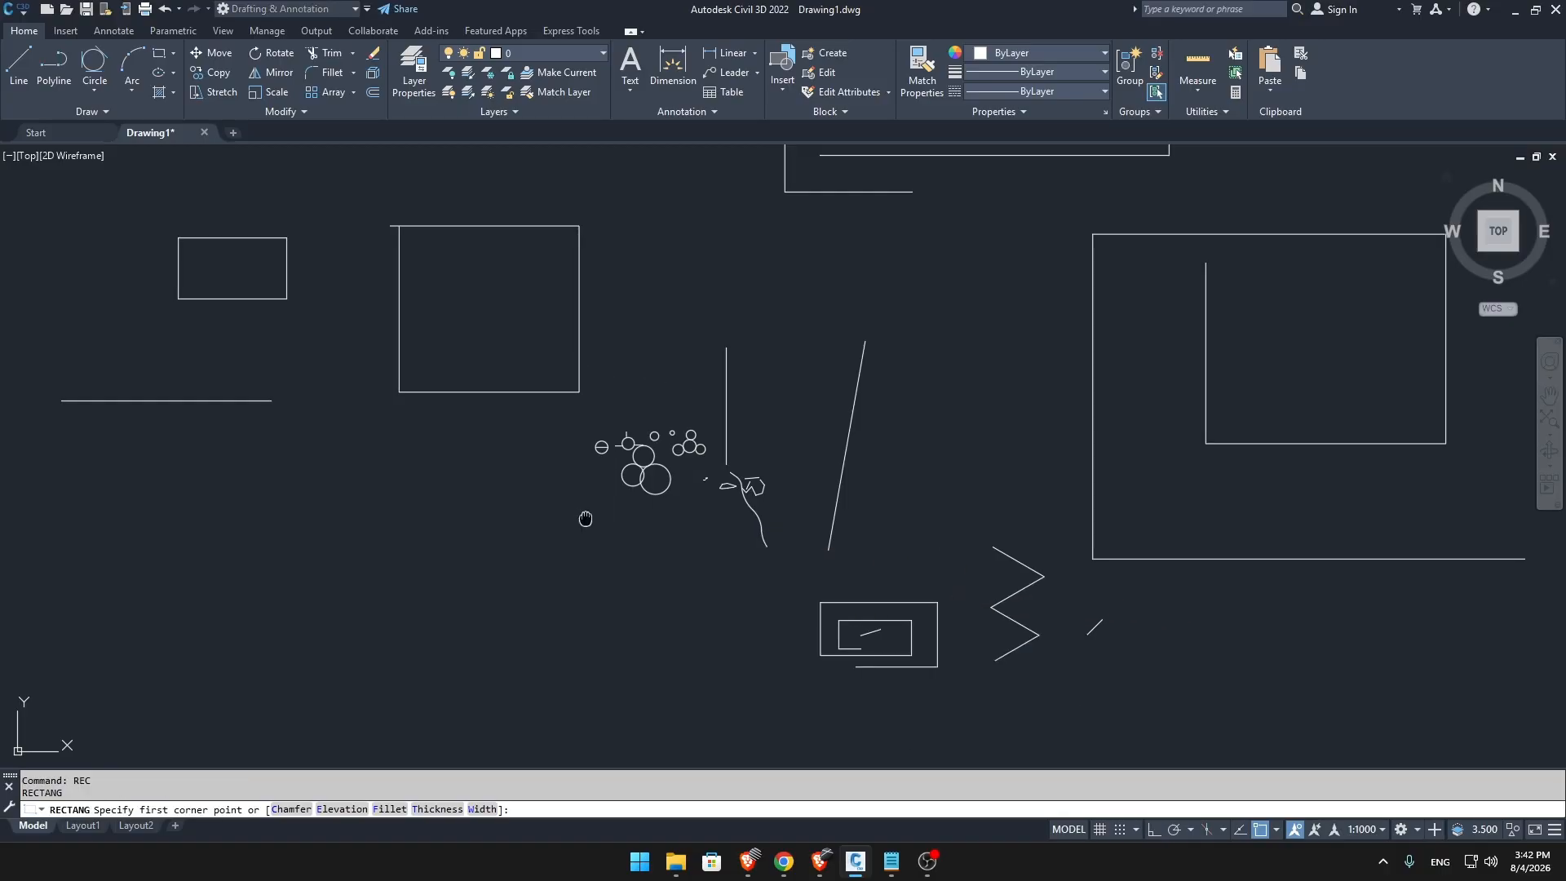
pyautogui.moveTo(575, 520); pyautogui.dragTo(861, 365, button='middle')
pyautogui.click(417, 356)
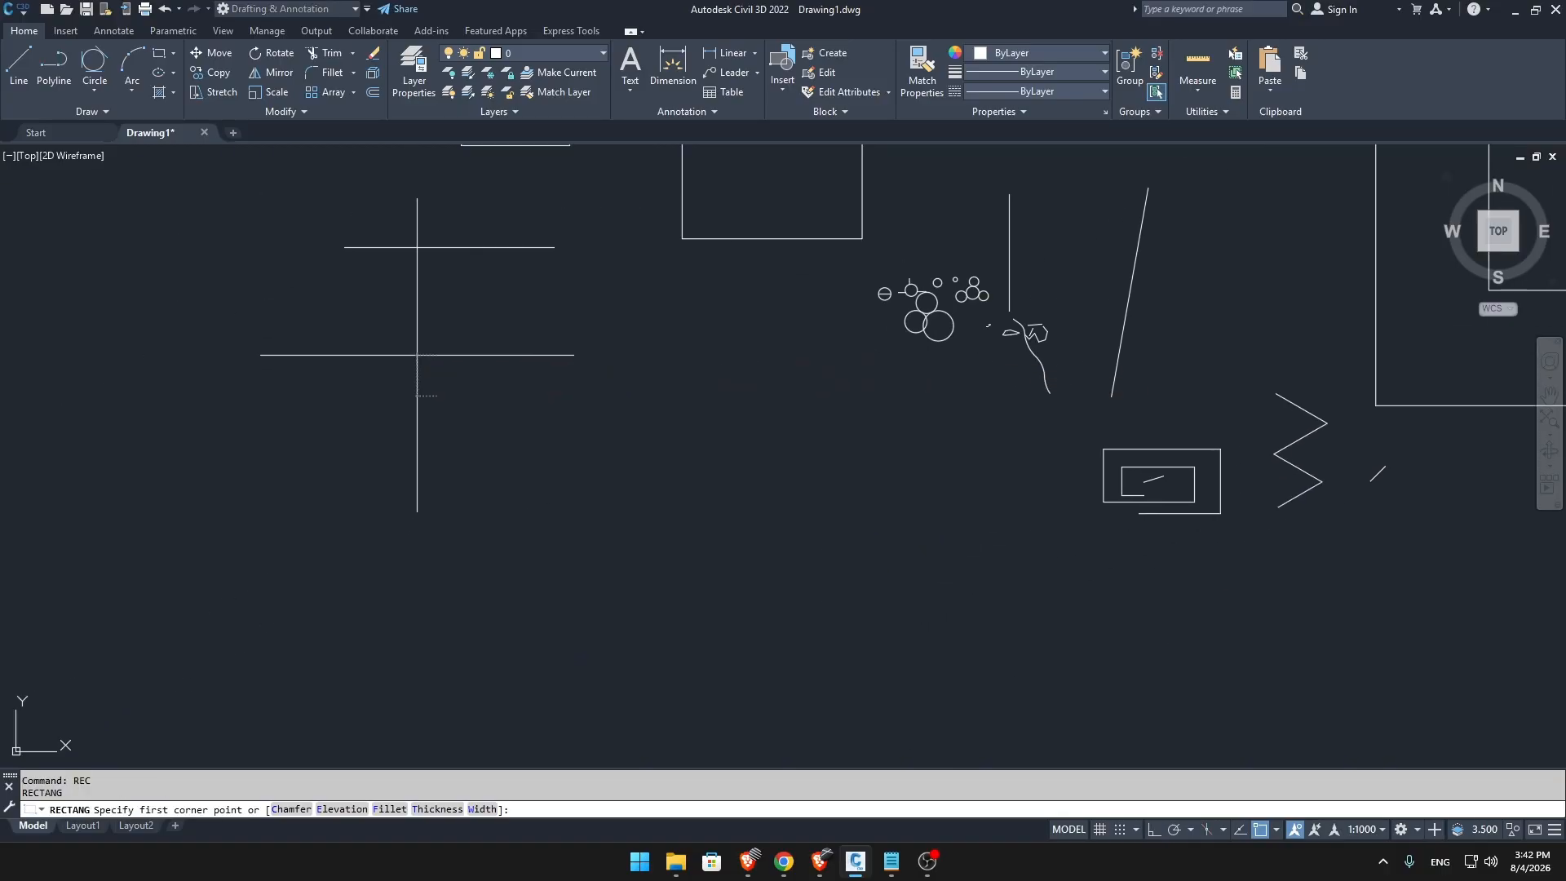
pyautogui.click(552, 409)
pyautogui.press('Return')
pyautogui.click(584, 432)
pyautogui.click(700, 507)
pyautogui.press('Return')
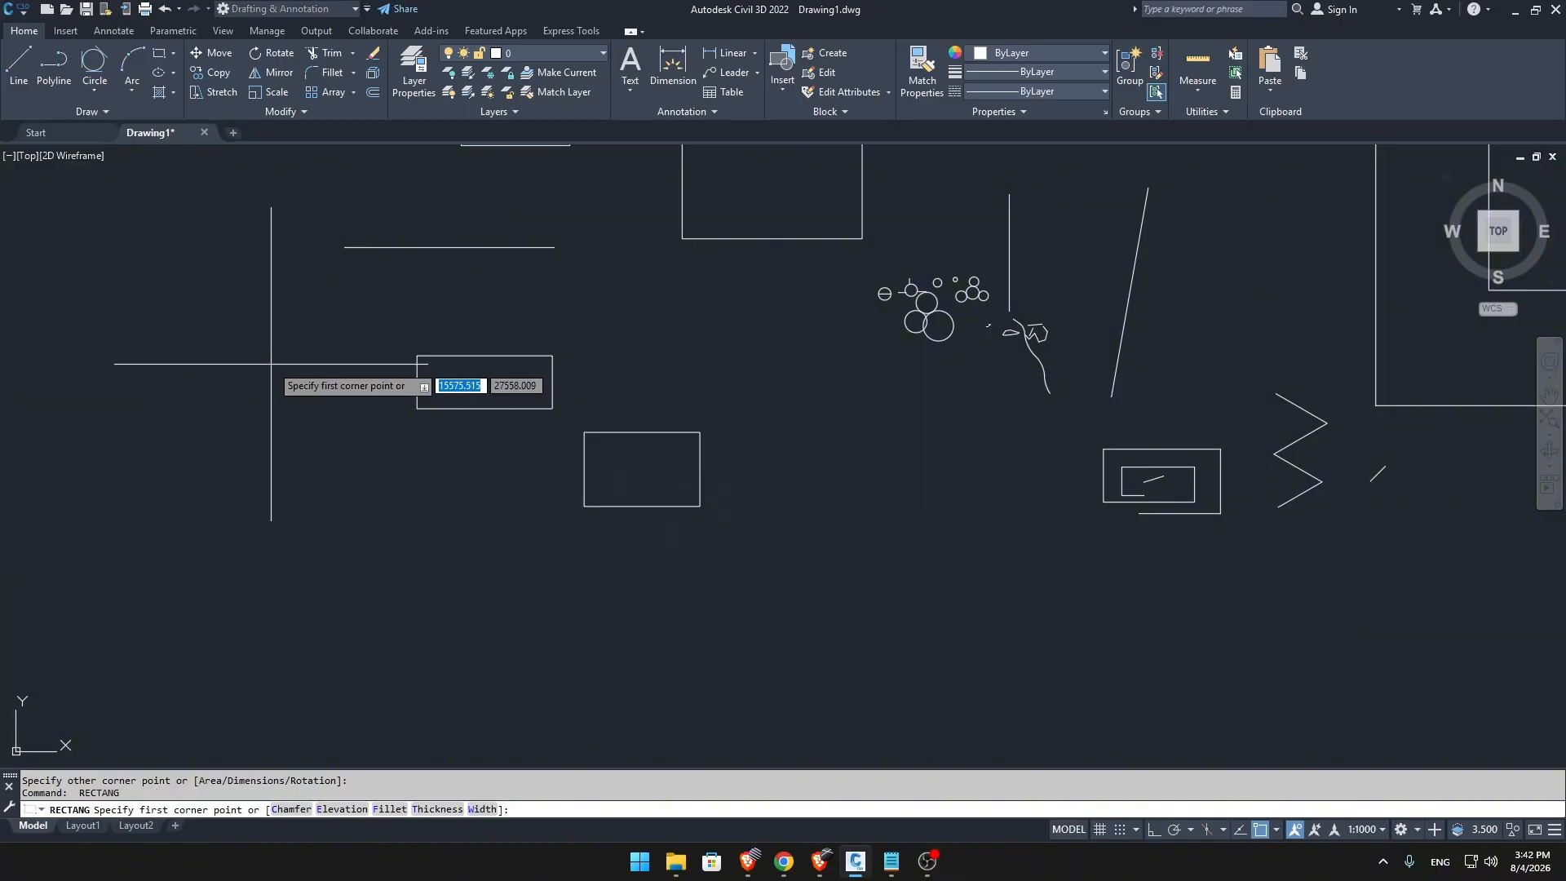
pyautogui.click(263, 448)
pyautogui.click(457, 534)
# Draw three more rectangles by opposite corners, two above and one to the right of the existing freehand rectangles.
pyautogui.press('Return')
pyautogui.click(205, 256)
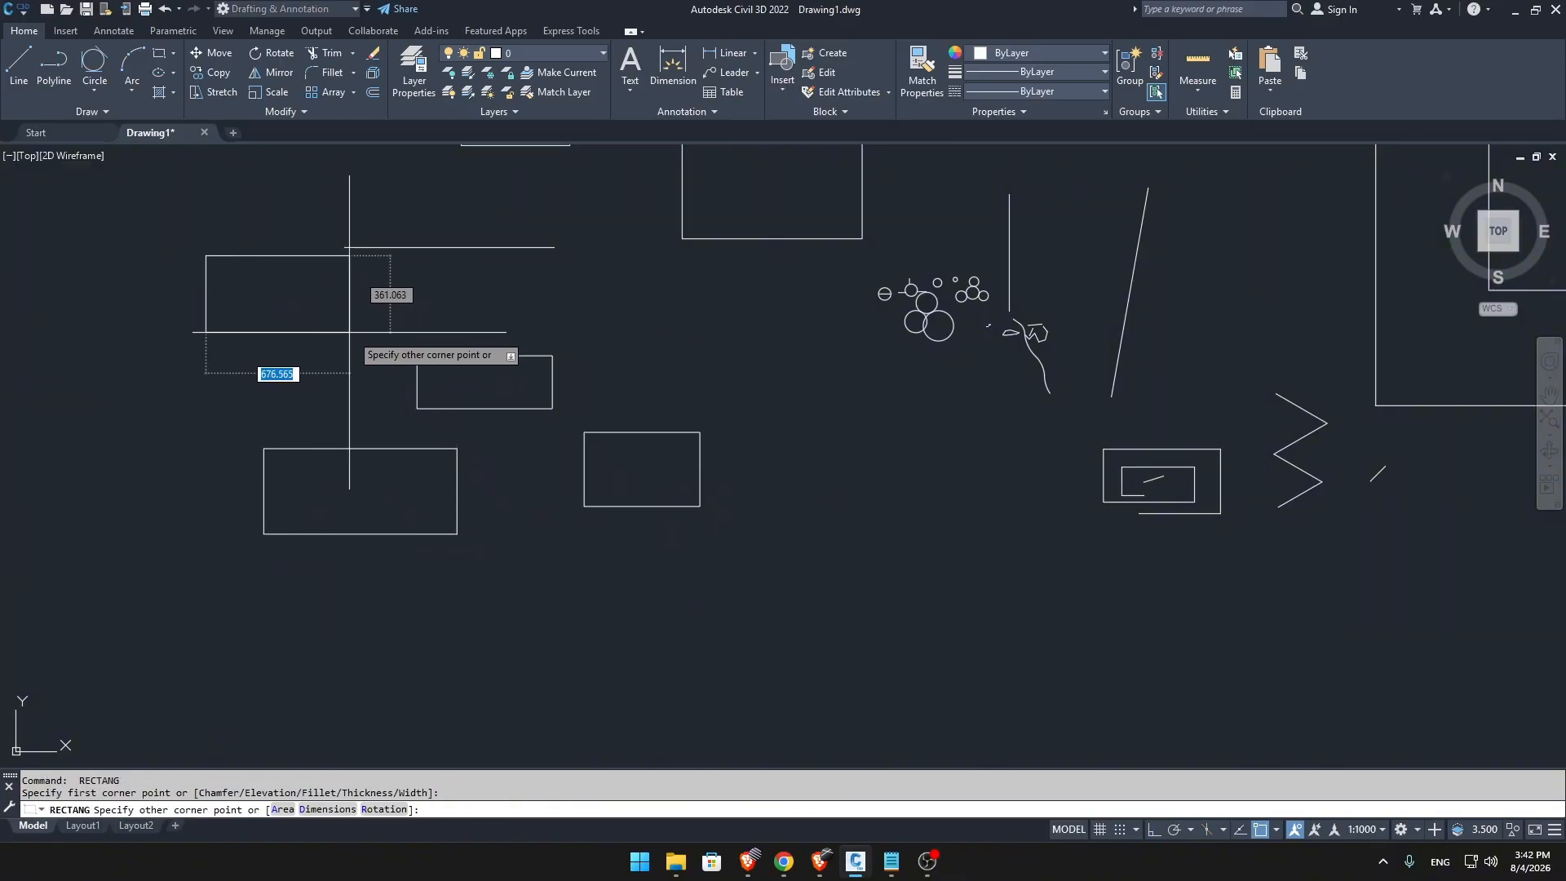
pyautogui.click(353, 333)
pyautogui.press('F8')
pyautogui.press('Return')
pyautogui.click(633, 317)
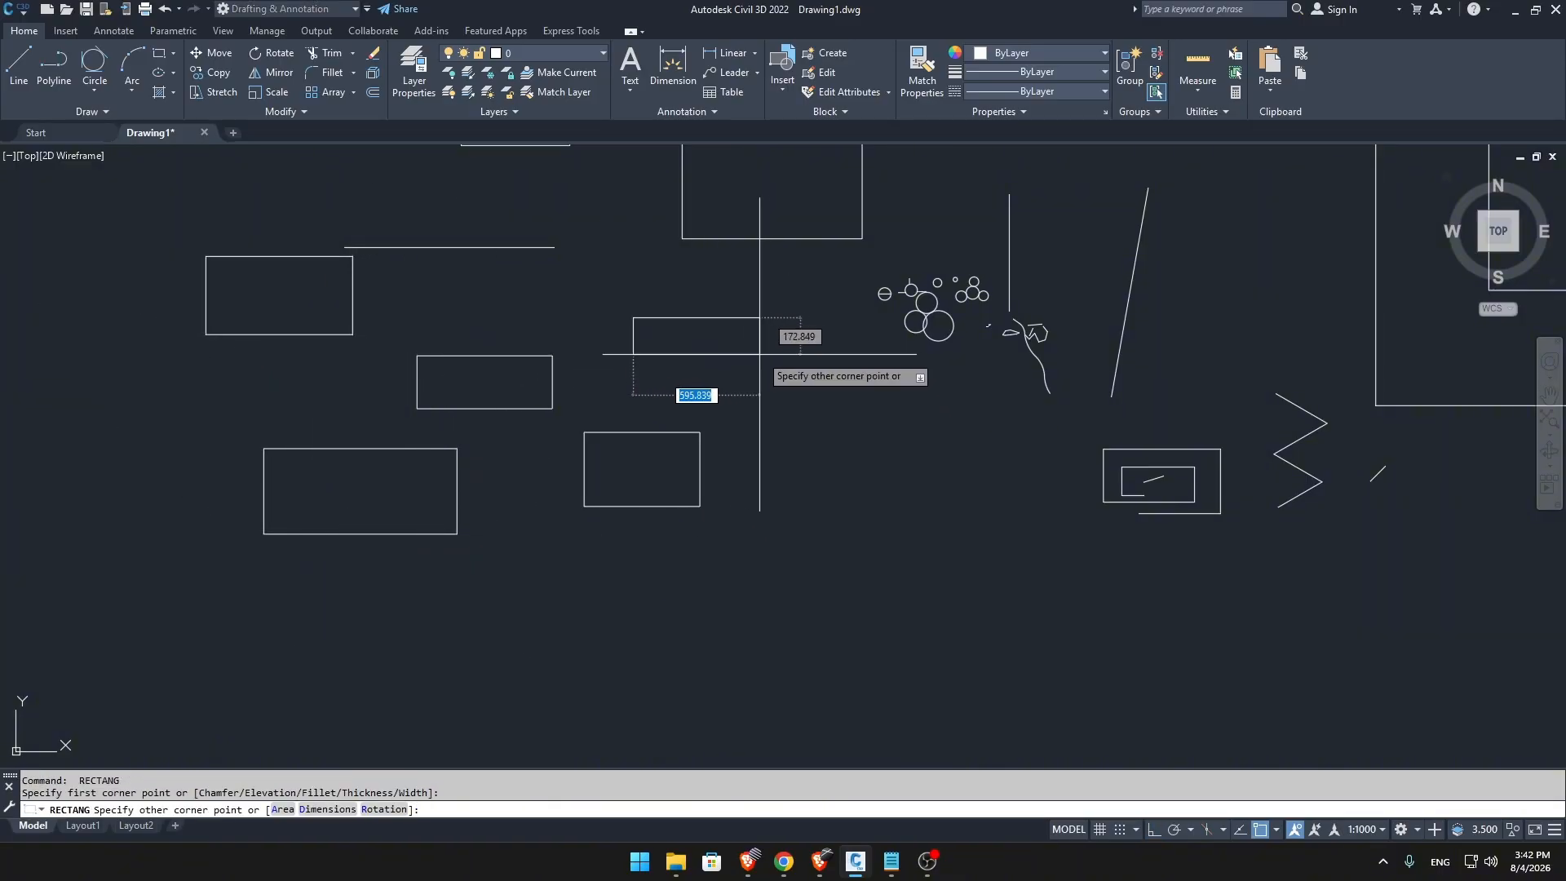
pyautogui.click(783, 357)
pyautogui.press('Return')
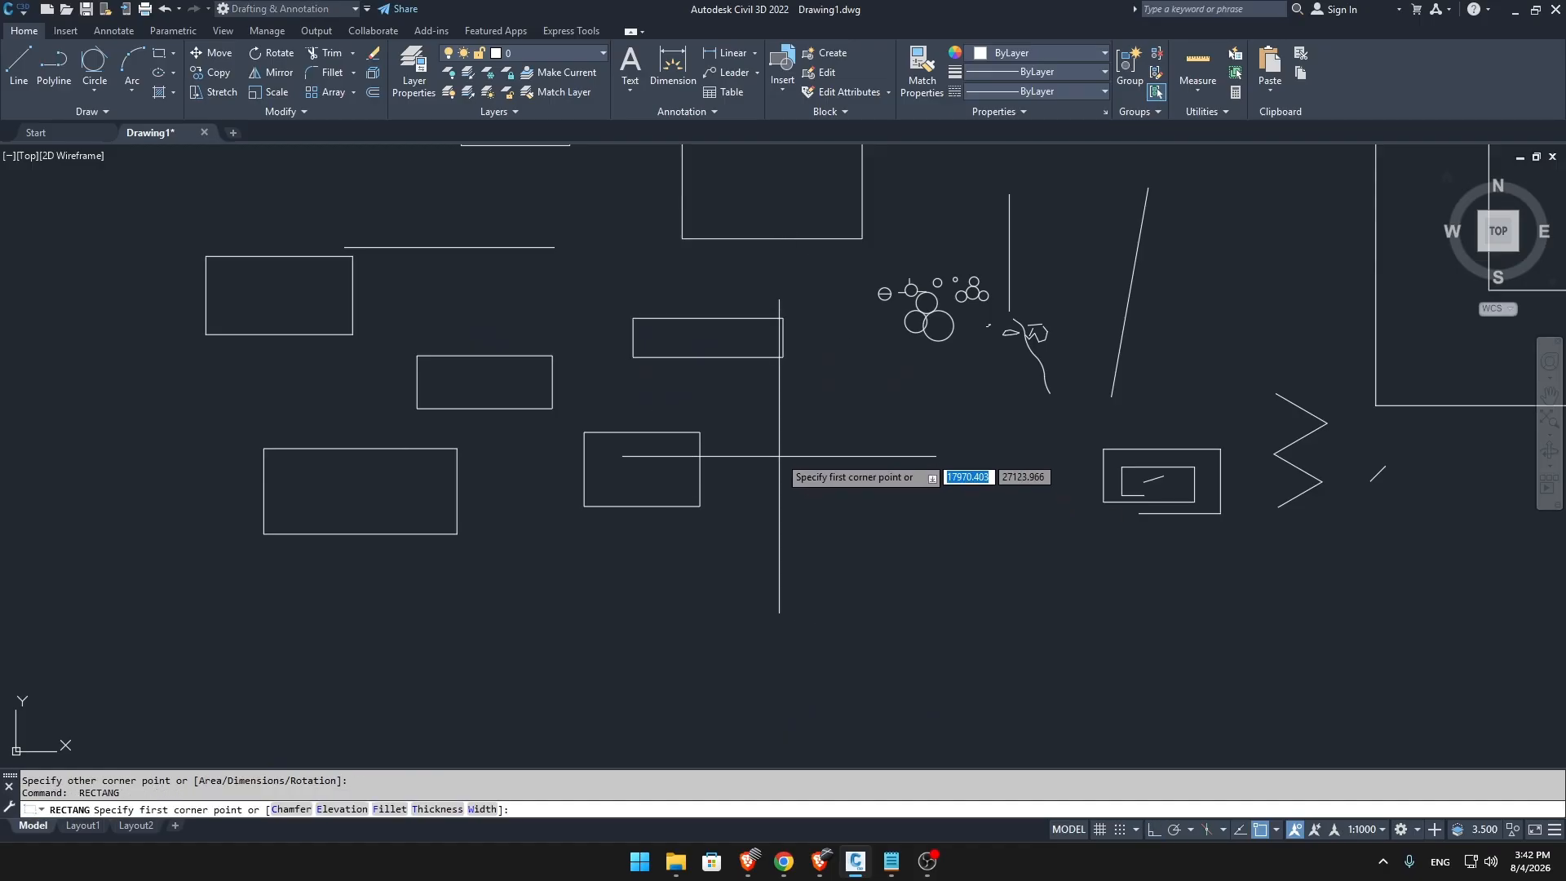
pyautogui.click(779, 456)
pyautogui.click(977, 524)
pyautogui.moveTo(977, 525)
pyautogui.mouseDown(button='middle')
pyautogui.moveTo(710, 549)
pyautogui.moveTo(828, 515)
pyautogui.moveTo(743, 703)
pyautogui.moveTo(797, 742)
pyautogui.moveTo(783, 762)
pyautogui.mouseUp(button='middle')
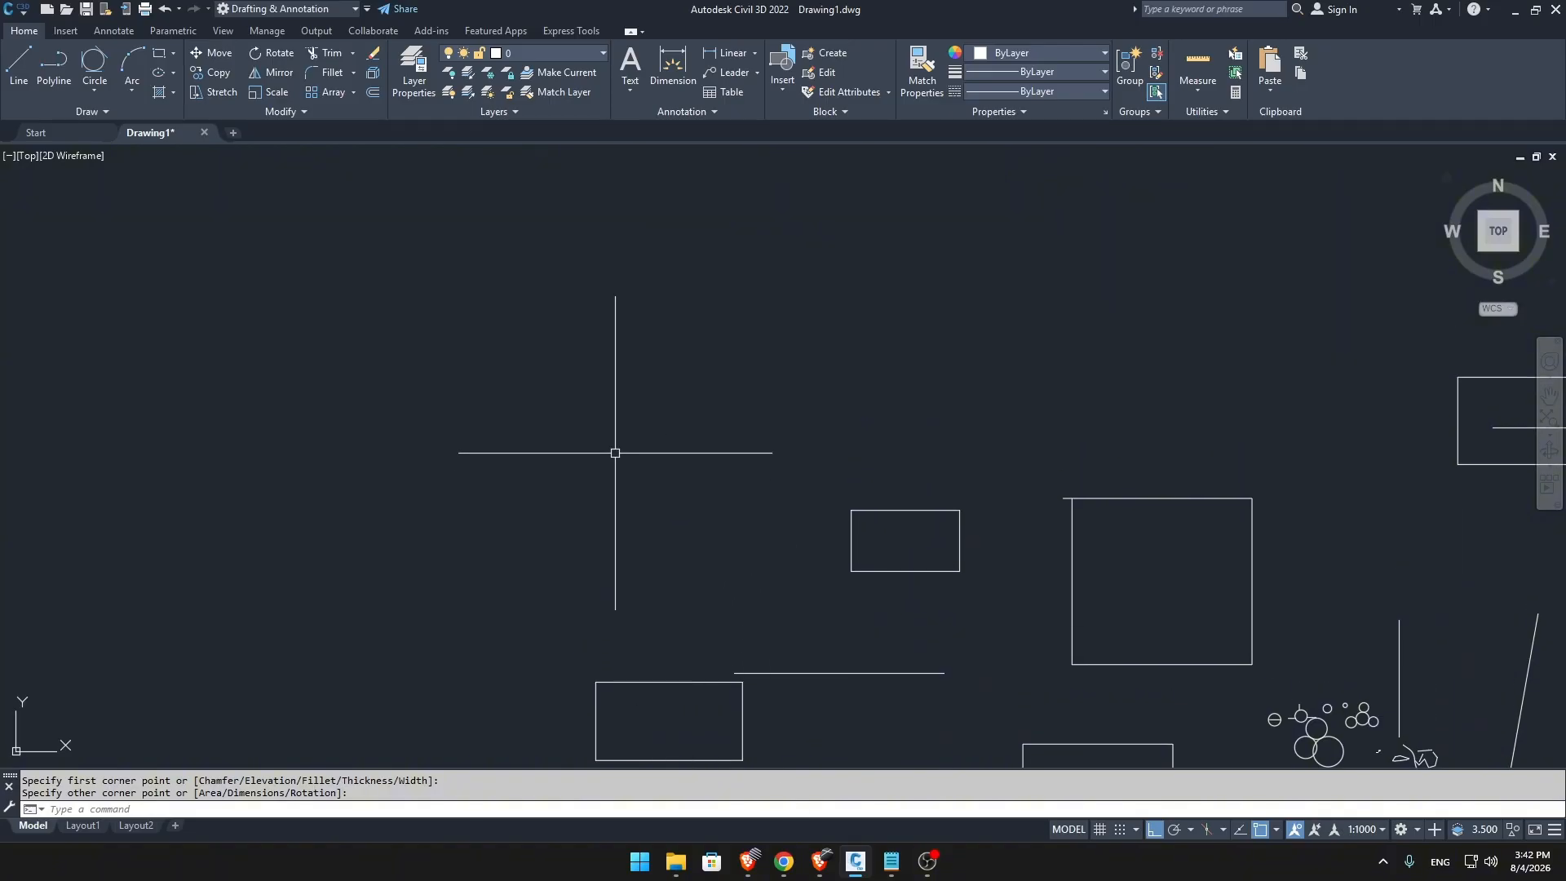
# Draw a rectangle 500 wide and 600 high in the empty area above the other rectangles, and select it.
pyautogui.press('Return')
pyautogui.click(531, 250)
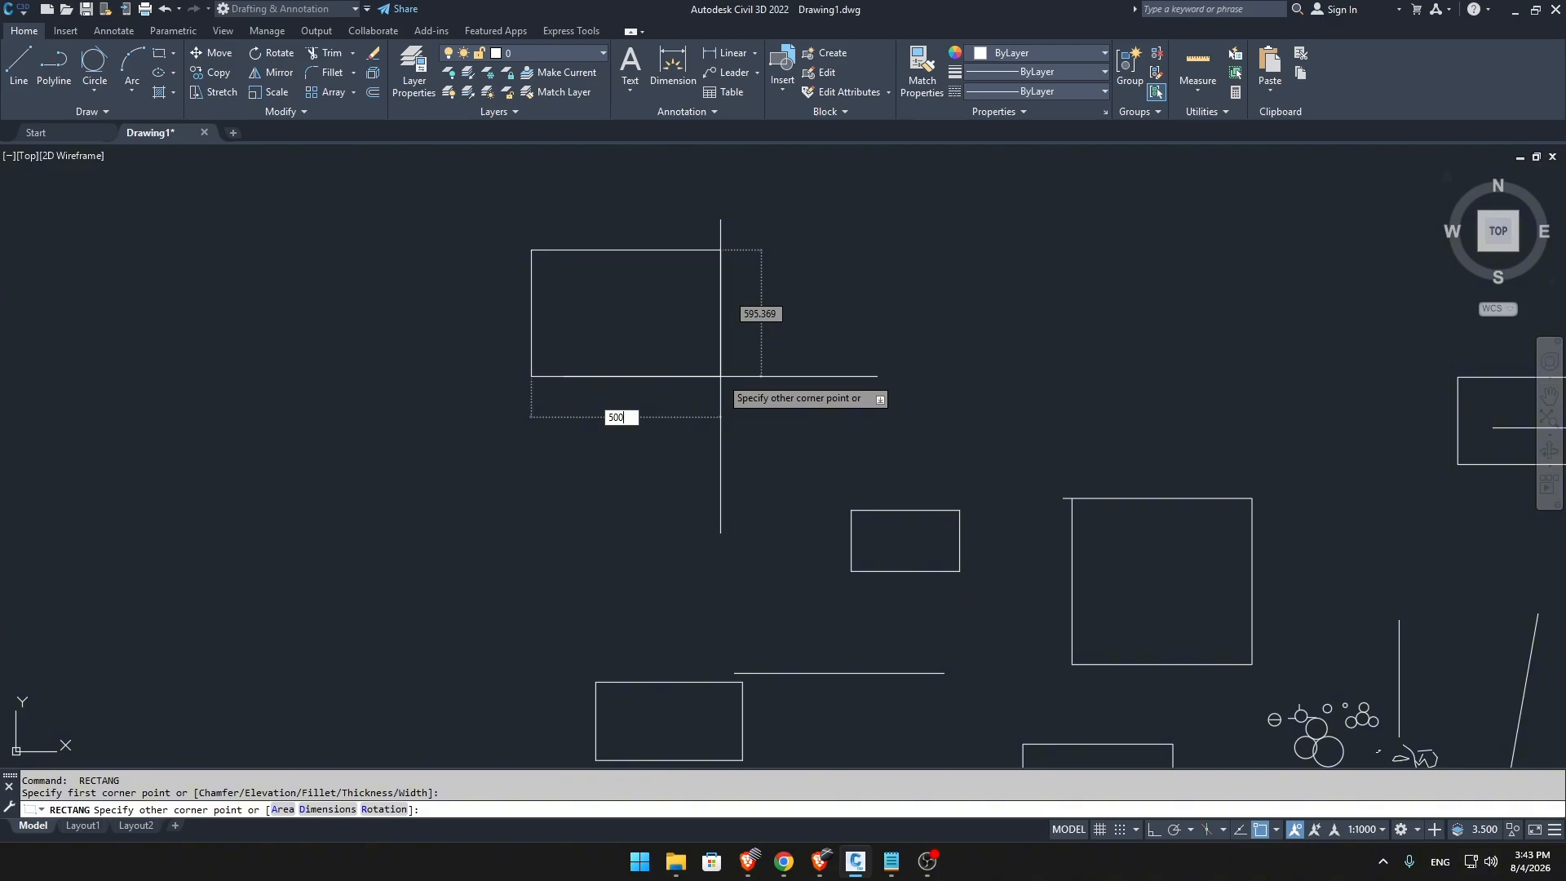
pyautogui.press('Tab')
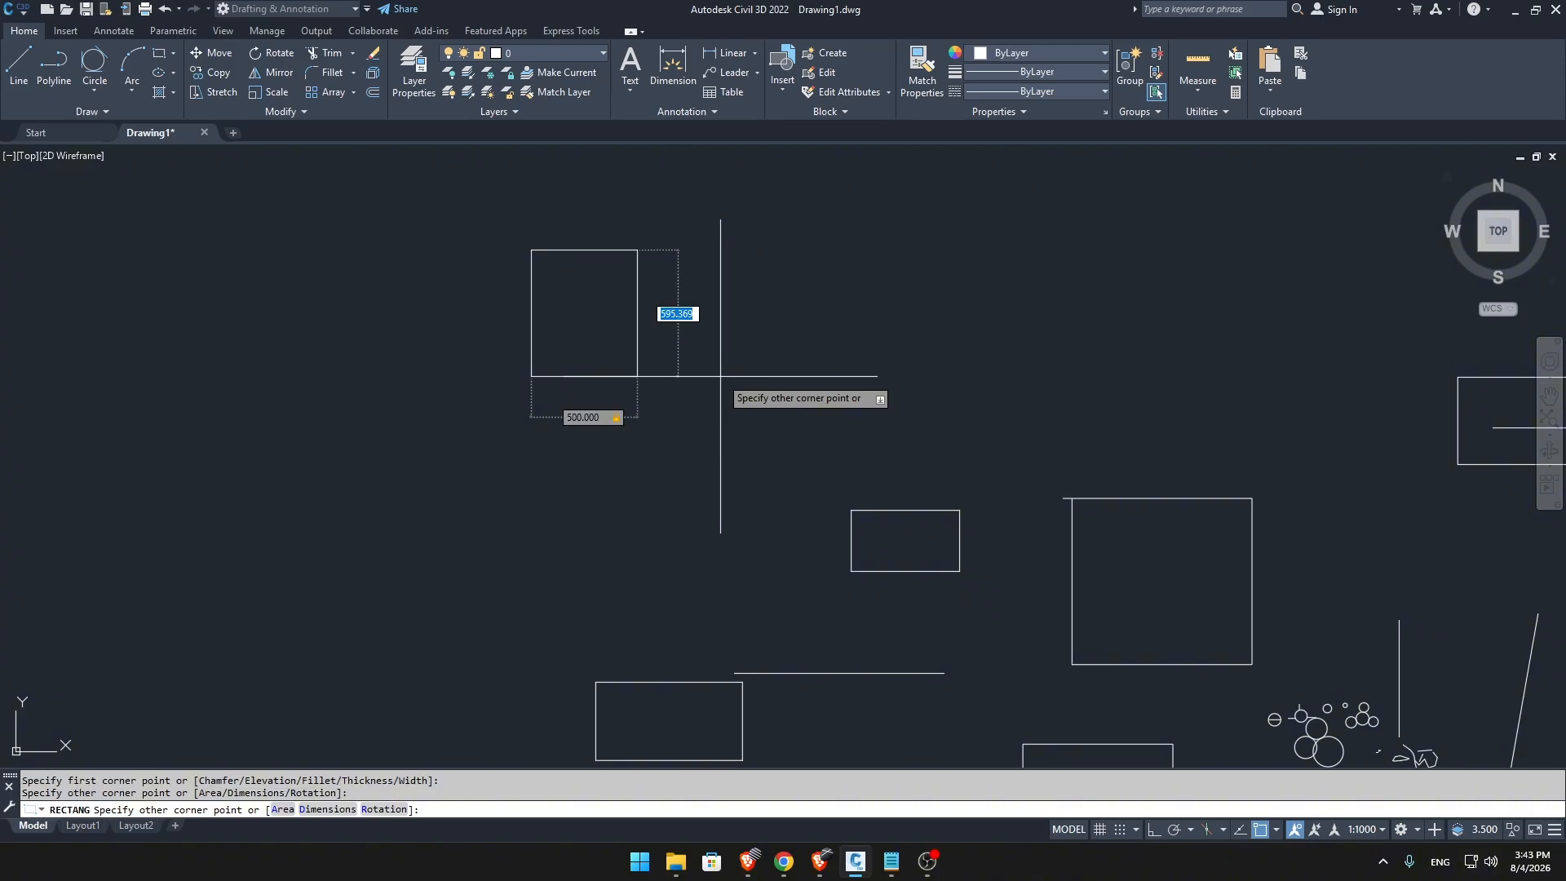
pyautogui.press('Return')
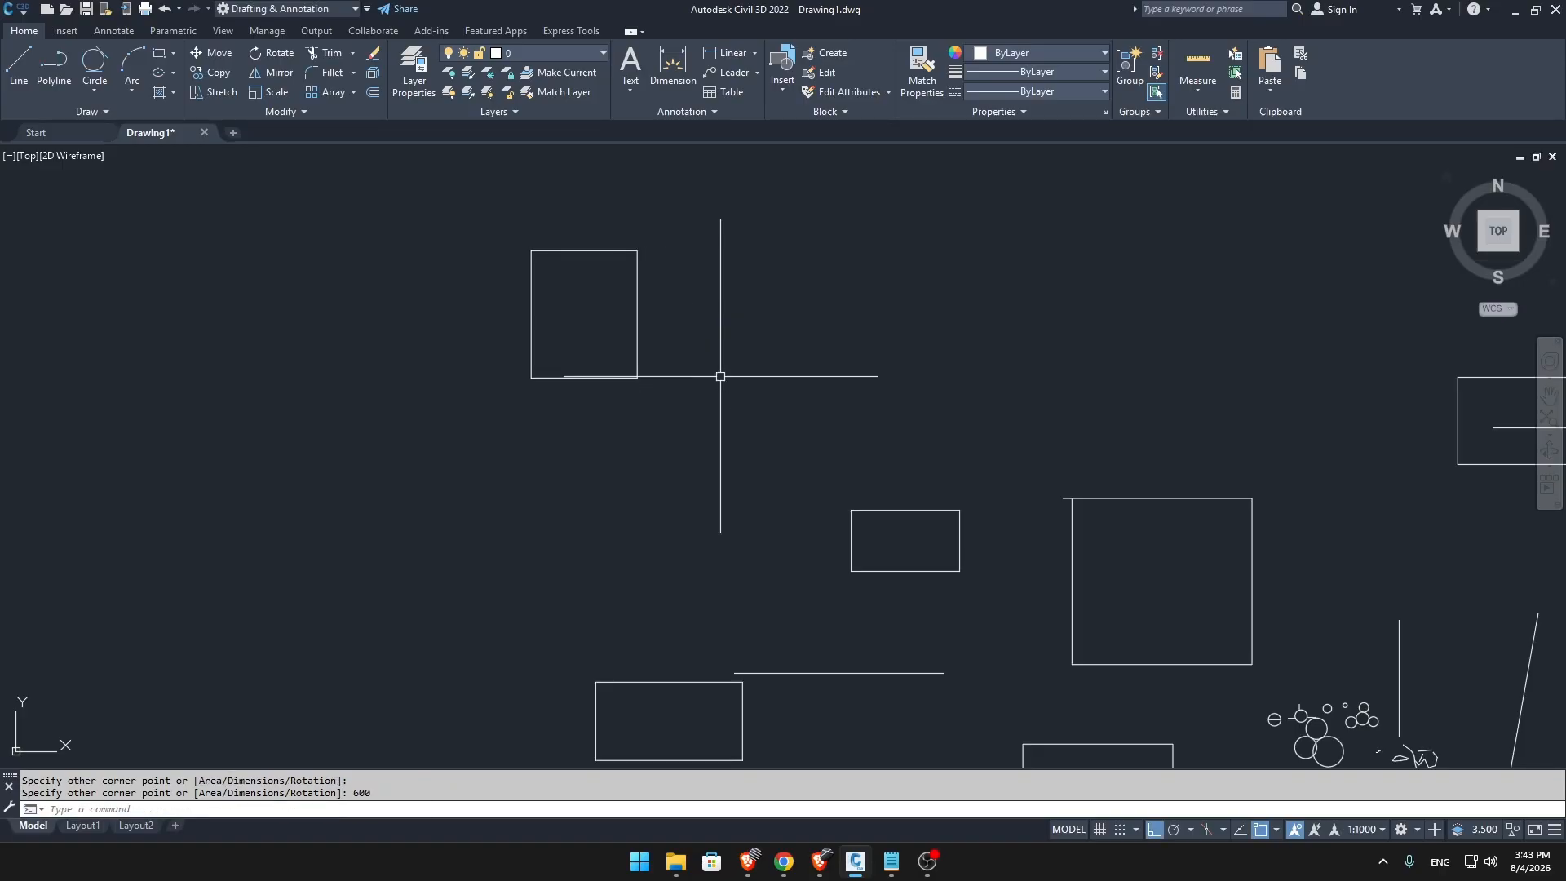
pyautogui.scroll(4, 602, 322)
pyautogui.moveTo(601, 321); pyautogui.dragTo(744, 419, button='middle')
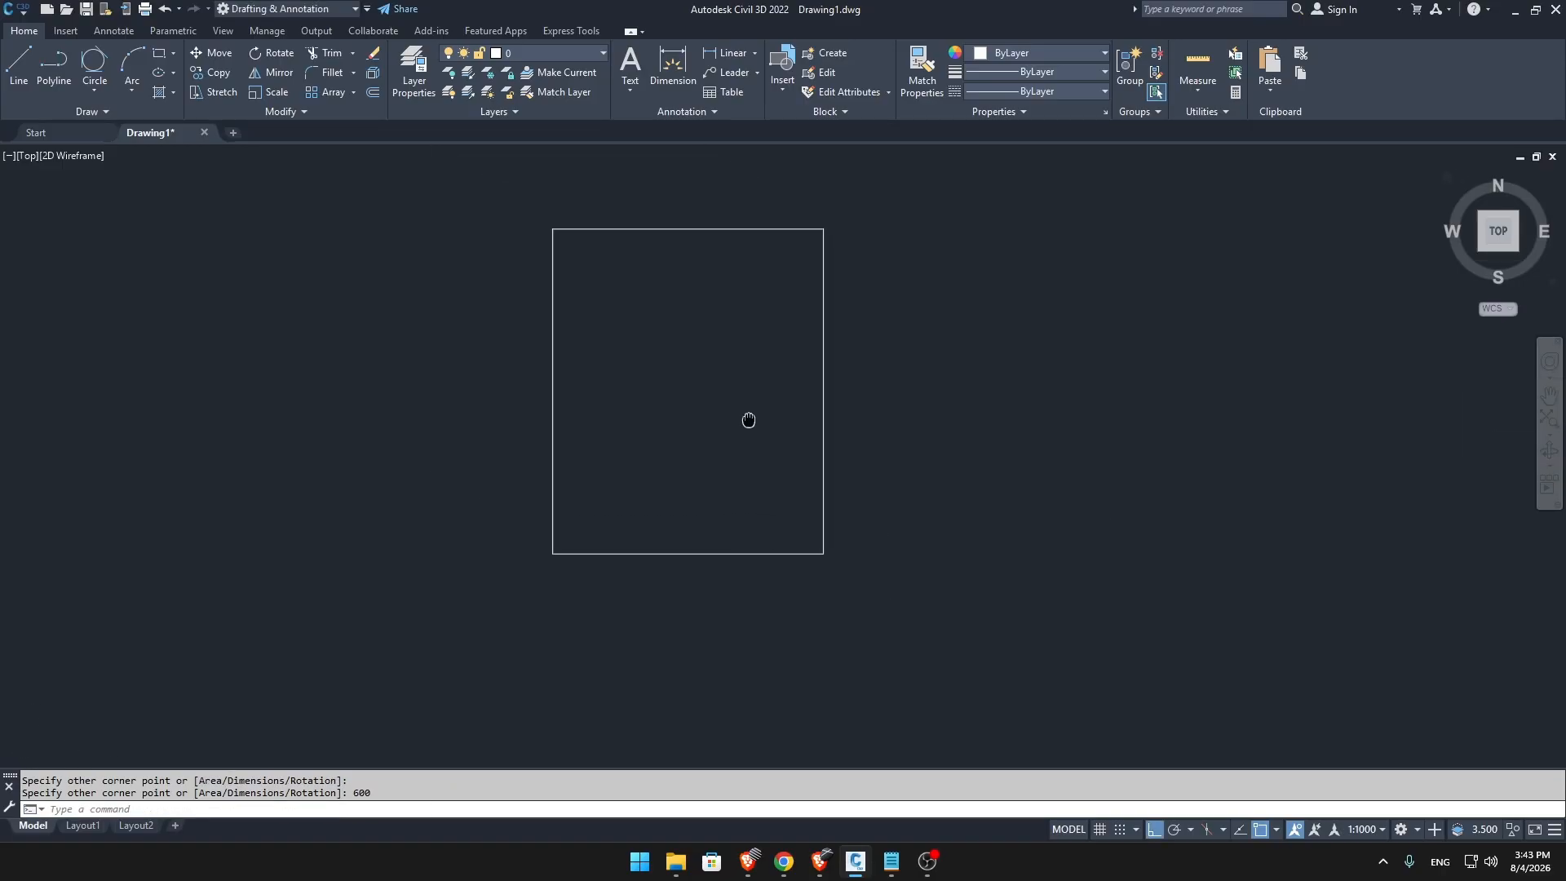
pyautogui.click(554, 332)
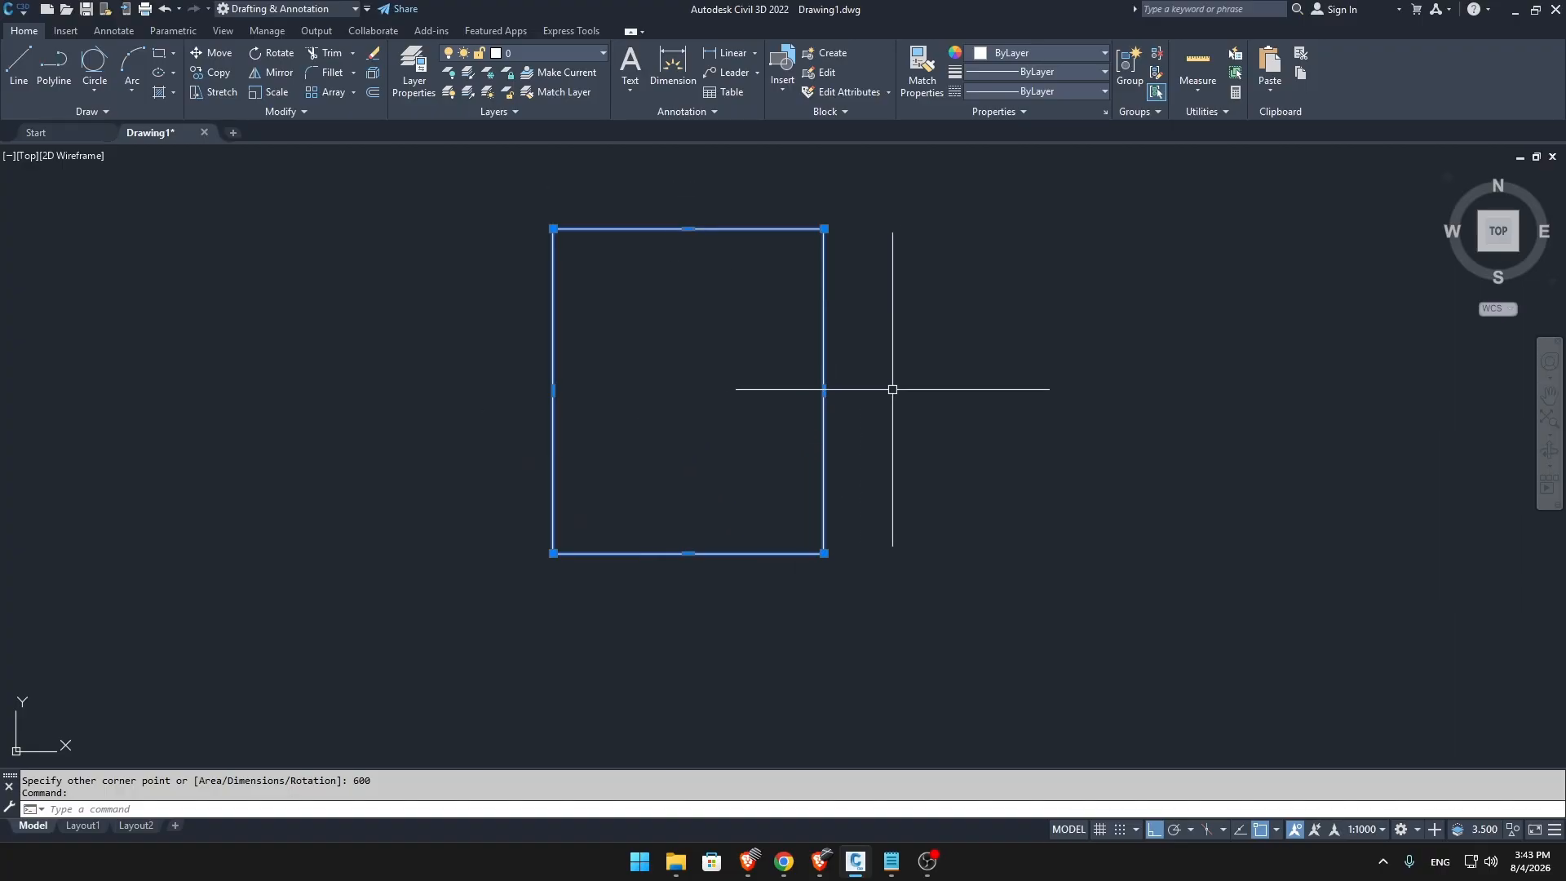
pyautogui.moveTo(825, 230)
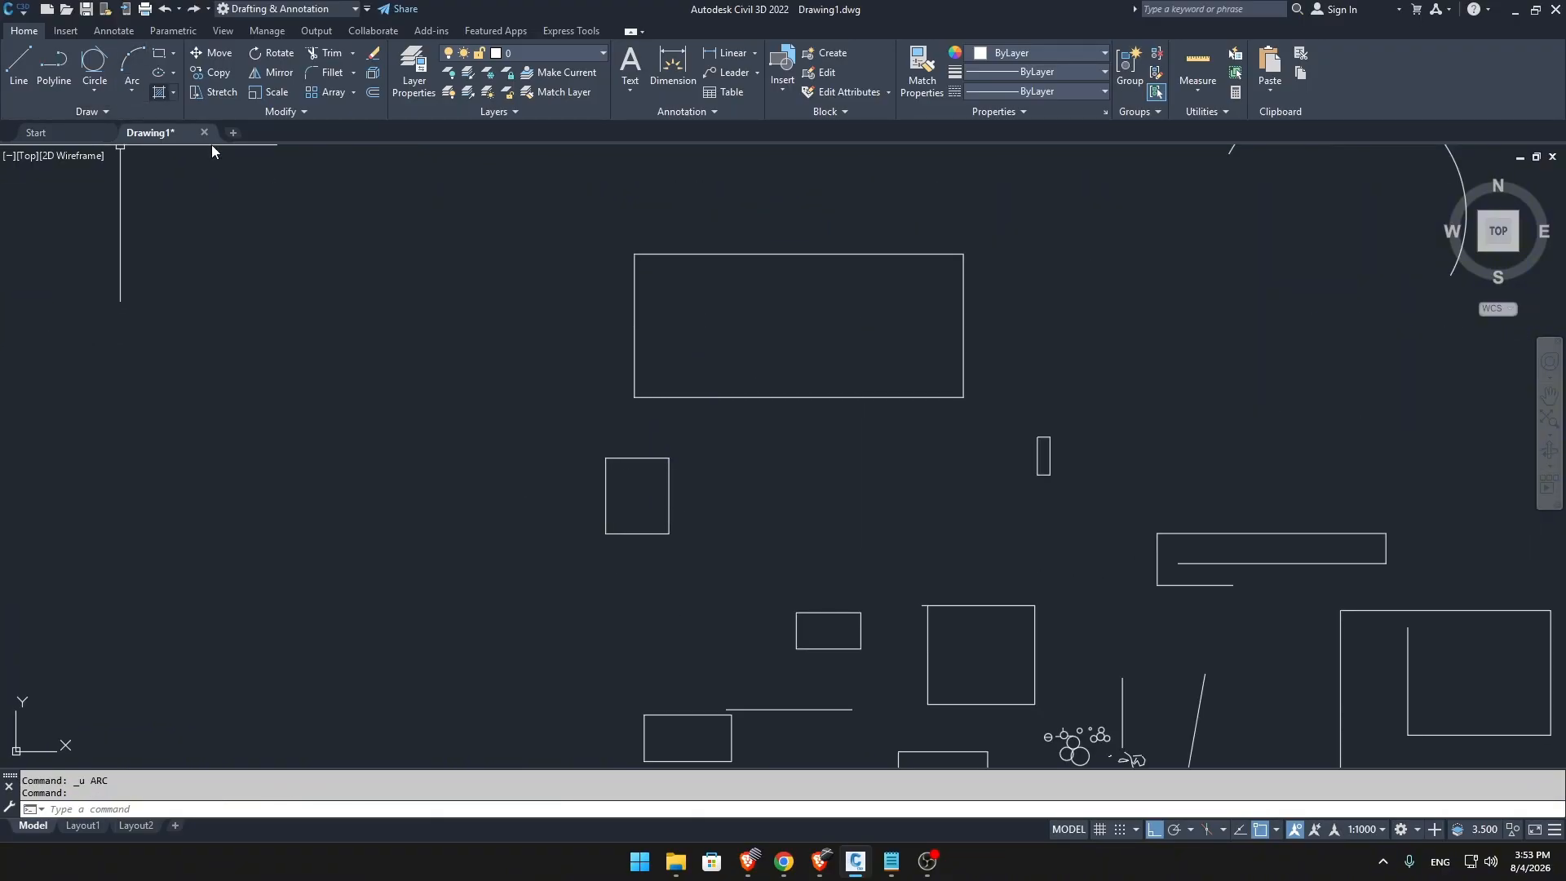
# Check the lesson topic list in Notepad for the Arc command entry and return to the drawing.
pyautogui.click(890, 862)
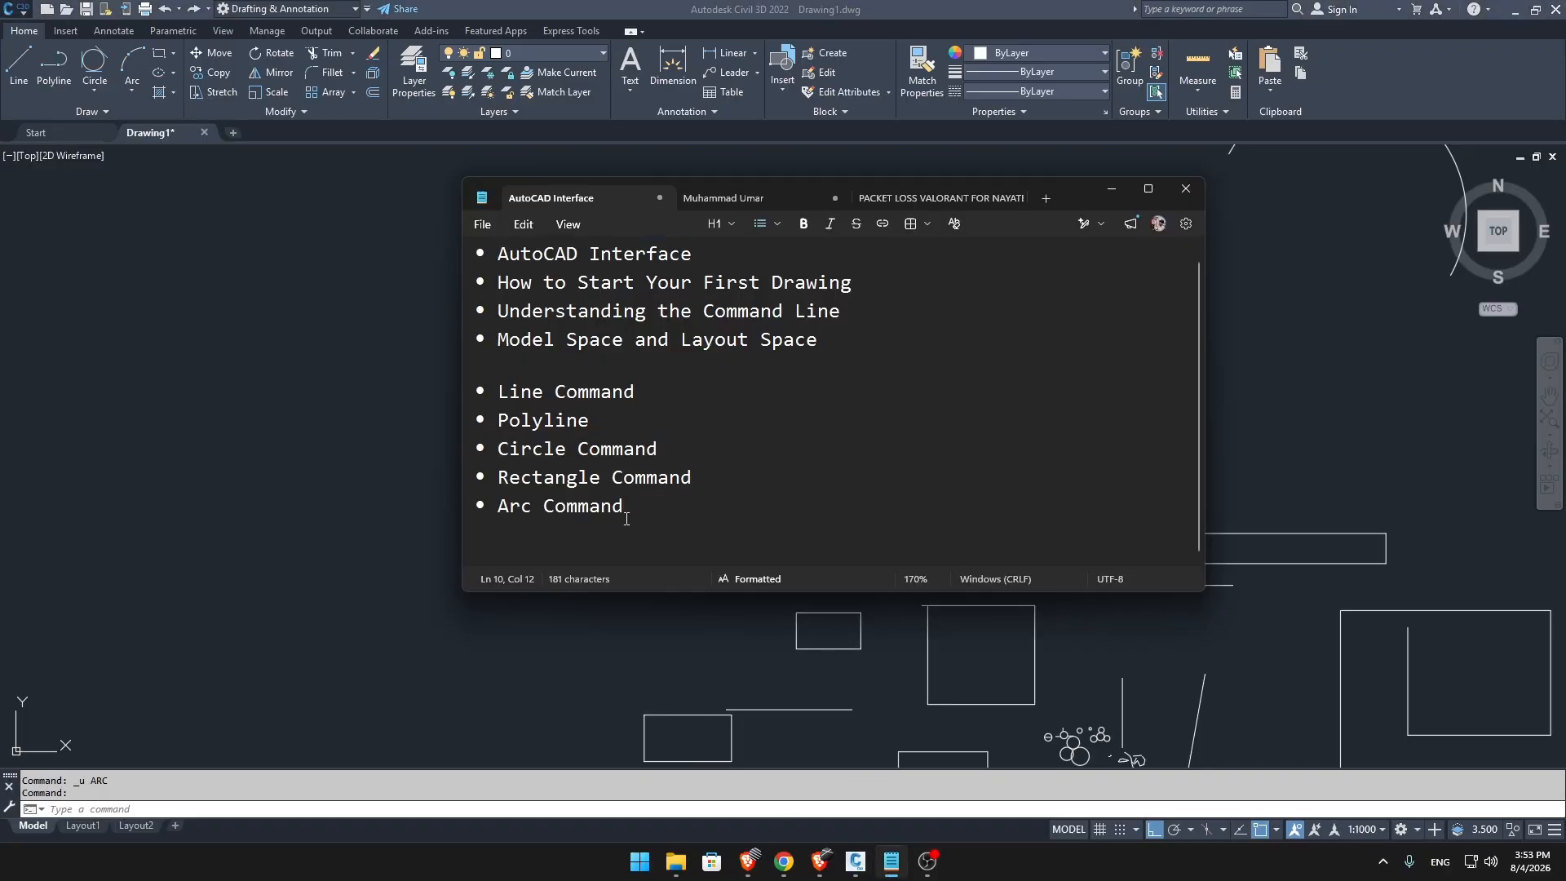
pyautogui.click(1111, 188)
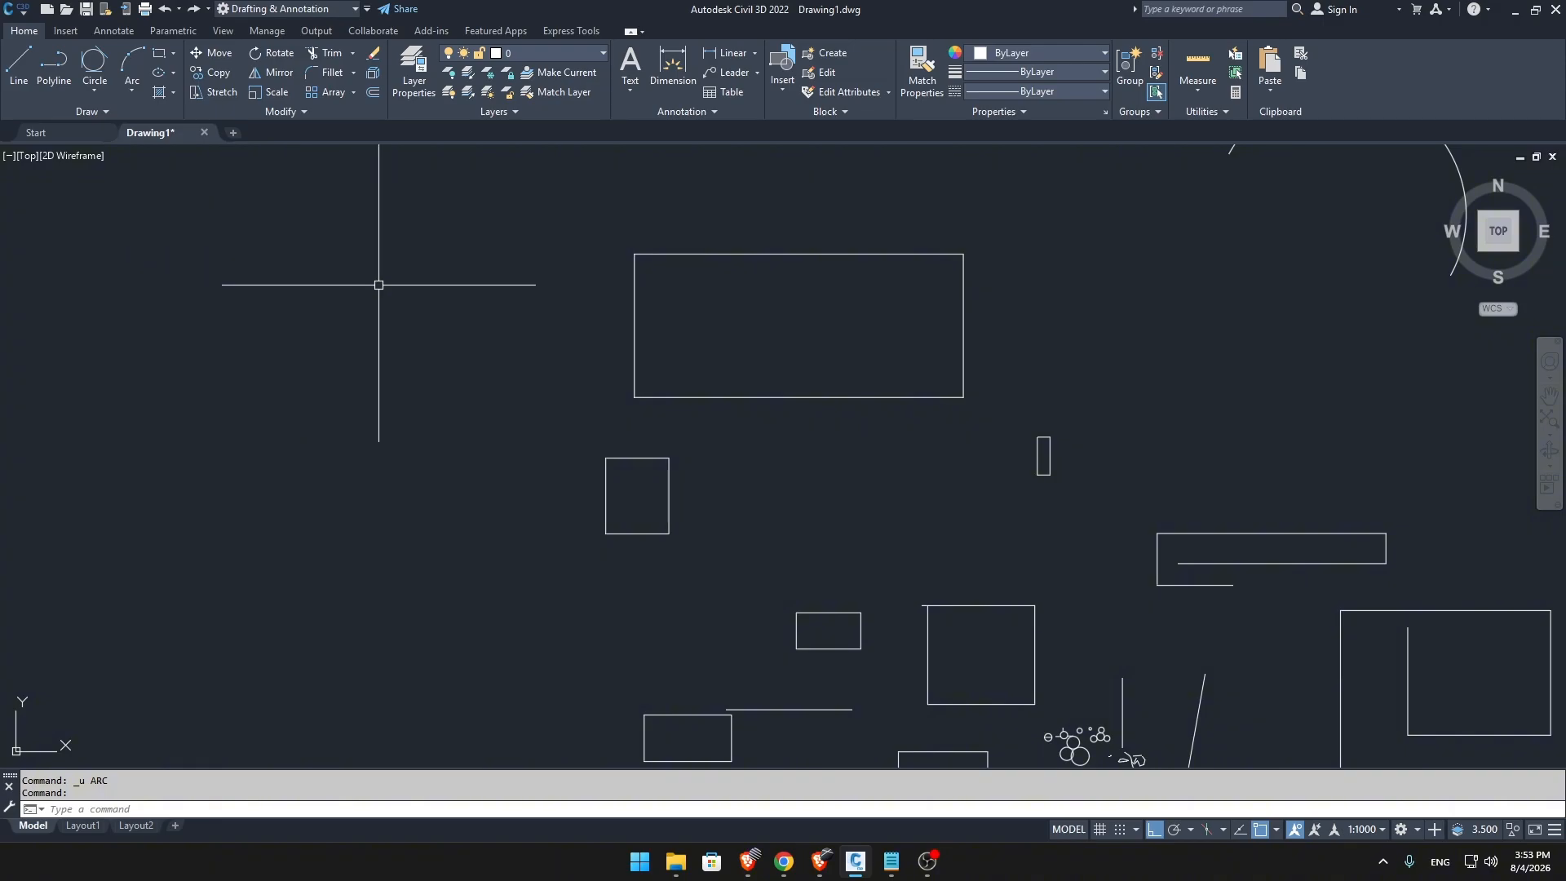
# Draw two separate three-point arcs in the empty area beside the large wide rectangle.
pyautogui.write('r')
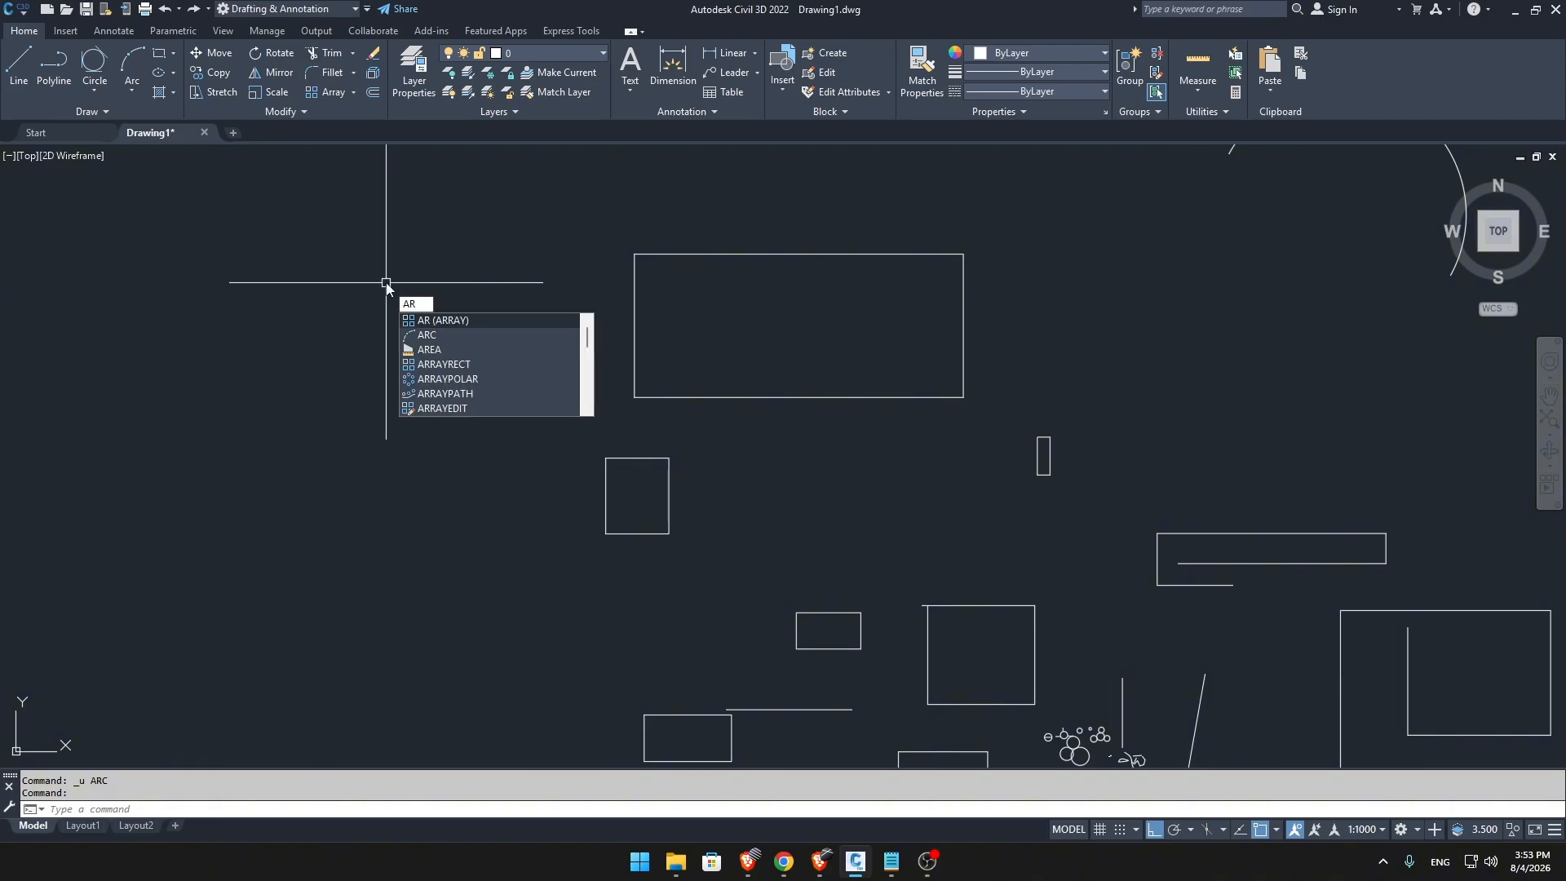
pyautogui.write('C')
pyautogui.press('Return')
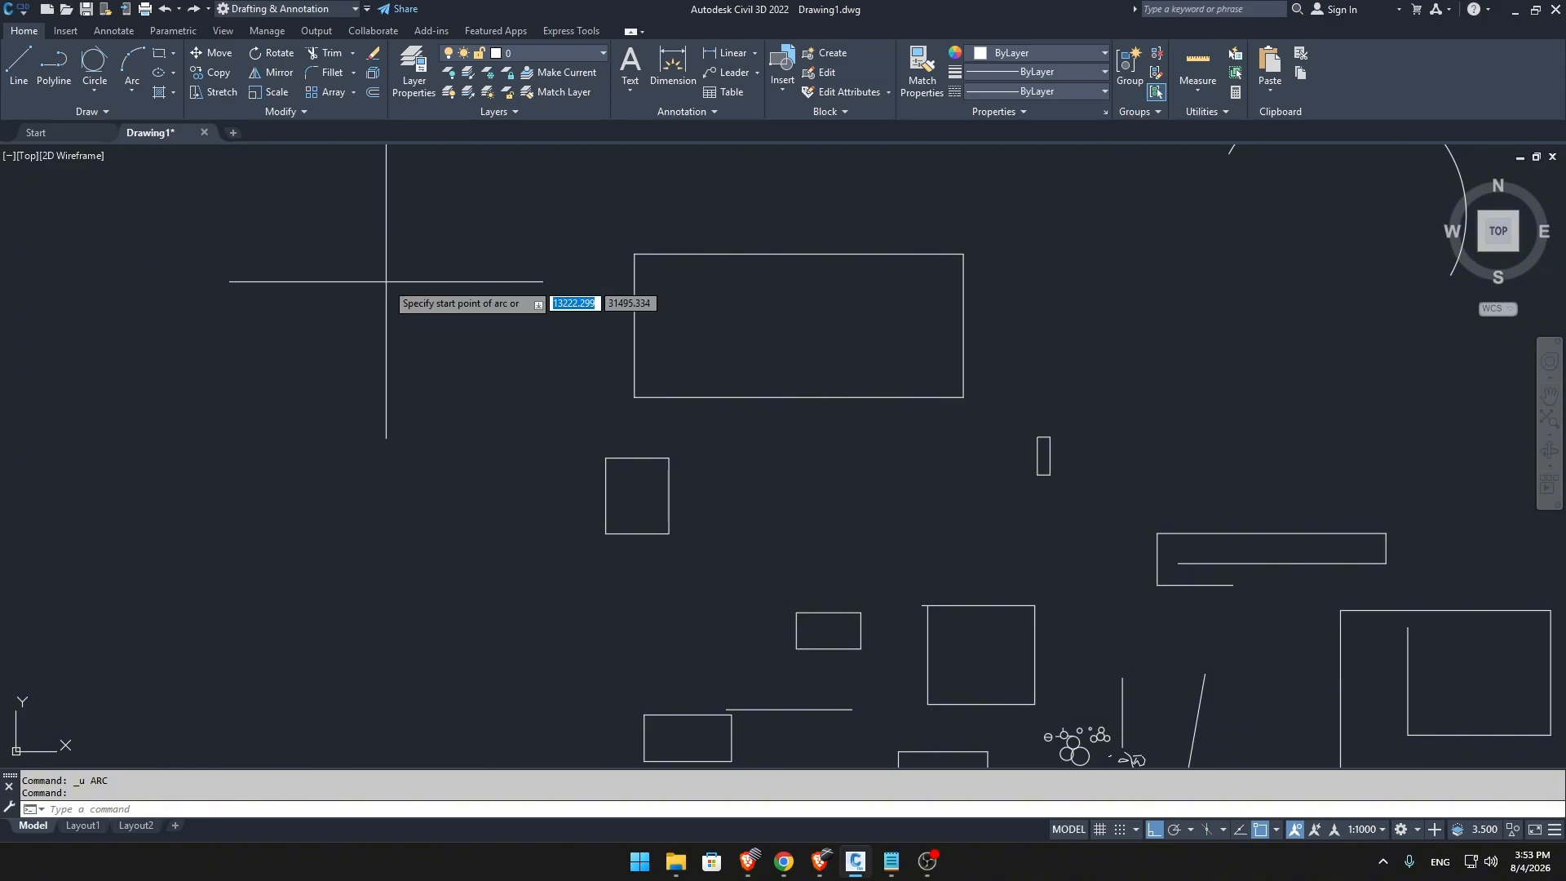
pyautogui.click(189, 438)
pyautogui.click(168, 375)
pyautogui.click(366, 310)
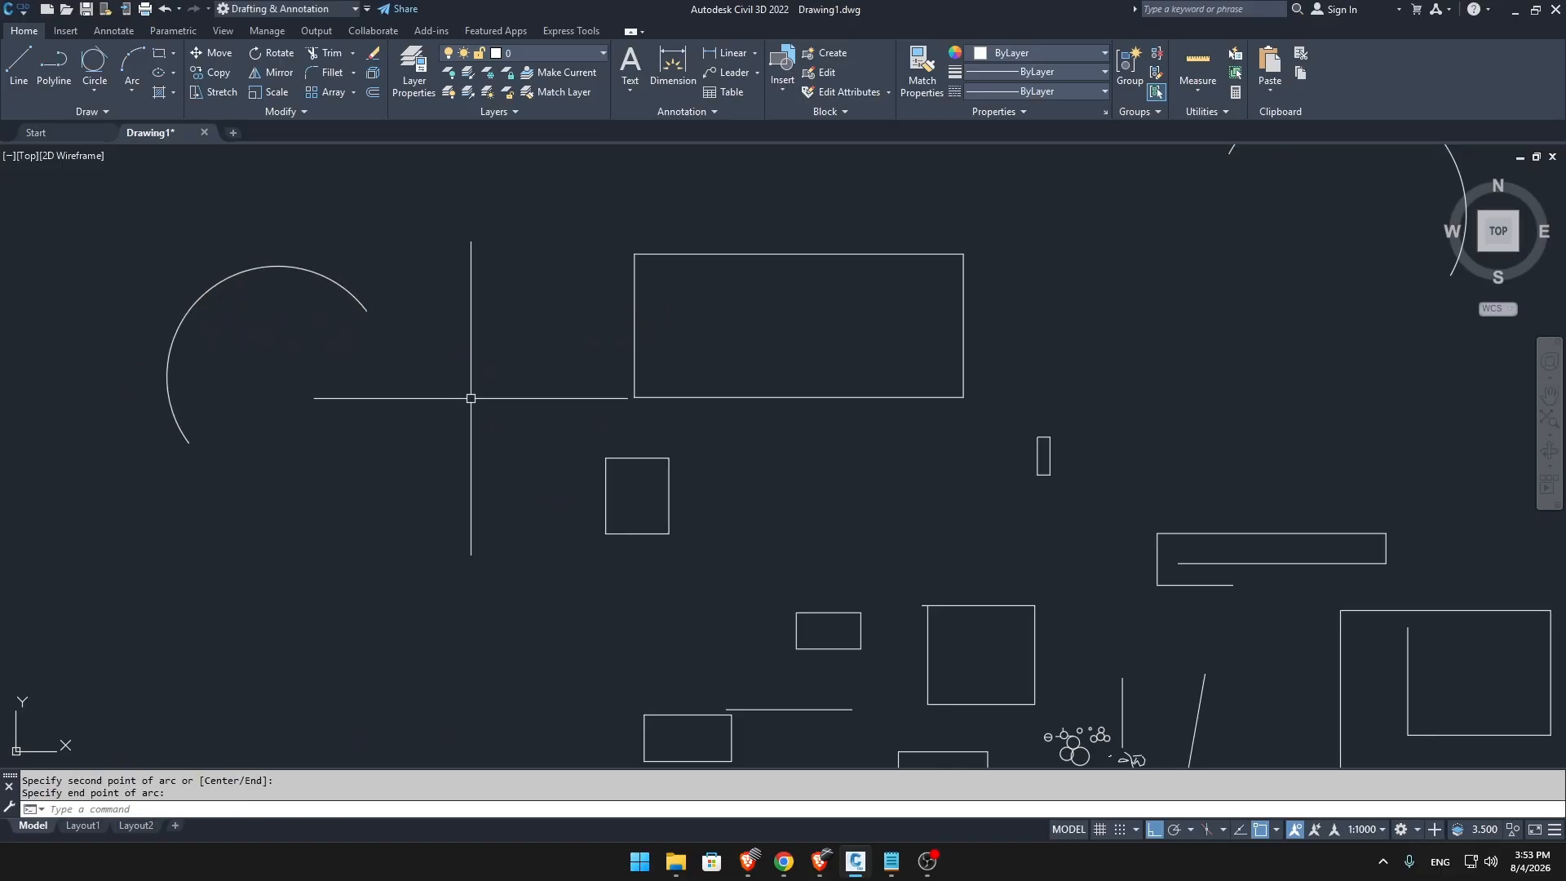
pyautogui.press('Return')
pyautogui.click(281, 523)
pyautogui.click(450, 441)
pyautogui.click(473, 344)
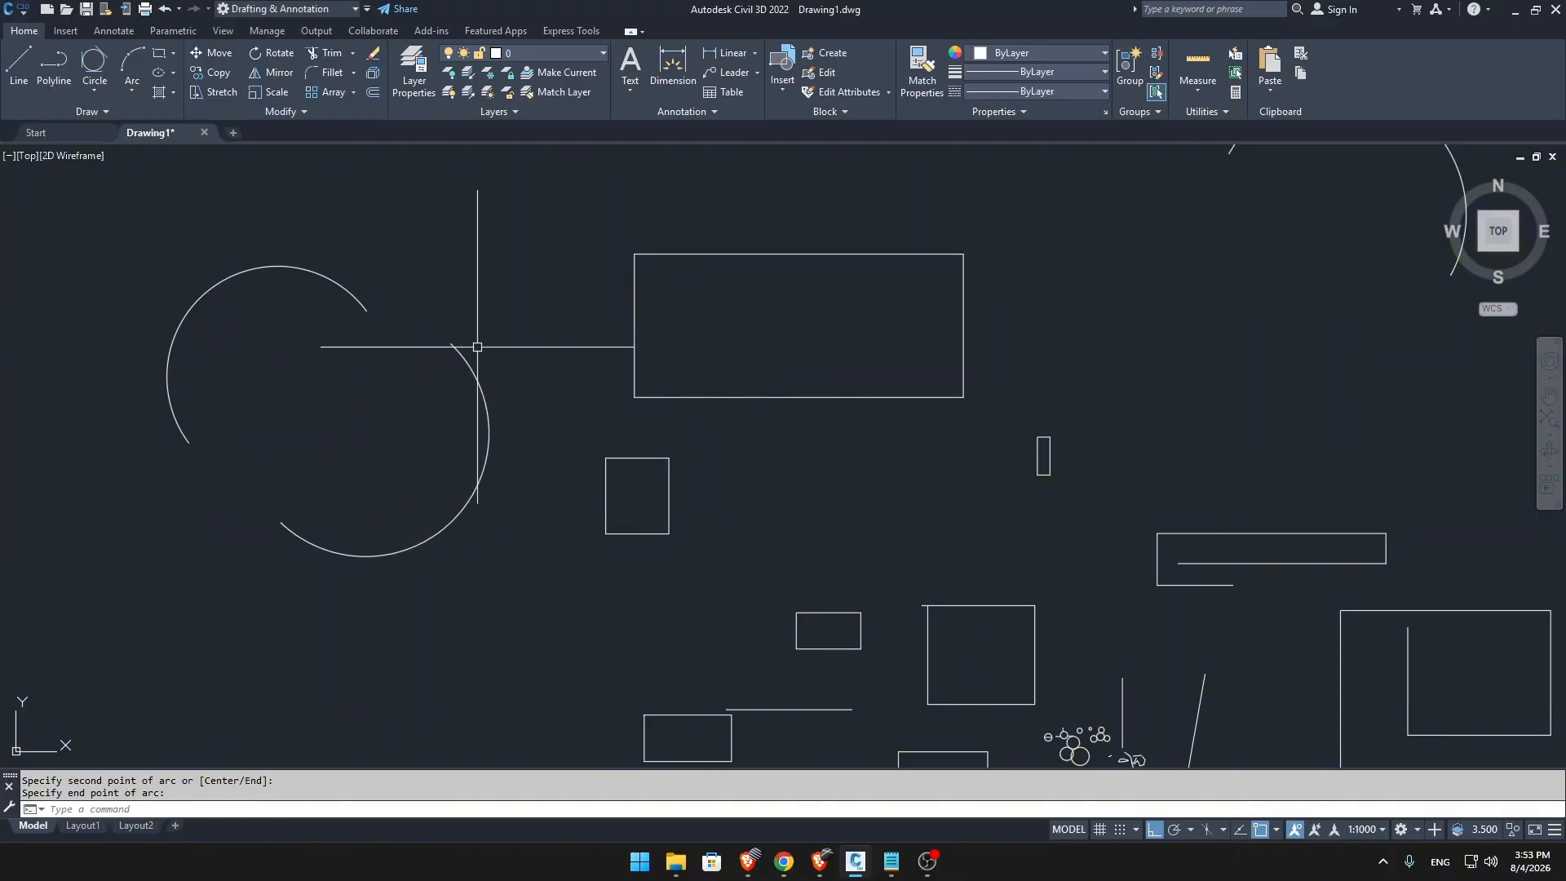
# Draw a short vertical line and, below it, two short horizontal lines spaced apart on either side, in the empty area beside the arcs.
pyautogui.click(126, 95)
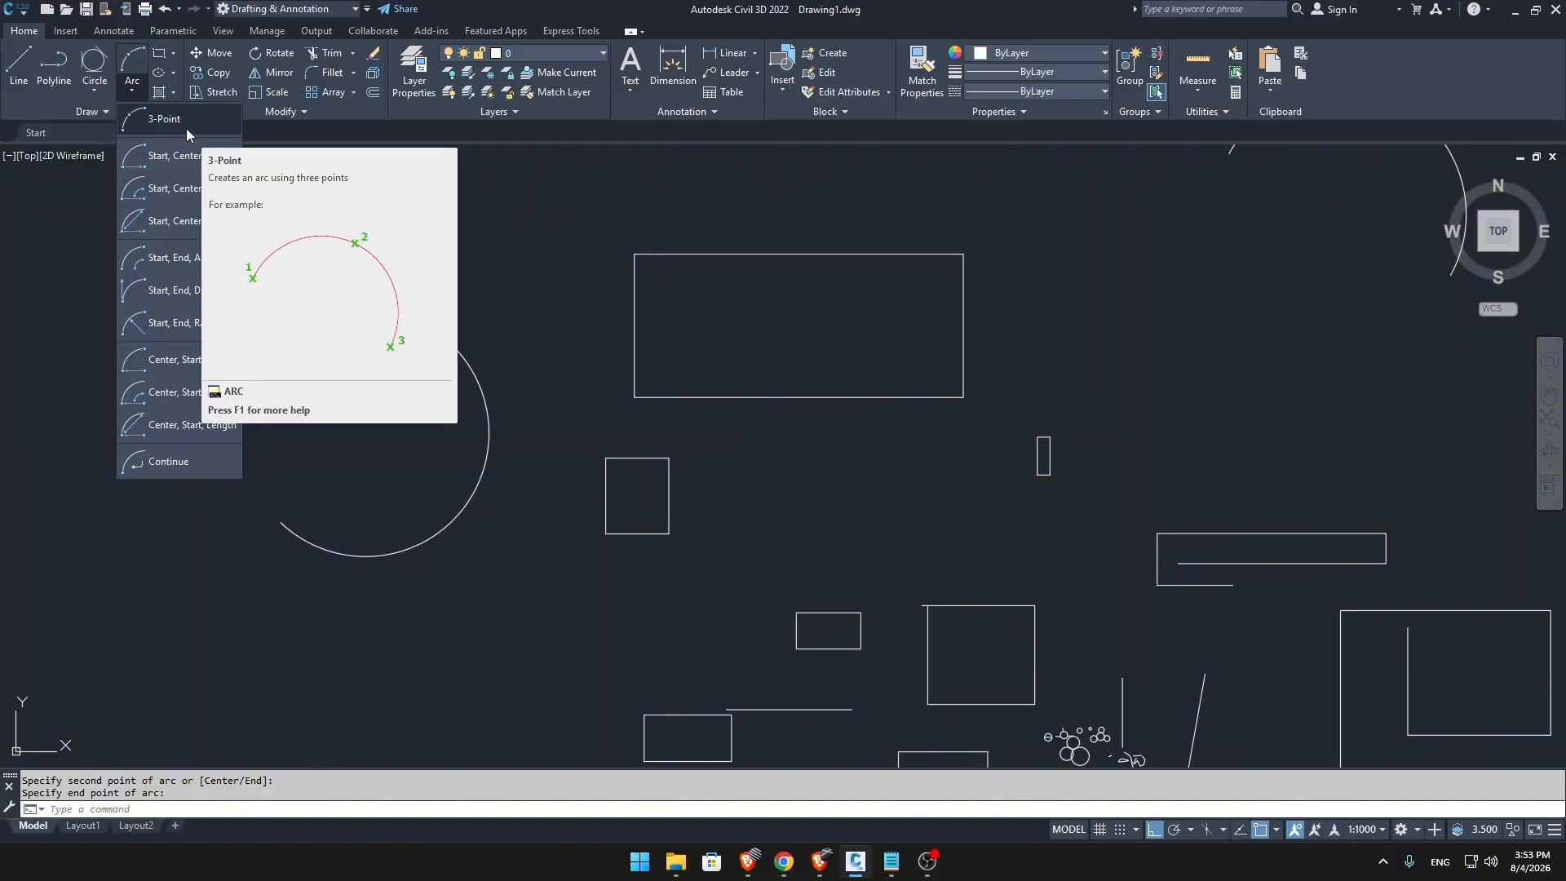
pyautogui.moveTo(415, 294)
pyautogui.mouseDown(button='middle')
pyautogui.moveTo(517, 406)
pyautogui.moveTo(1280, 244)
pyautogui.moveTo(1406, 290)
pyautogui.mouseUp(button='middle')
pyautogui.write('l')
pyautogui.press('Return')
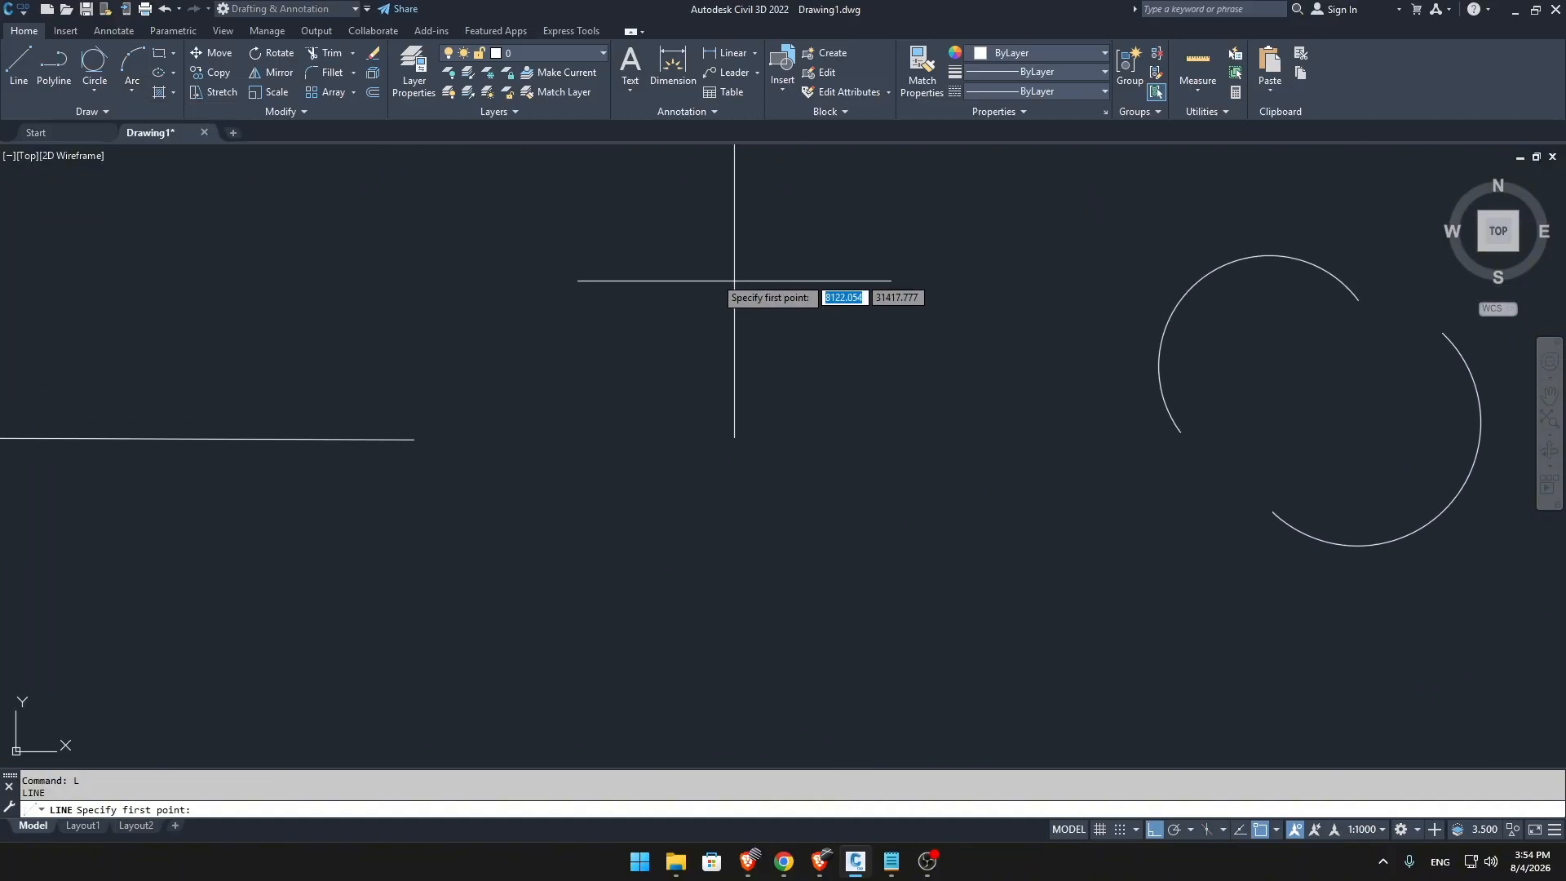
pyautogui.click(665, 191)
pyautogui.click(660, 271)
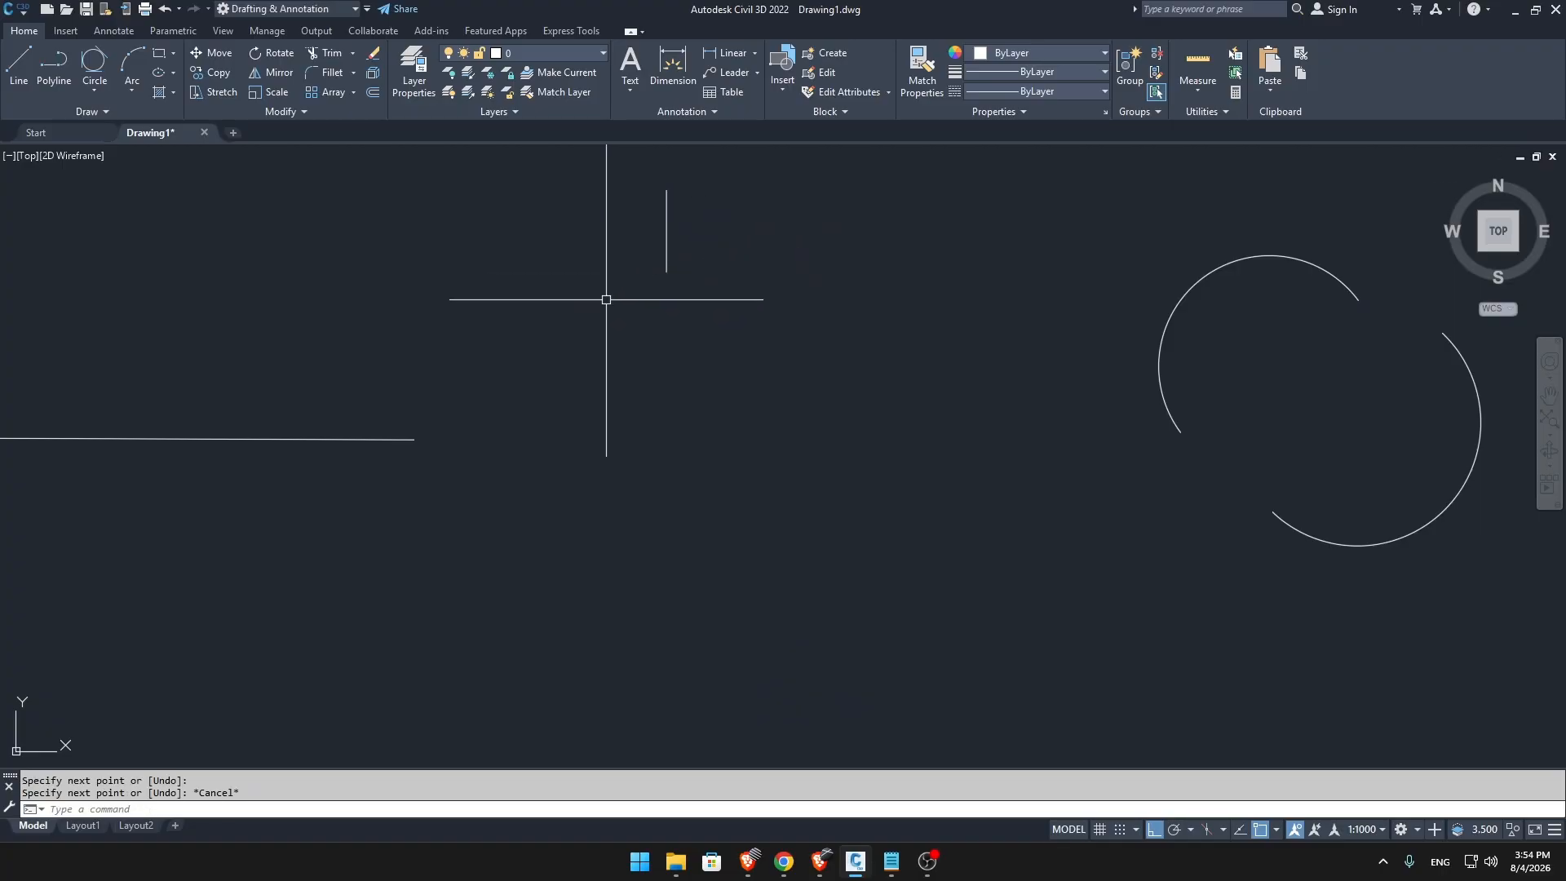
pyautogui.press('Escape')
pyautogui.write('l')
pyautogui.press('Return')
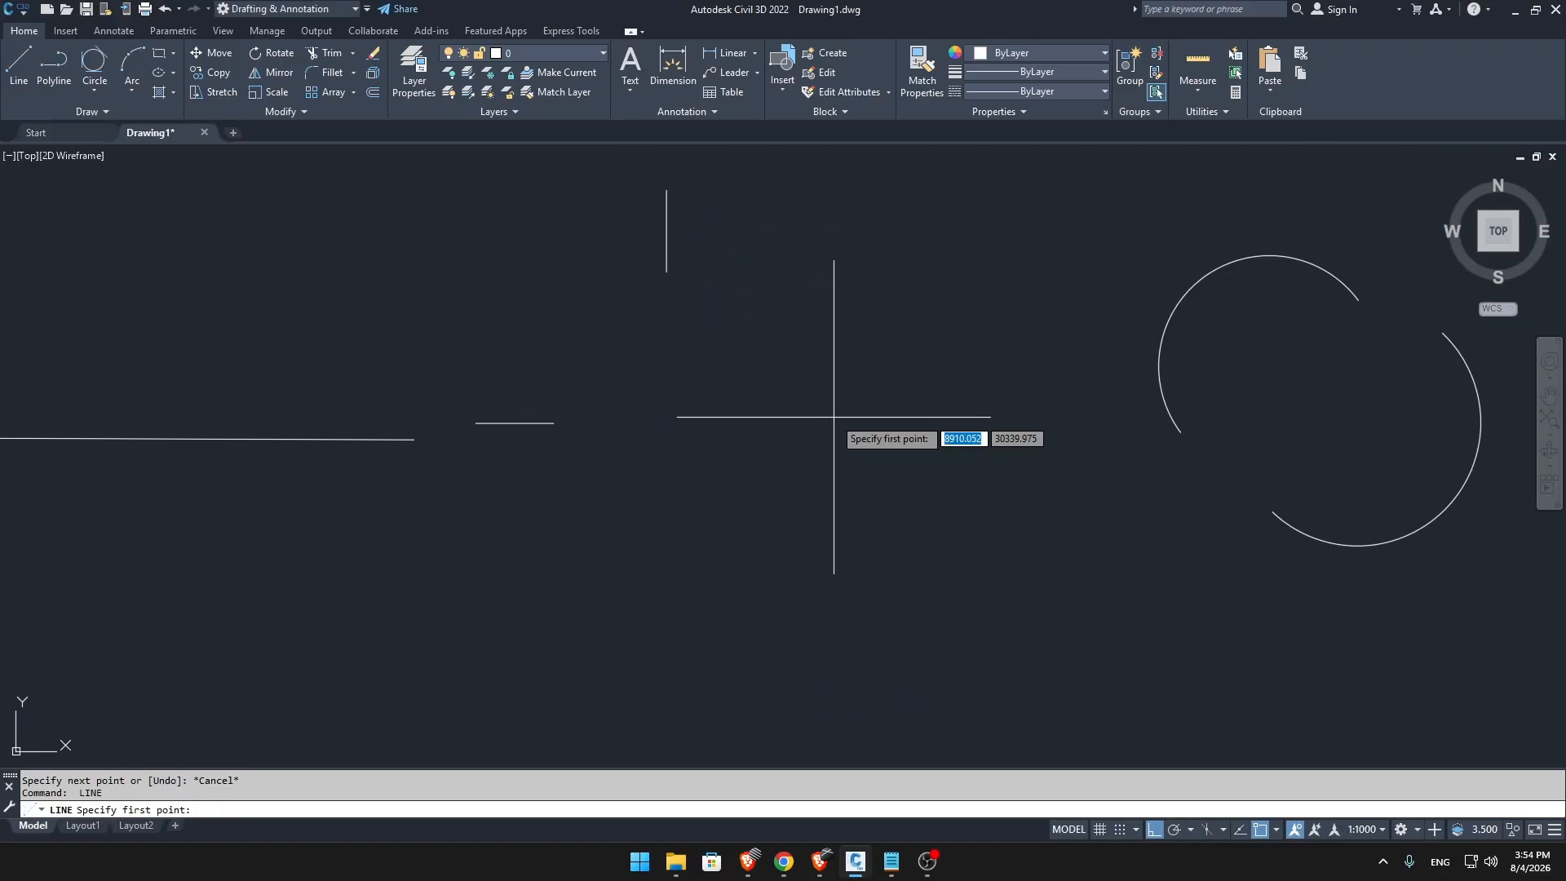
pyautogui.click(790, 423)
pyautogui.click(883, 423)
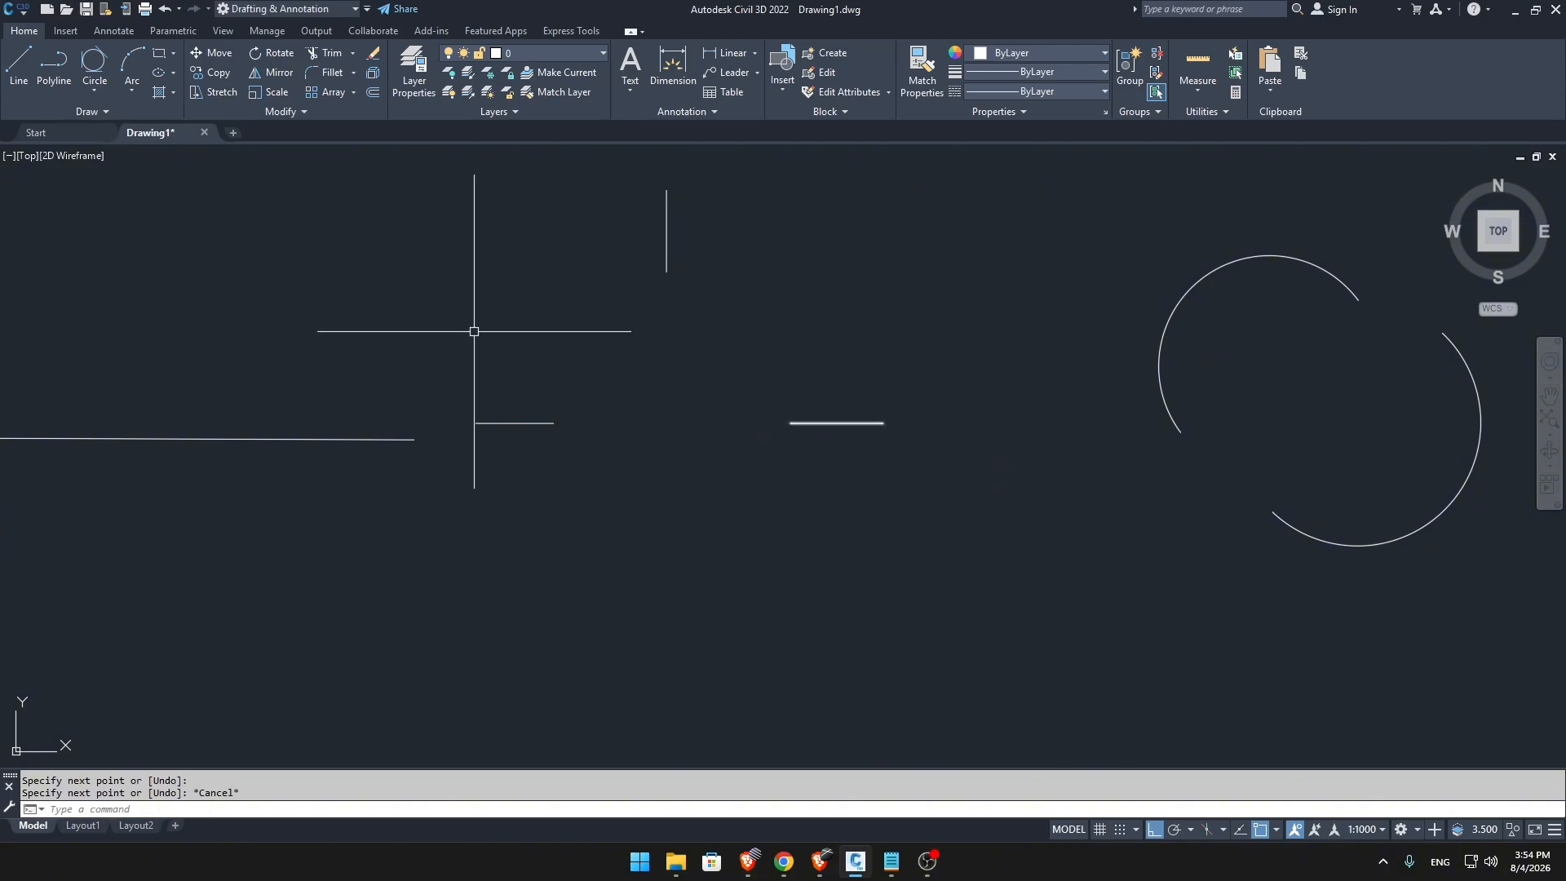
pyautogui.press('Escape')
# Draw a three-point arc from the inner end of one horizontal line through the vertical line's lower end to the other horizontal line's inner end.
pyautogui.click(135, 75)
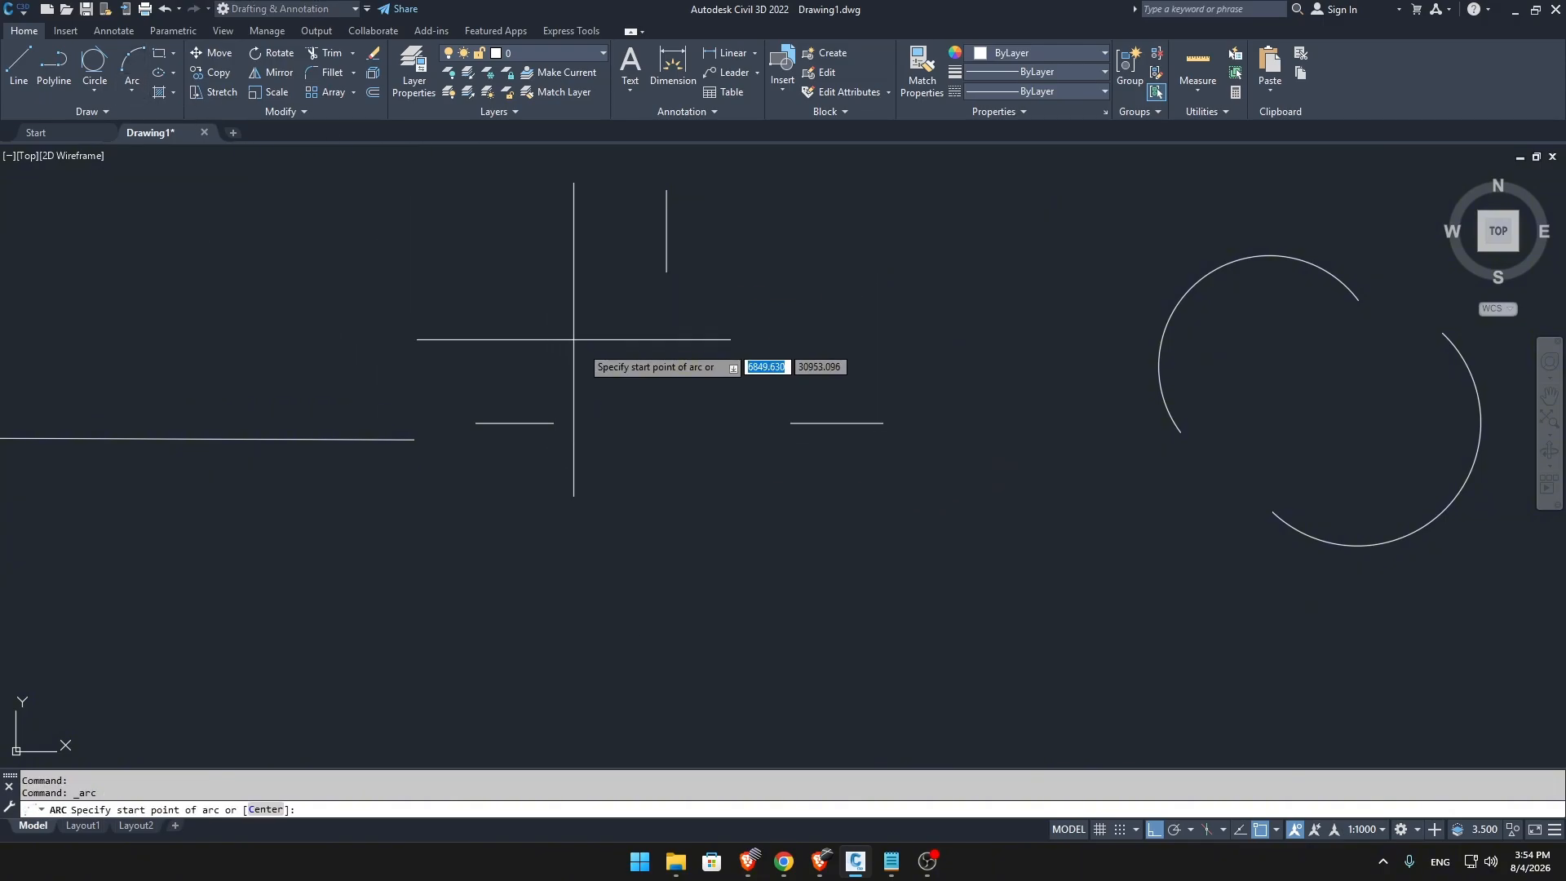
pyautogui.click(554, 423)
pyautogui.click(666, 271)
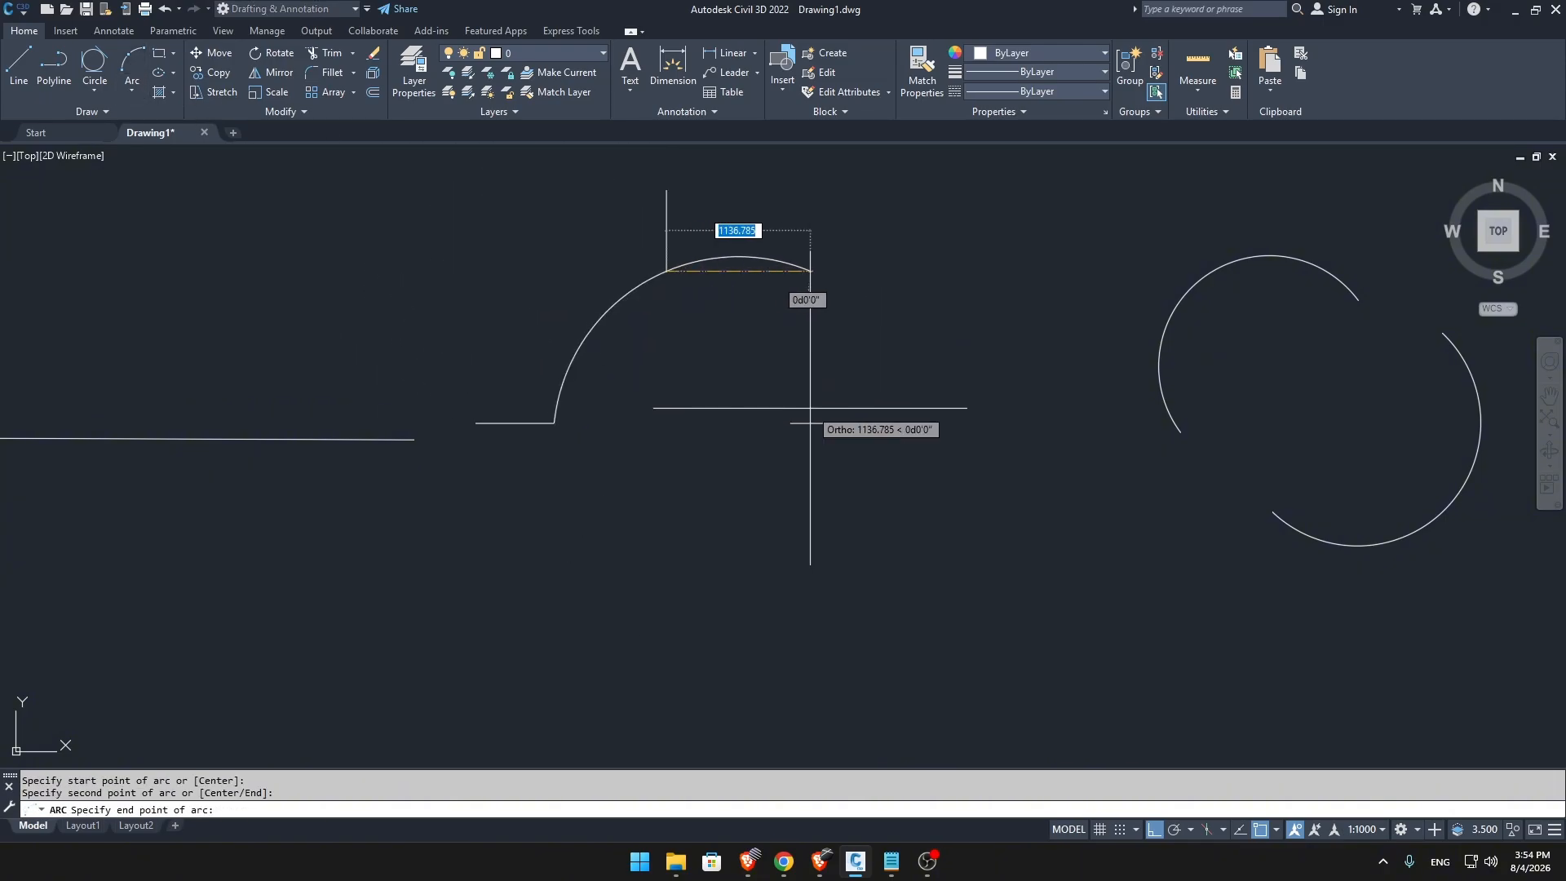
pyautogui.click(791, 423)
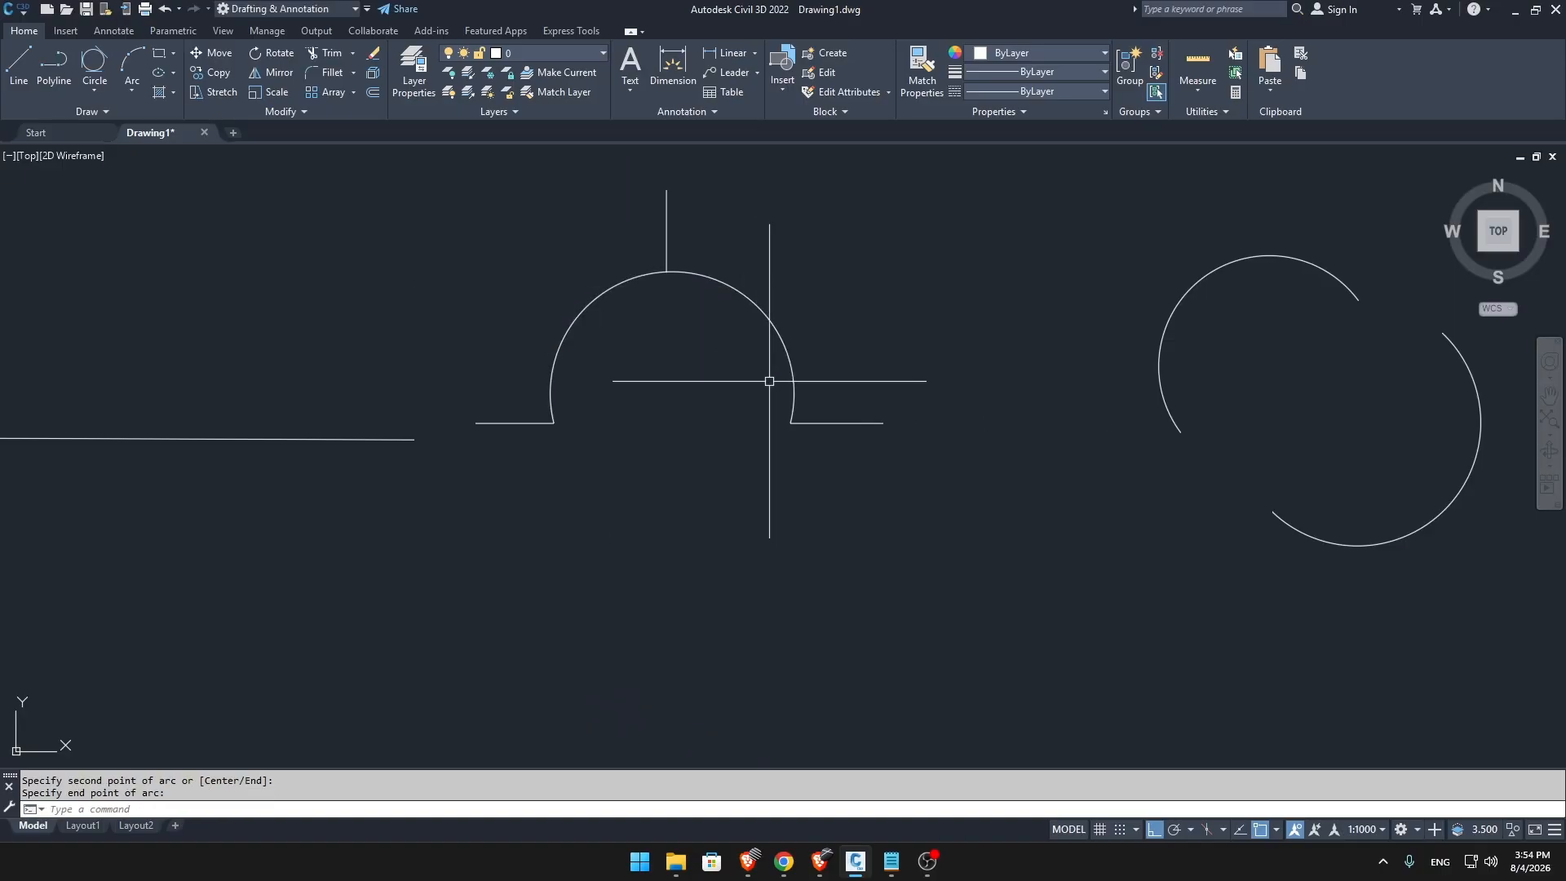
pyautogui.scroll(-2, 770, 381)
pyautogui.scroll(2, 840, 454)
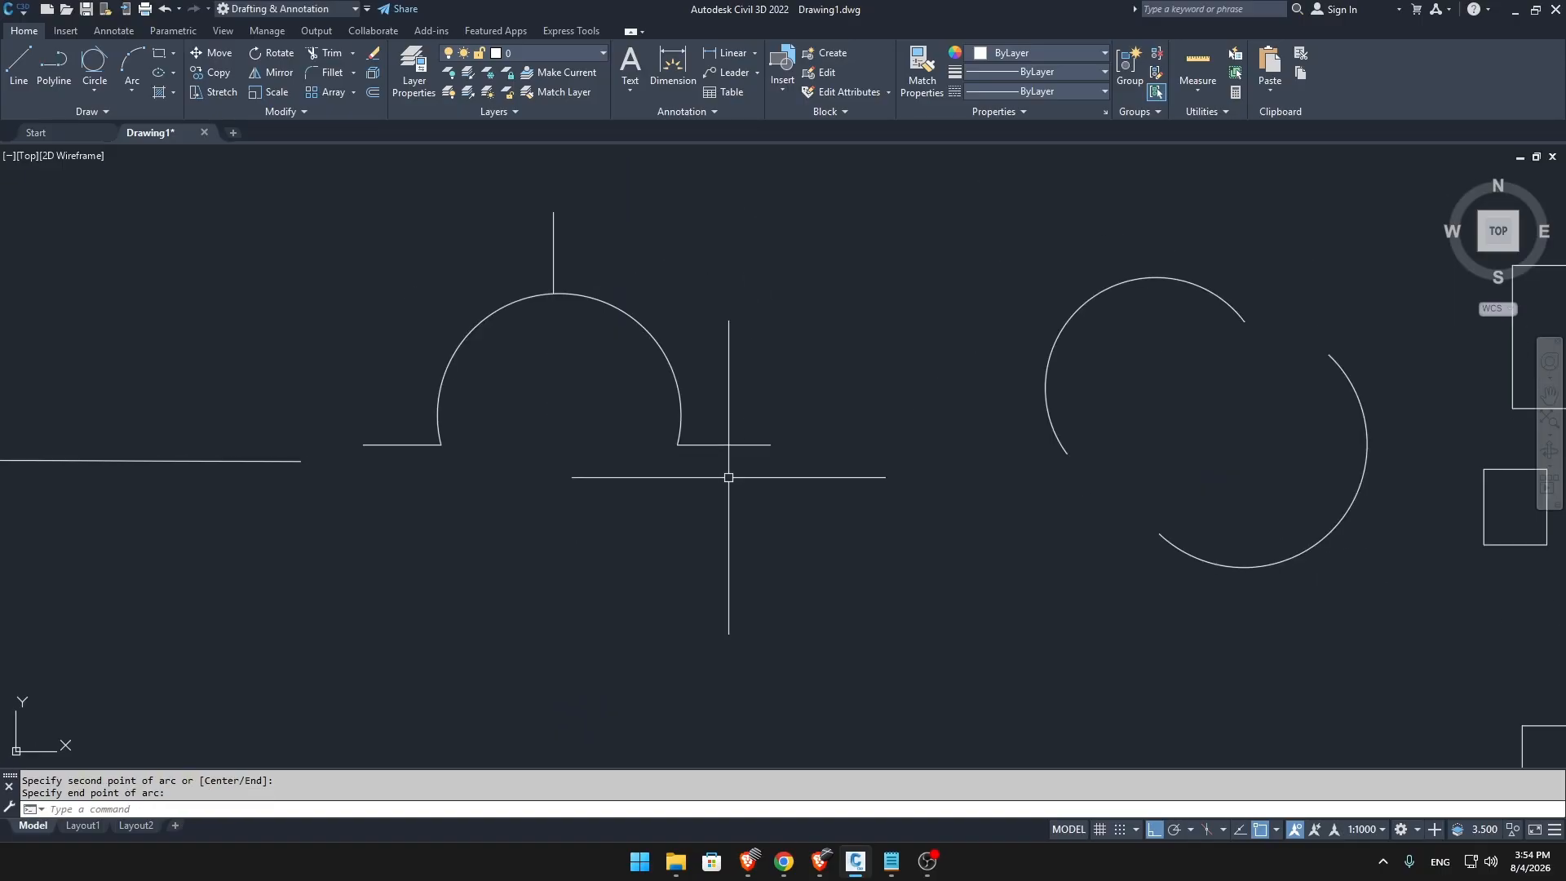
pyautogui.click(131, 91)
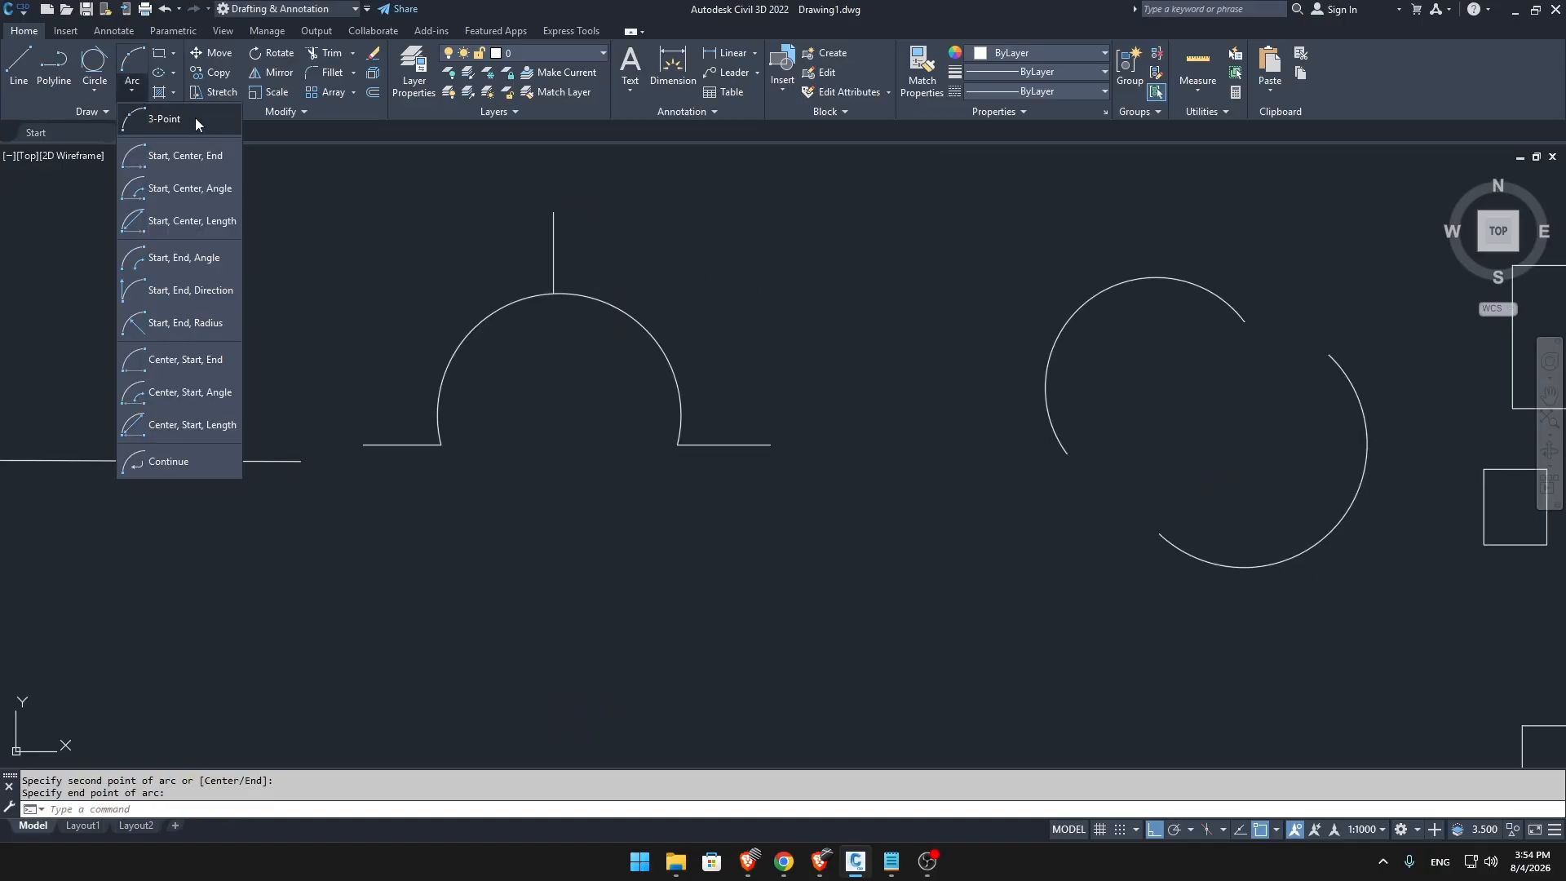
pyautogui.click(200, 161)
pyautogui.press('Escape')
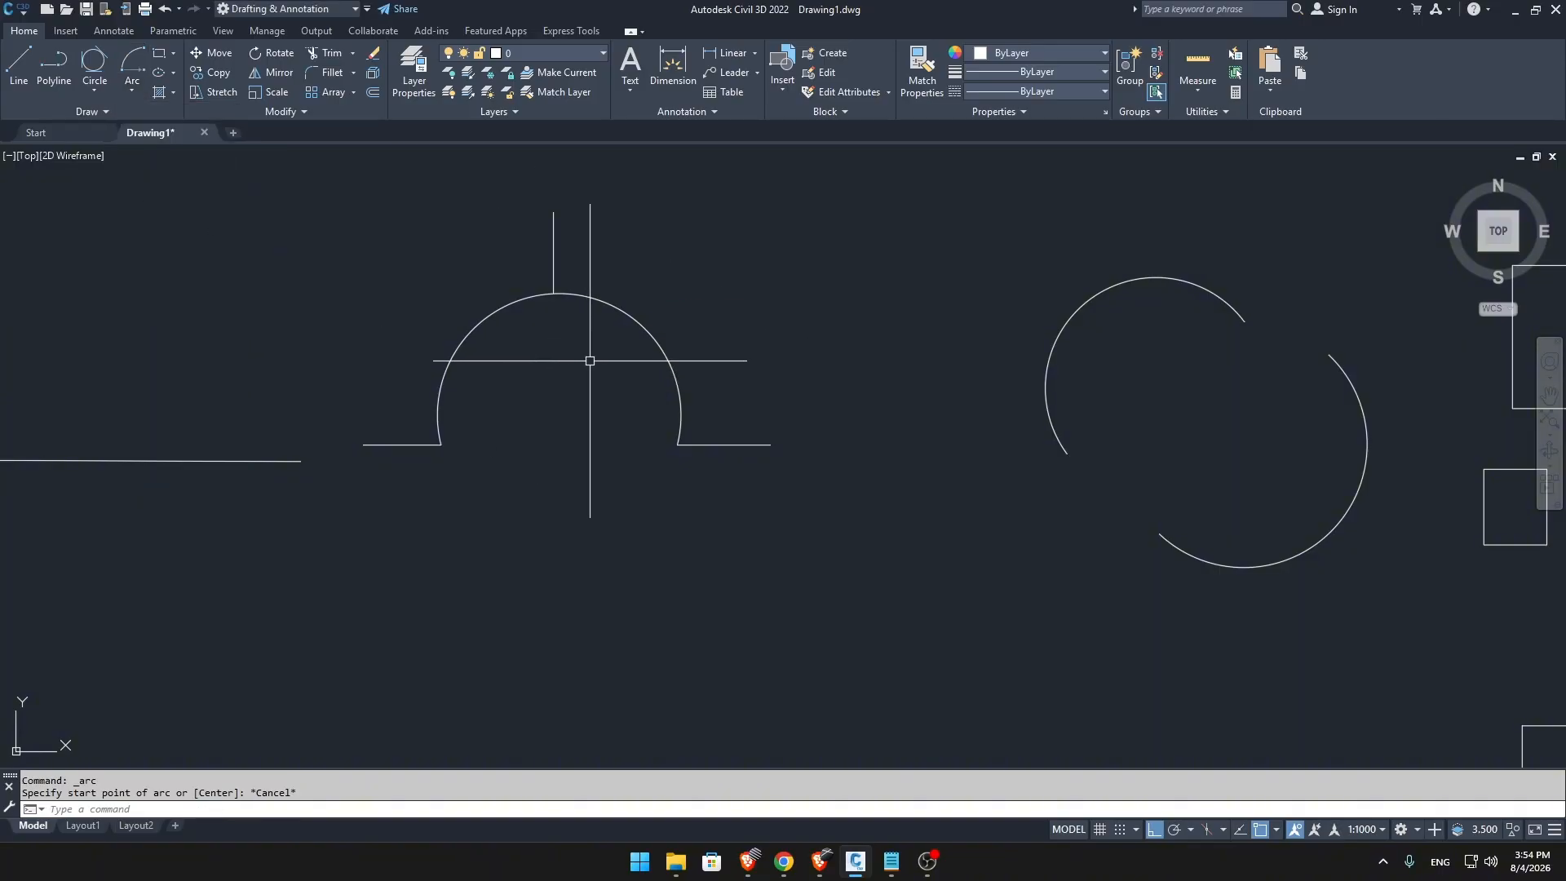
# Draw a single long vertical line in a clear area away from the existing shapes.
pyautogui.write('L')
pyautogui.press('Return')
pyautogui.moveTo(647, 441); pyautogui.dragTo(846, 133, button='middle')
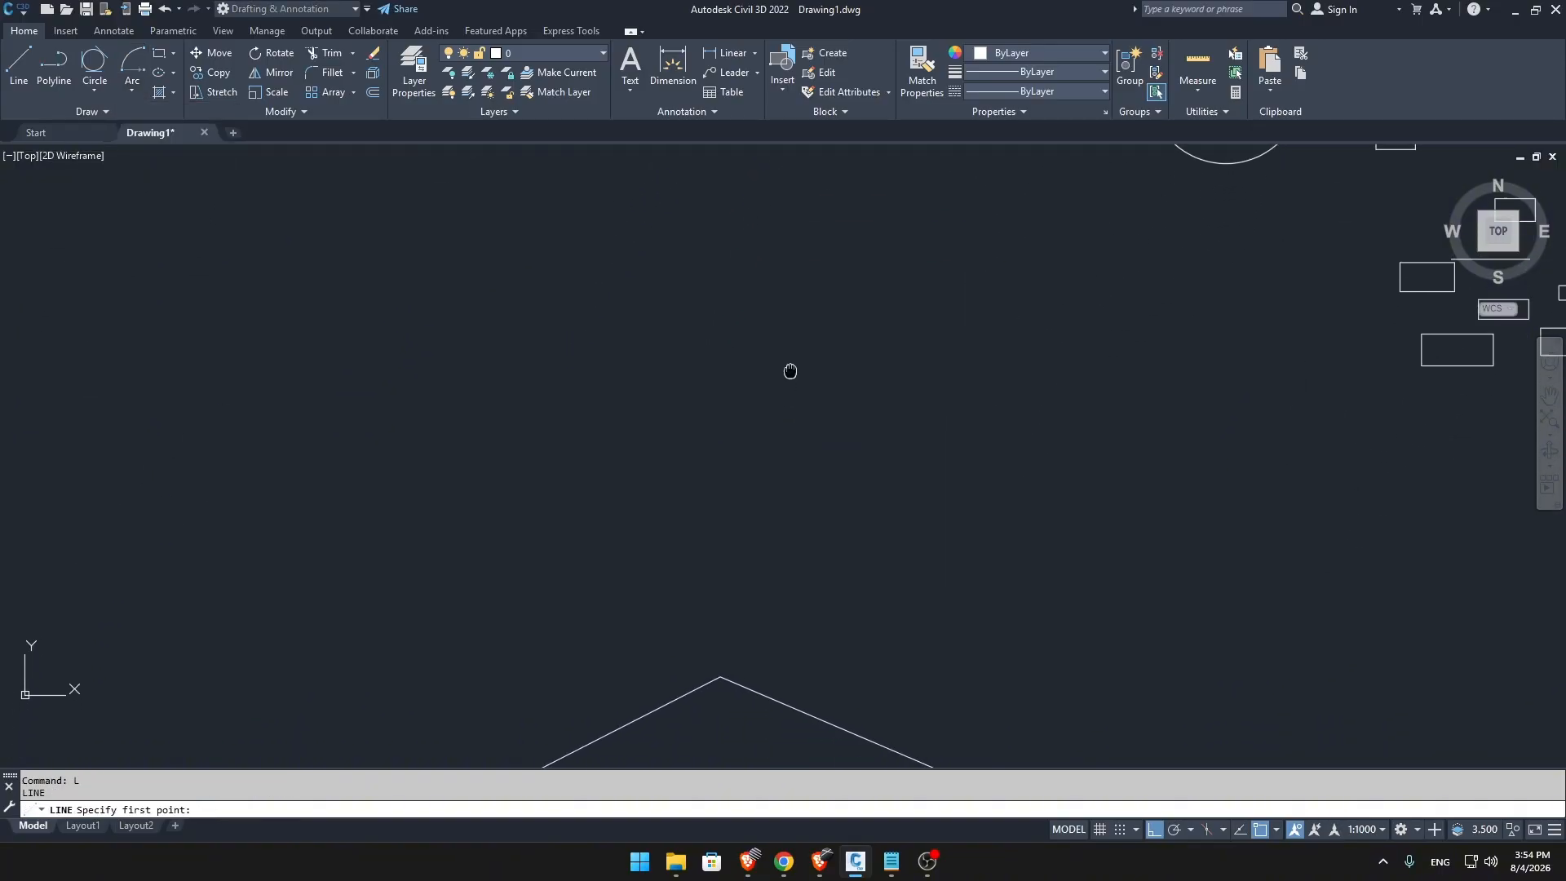
pyautogui.moveTo(791, 367); pyautogui.dragTo(933, 398, button='middle')
pyautogui.click(763, 288)
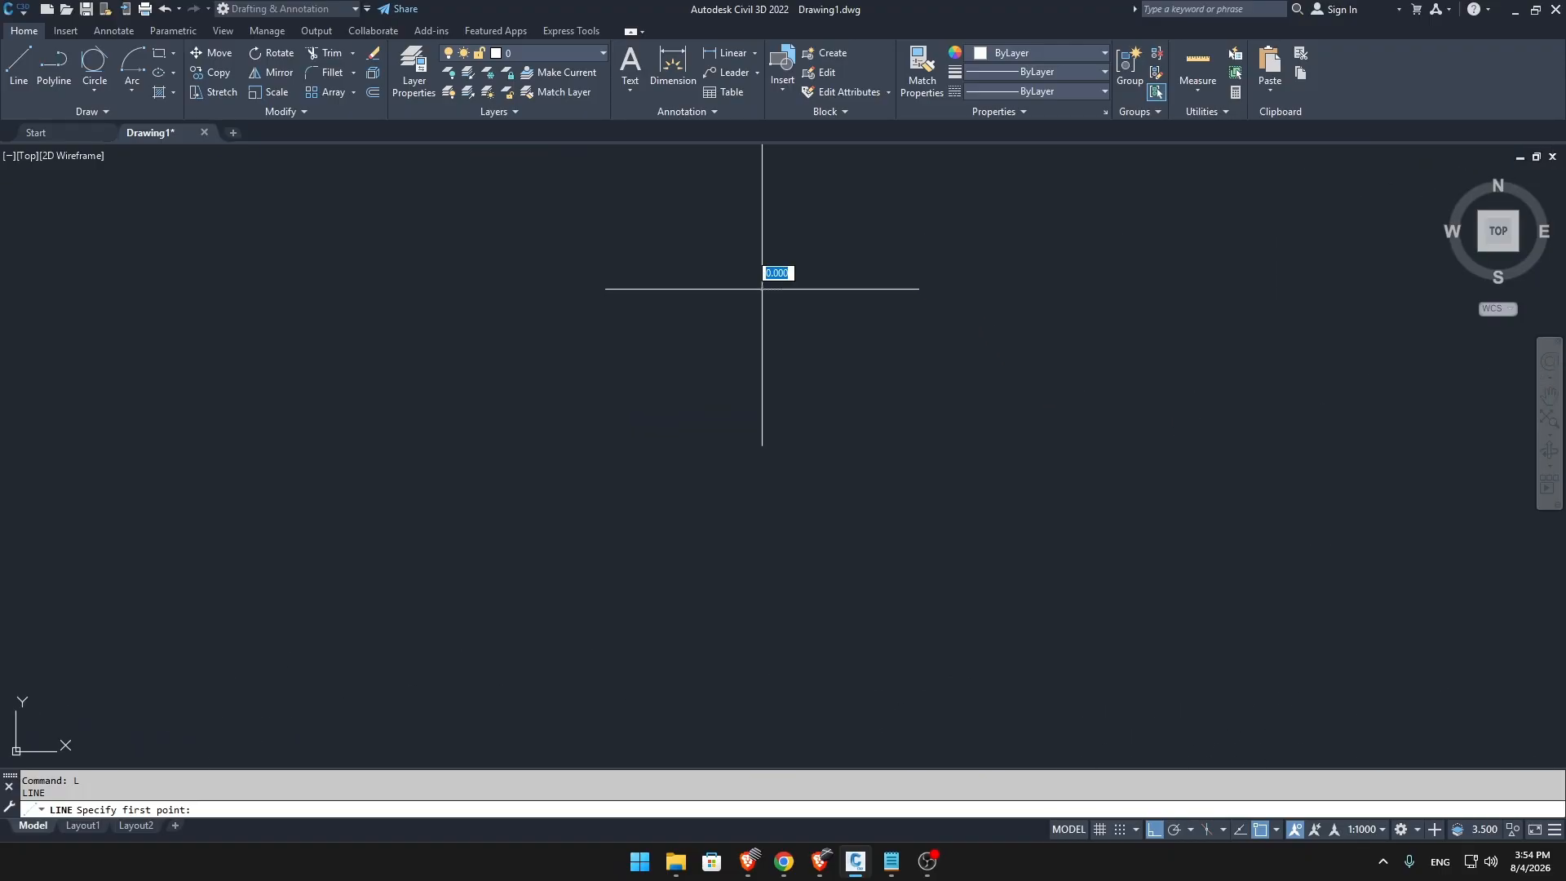
pyautogui.click(762, 618)
pyautogui.press('Escape')
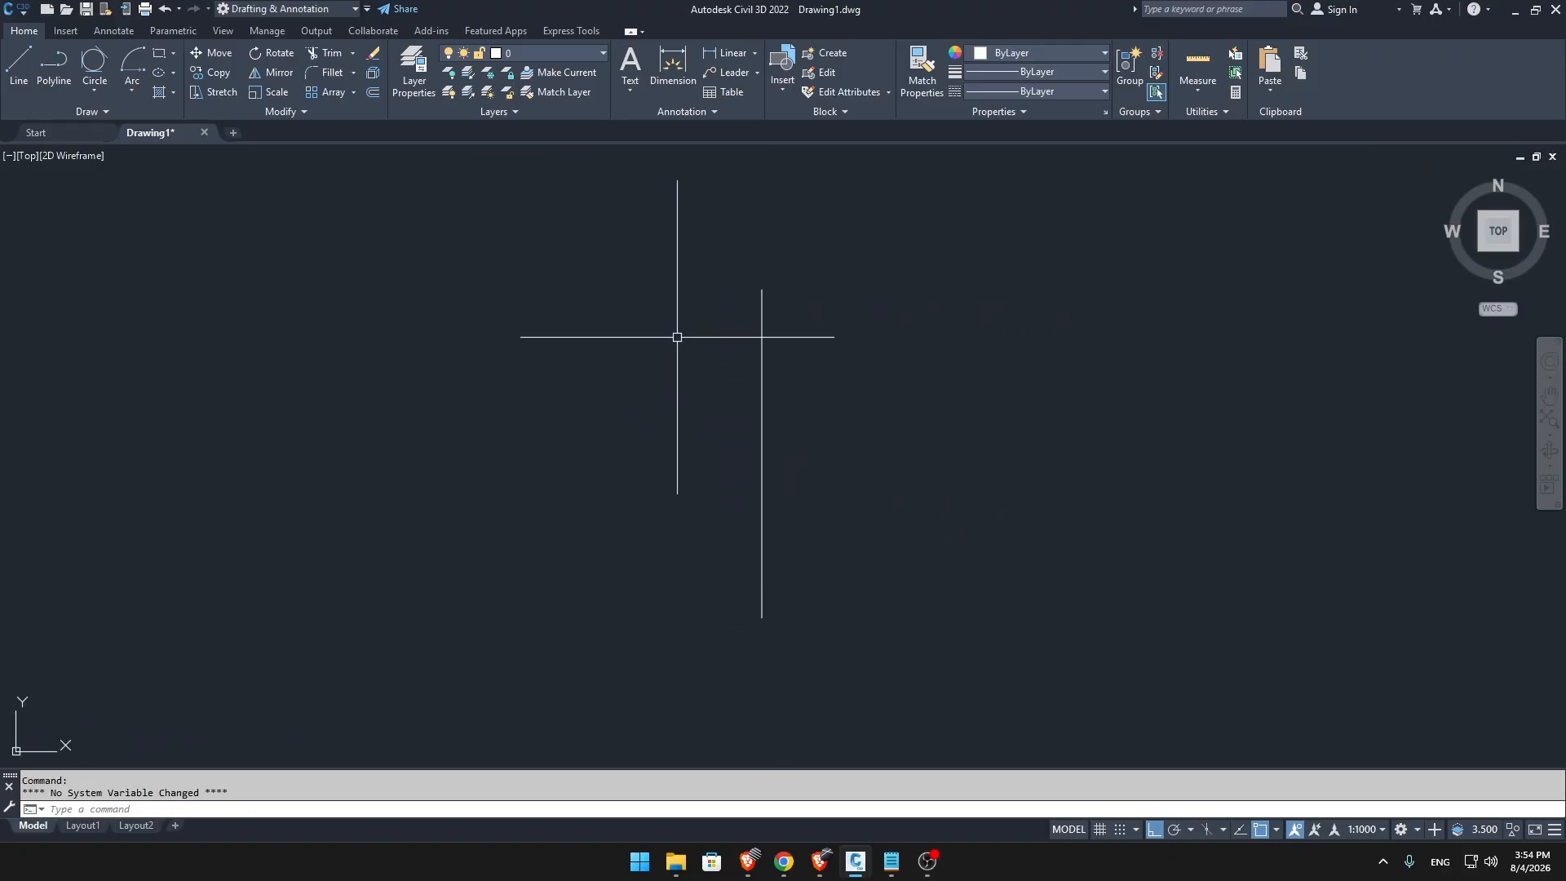
# Draw a Start, Center, End arc from the vertical line's upper end, centred on its midpoint, to its lower end.
pyautogui.click(133, 94)
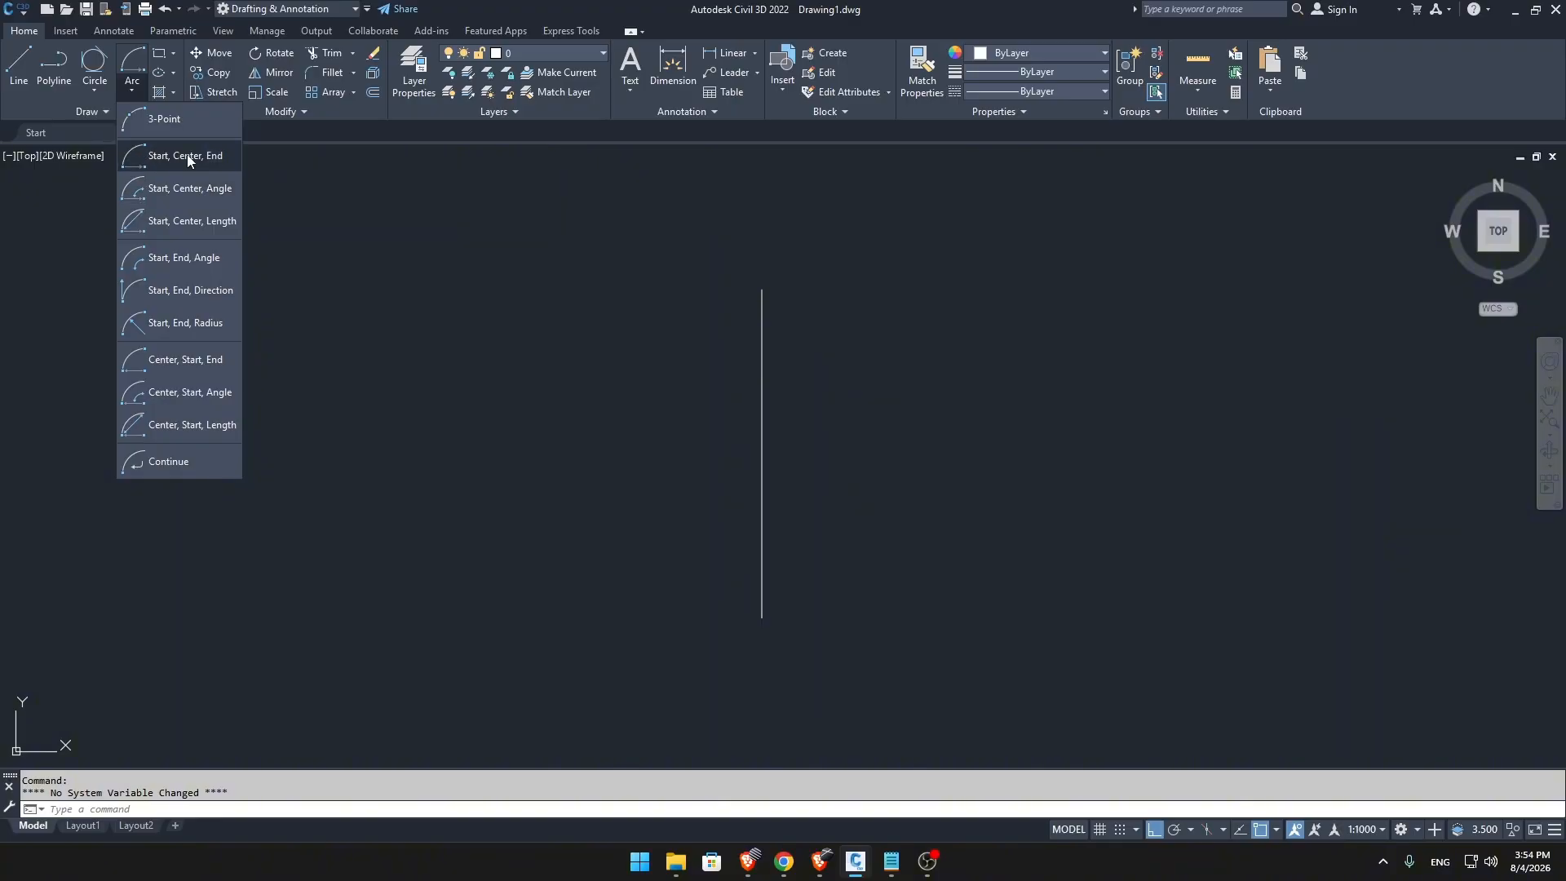
pyautogui.click(187, 157)
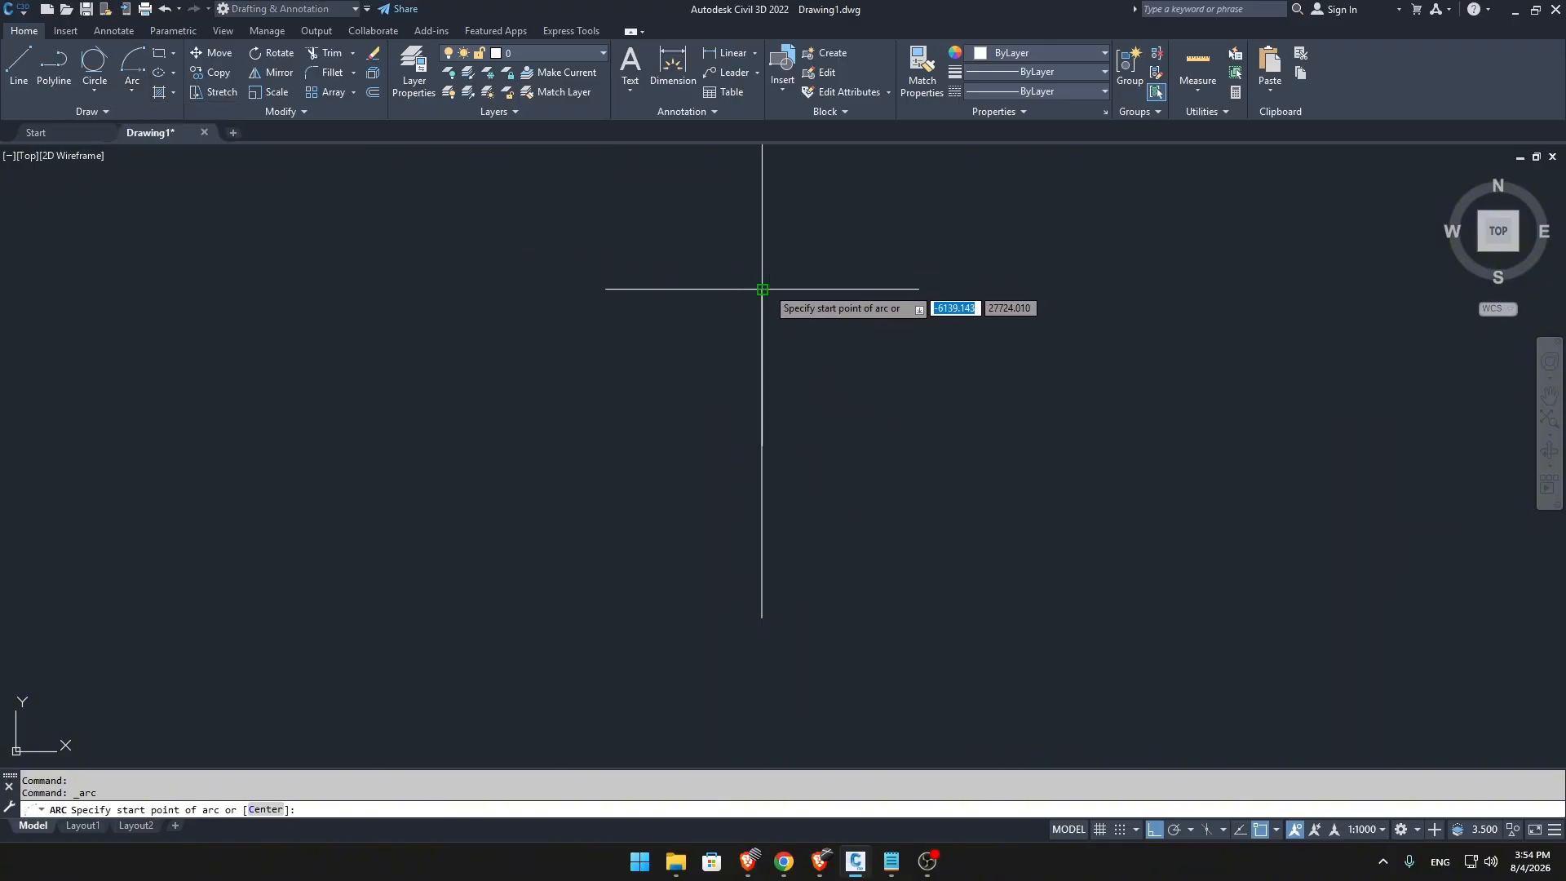
pyautogui.click(762, 289)
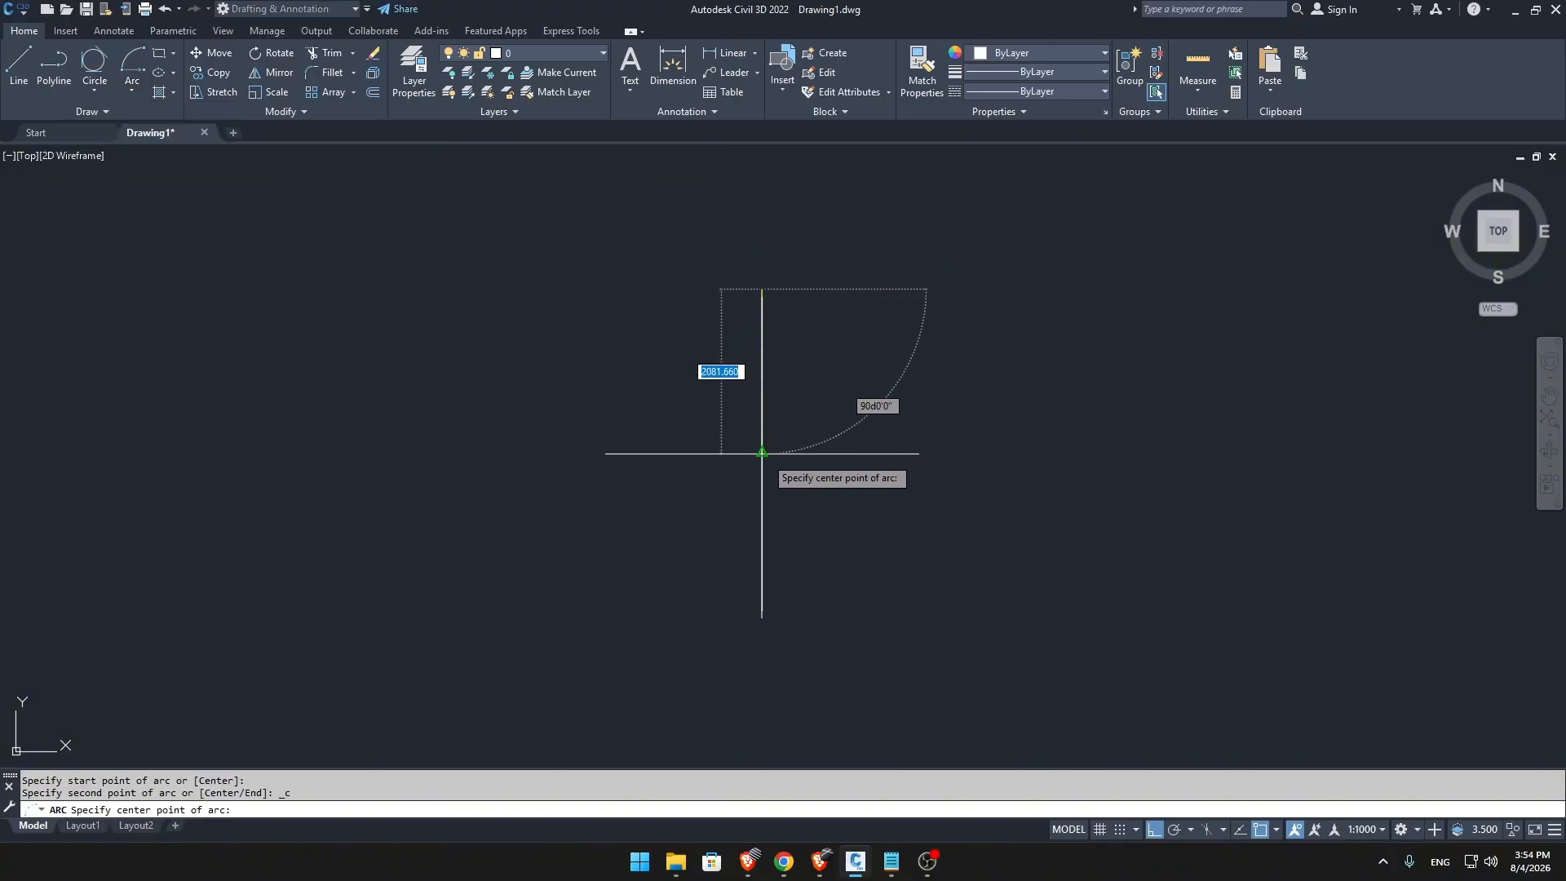
pyautogui.click(762, 453)
pyautogui.click(766, 621)
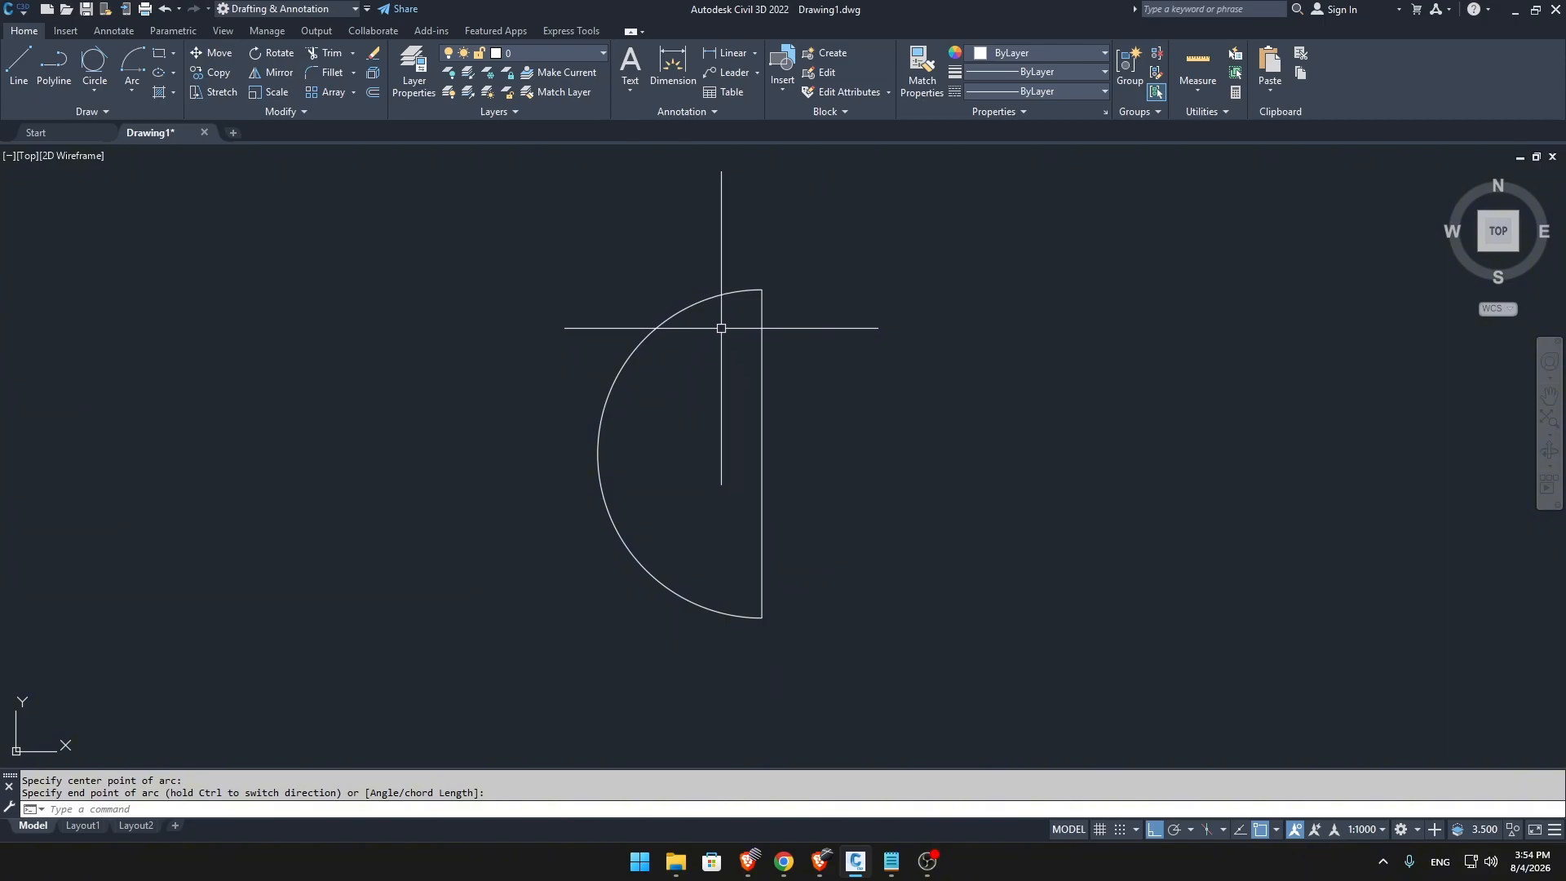
pyautogui.click(132, 90)
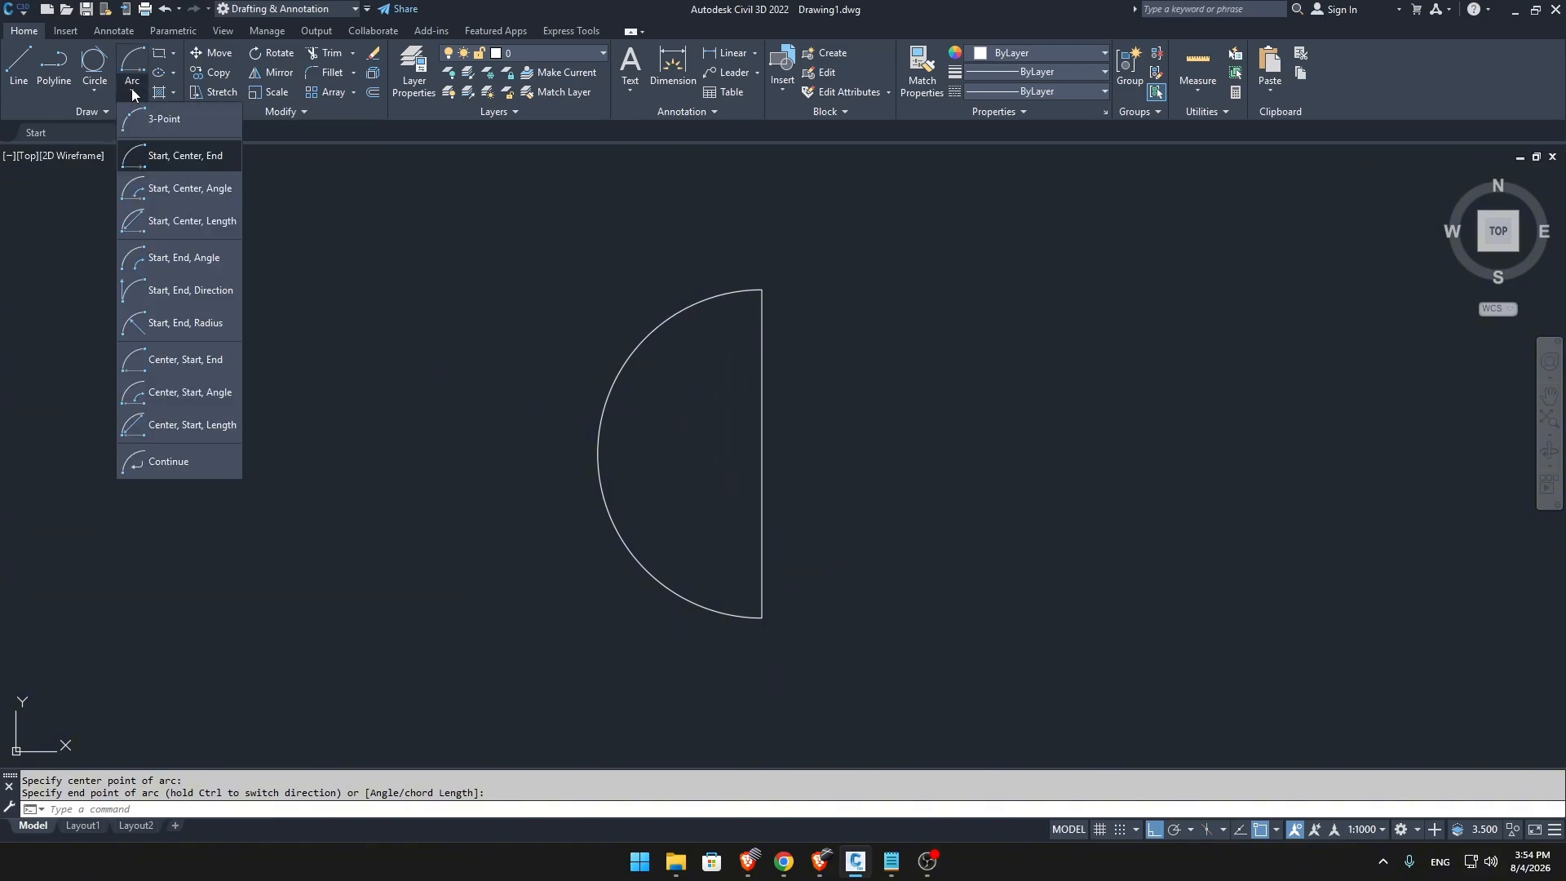
pyautogui.click(167, 192)
pyautogui.click(762, 289)
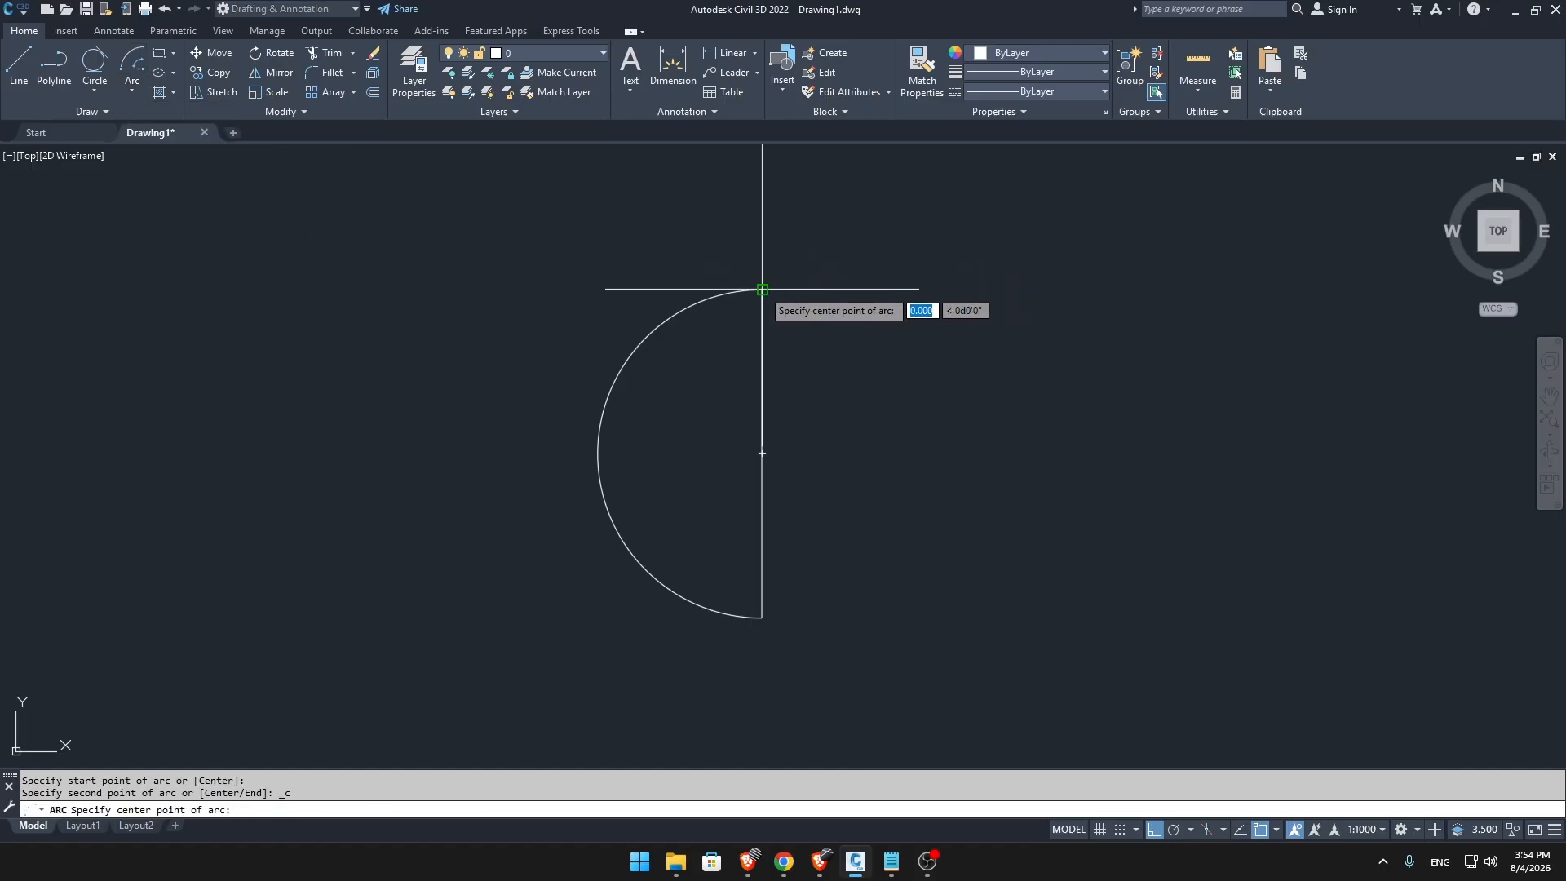
pyautogui.click(762, 453)
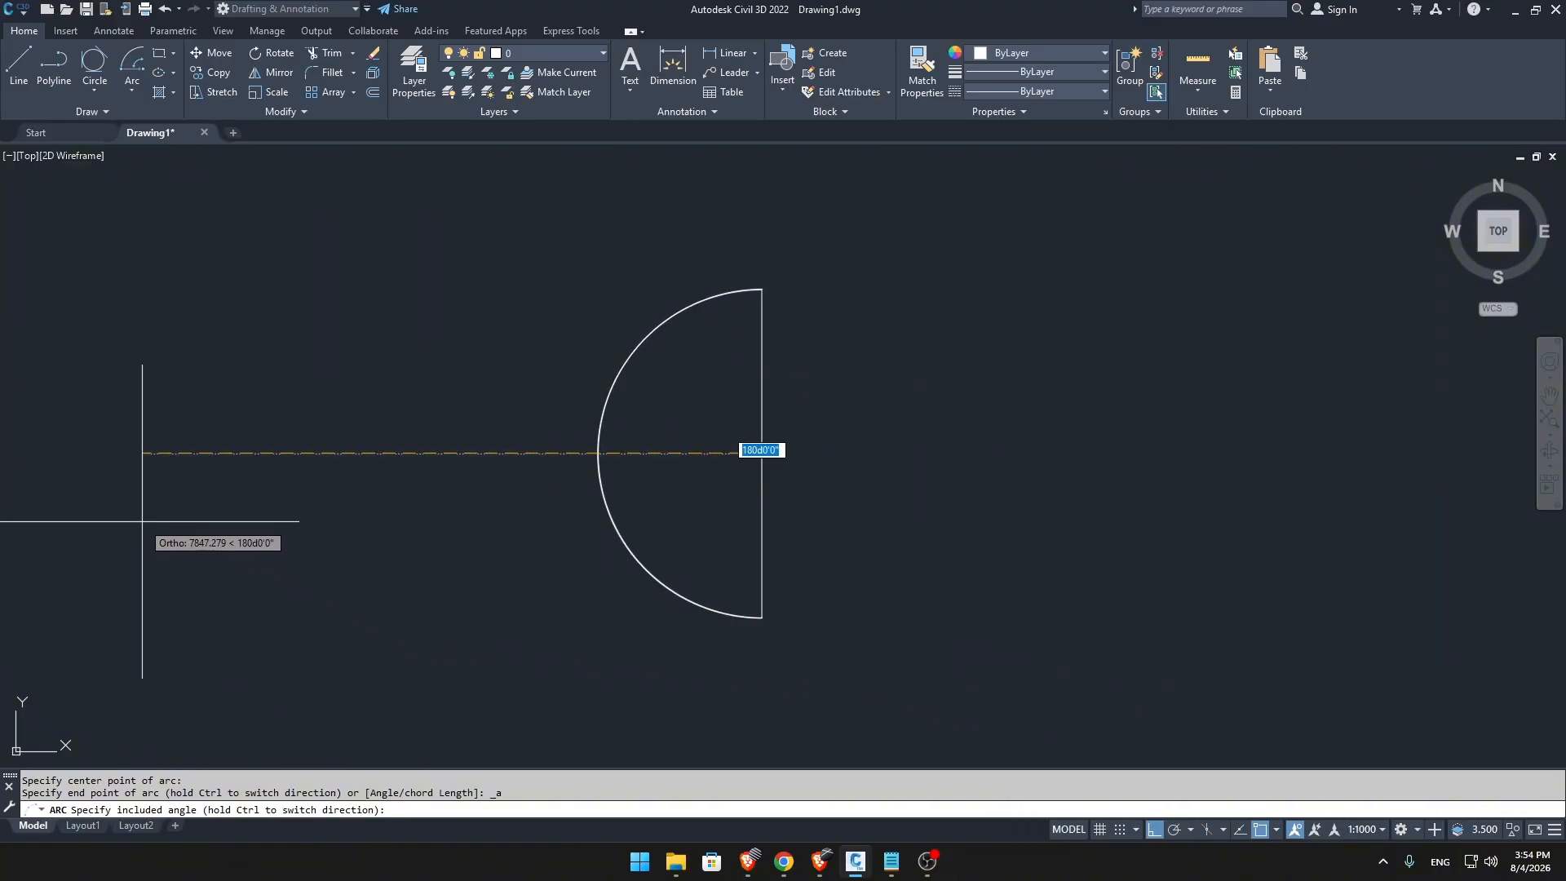
pyautogui.press('Escape')
# Erase the semicircular arc attached to the vertical line.
pyautogui.click(645, 543)
pyautogui.click(536, 460)
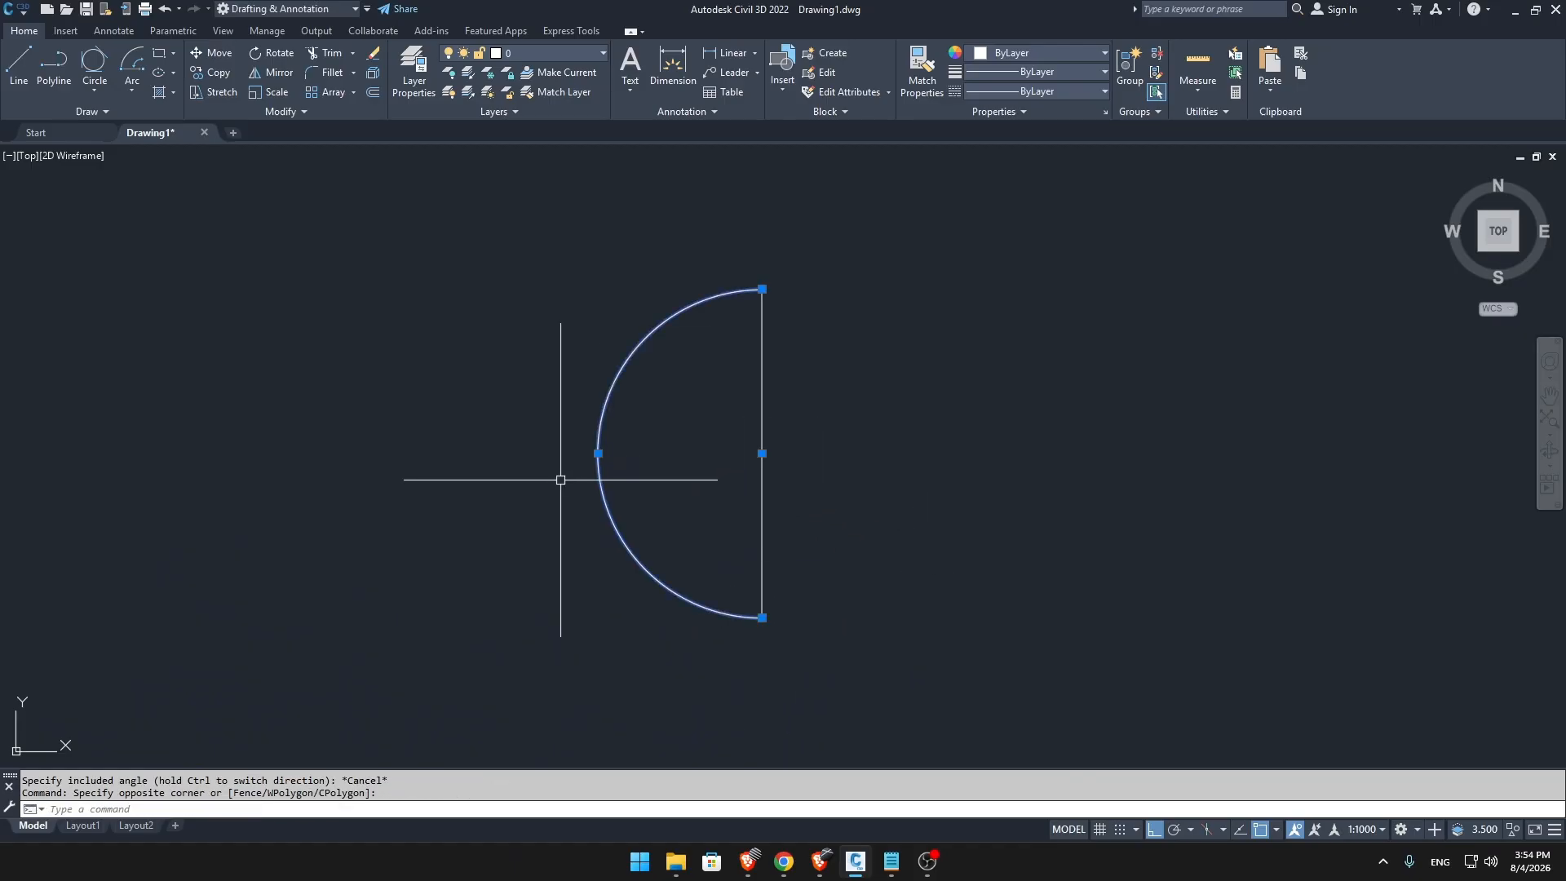
pyautogui.write('E')
pyautogui.press('Return')
# Draw a Start, Center, Angle arc from the vertical line's upper end, centred on its midpoint, with a 90° included angle.
pyautogui.click(134, 91)
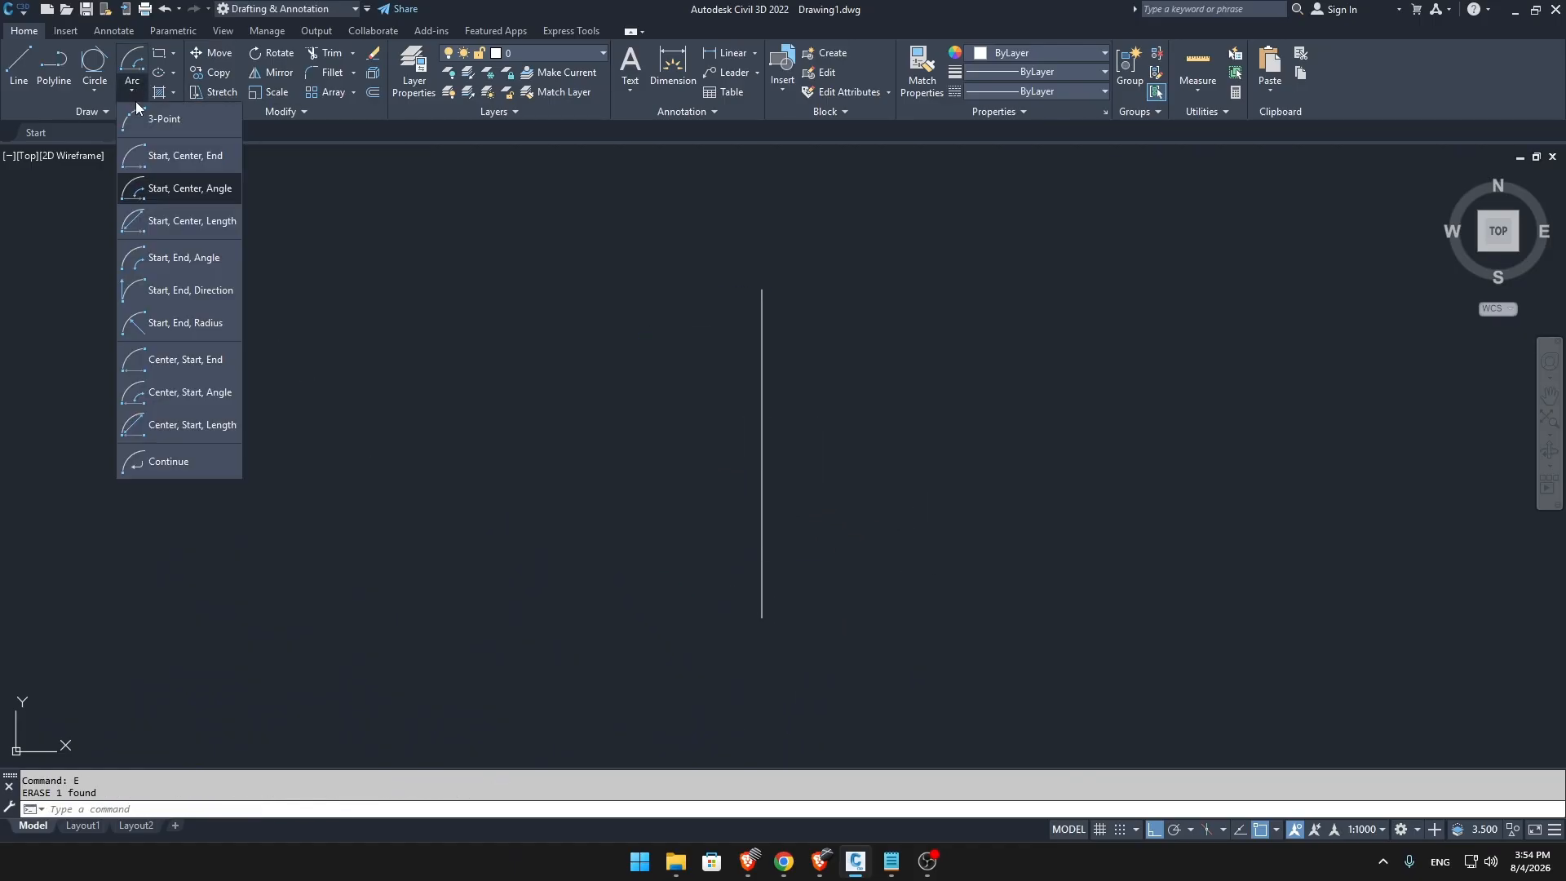
pyautogui.click(168, 185)
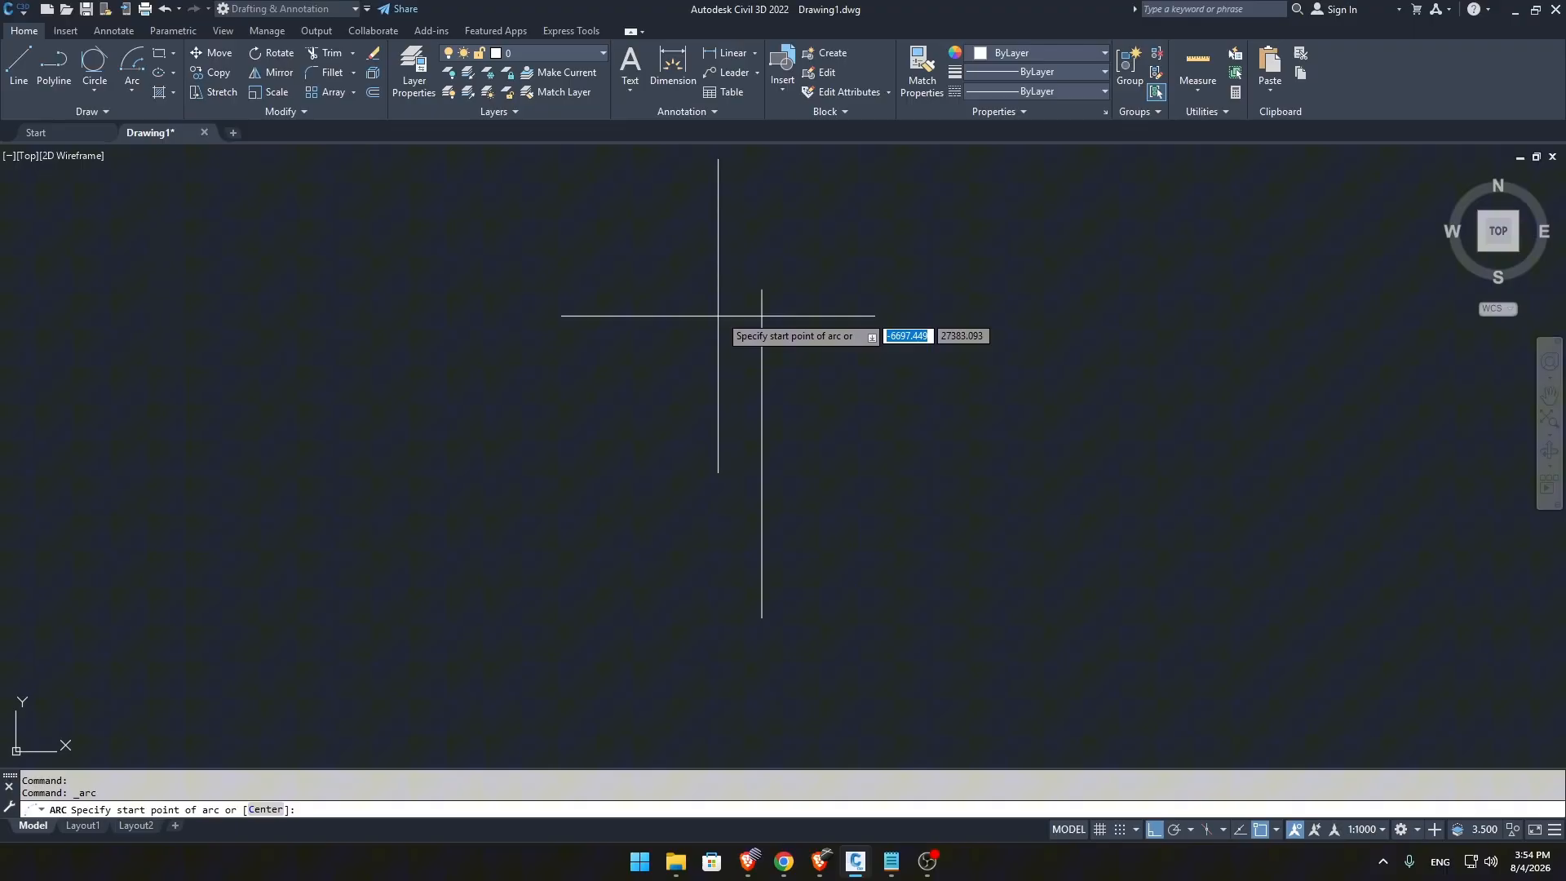
pyautogui.click(762, 290)
pyautogui.click(762, 453)
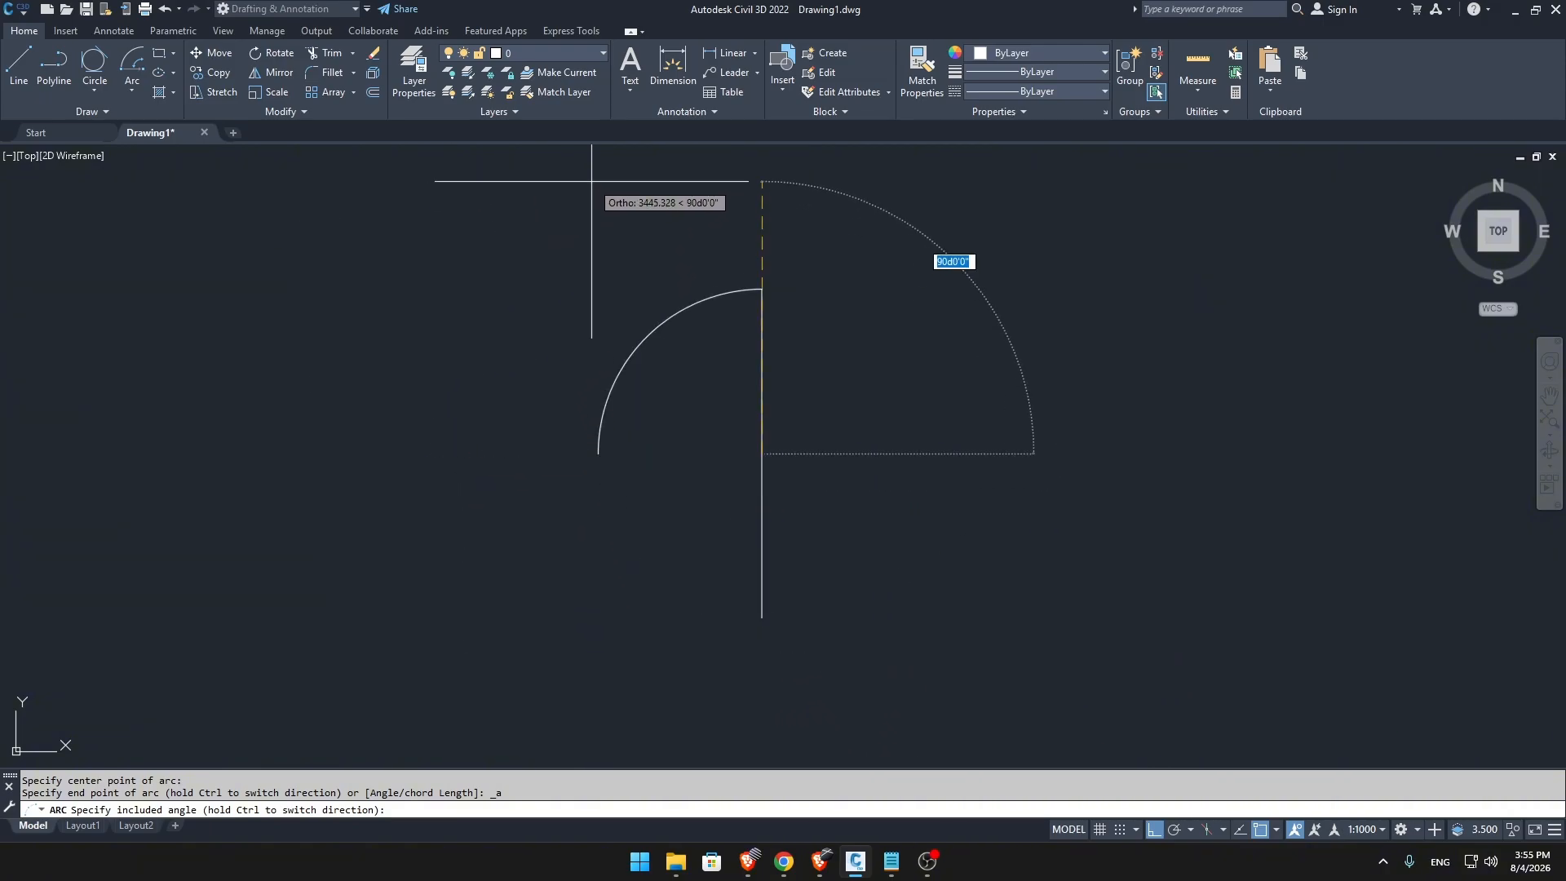
pyautogui.press('Escape')
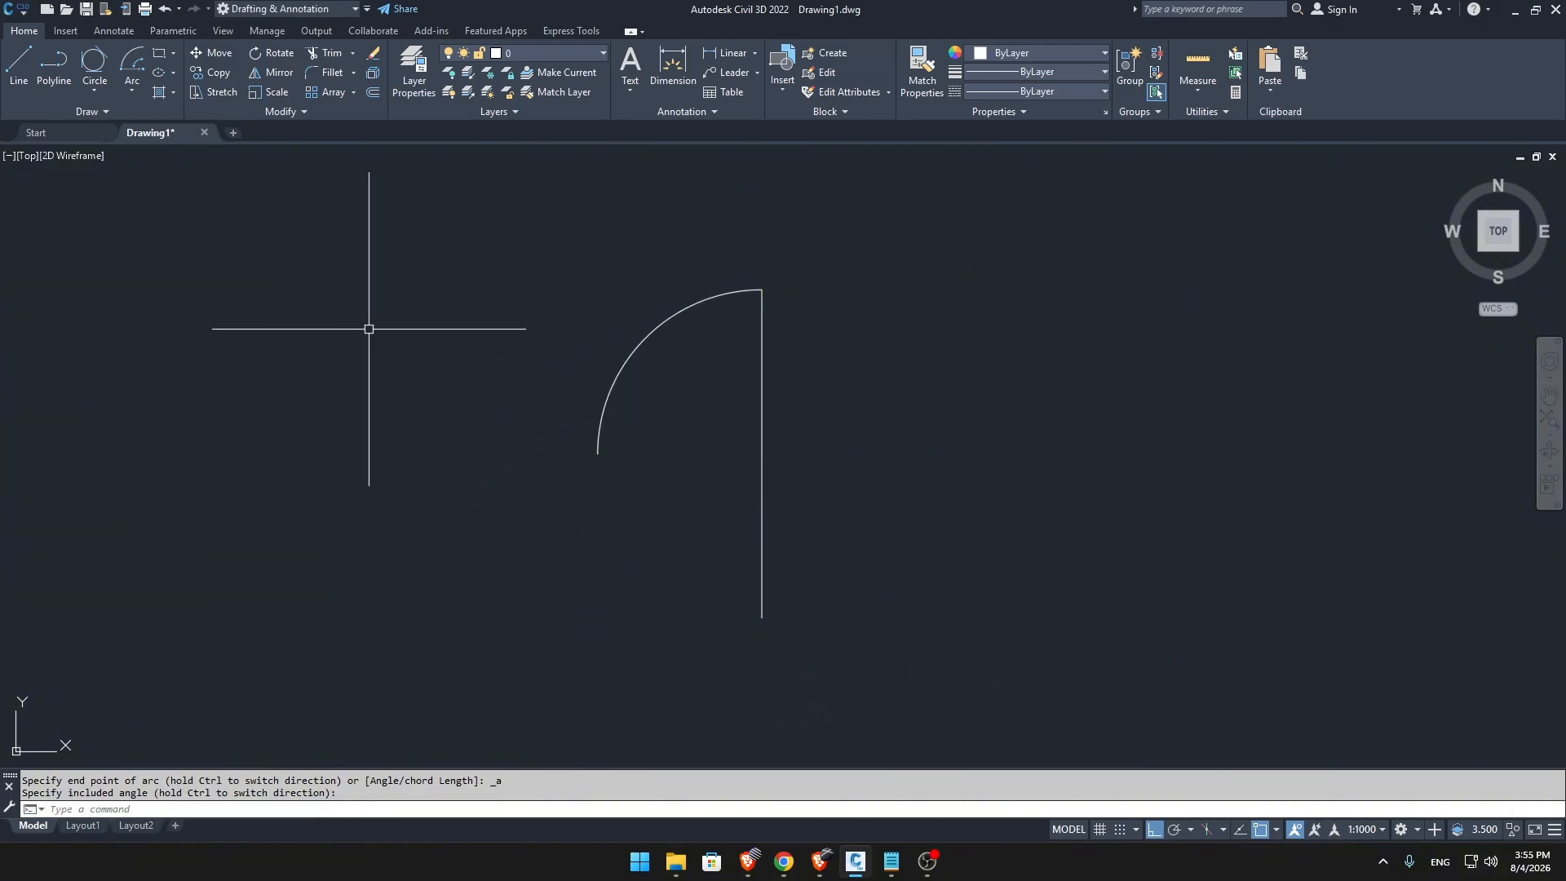
# Draw a Start, Center, Length arc from the vertical line's upper end, centred on its midpoint, picking a chord length slightly shorter than the line.
pyautogui.click(134, 86)
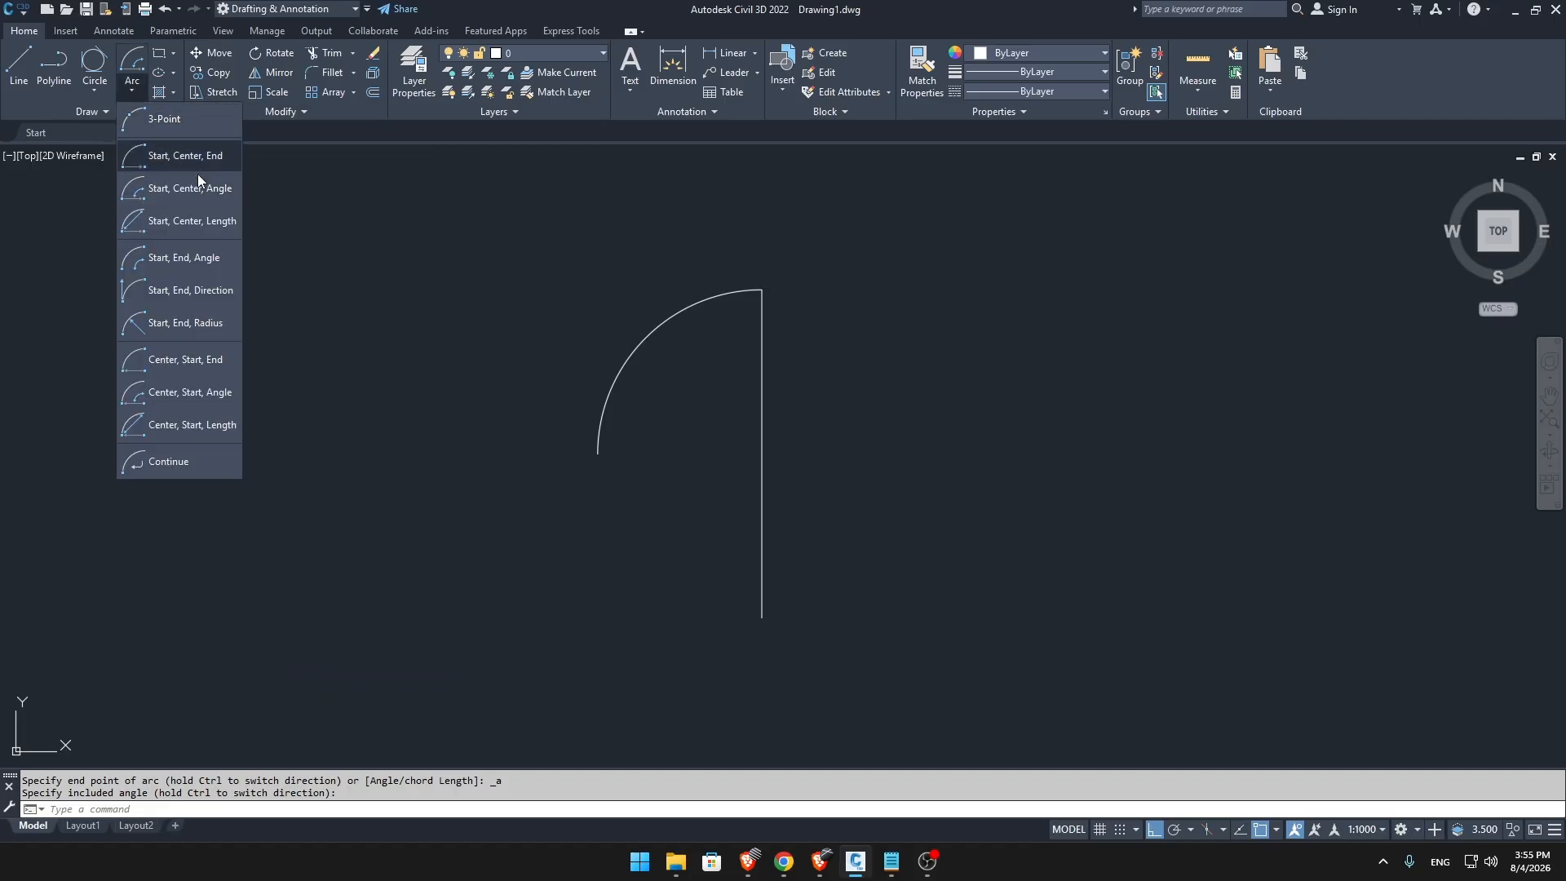
pyautogui.click(194, 229)
pyautogui.click(761, 290)
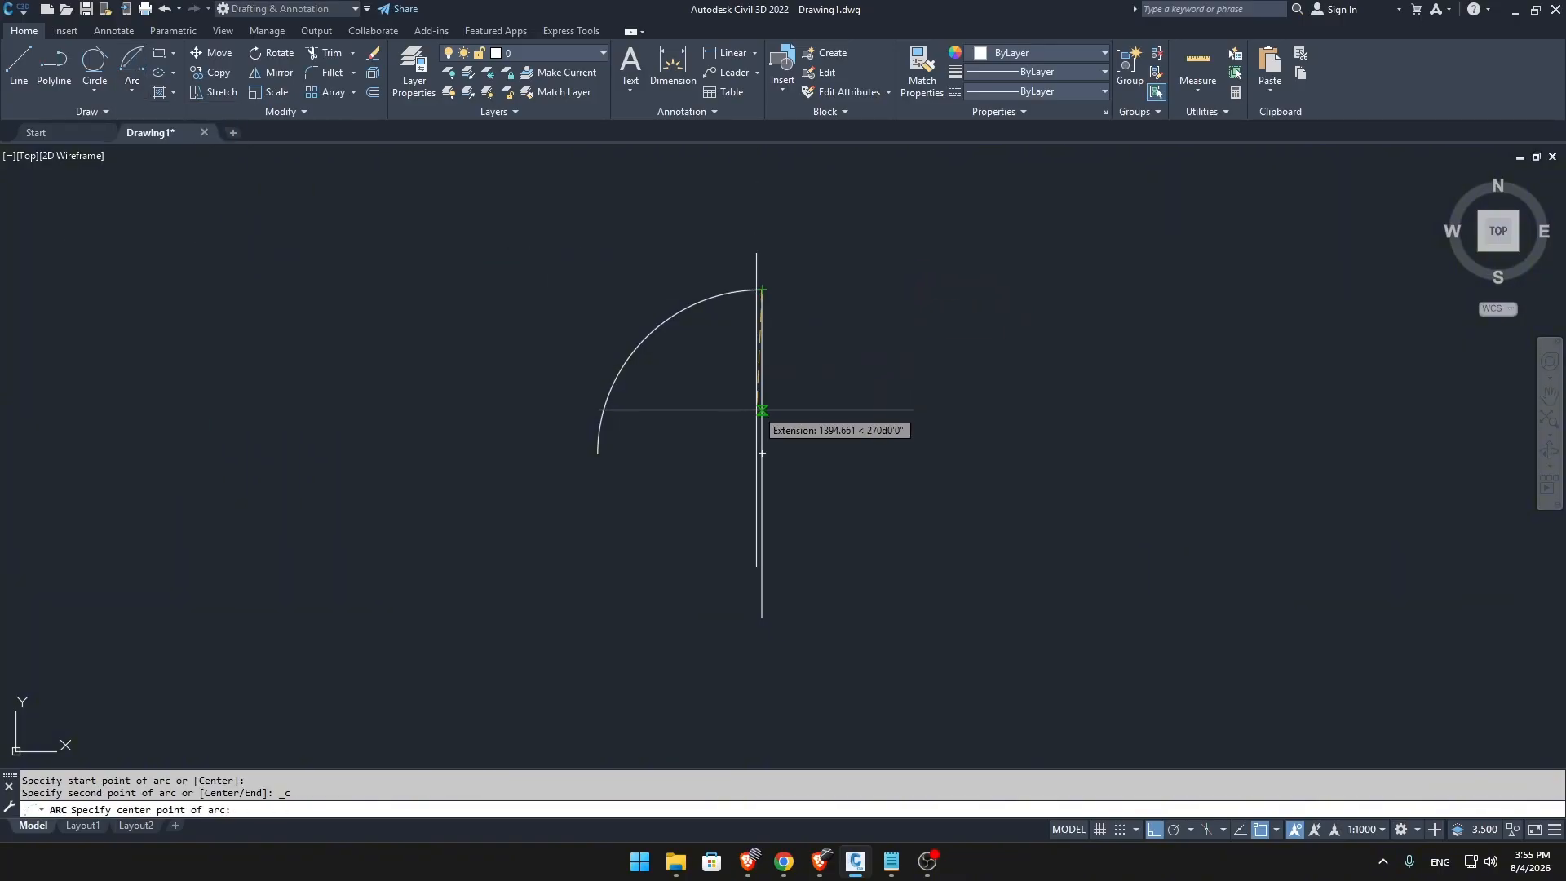
pyautogui.click(762, 453)
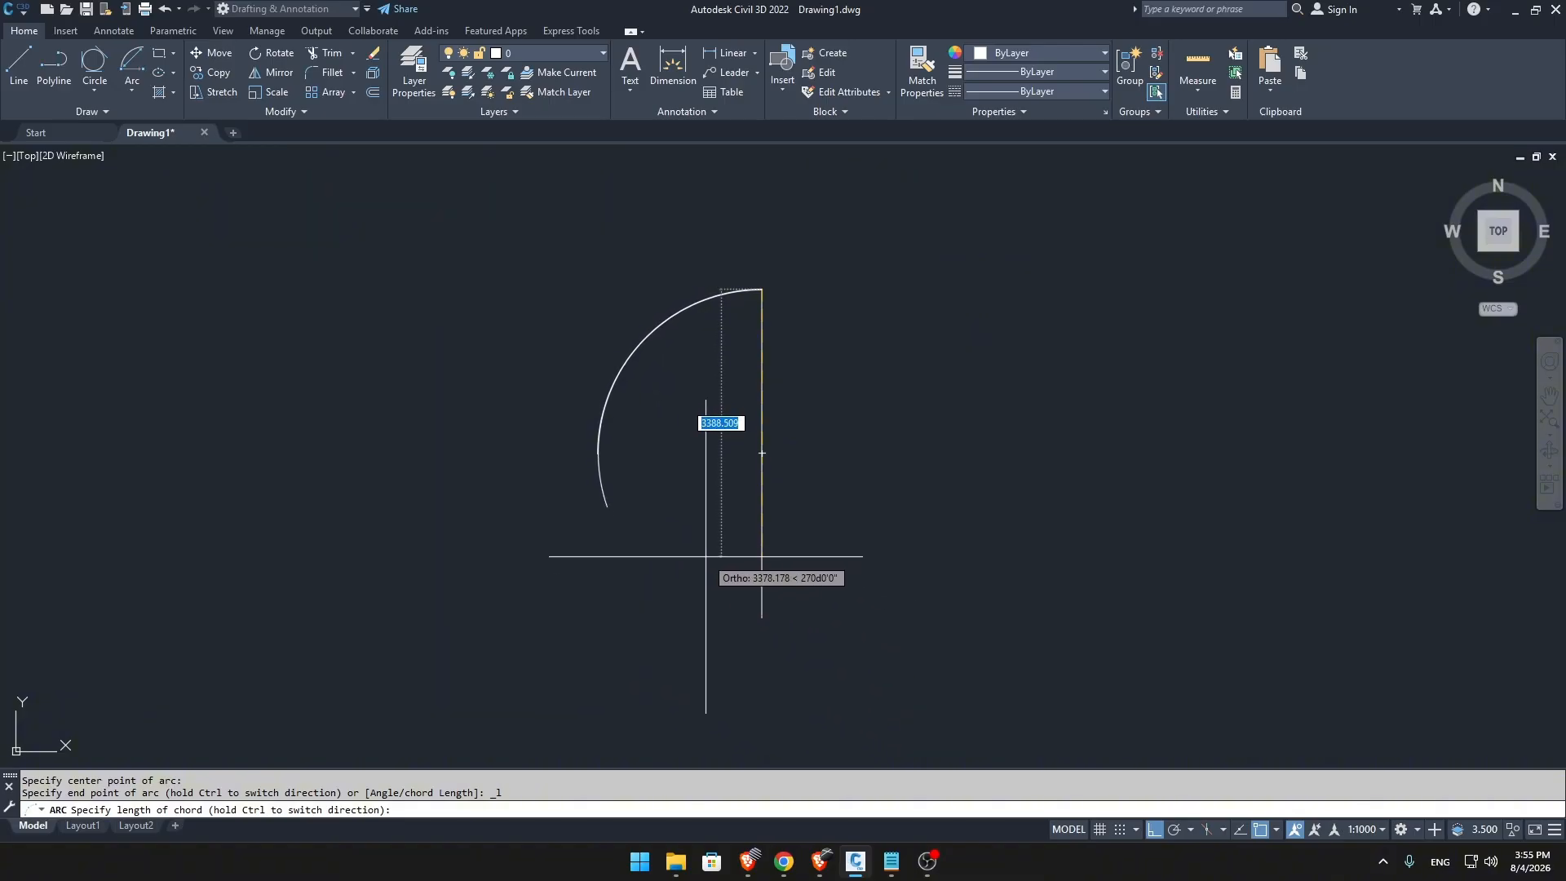
pyautogui.click(741, 593)
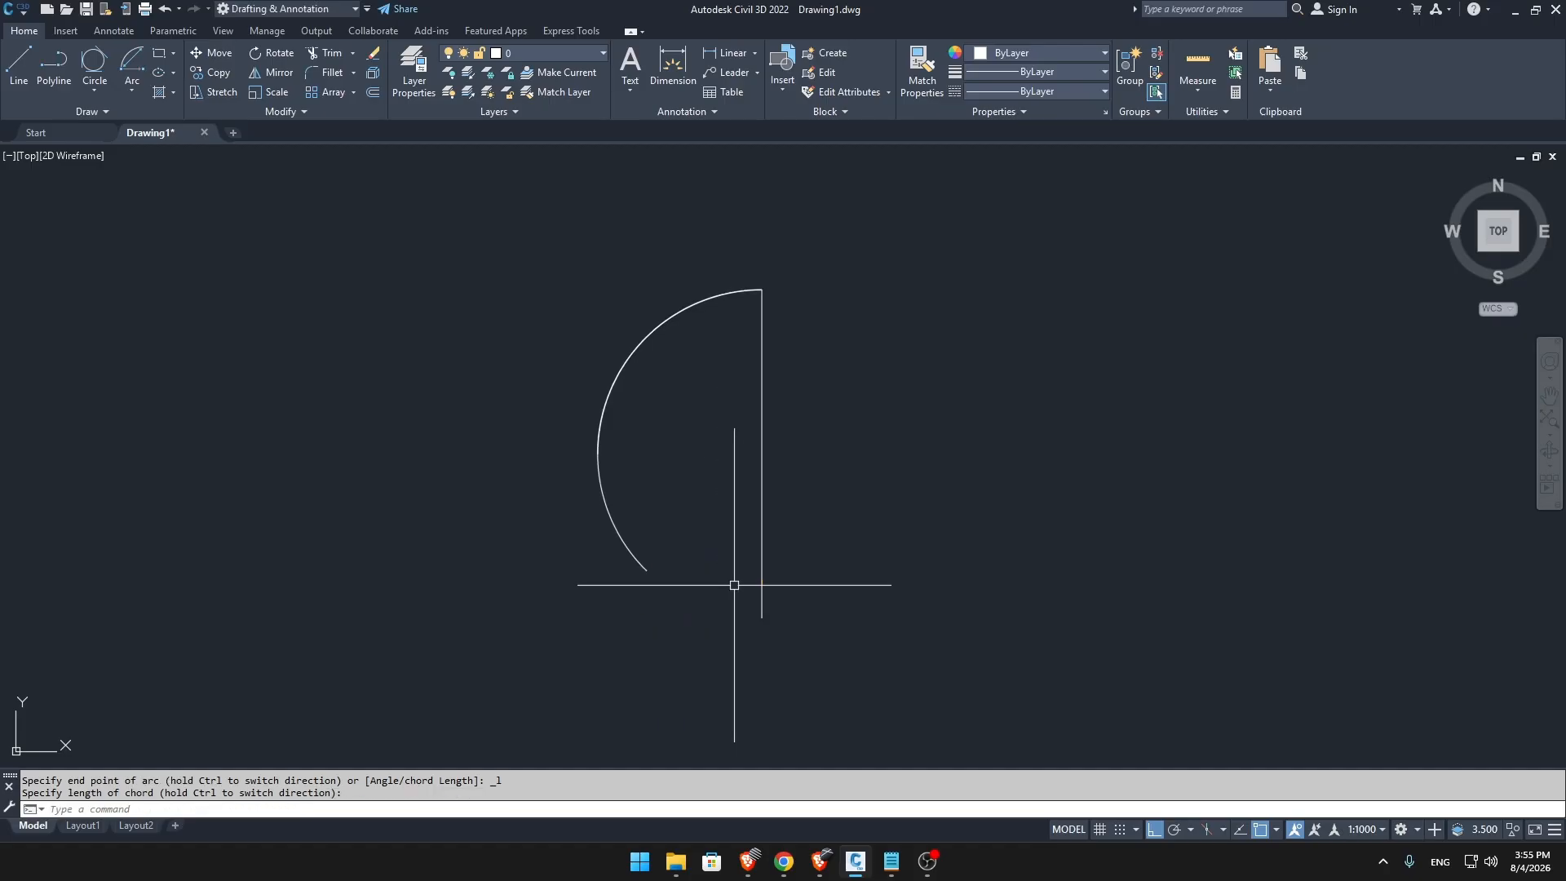
# Draw a Start, End, Angle arc from the vertical line's upper end to its lower end, with a 270° included angle.
pyautogui.click(133, 90)
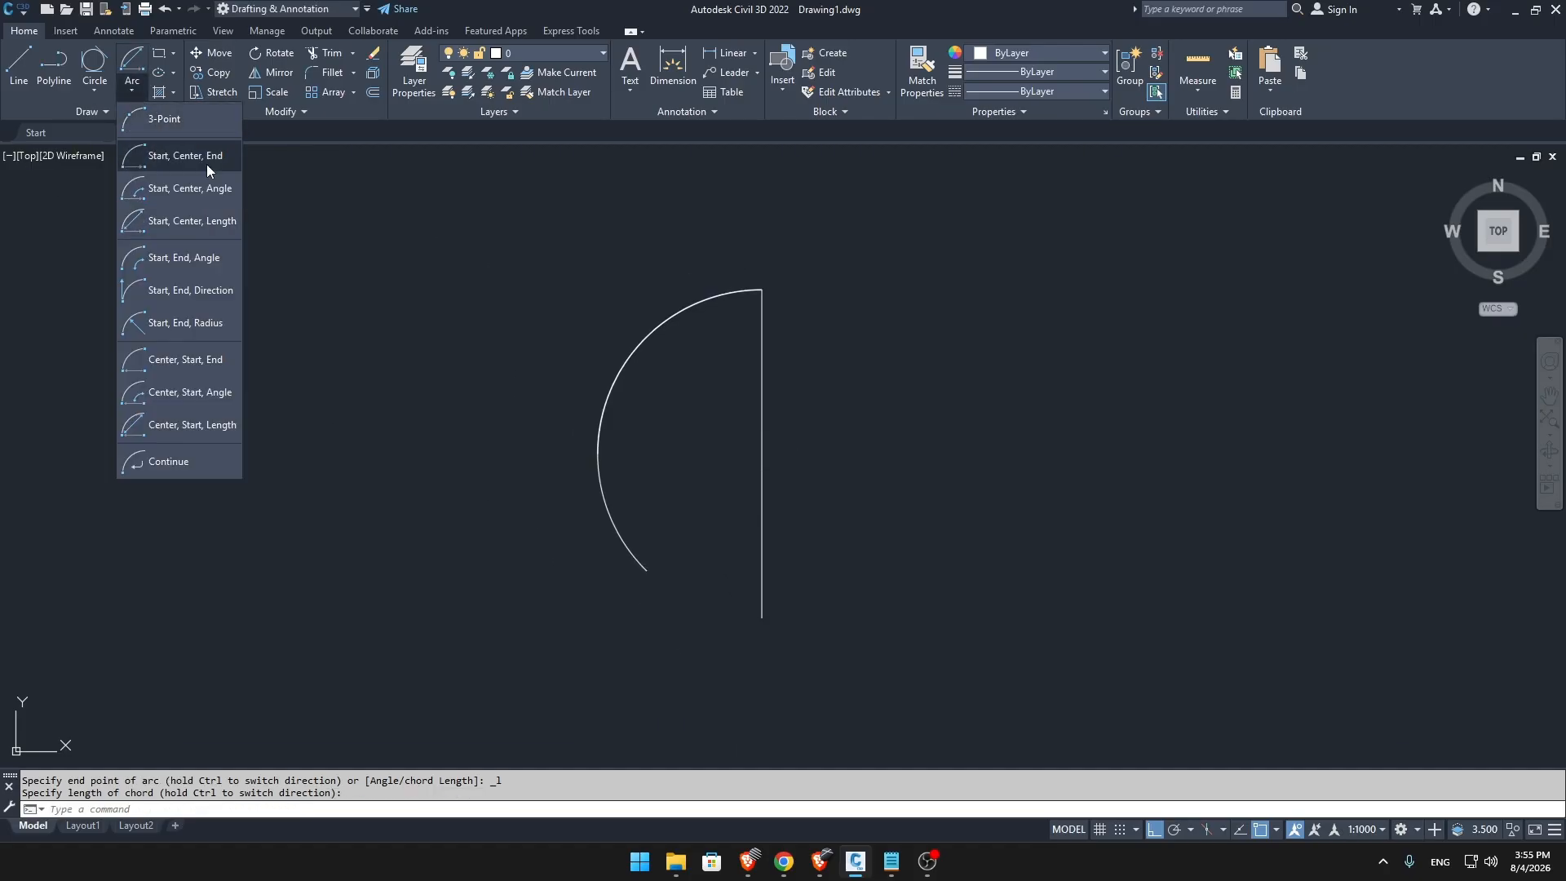
pyautogui.click(217, 261)
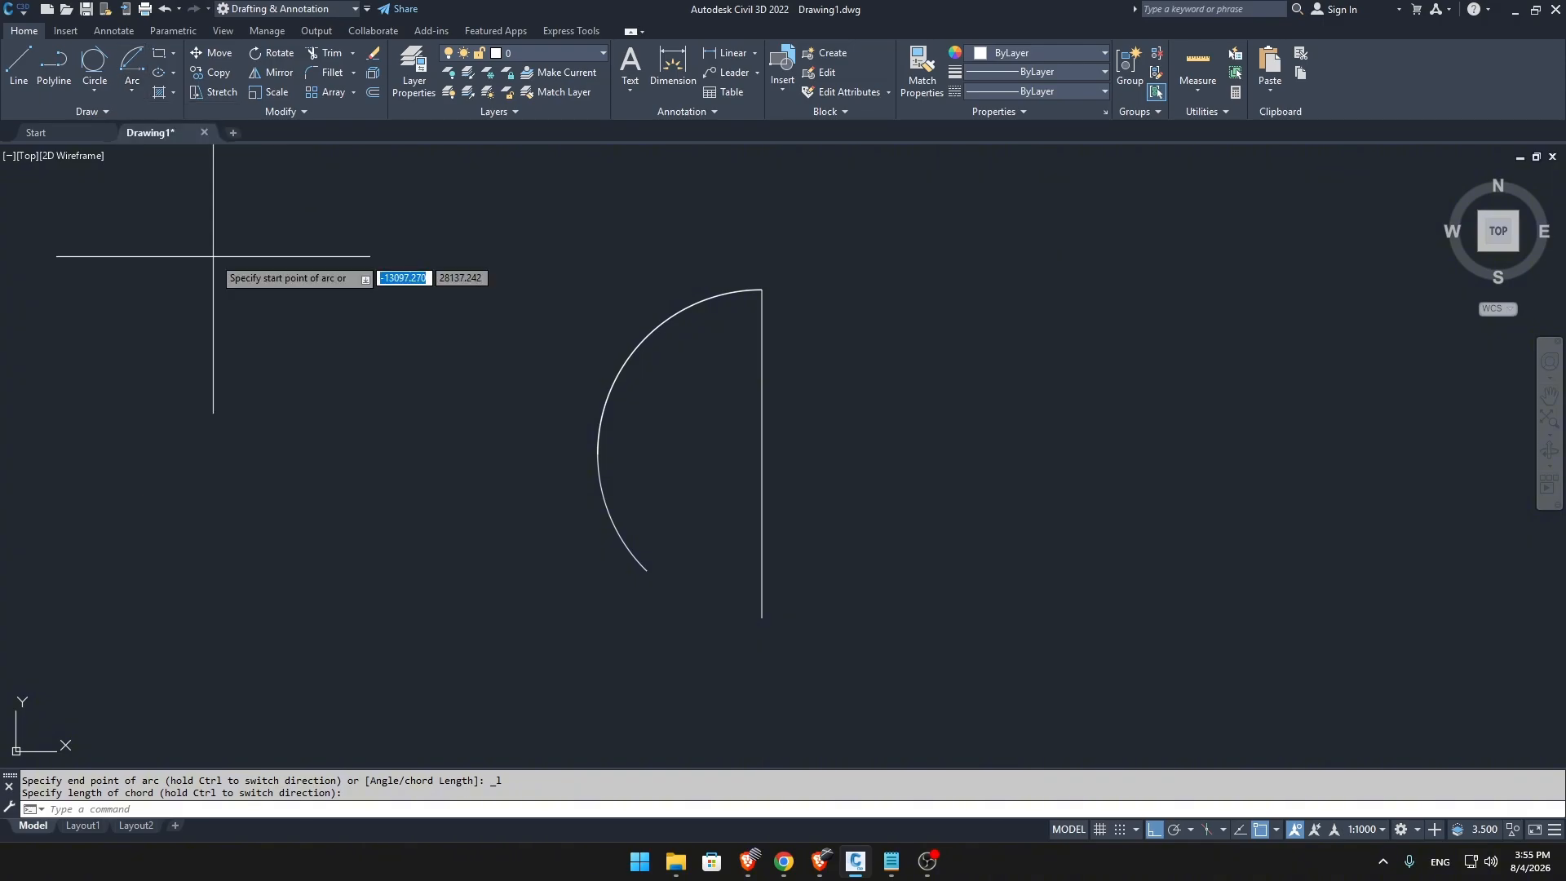
pyautogui.click(762, 289)
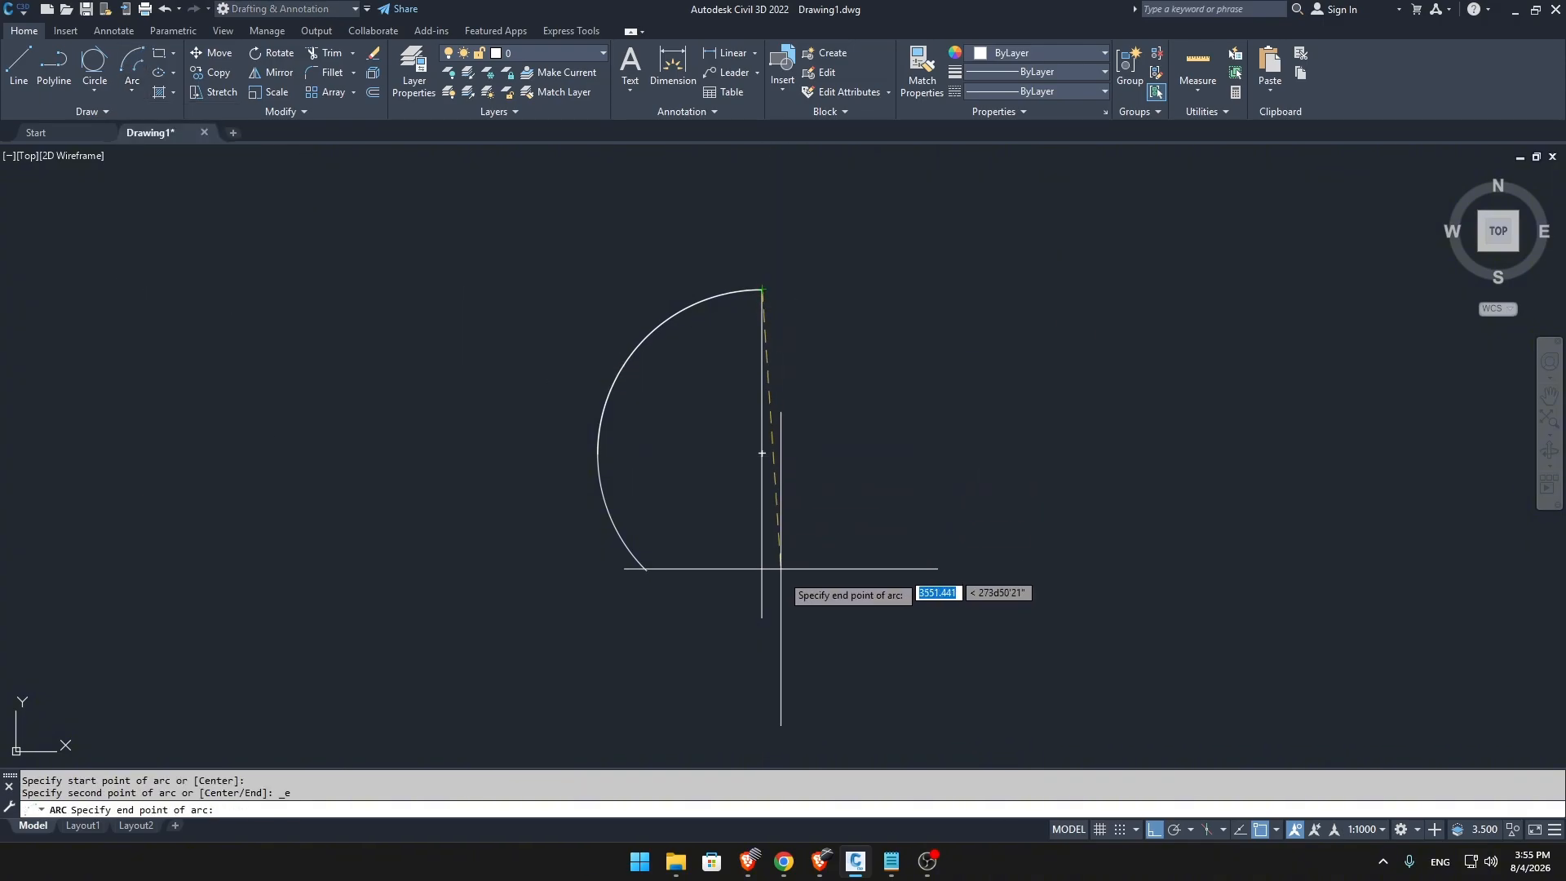
pyautogui.click(762, 617)
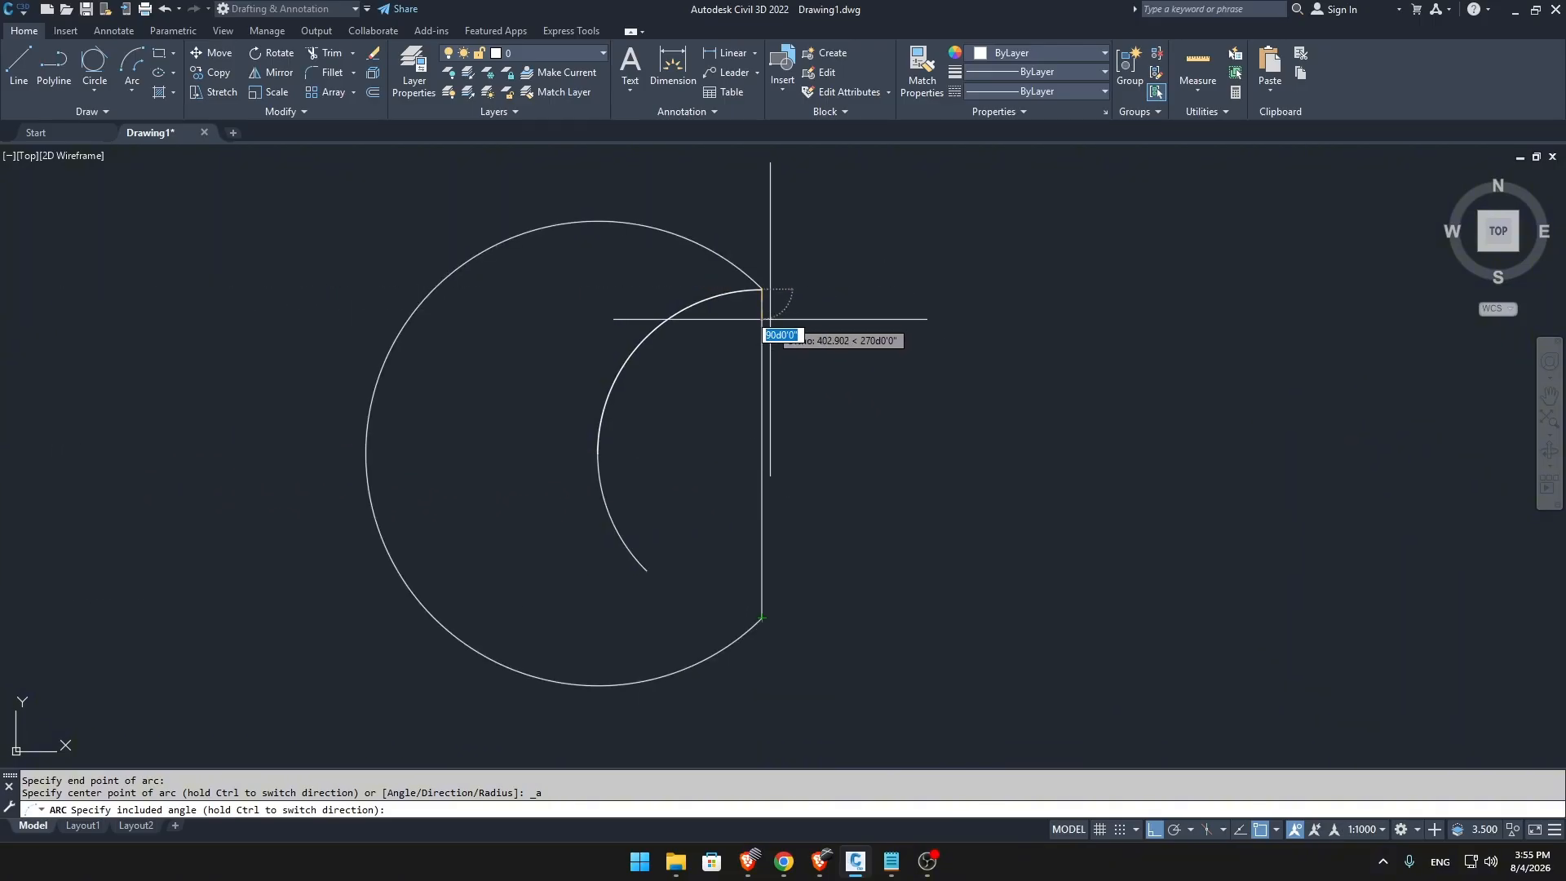
pyautogui.click(882, 465)
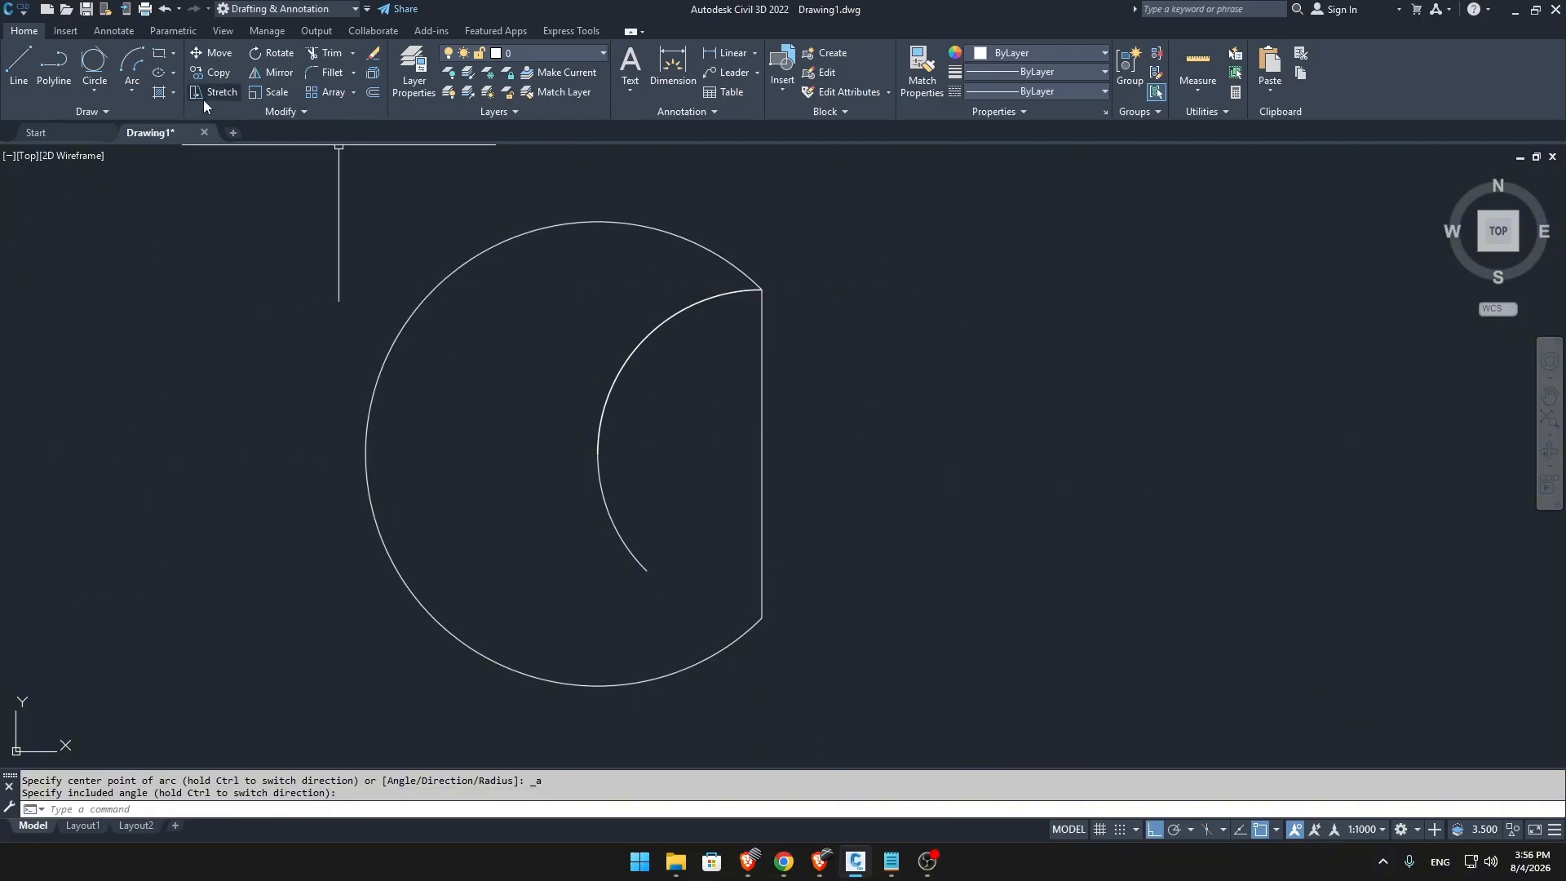
# Draw a Start, End, Direction arc from the vertical line's upper end to its lower end, with the start tangent pointing horizontally left.
pyautogui.click(139, 89)
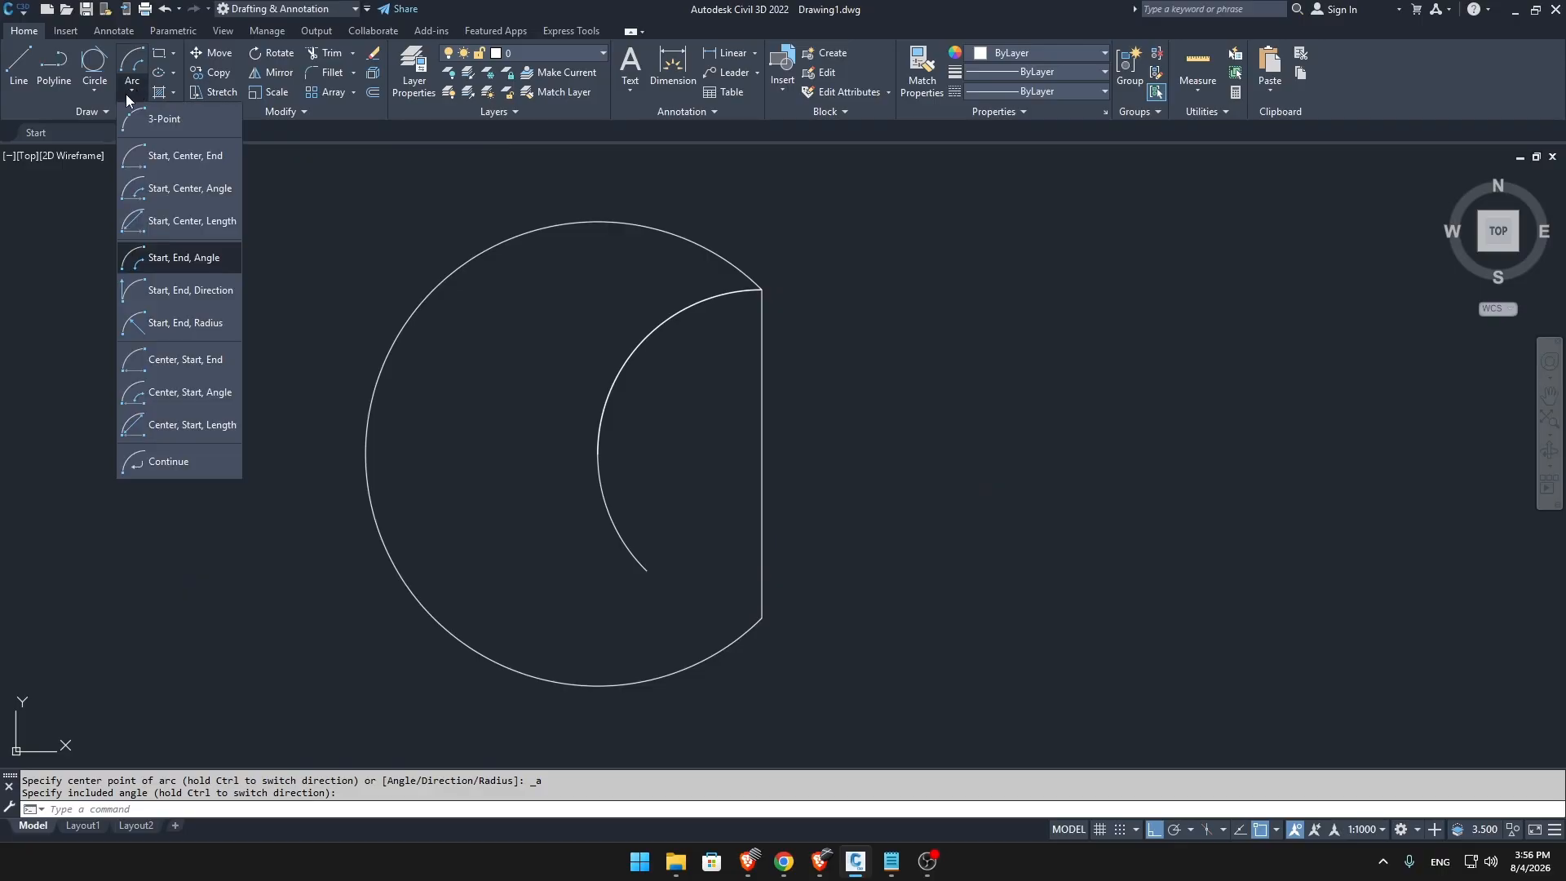
pyautogui.click(178, 294)
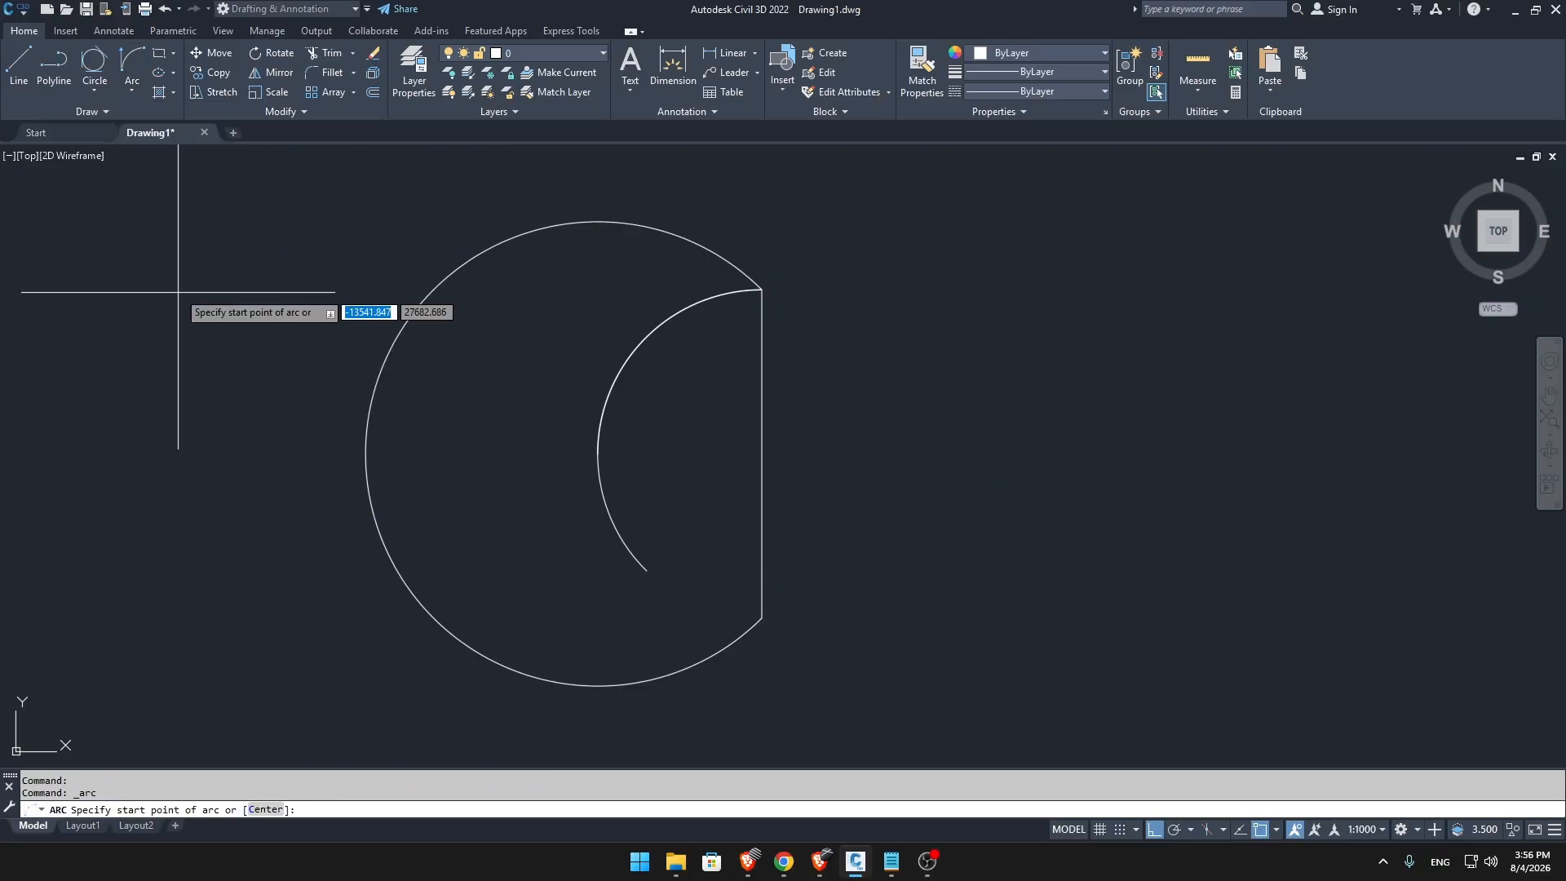
pyautogui.click(762, 290)
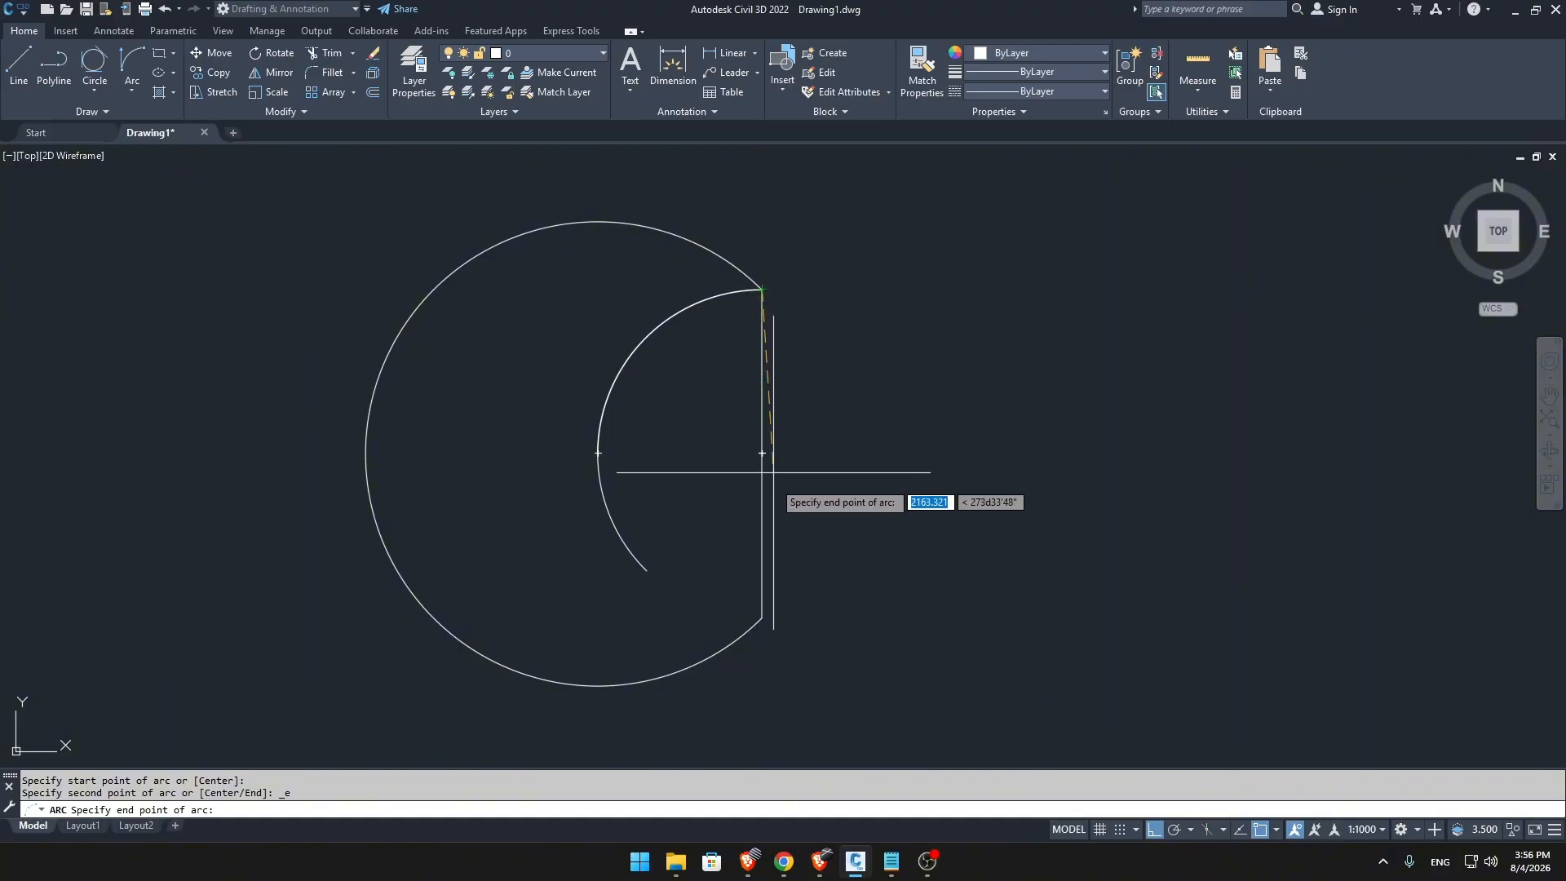
pyautogui.click(762, 618)
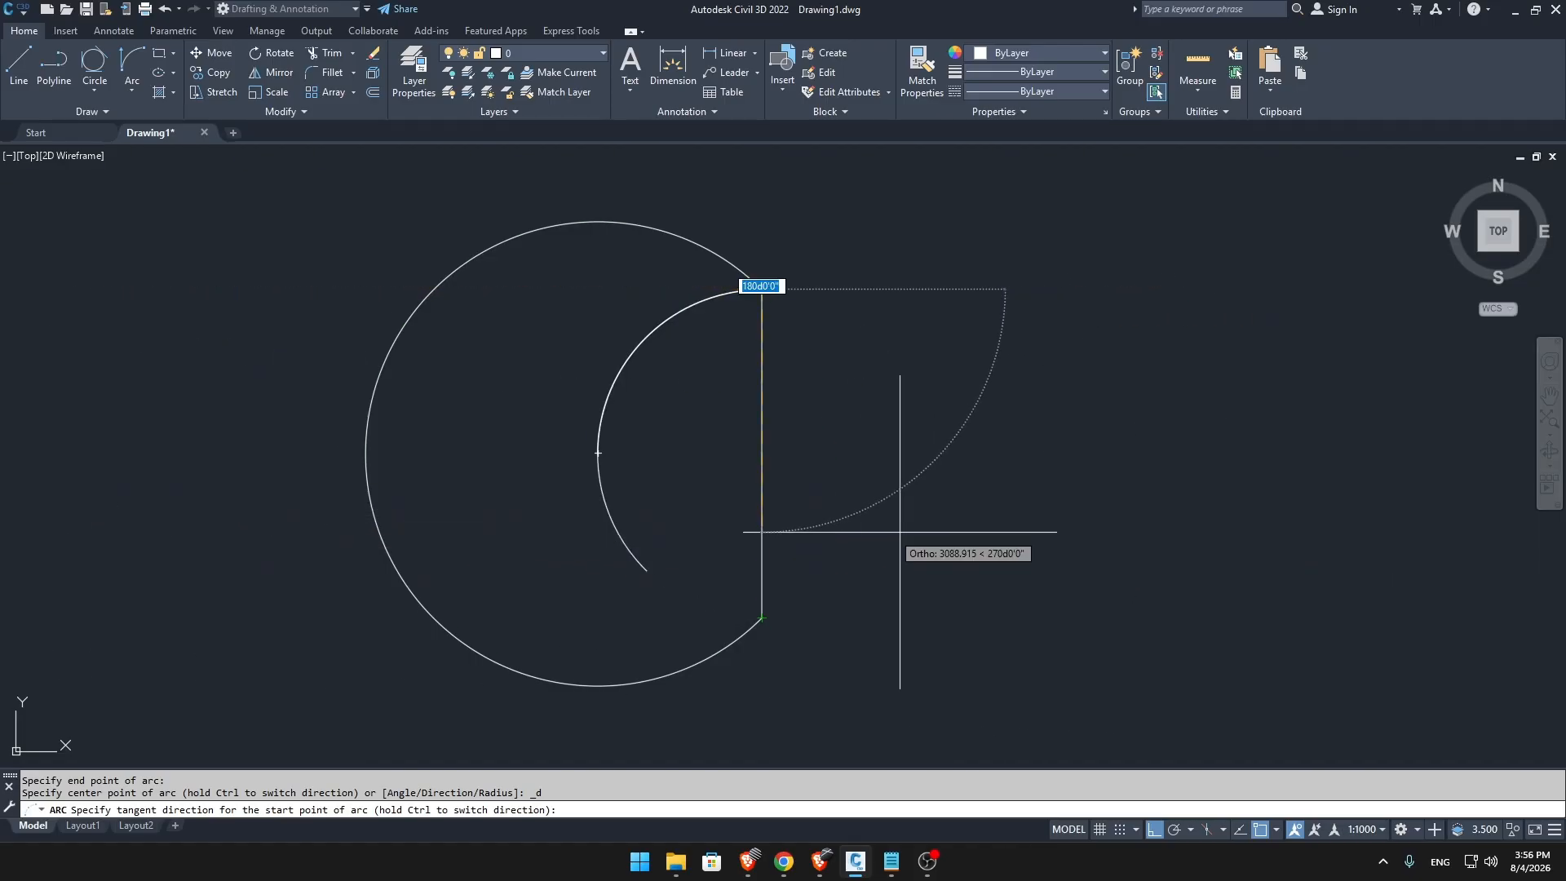
pyautogui.click(360, 541)
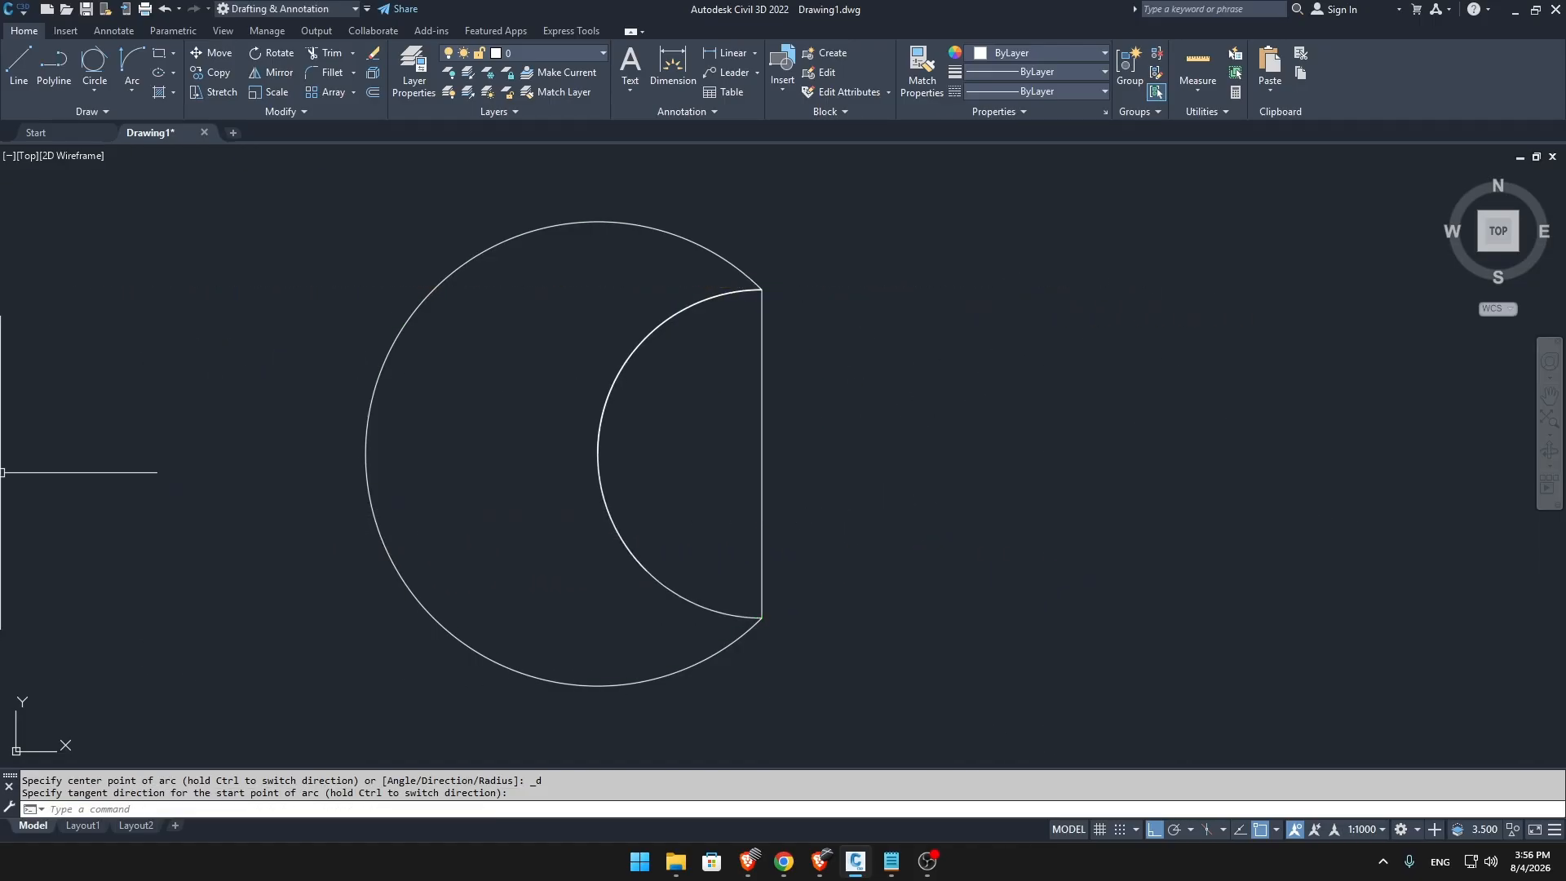
# Draw a Start, End, Radius arc from the vertical line's upper end to its lower end with a radius of 2500.
pyautogui.click(137, 93)
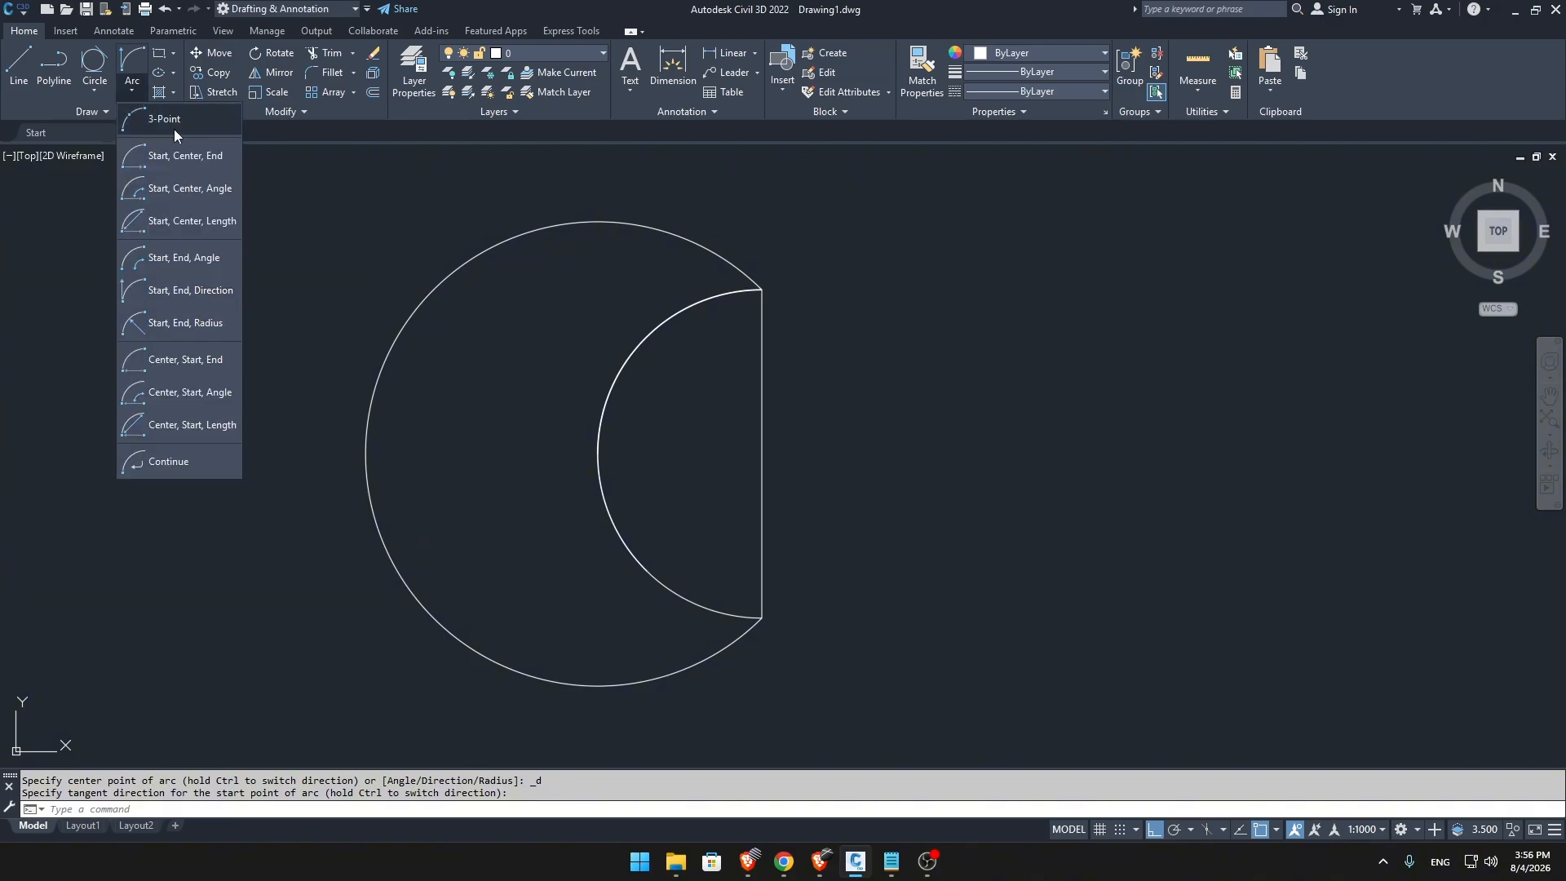
pyautogui.click(202, 321)
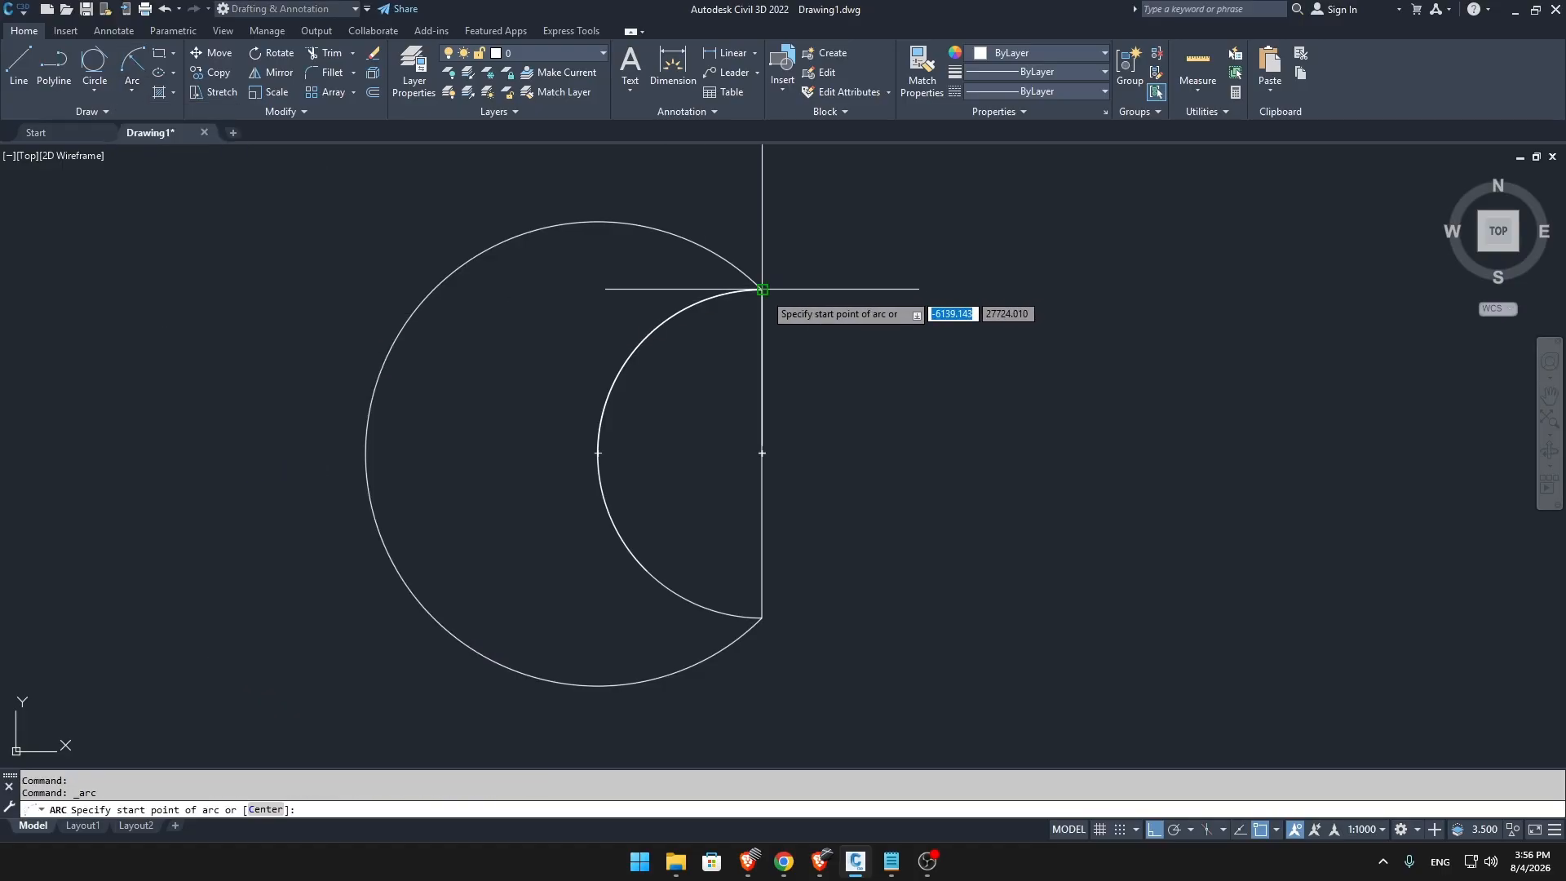
pyautogui.click(762, 289)
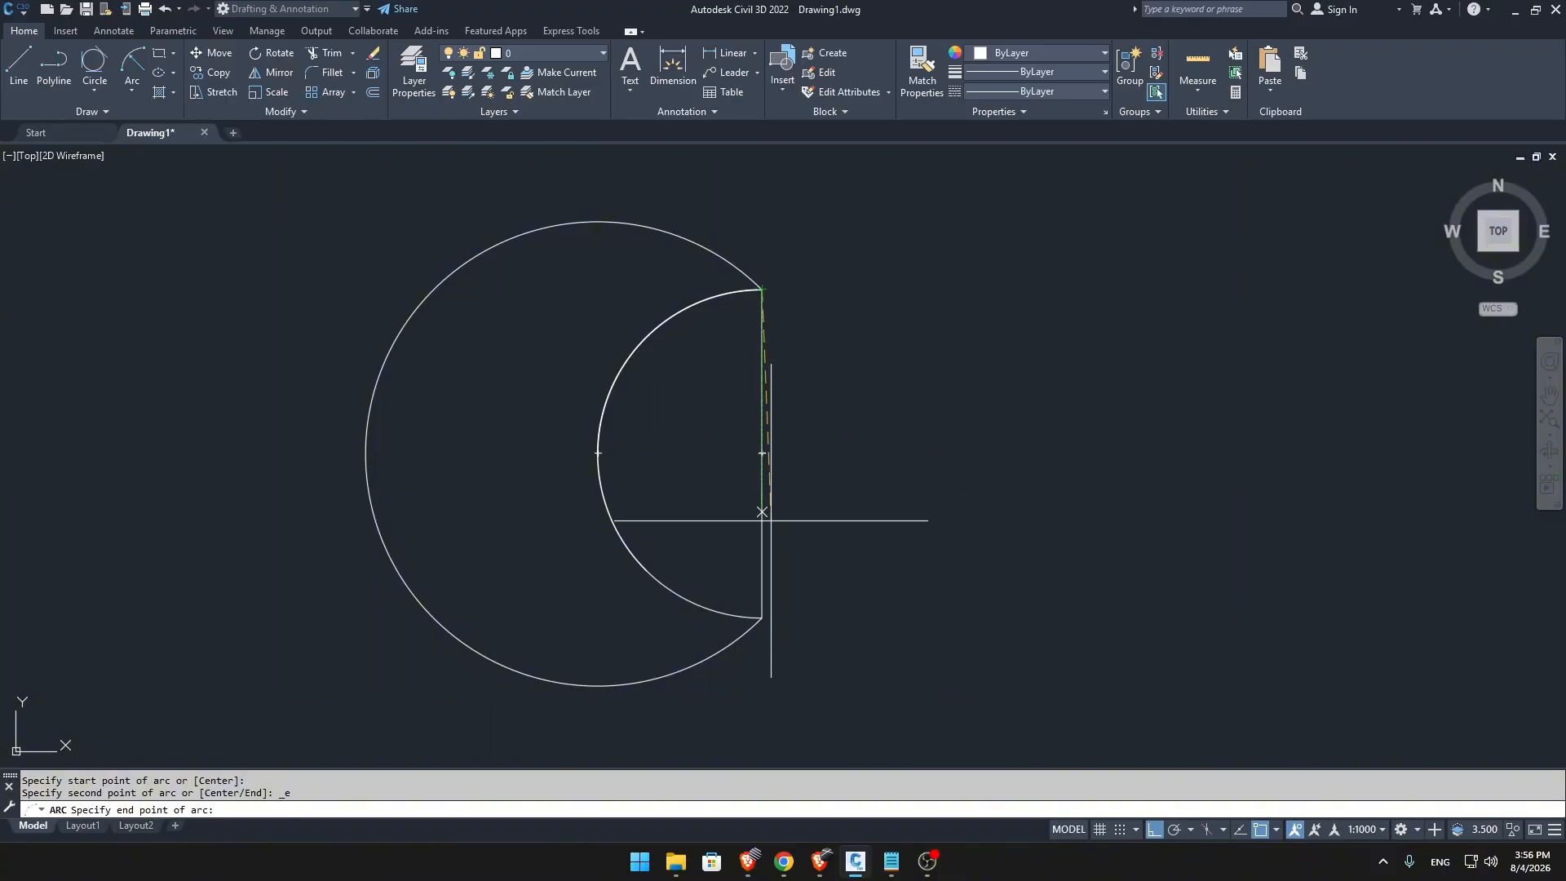
pyautogui.click(762, 618)
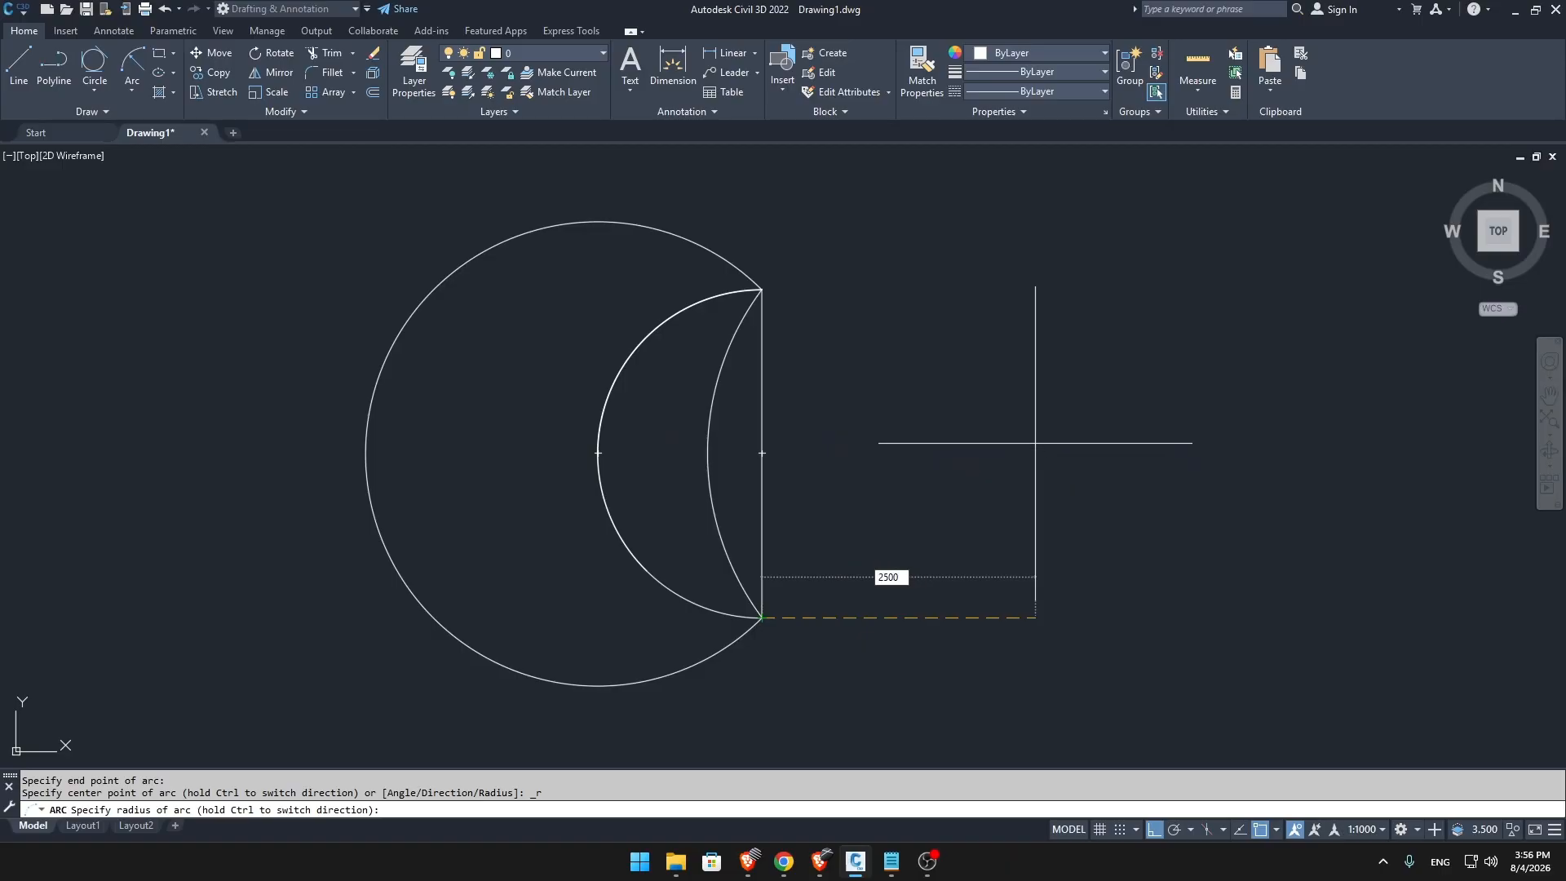
pyautogui.press('Return')
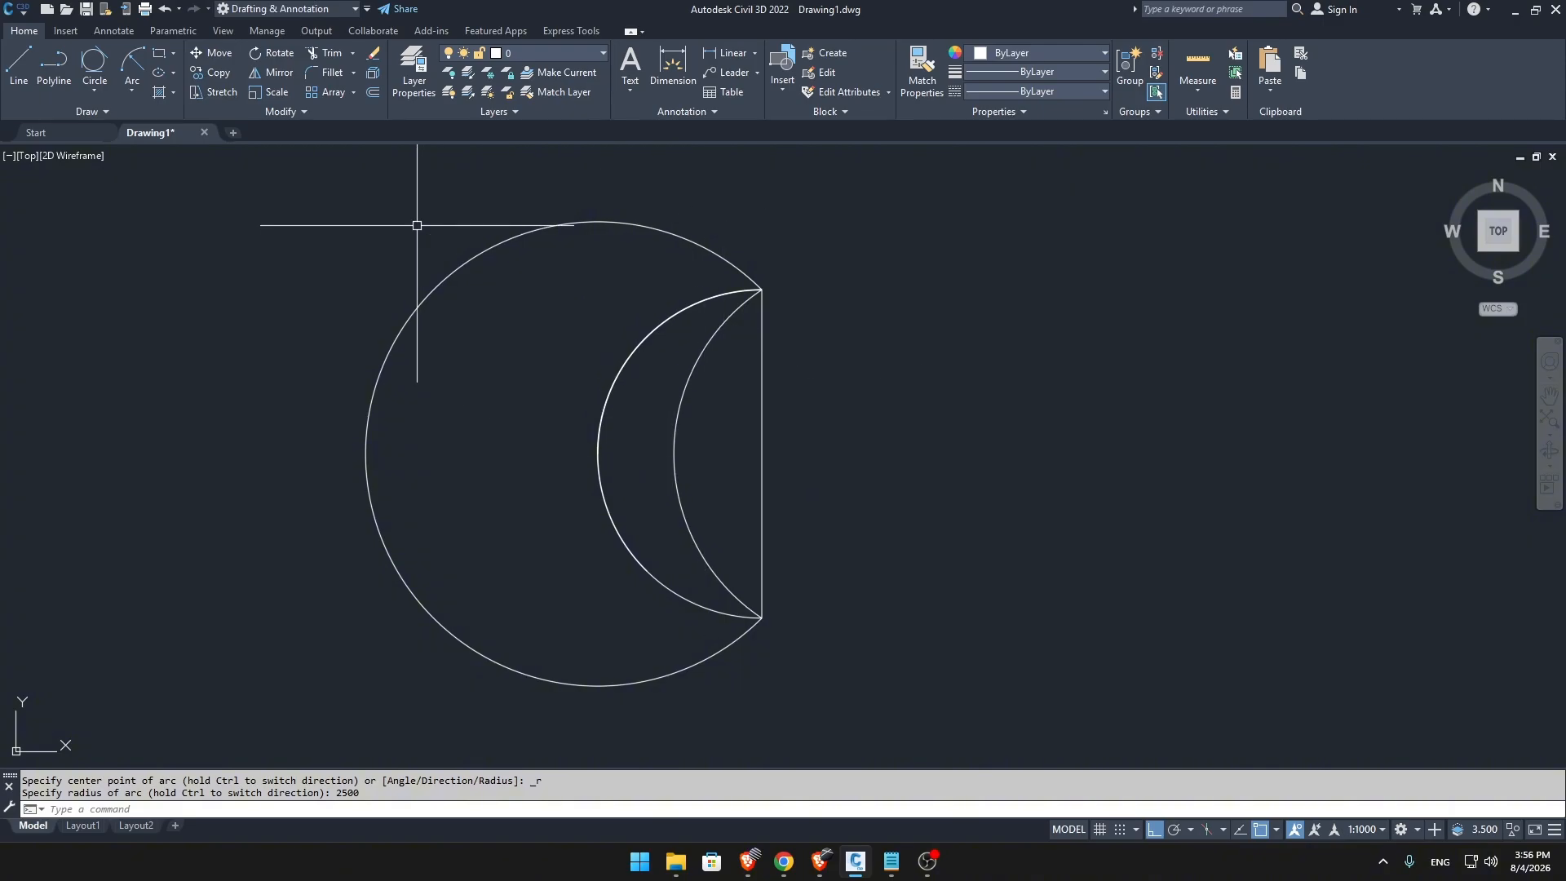
# Draw a Center, Start, End arc centred on the vertical line's midpoint, from its upper end to its lower end.
pyautogui.click(126, 90)
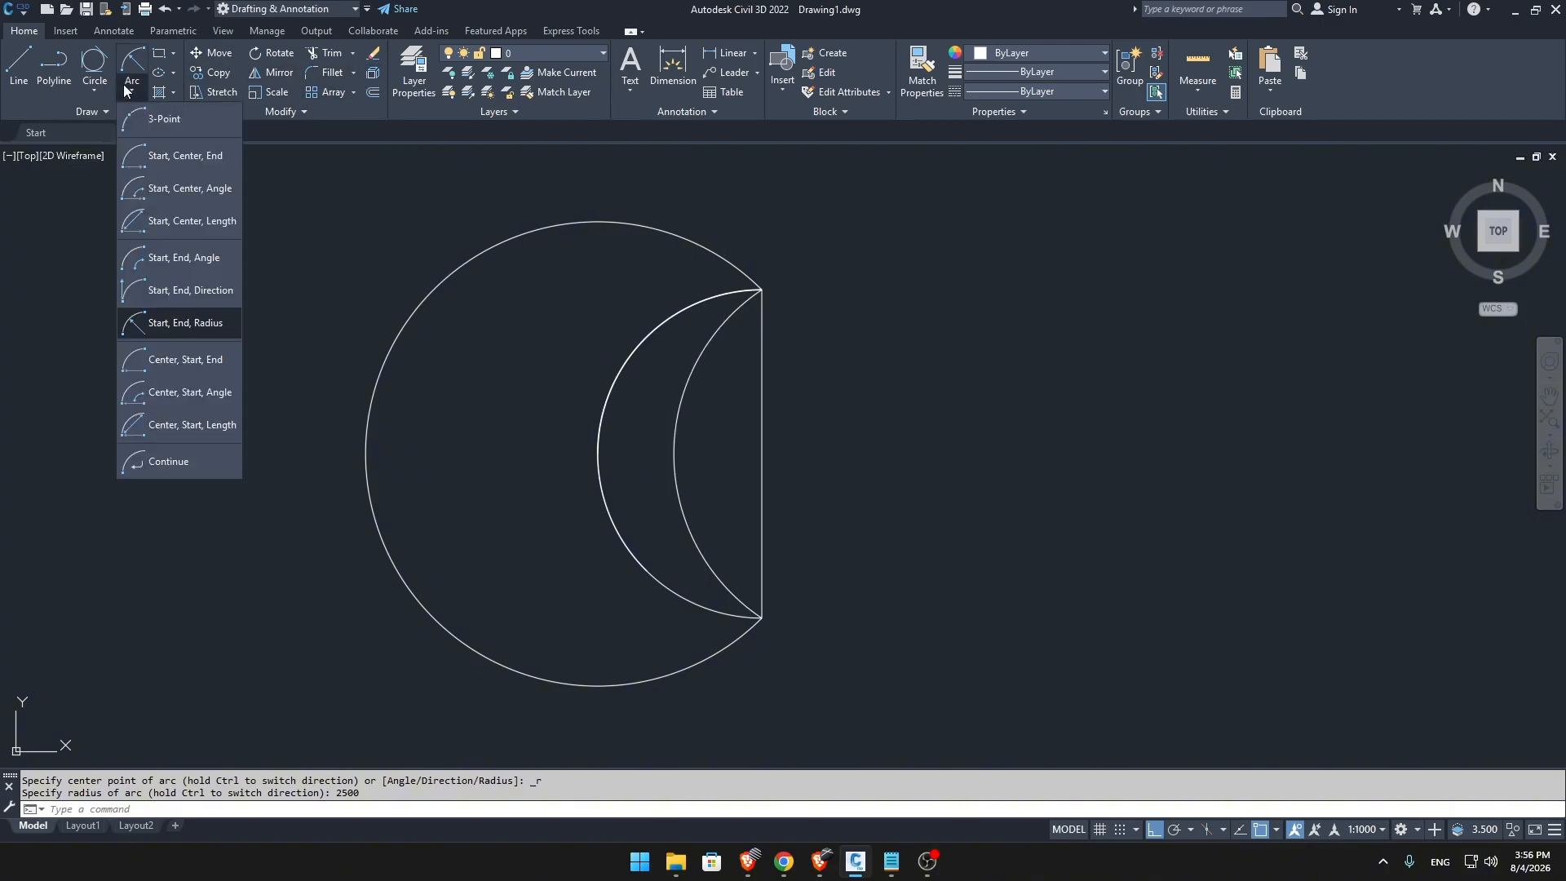
pyautogui.click(188, 360)
pyautogui.click(762, 453)
pyautogui.click(762, 288)
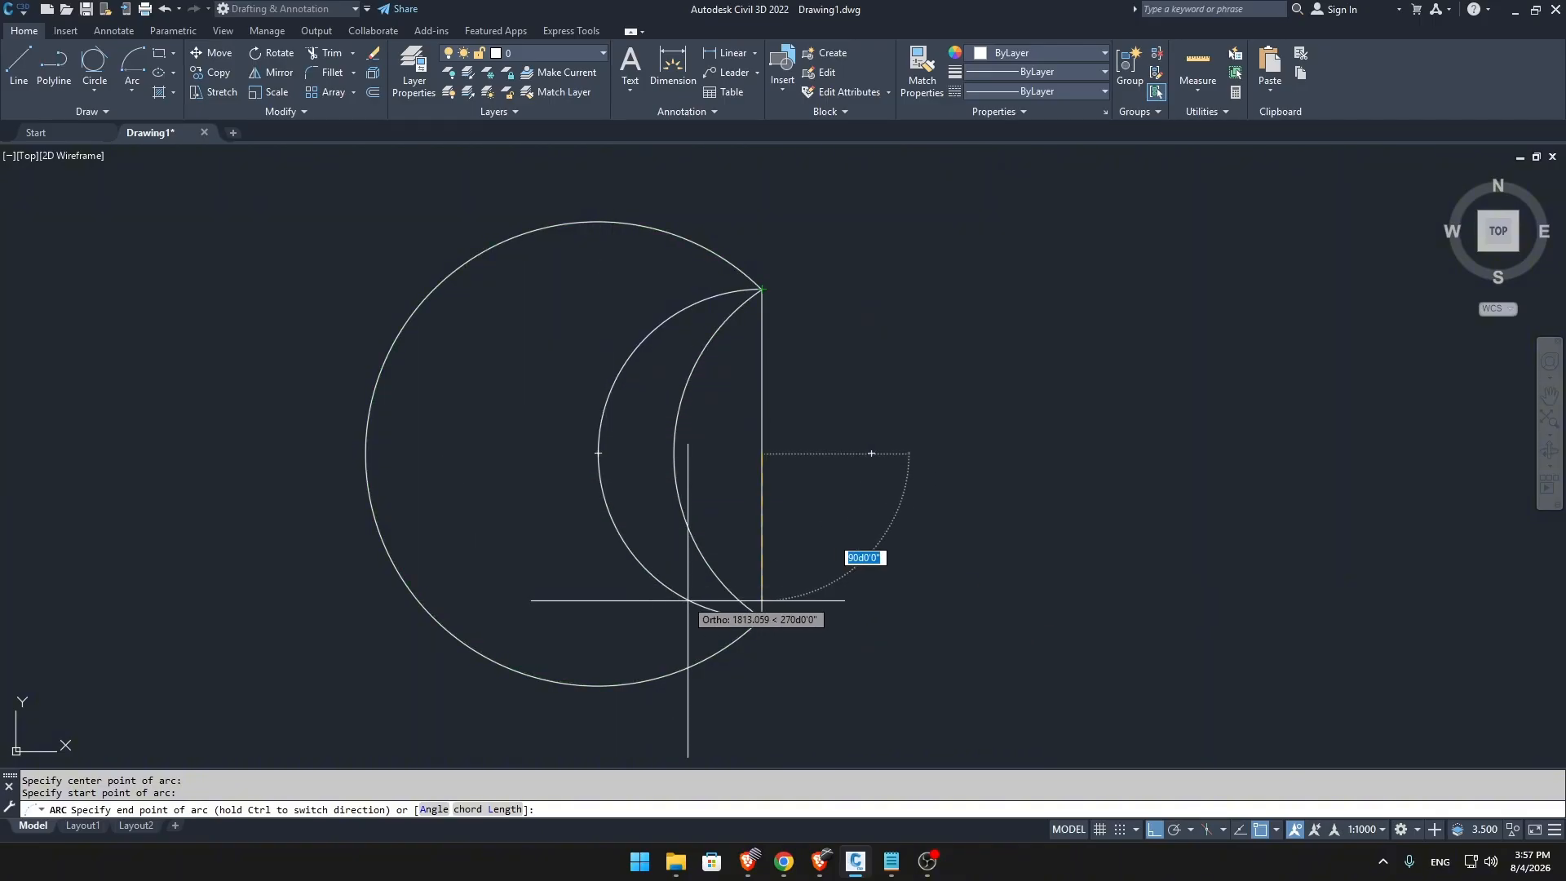
pyautogui.click(761, 618)
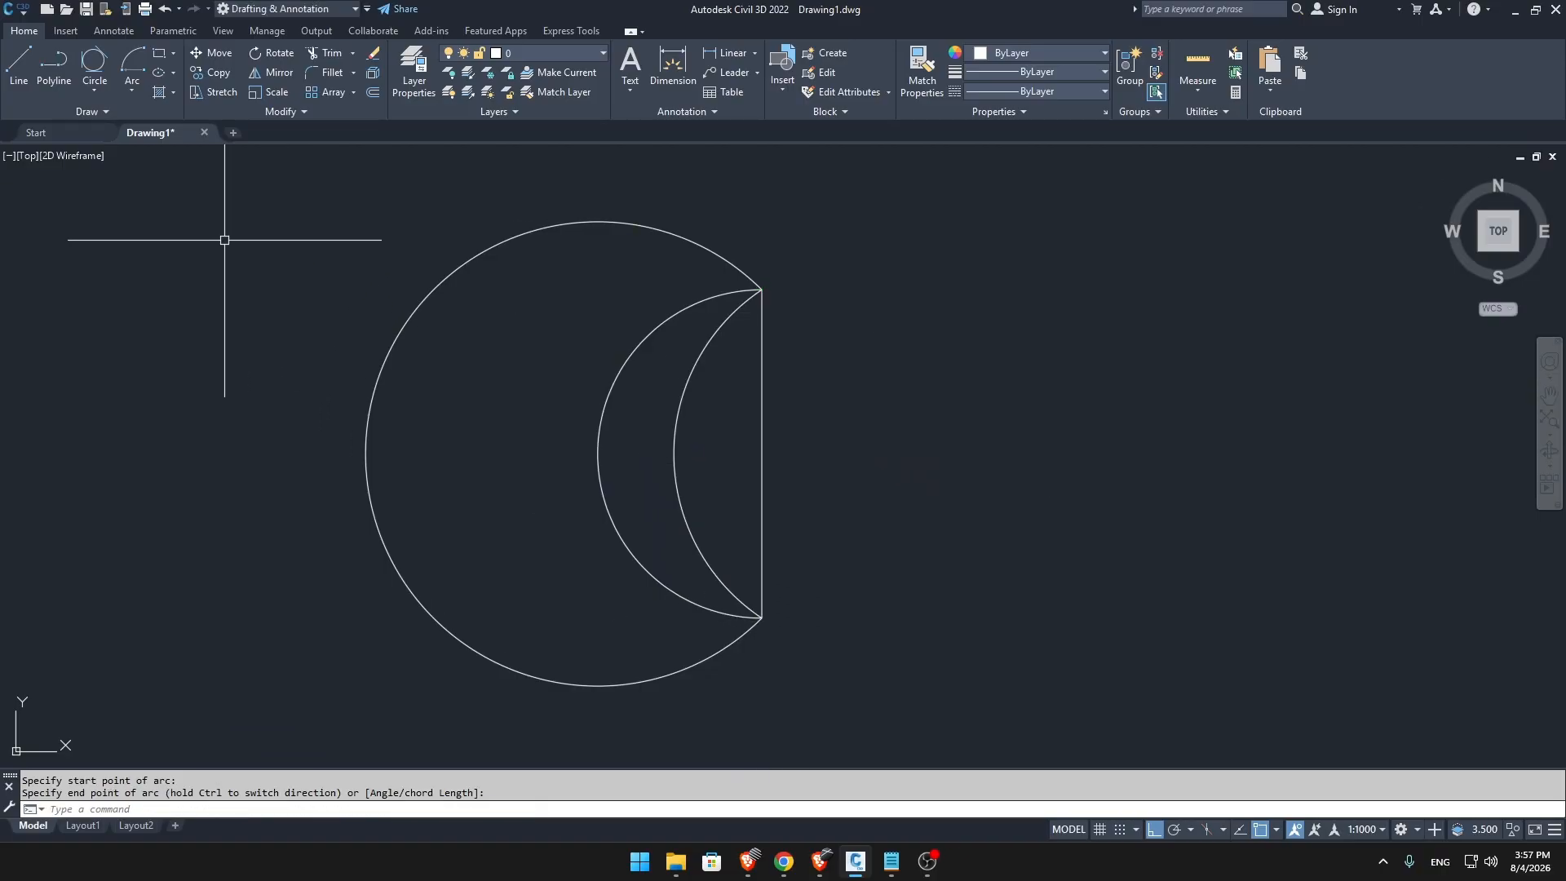
# Draw a Center, Start, Angle arc centred on the vertical line's midpoint, starting at its upper end, with a 270° included angle.
pyautogui.click(129, 91)
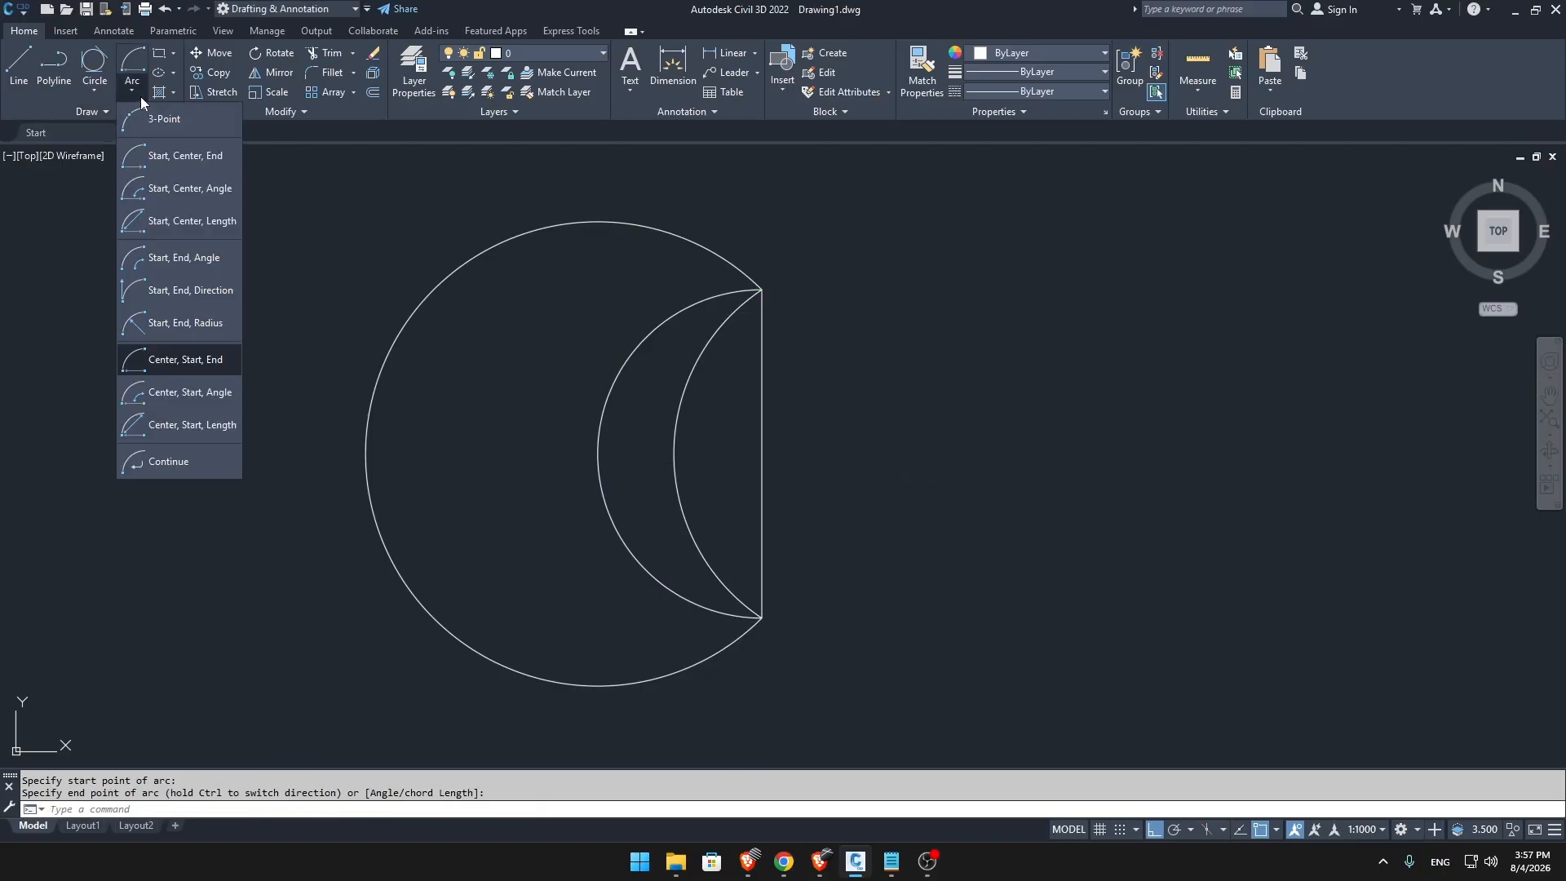
pyautogui.click(194, 392)
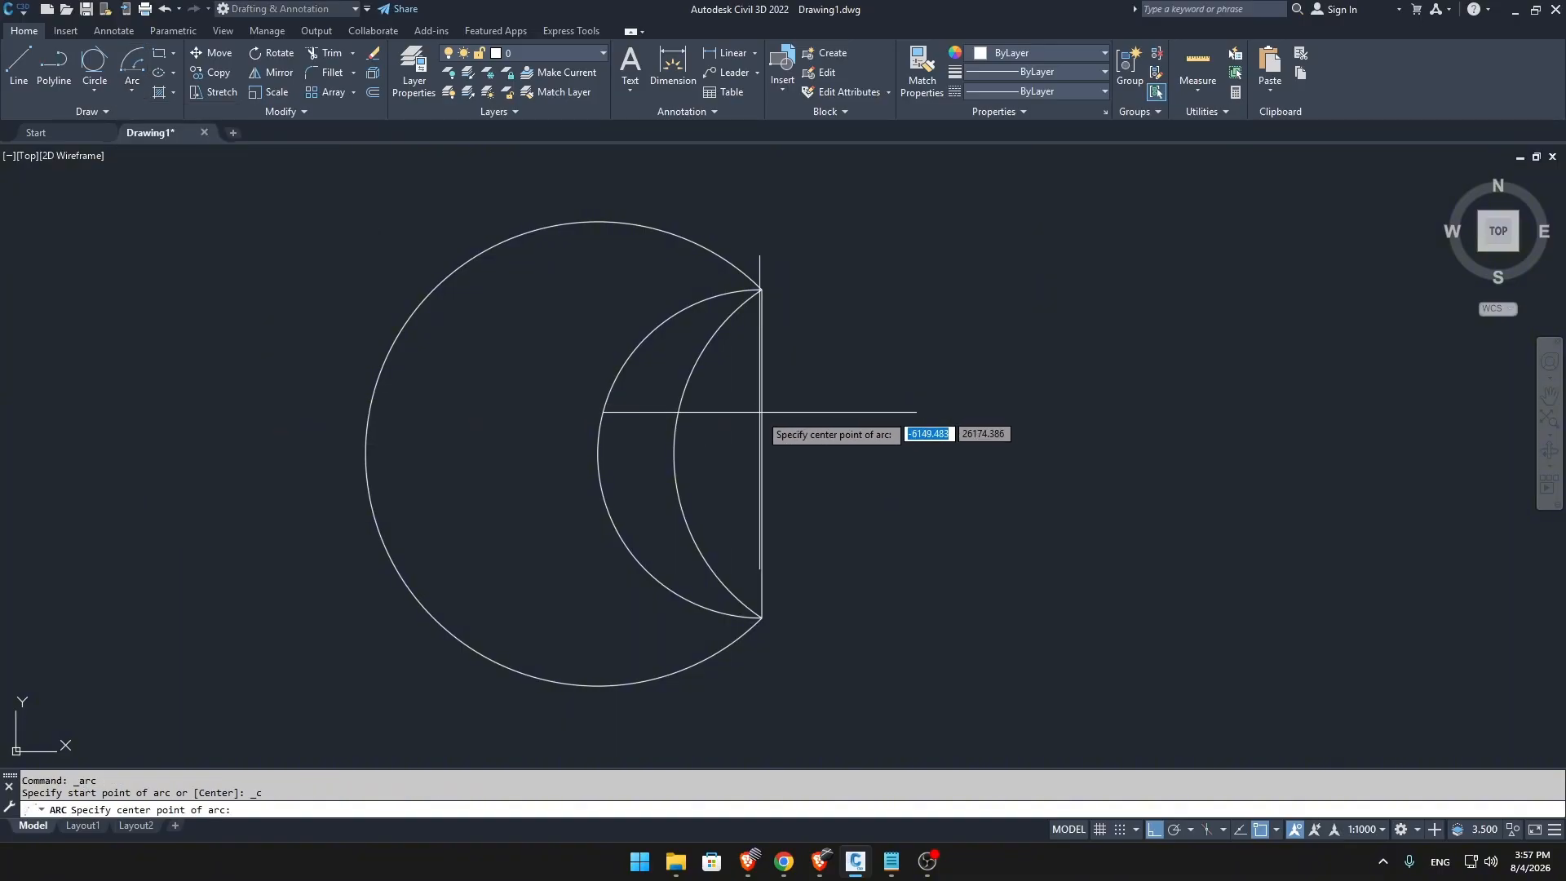
pyautogui.click(762, 453)
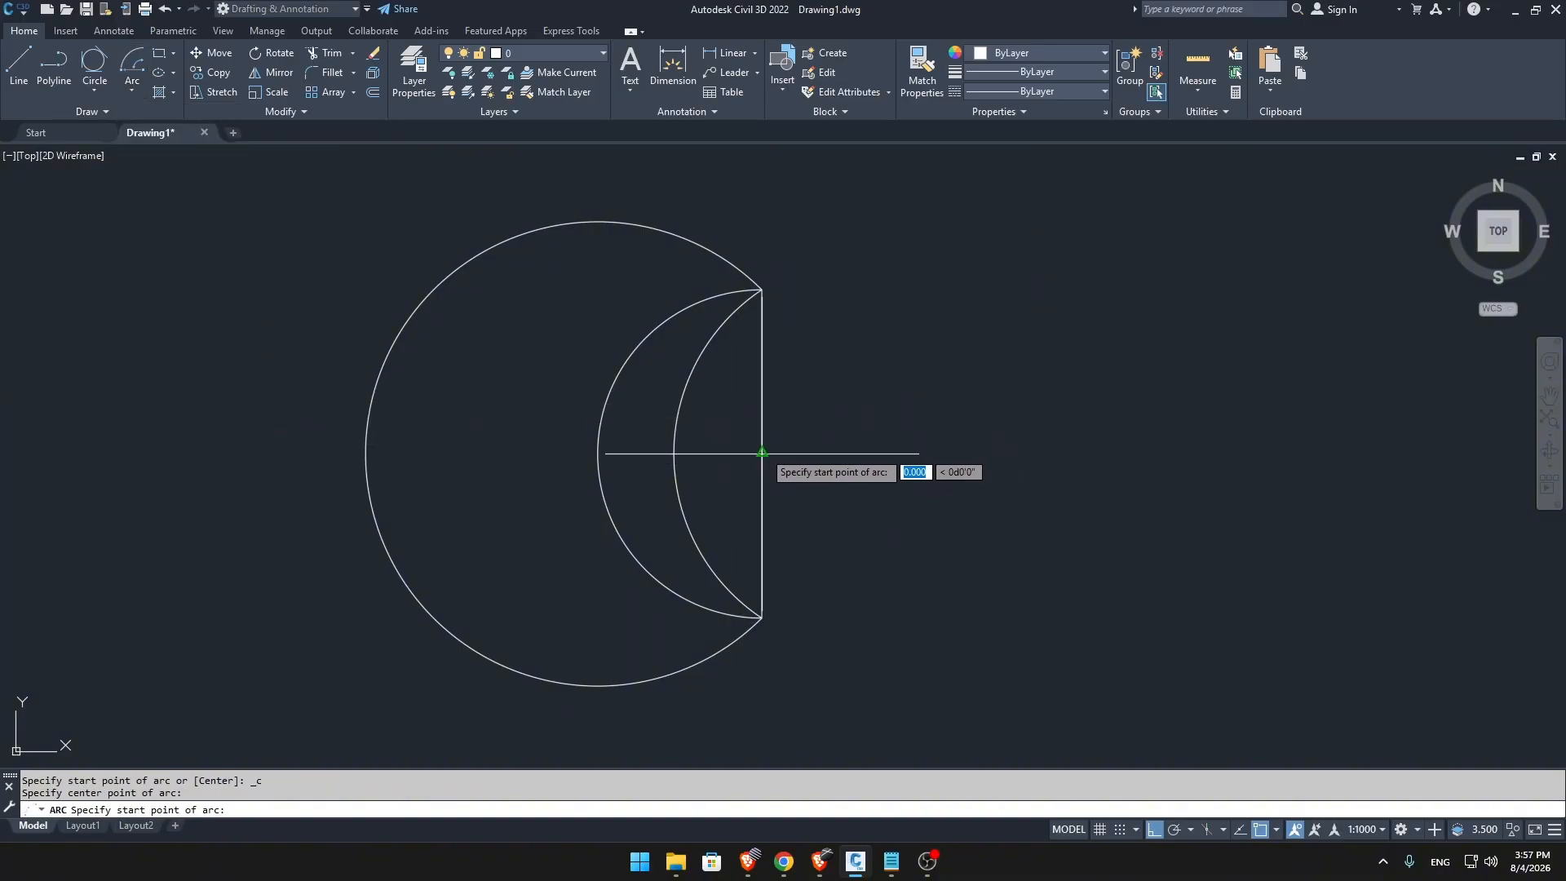
pyautogui.click(762, 289)
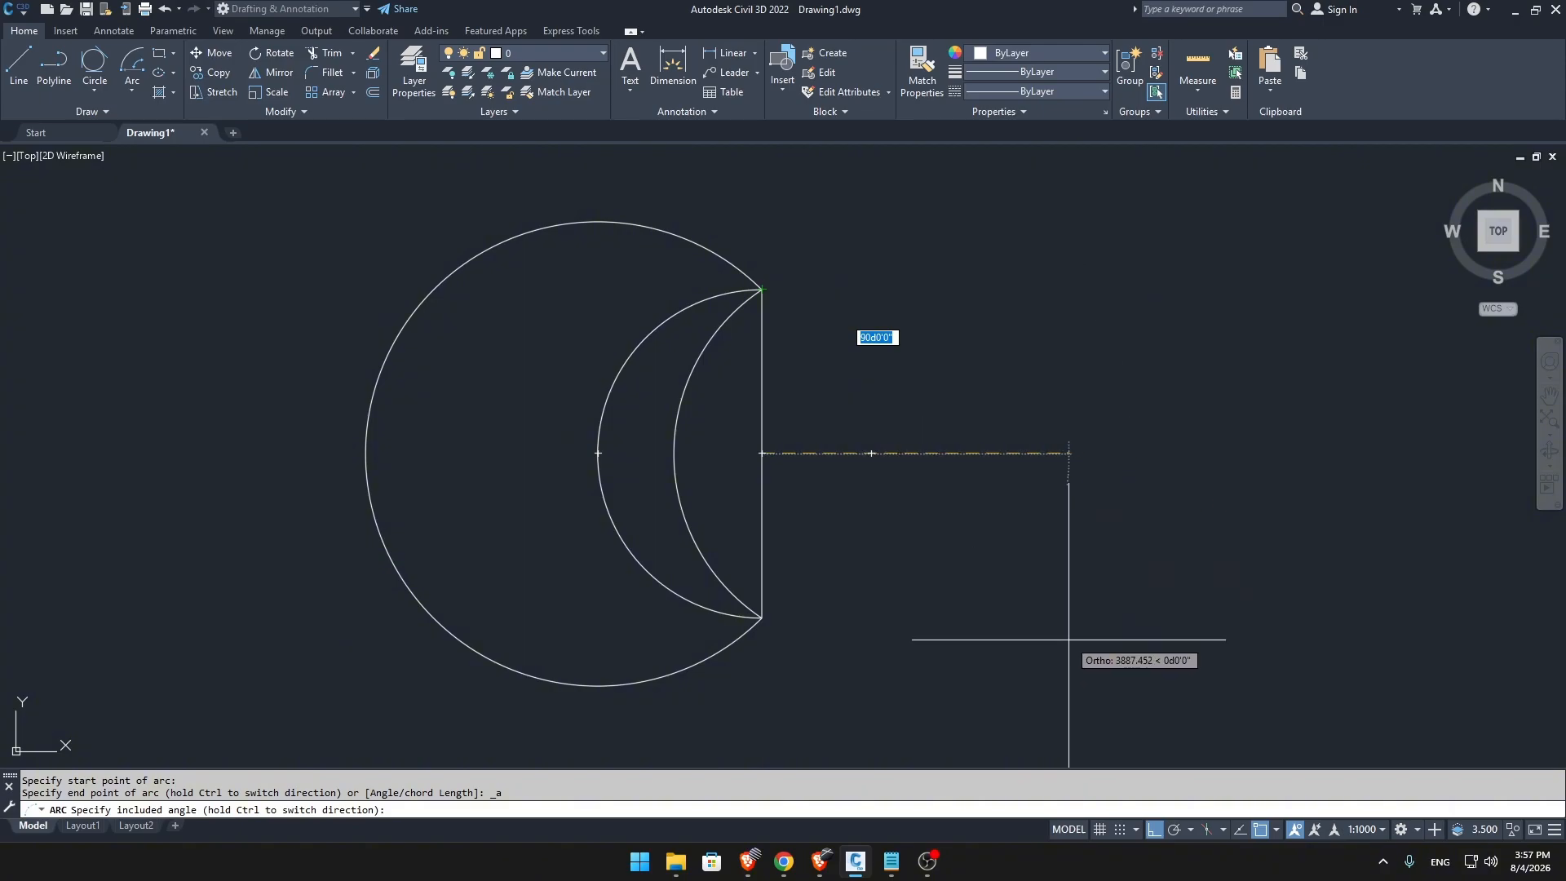
pyautogui.click(875, 685)
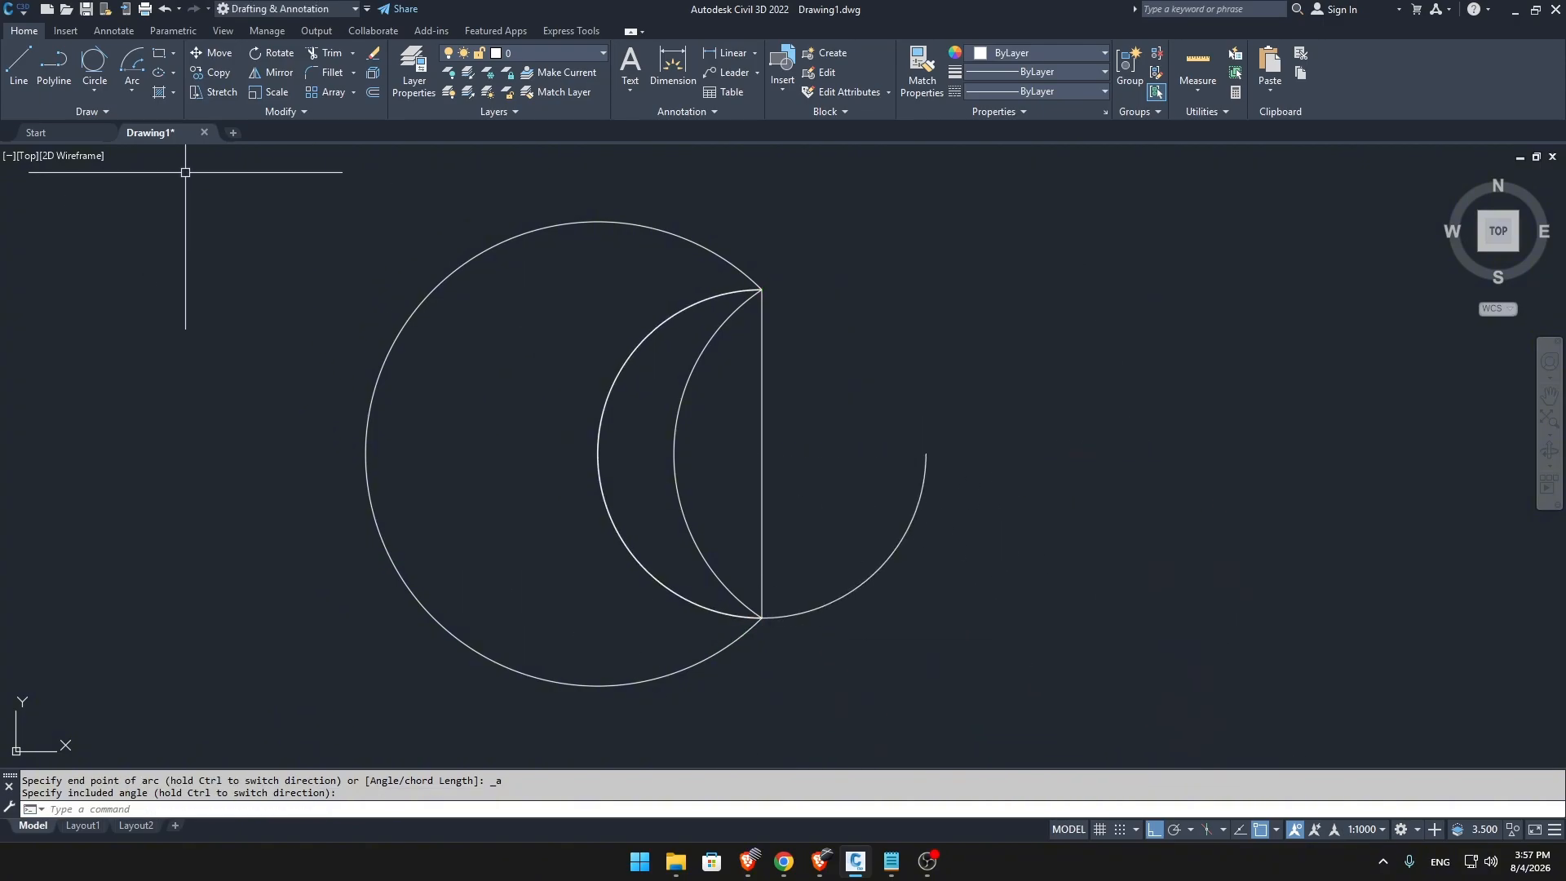
# Draw a Center, Start, Length arc centred on the vertical line's midpoint, starting at its upper end, picking a chord length shorter than the line.
pyautogui.click(134, 96)
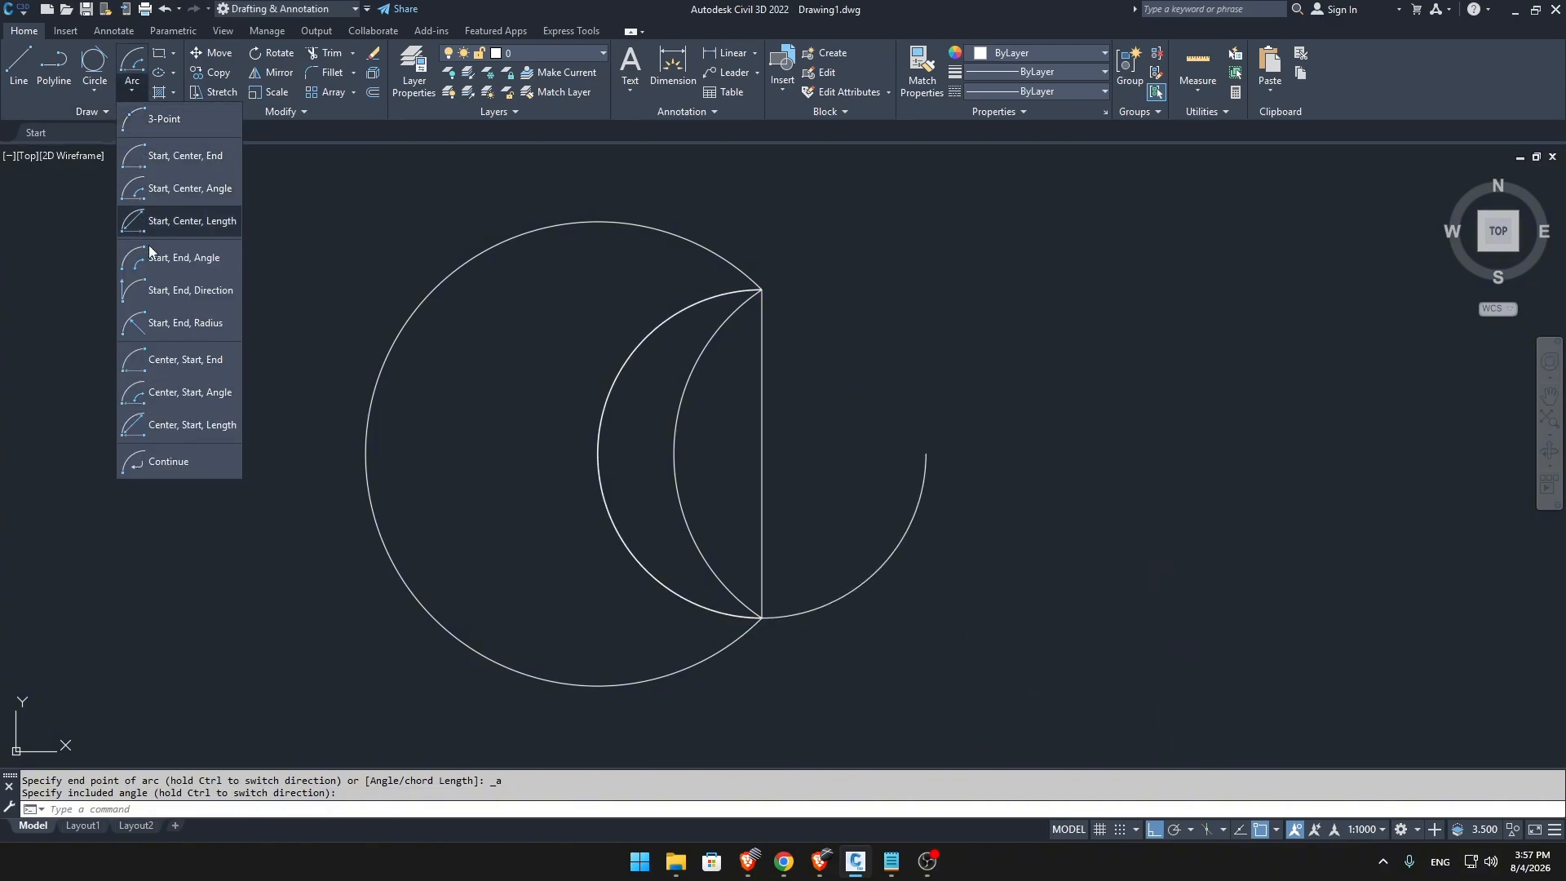
pyautogui.click(173, 429)
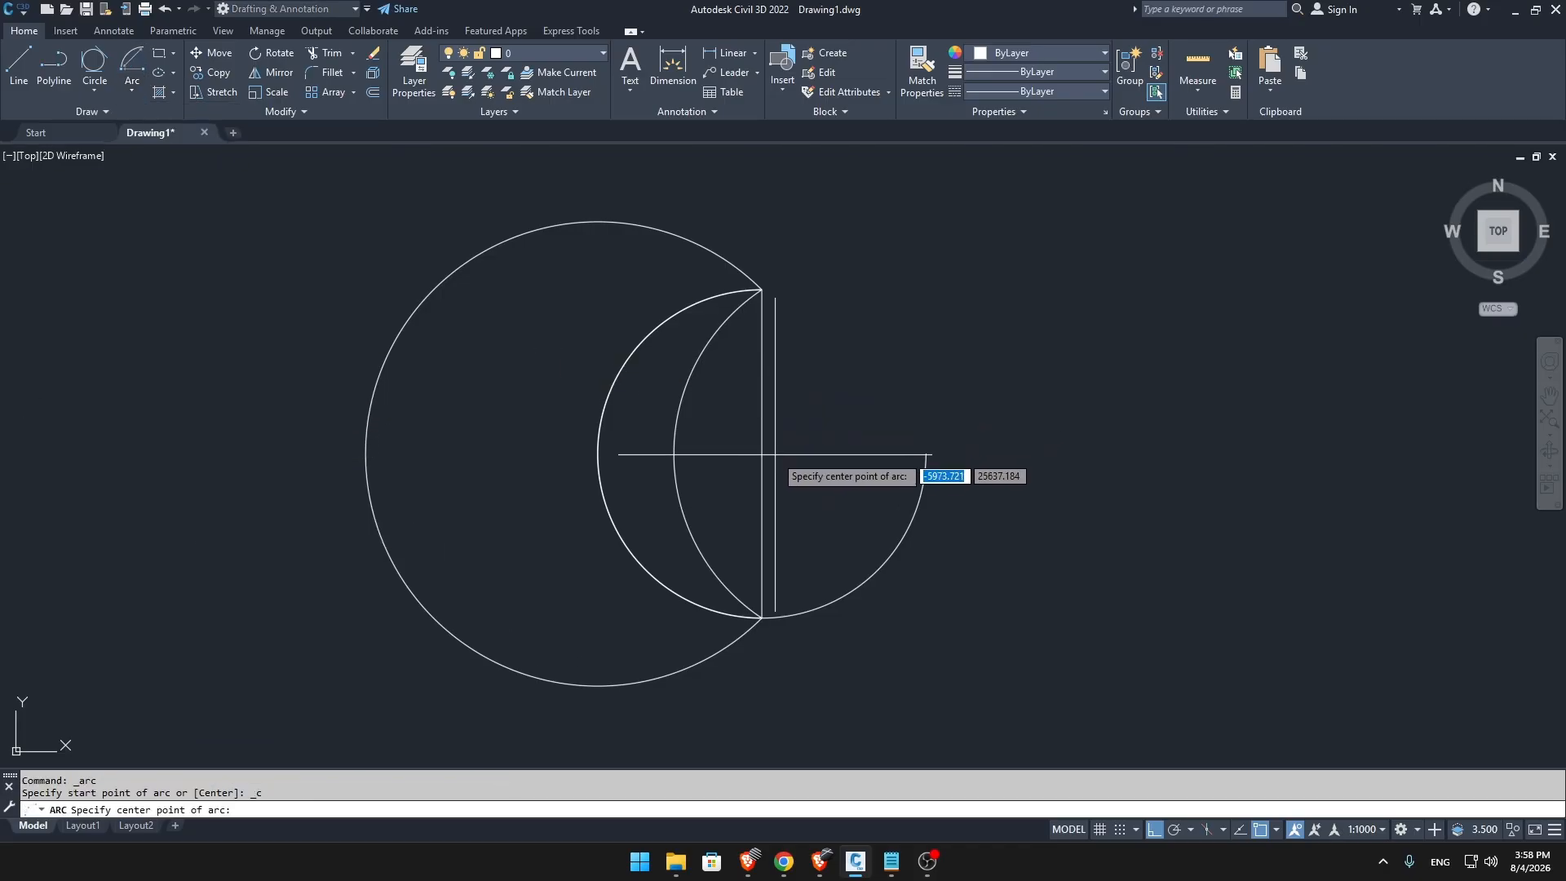
pyautogui.click(130, 91)
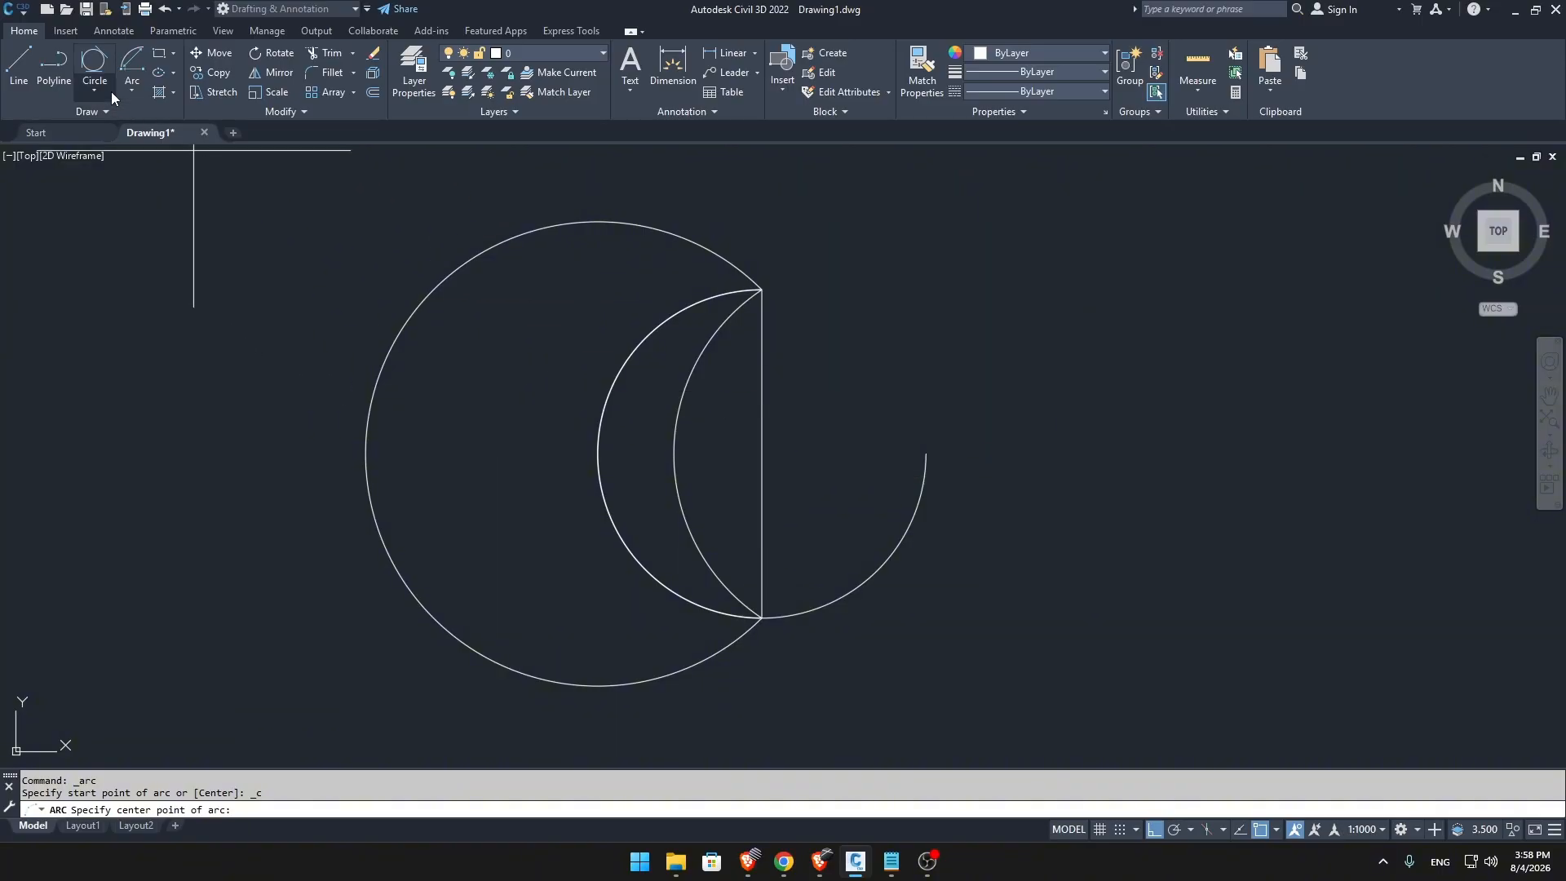
pyautogui.click(132, 88)
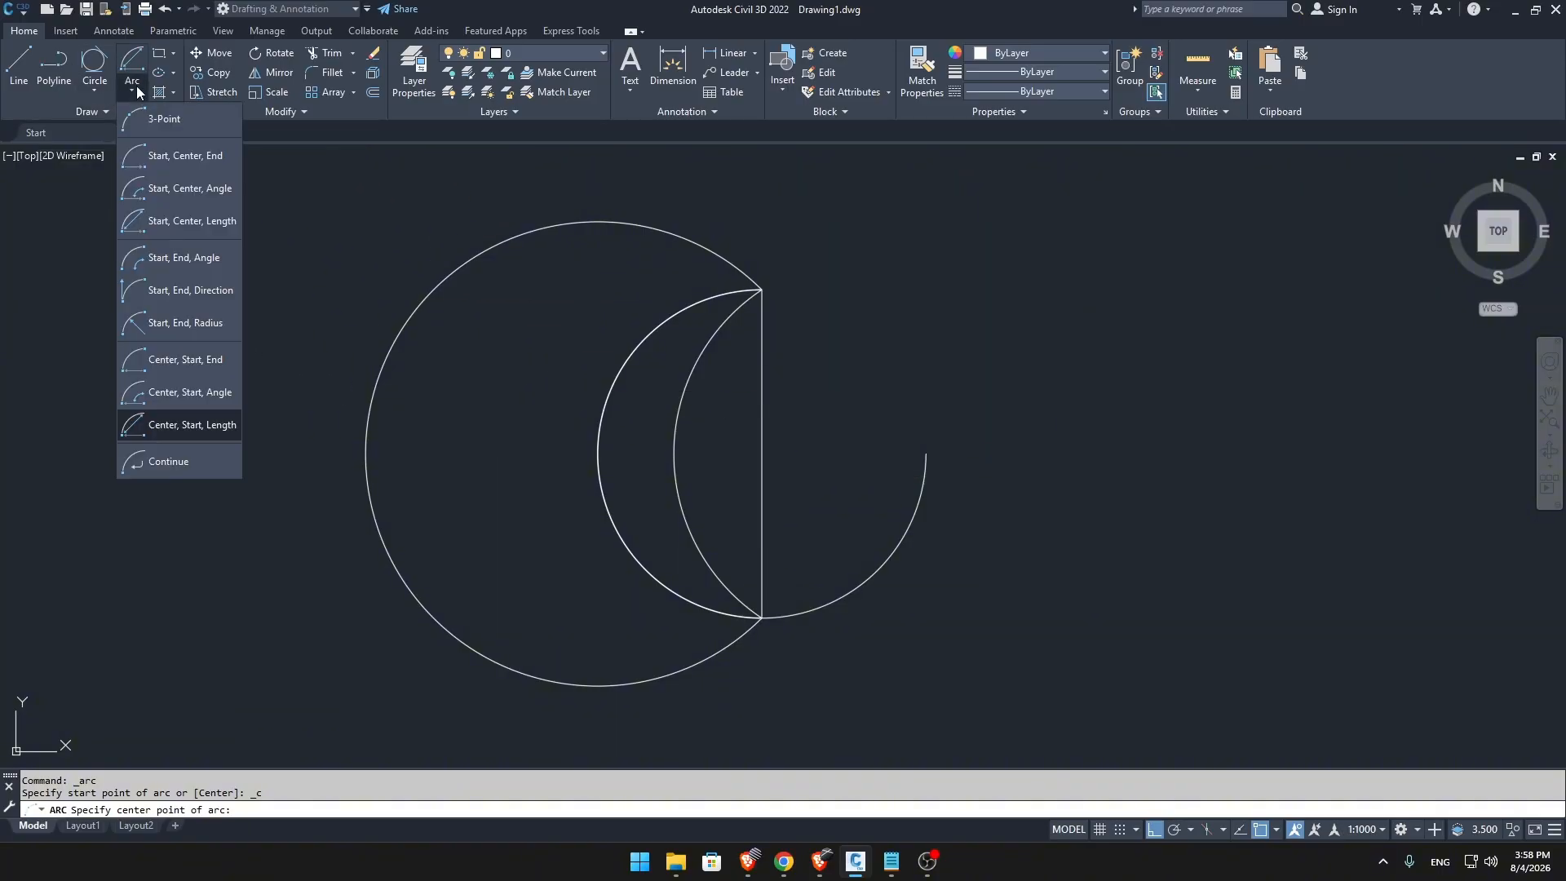
pyautogui.click(193, 425)
pyautogui.click(762, 454)
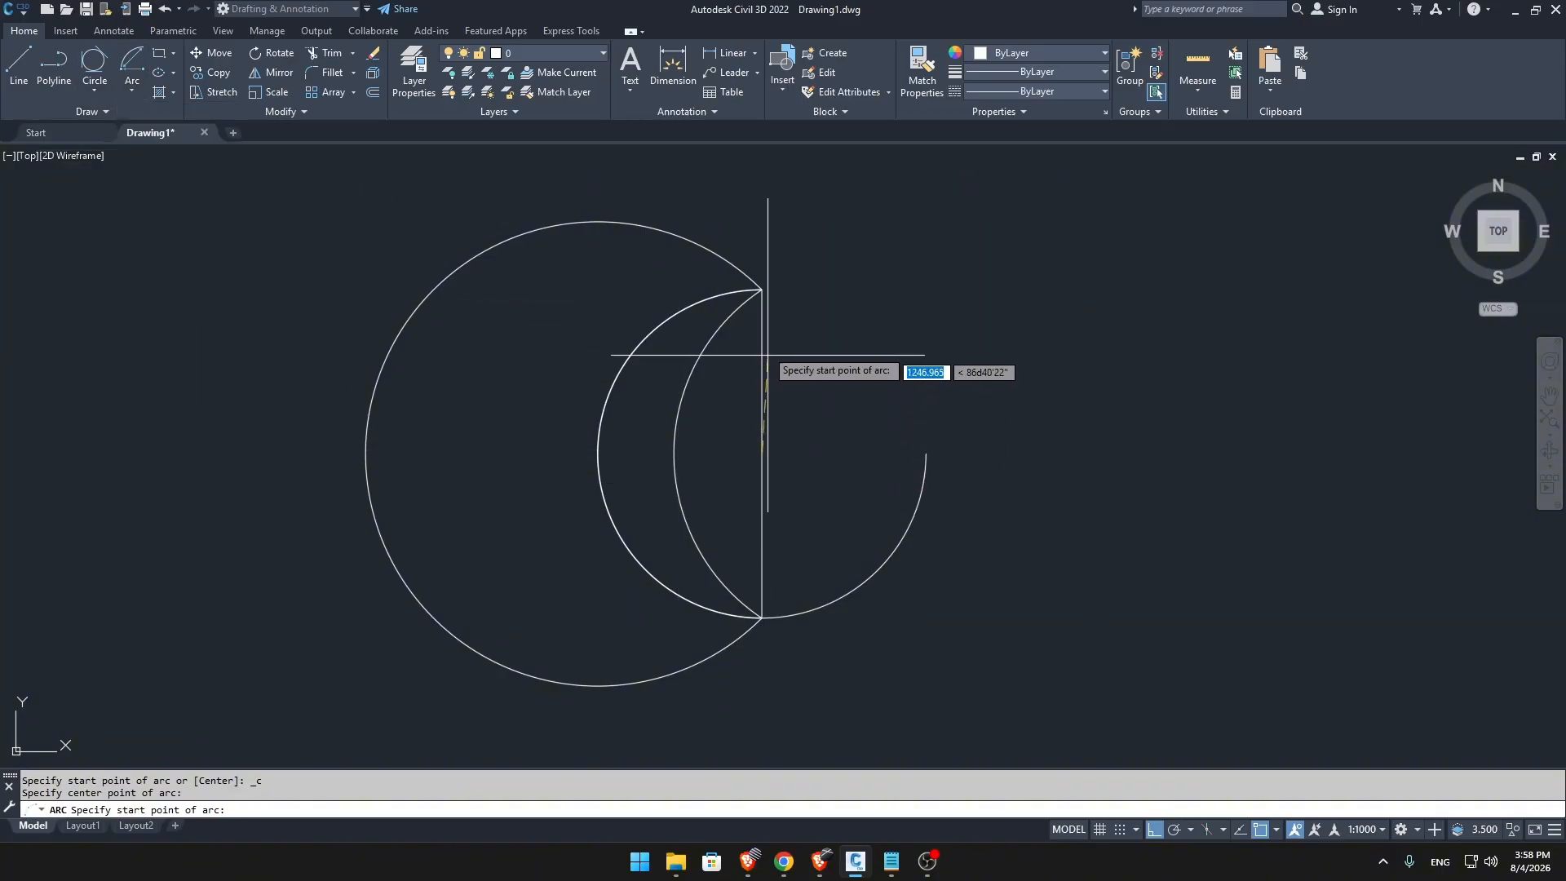
pyautogui.click(761, 289)
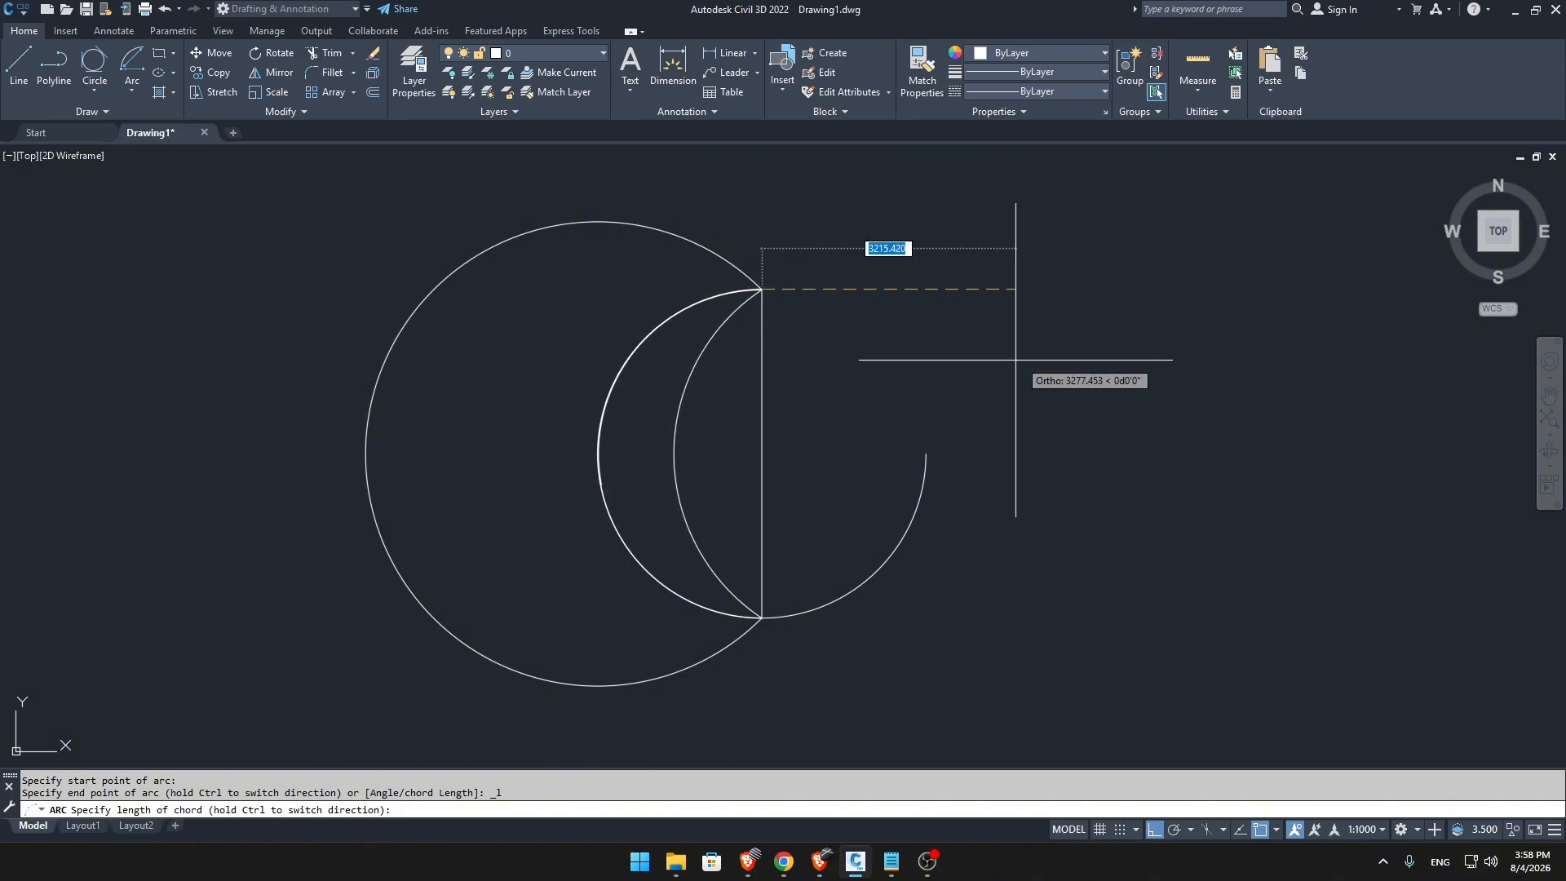
pyautogui.click(976, 350)
# Look over the finished arcs, check the lesson's topic list in Notepad, and return to the drawing.
pyautogui.scroll(-4, 995, 503)
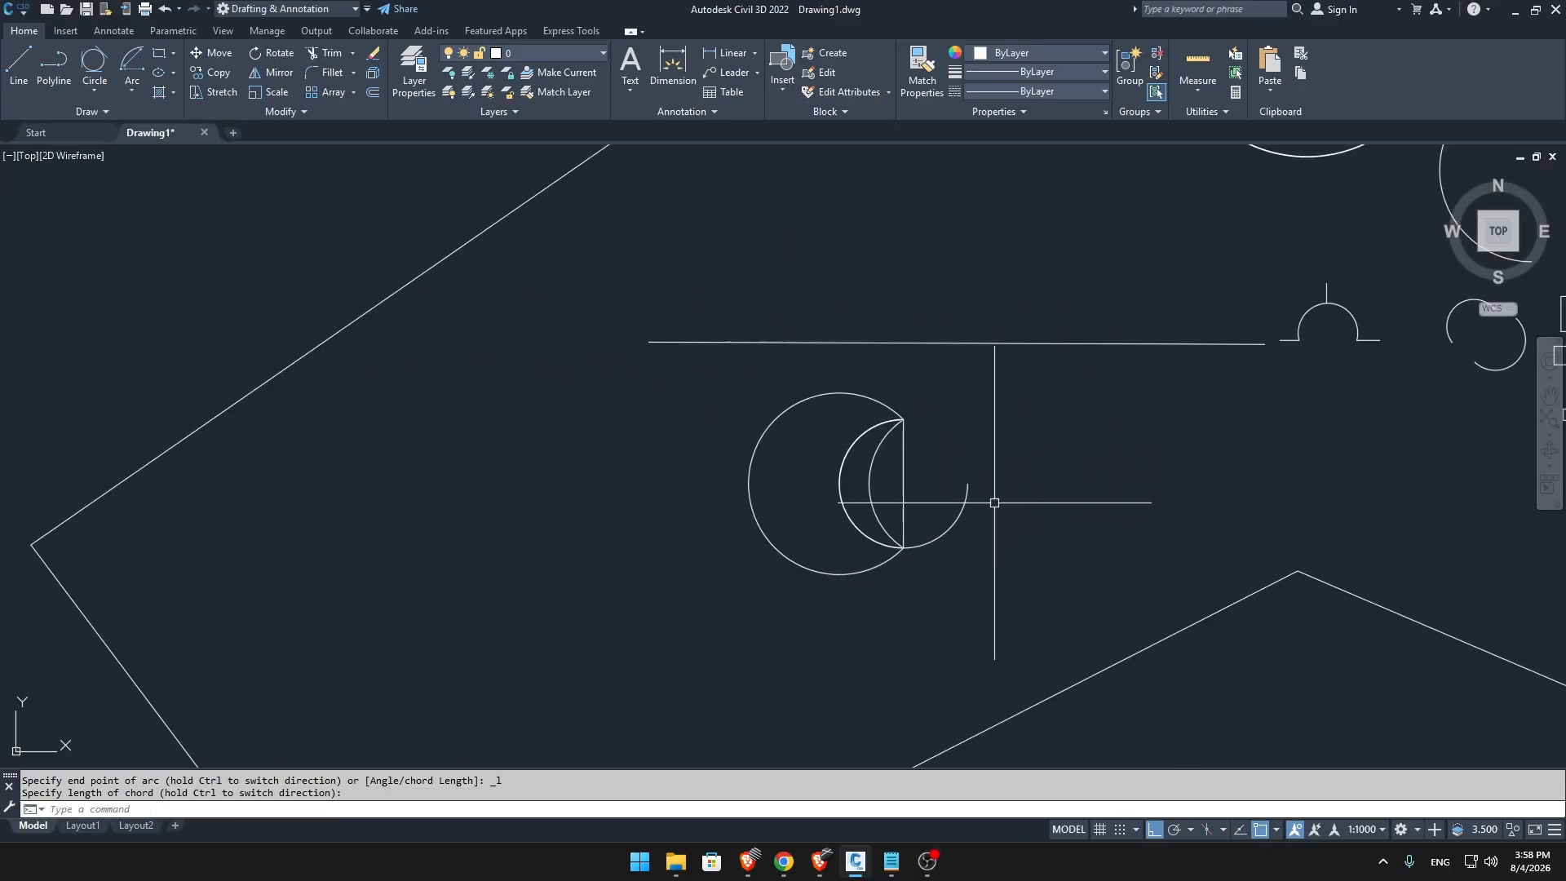
pyautogui.scroll(4, 927, 530)
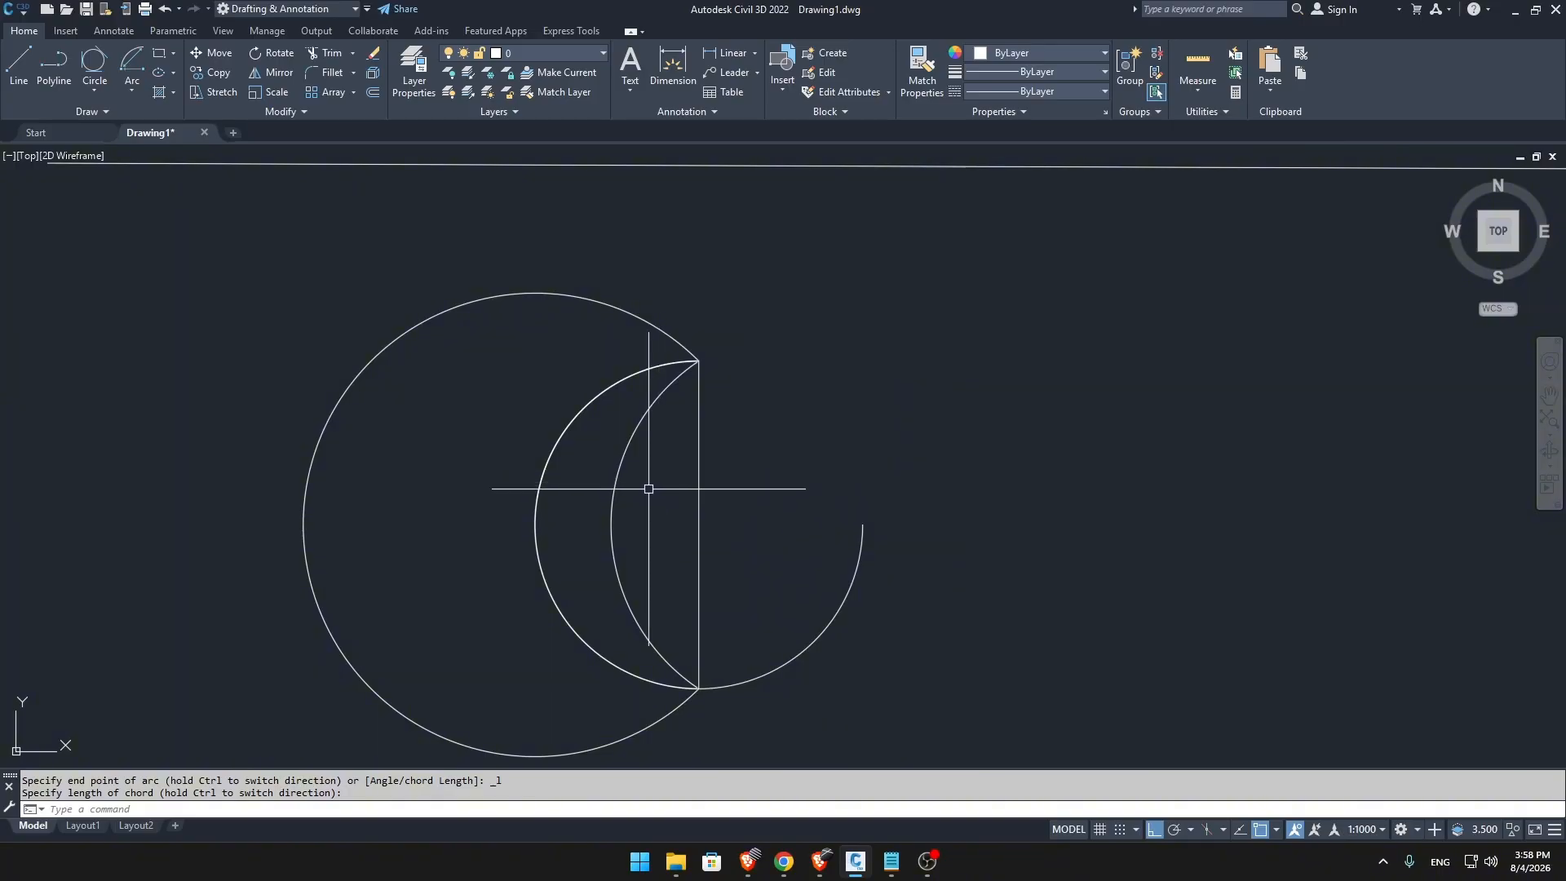
pyautogui.moveTo(465, 510); pyautogui.dragTo(473, 475, button='middle')
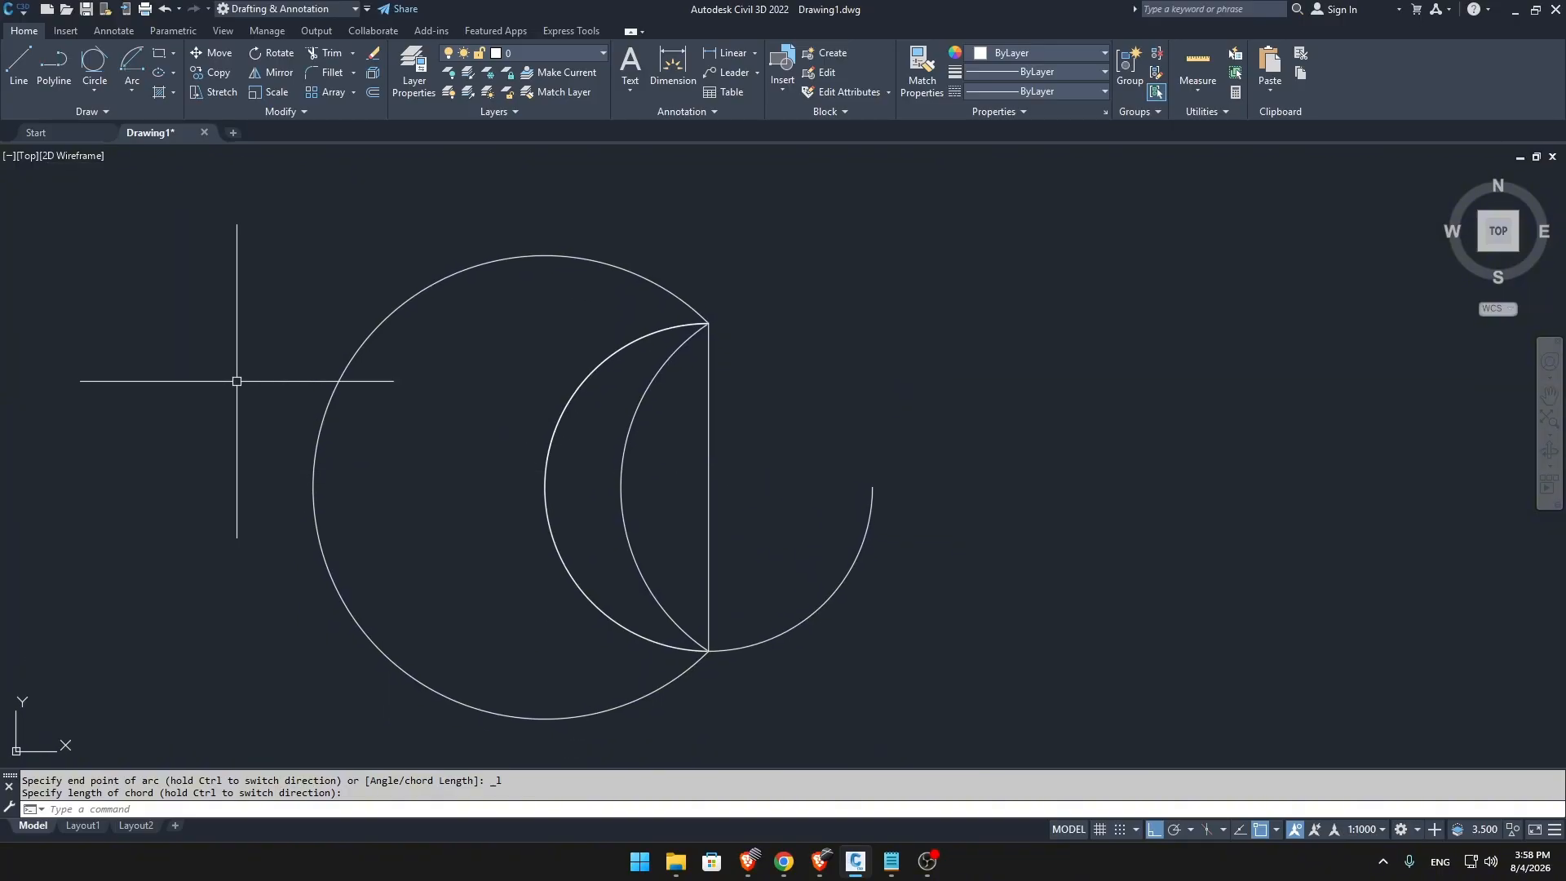
pyautogui.click(891, 860)
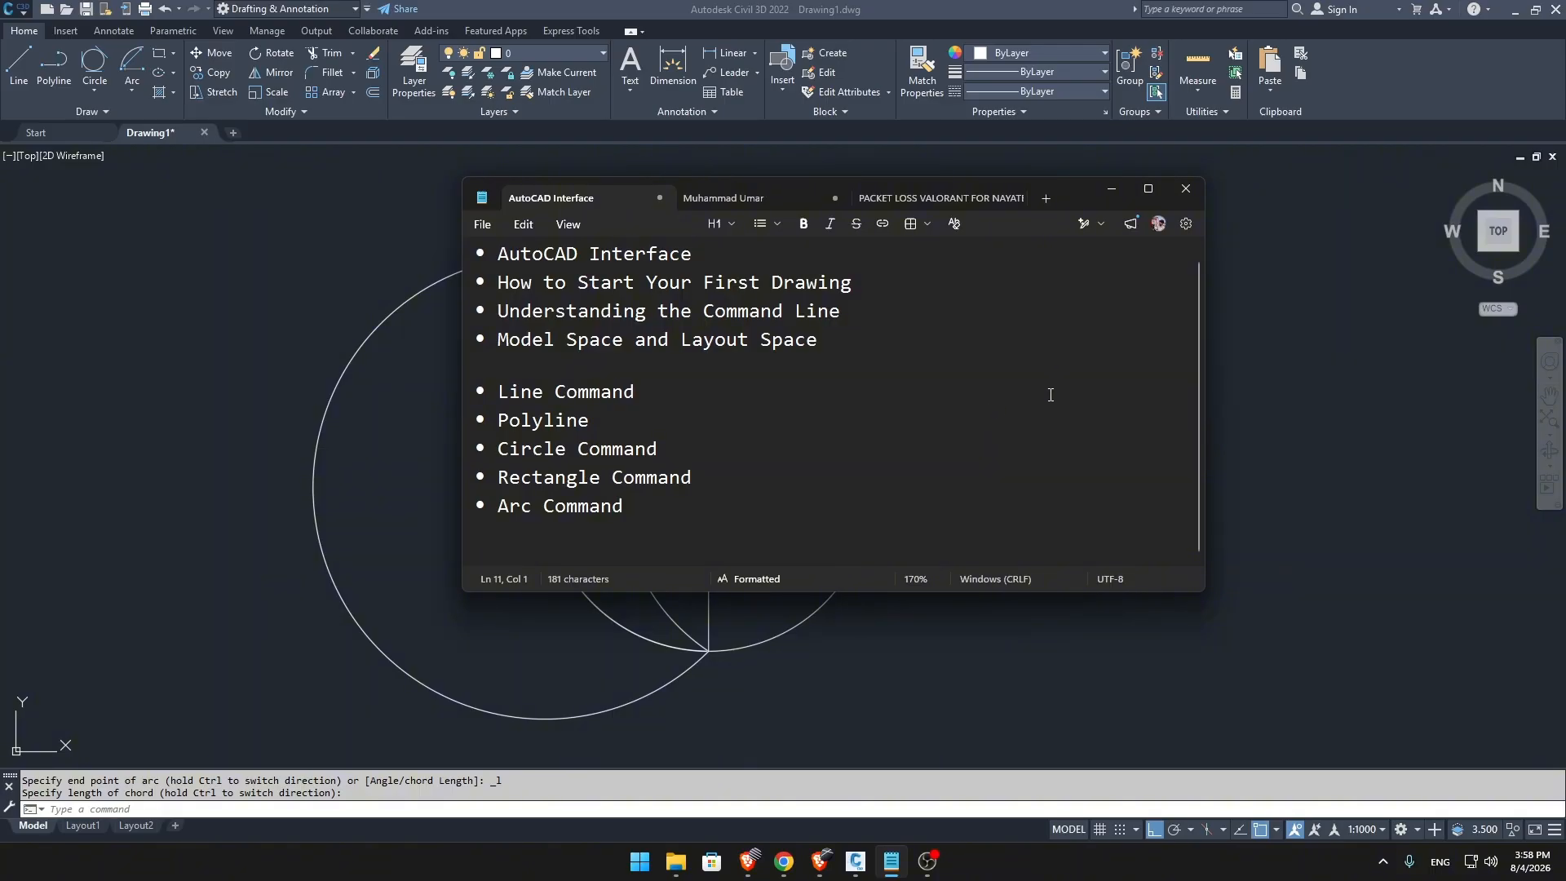
pyautogui.click(1112, 189)
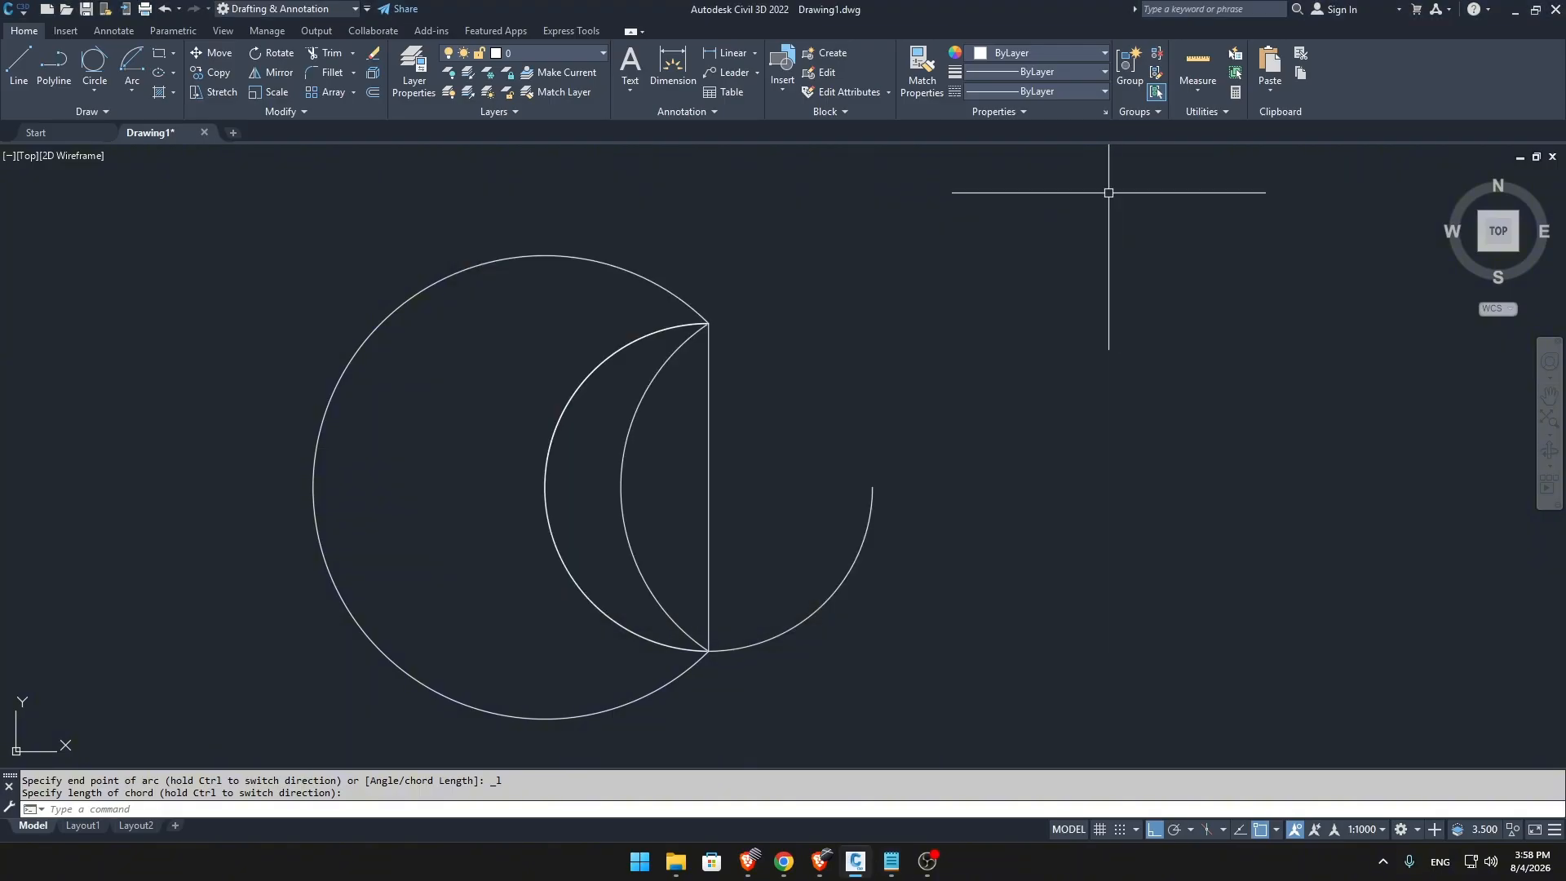